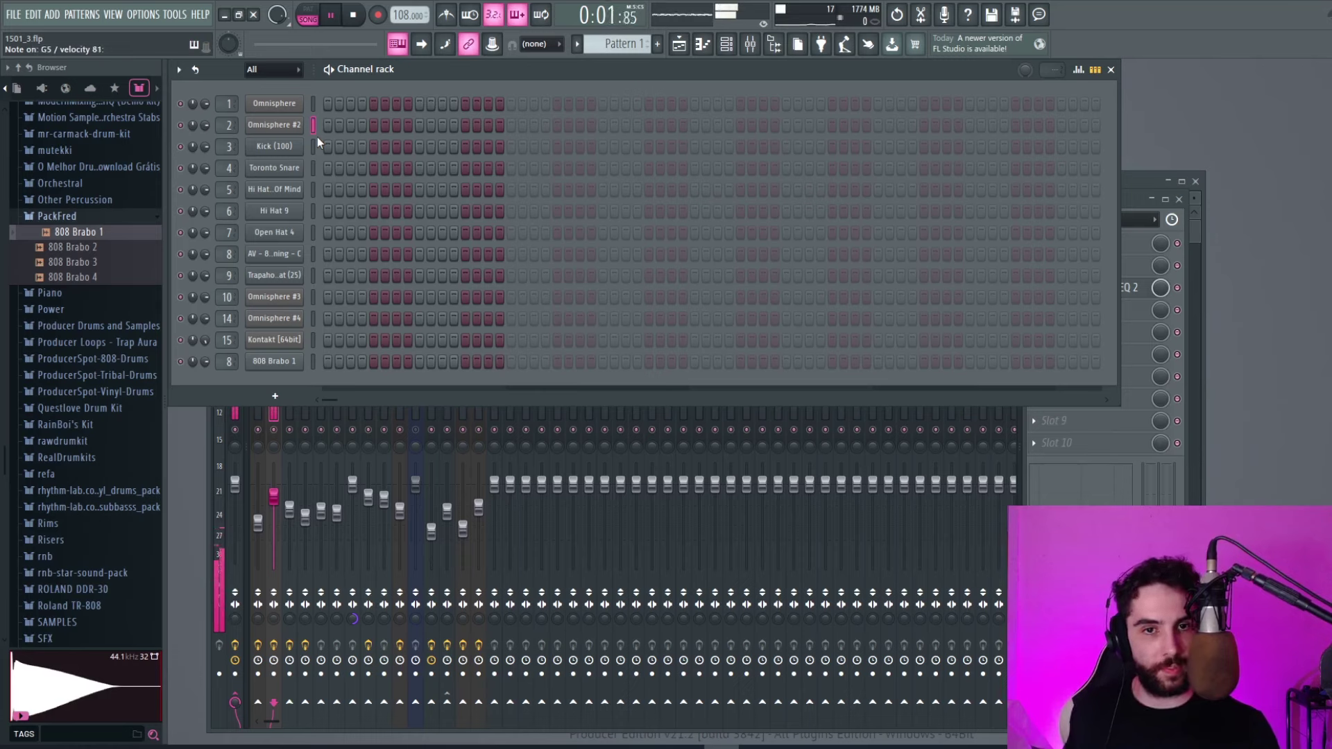
Turn on the metronome and record a four-chord progression with Omnisphere #2 into Pattern 1
click(450, 15)
key(space)
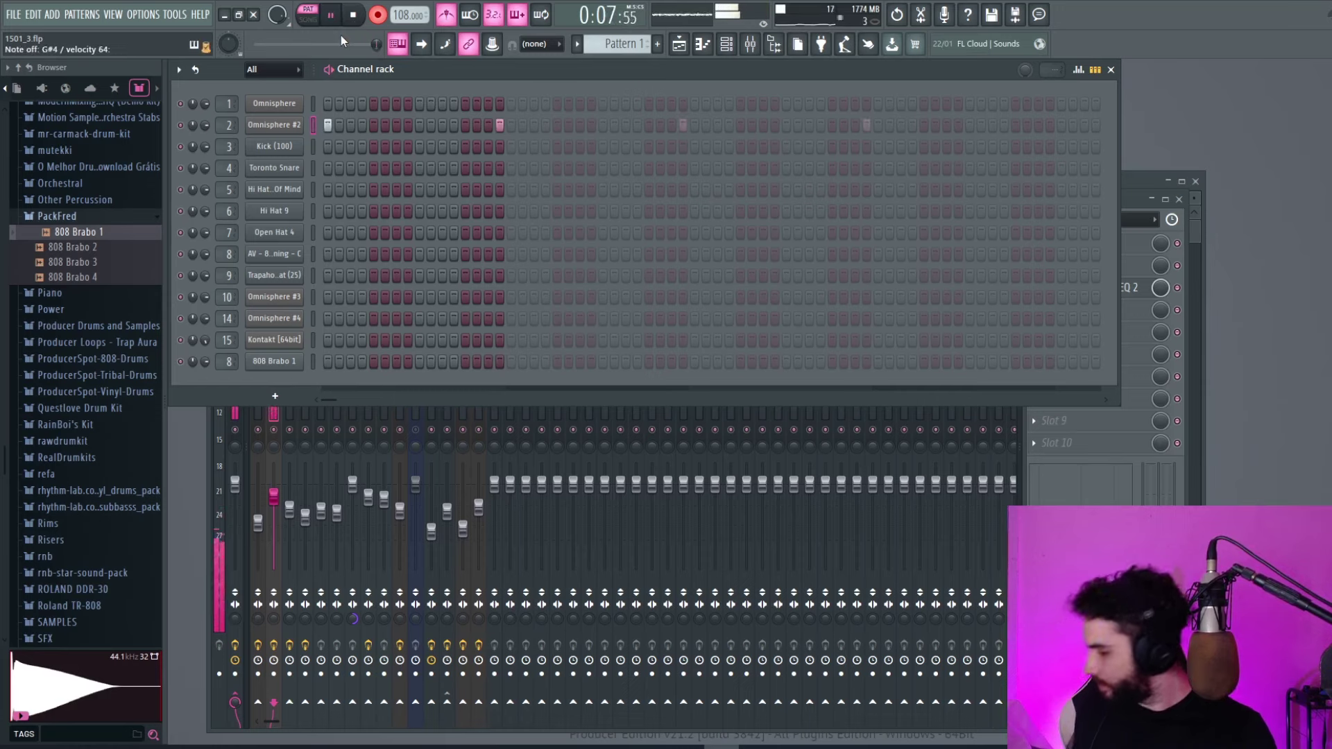
click(352, 15)
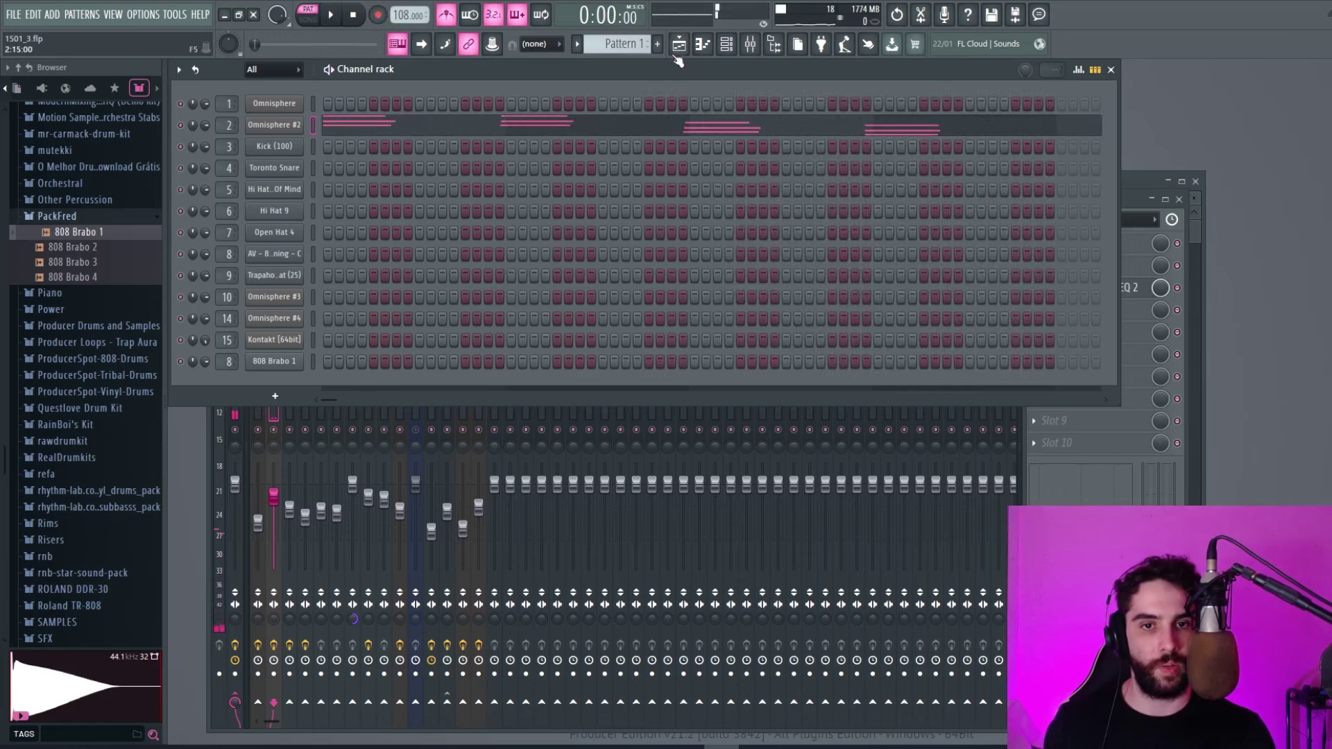
Switch to an empty Pattern 2 and open the Omnisphere #3 channel in the piano roll
click(679, 43)
click(313, 168)
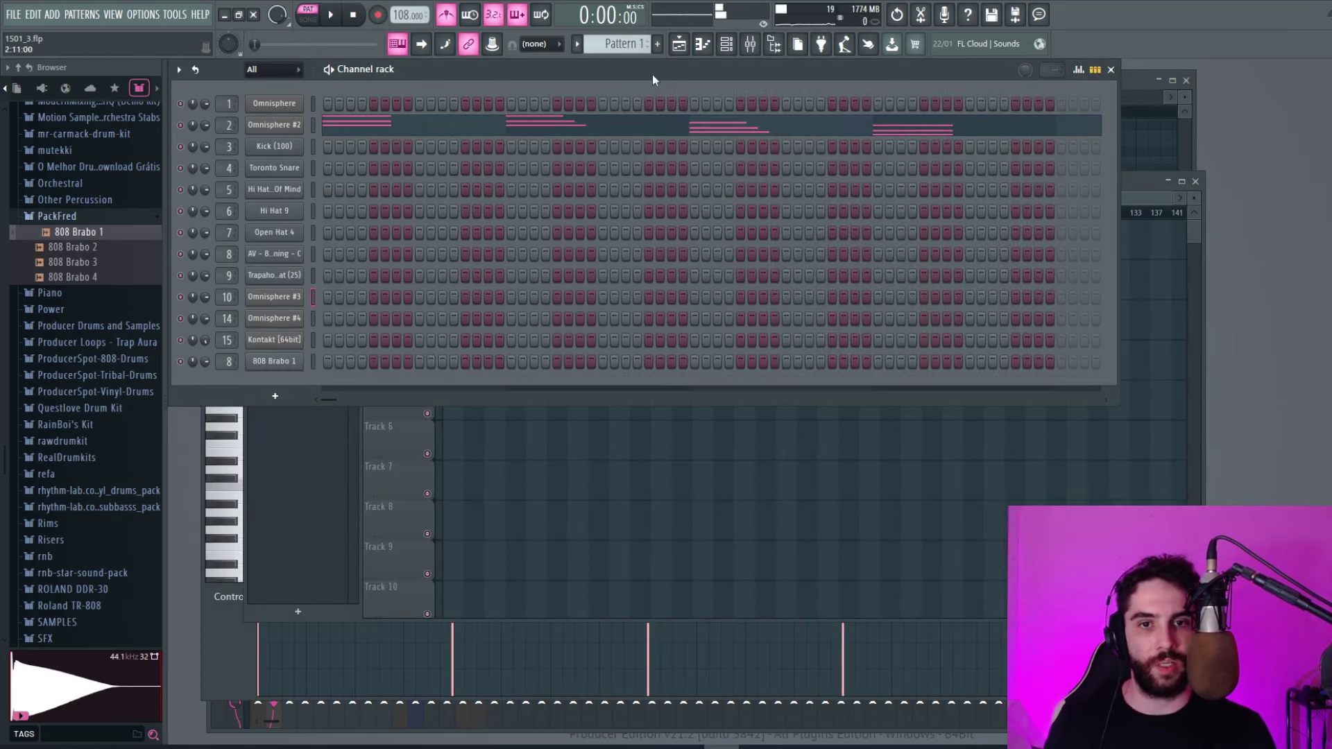
click(679, 44)
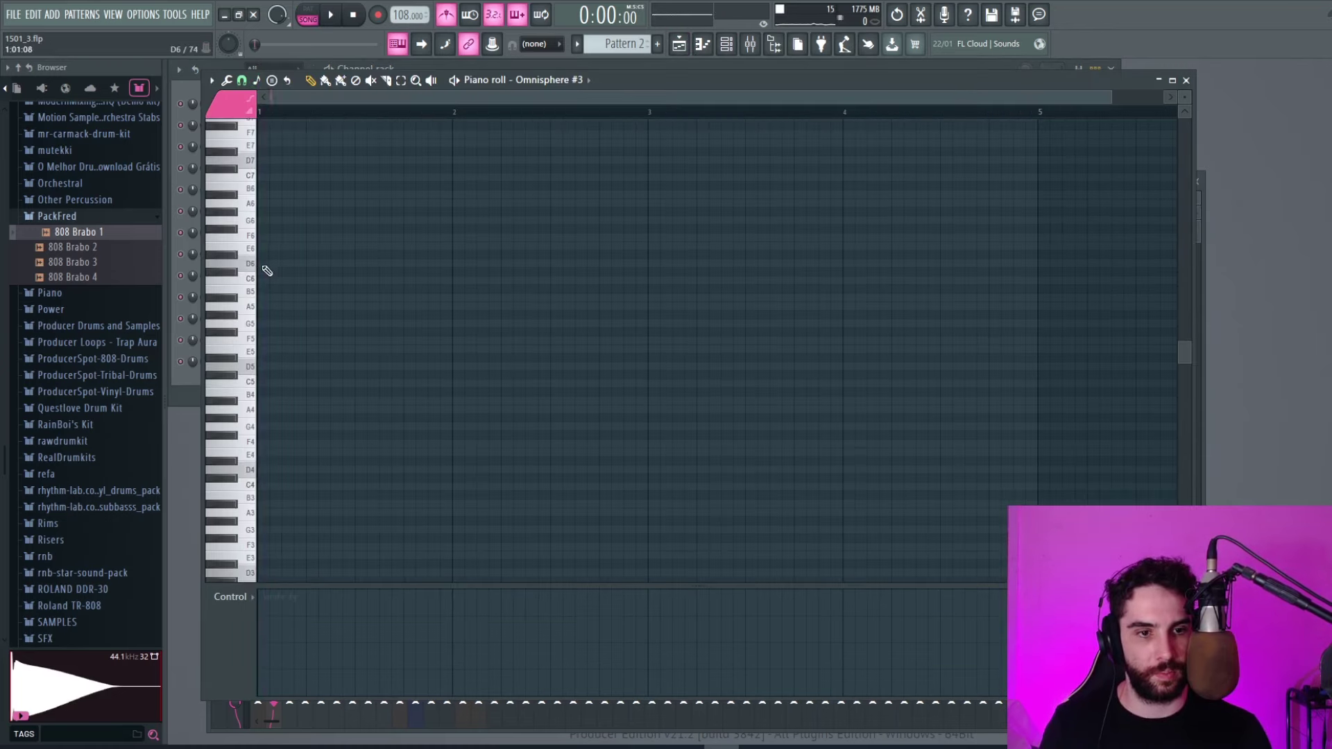
Draw the melody notes D6, A5 and F6 on beats 2, 3 and 4 of bar 1
key(space)
click(325, 264)
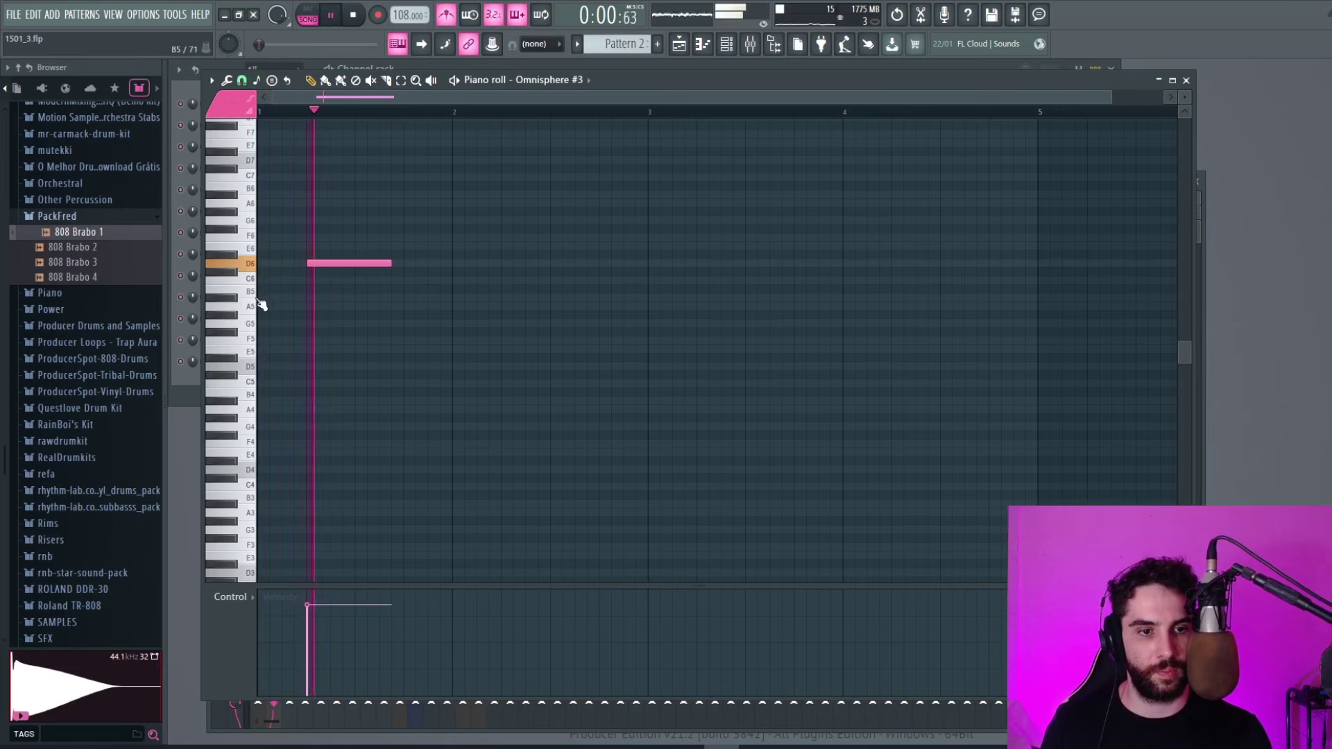
key(space)
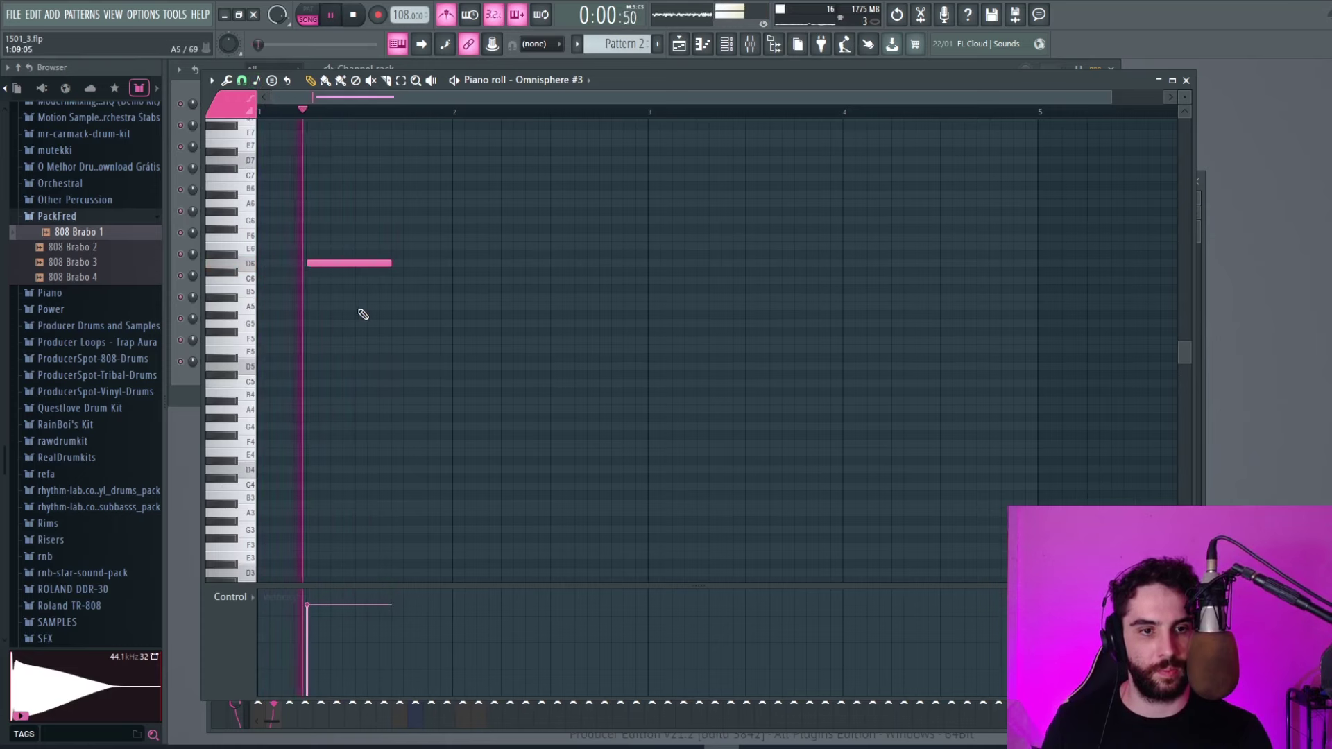
click(360, 308)
click(406, 237)
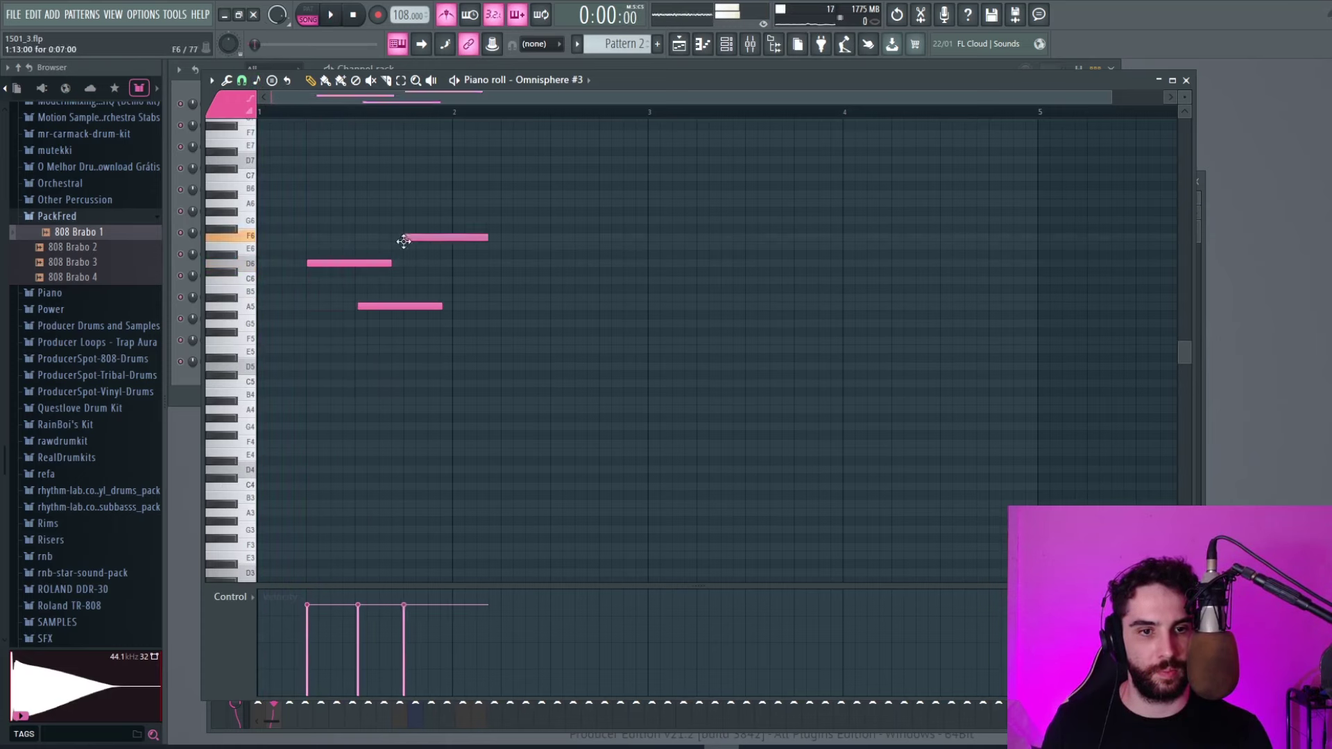
Lower the project tempo to 97 BPM while listening to the melody
key(space)
drag(397, 23, 397, 48)
key(space)
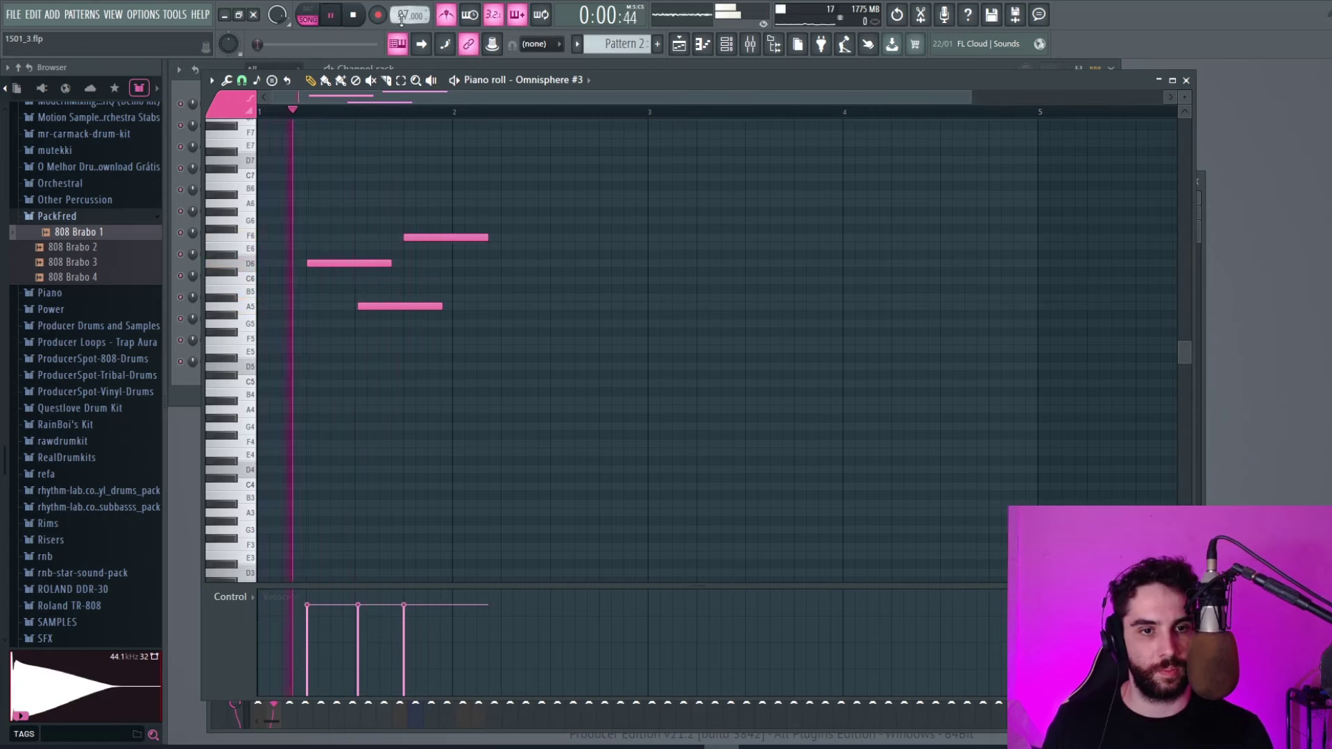
Add a D6 note on beat 2 of bar 2 and shorten the three bar 1 notes to short stabs
click(461, 264)
key(space)
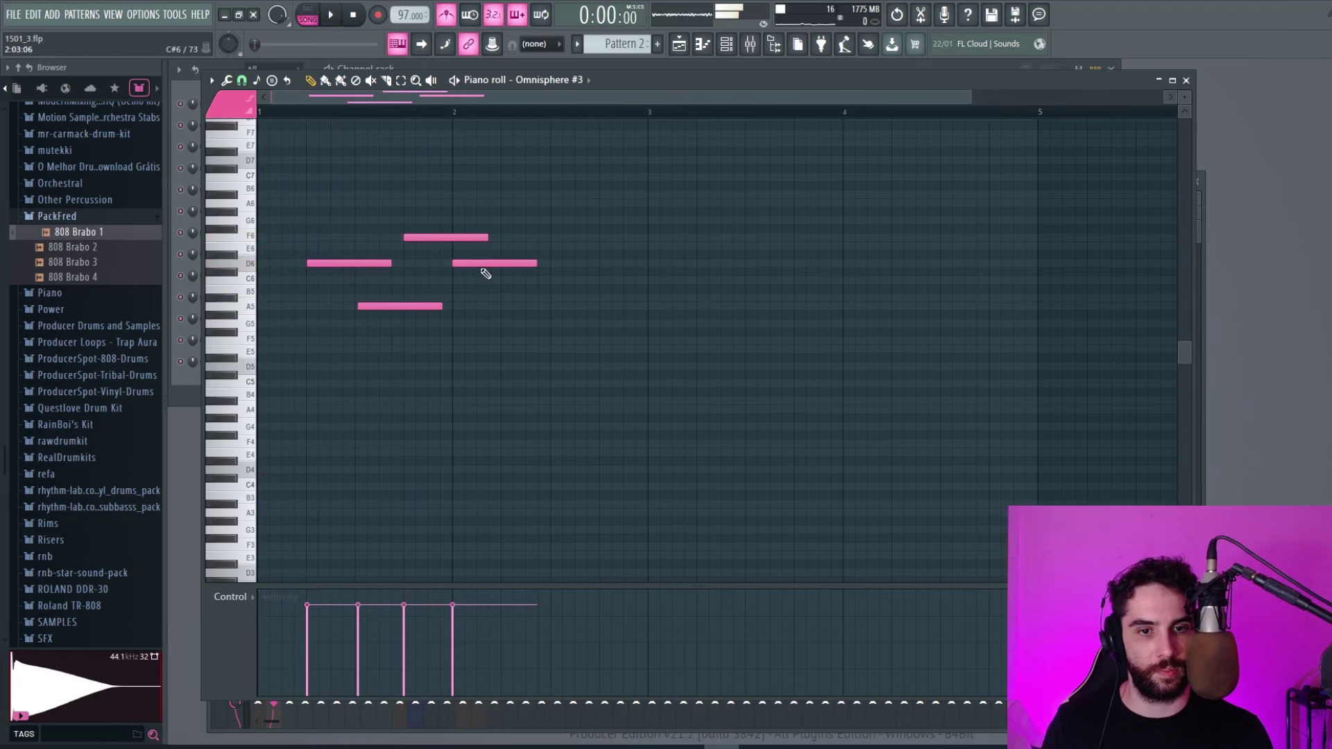
drag(483, 237, 444, 238)
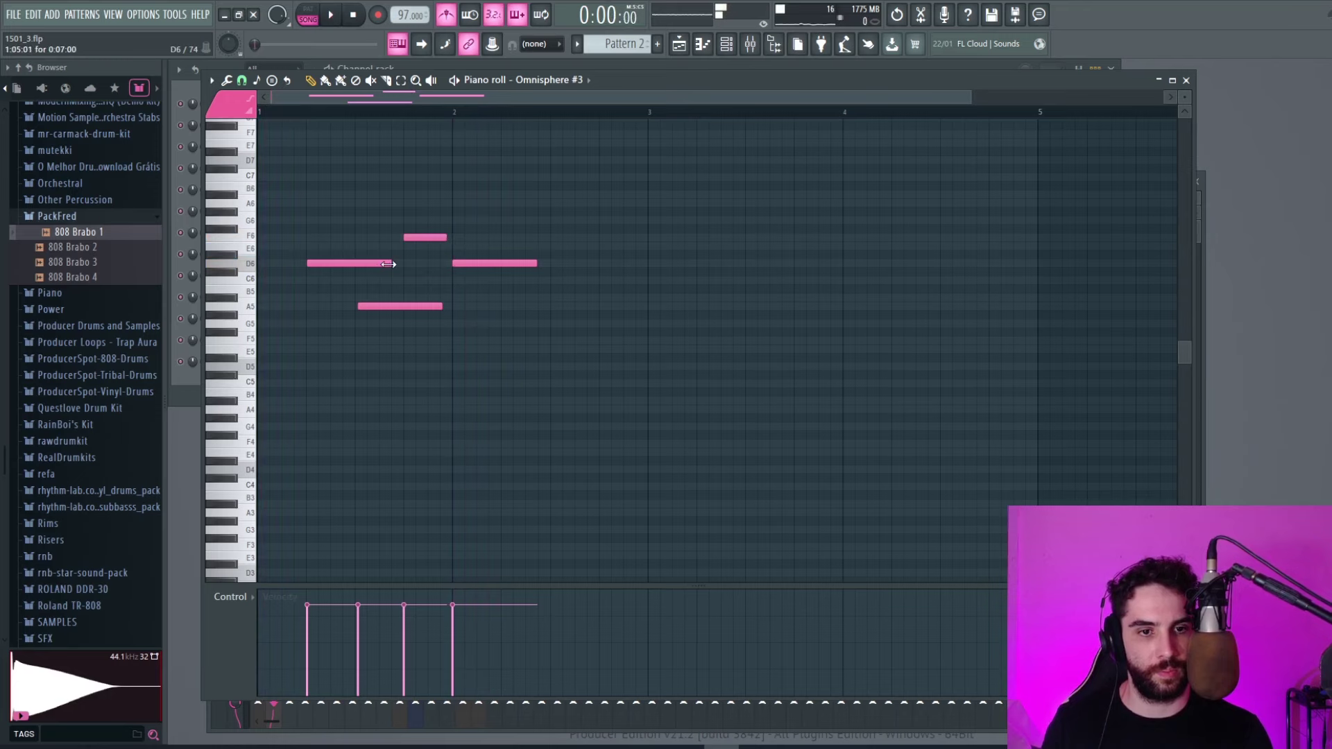
drag(443, 305, 373, 306)
drag(442, 236, 413, 236)
drag(337, 264, 322, 264)
drag(496, 267, 542, 264)
key(space)
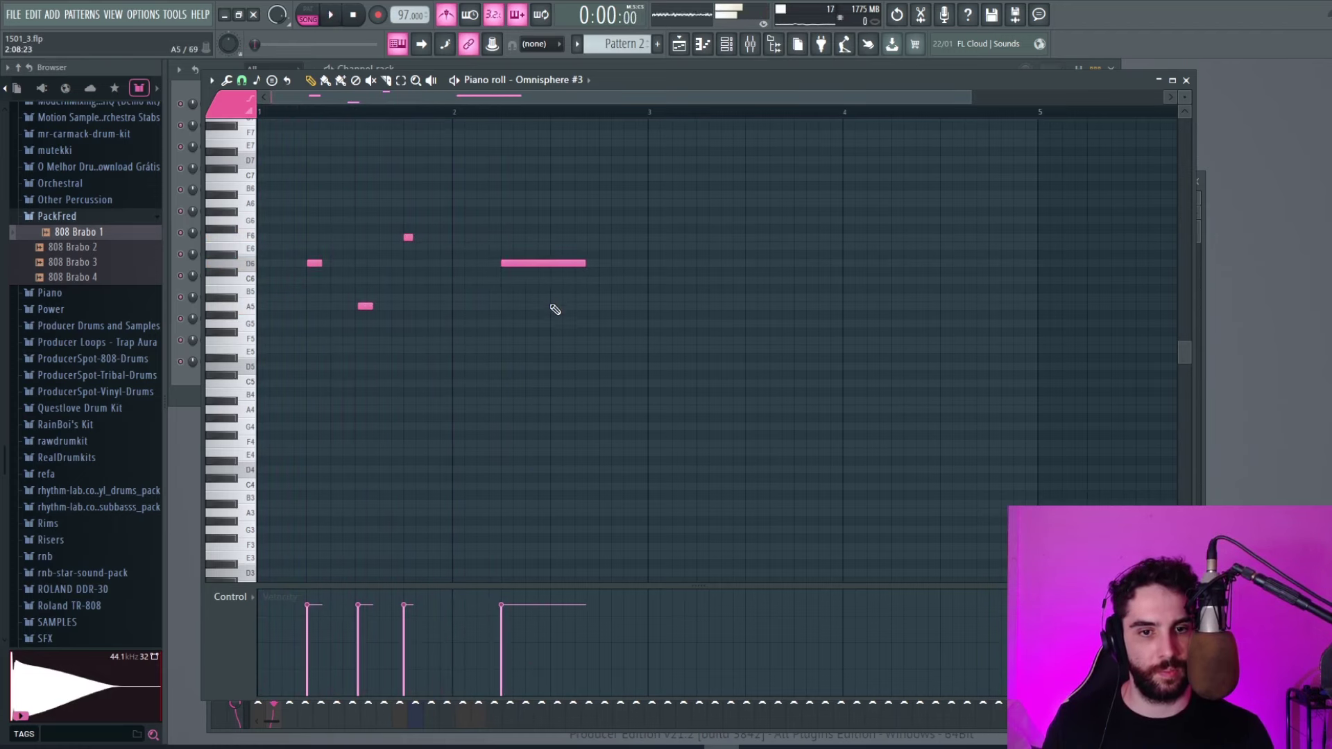
Add shortened A5 and F6 notes on beats 3 and 4 of bar 2
click(553, 306)
drag(629, 306, 581, 306)
click(598, 238)
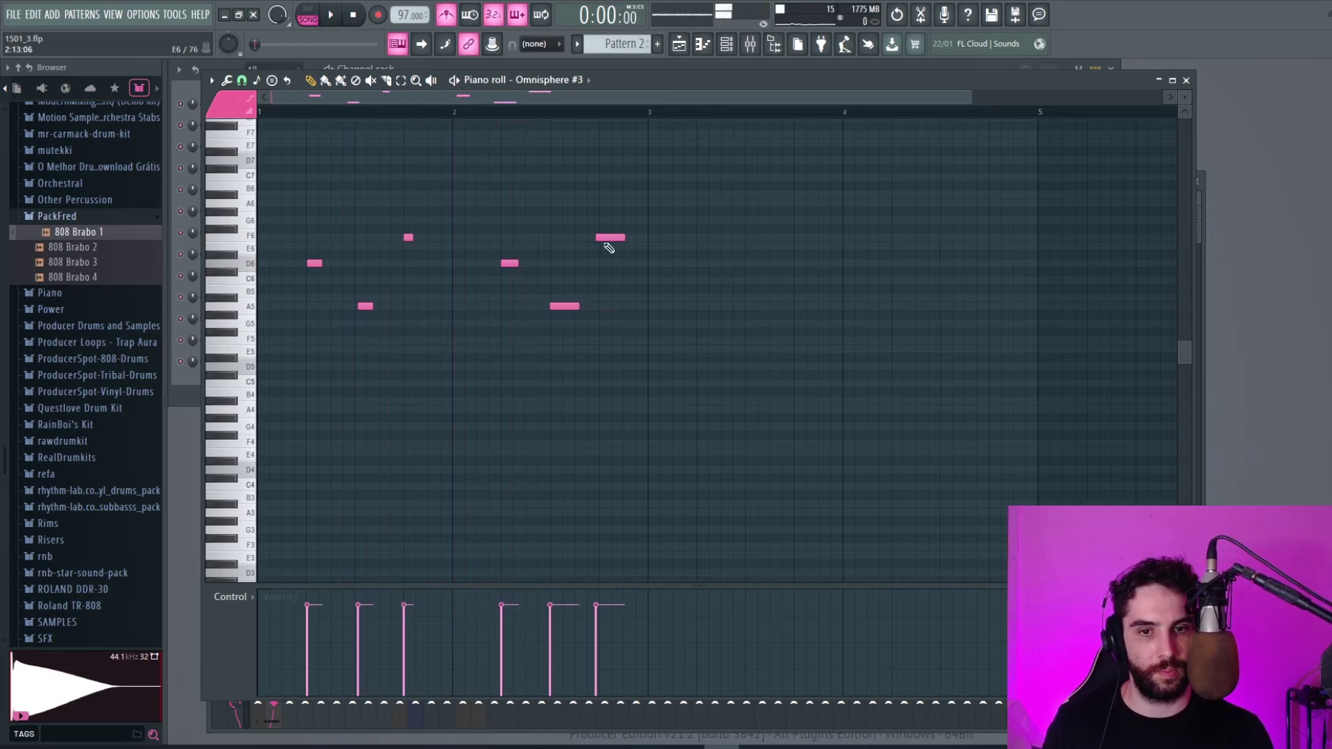
drag(624, 238, 604, 237)
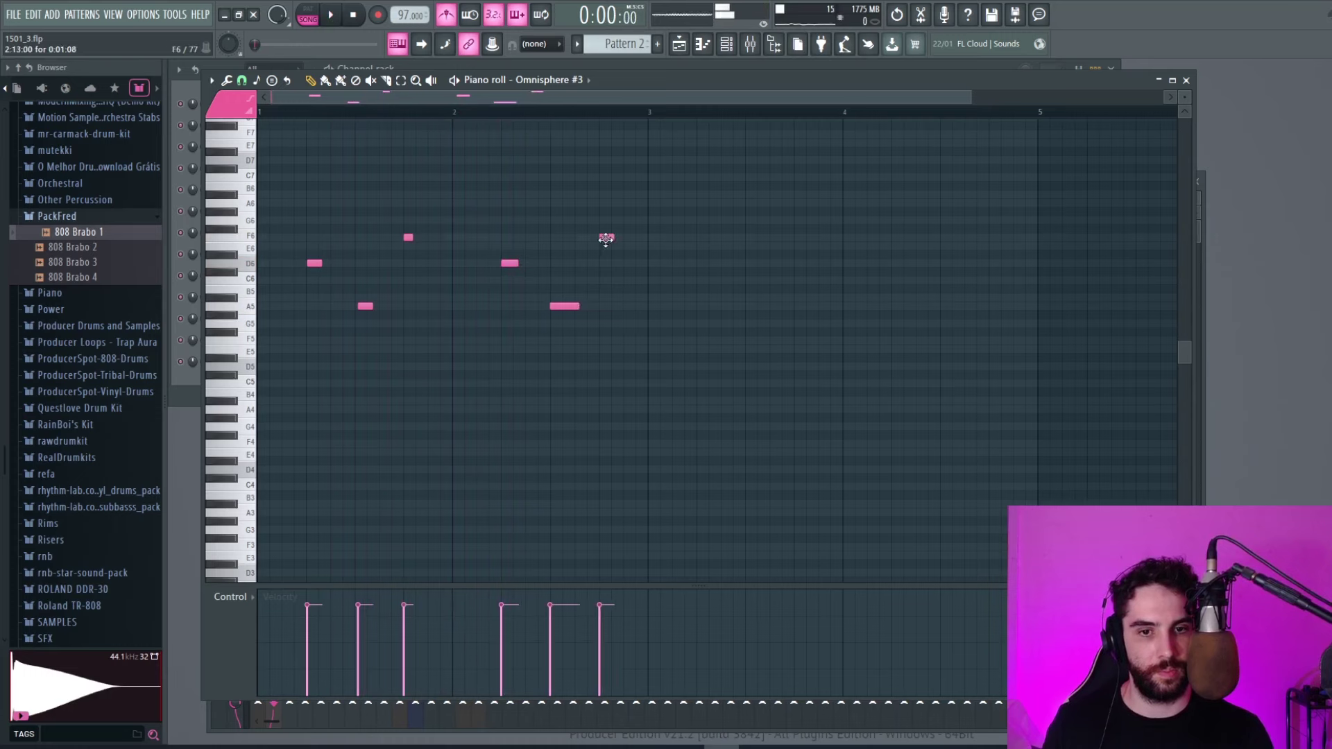
Add short E6, C6 and A5 notes on the first three beats of bar 3
click(652, 246)
click(697, 280)
click(745, 322)
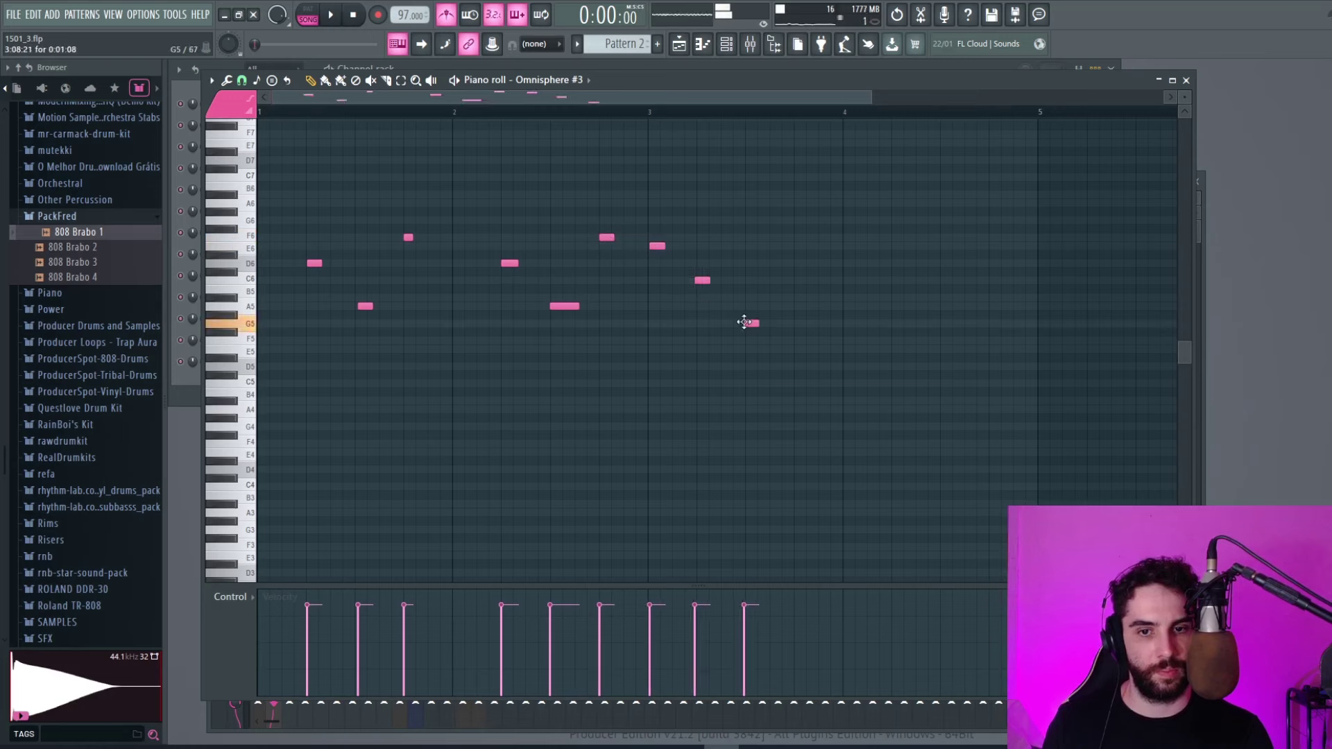
drag(747, 322, 748, 306)
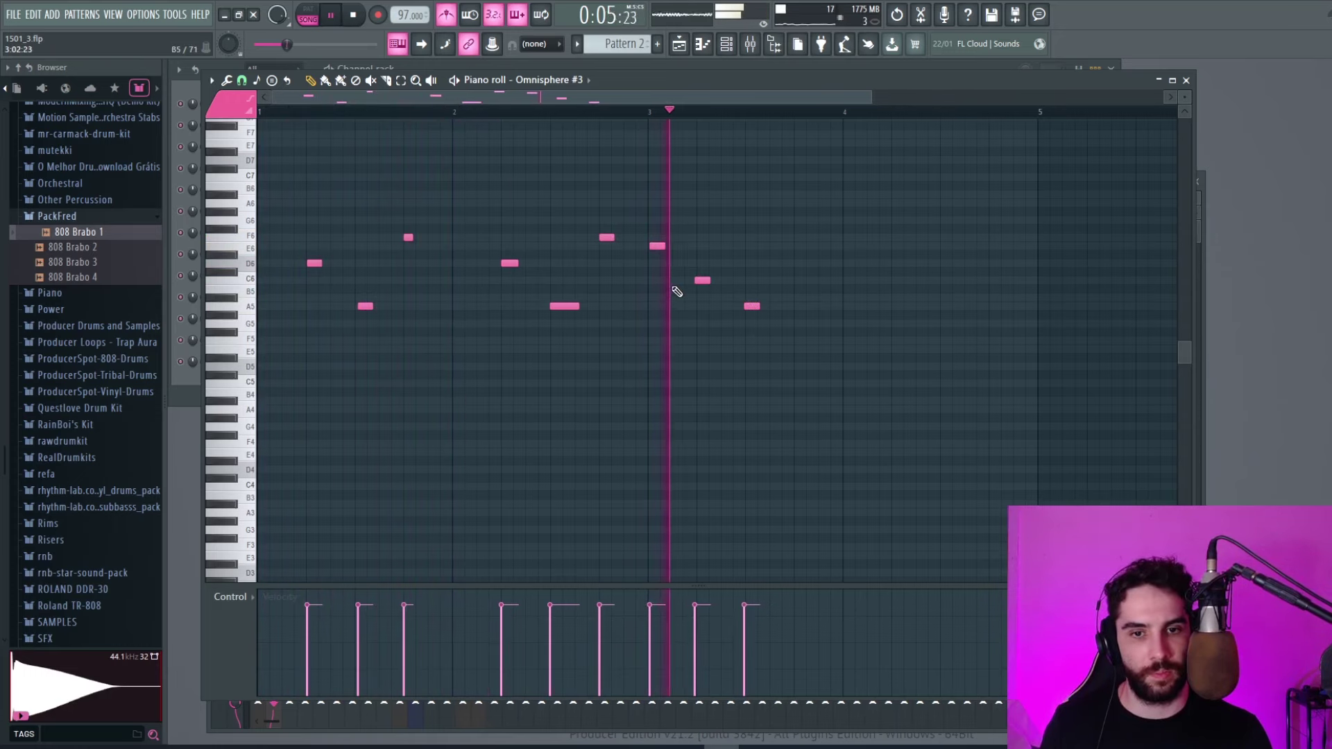
Add short D6, A#5 and G5 notes on the first three beats of bar 4 and play the melody
key(space)
click(848, 263)
click(944, 324)
key(space)
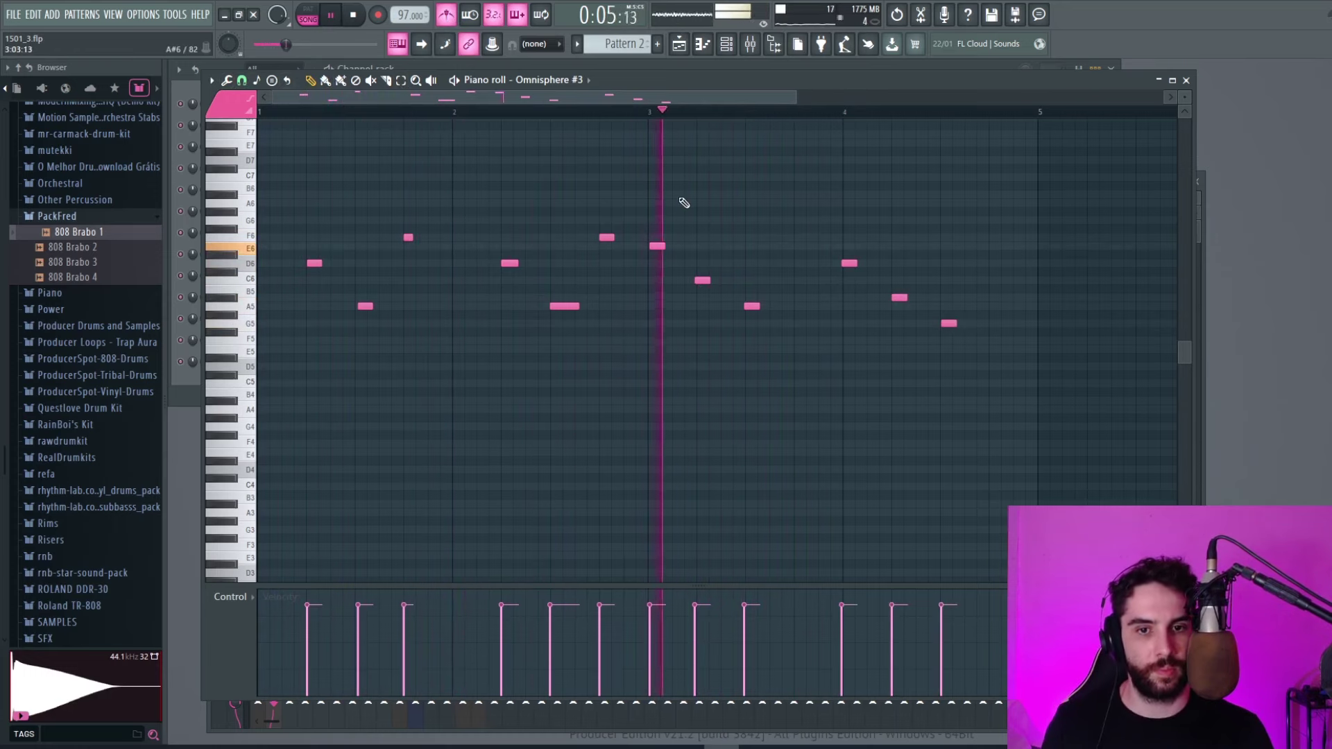
Quantize the Omnisphere #3 melody notes
click(226, 80)
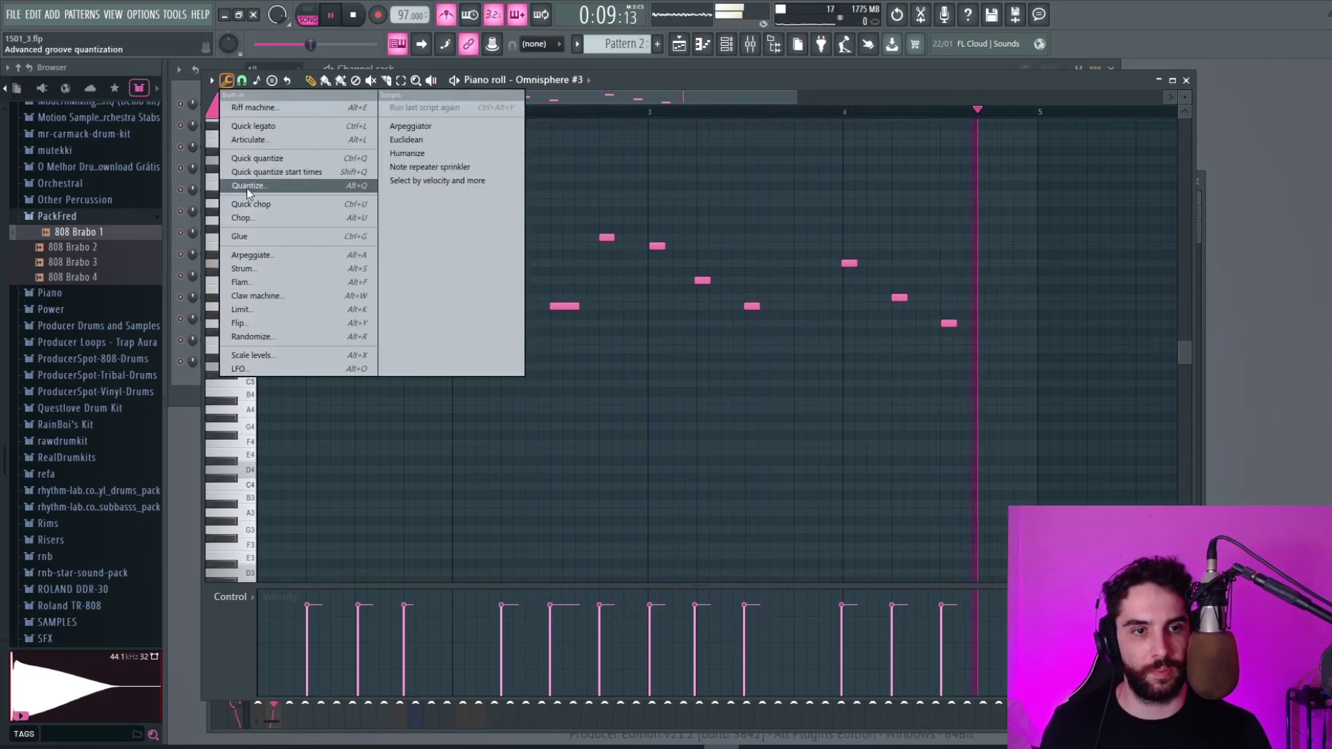
click(247, 186)
click(763, 466)
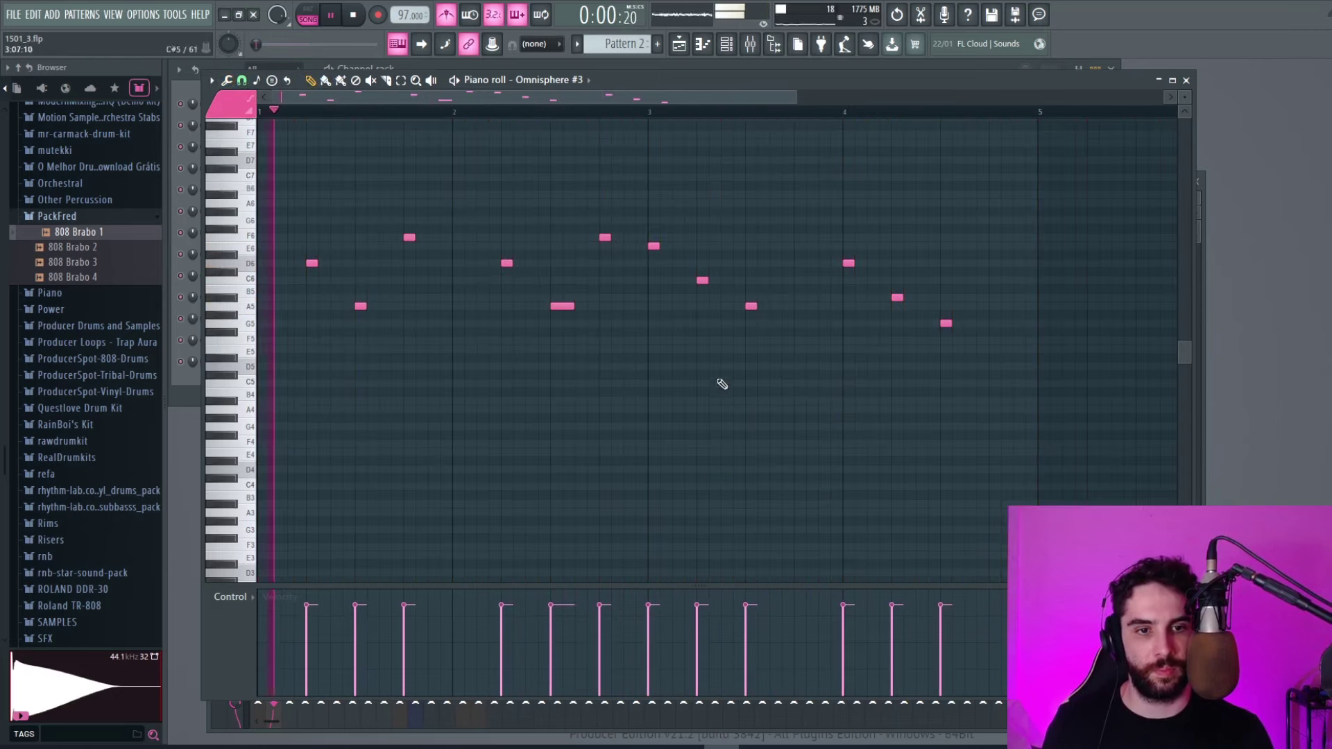
Add a final short note on beat 4 of bar 4, listen from bar 4, and raise the note to F6
click(844, 112)
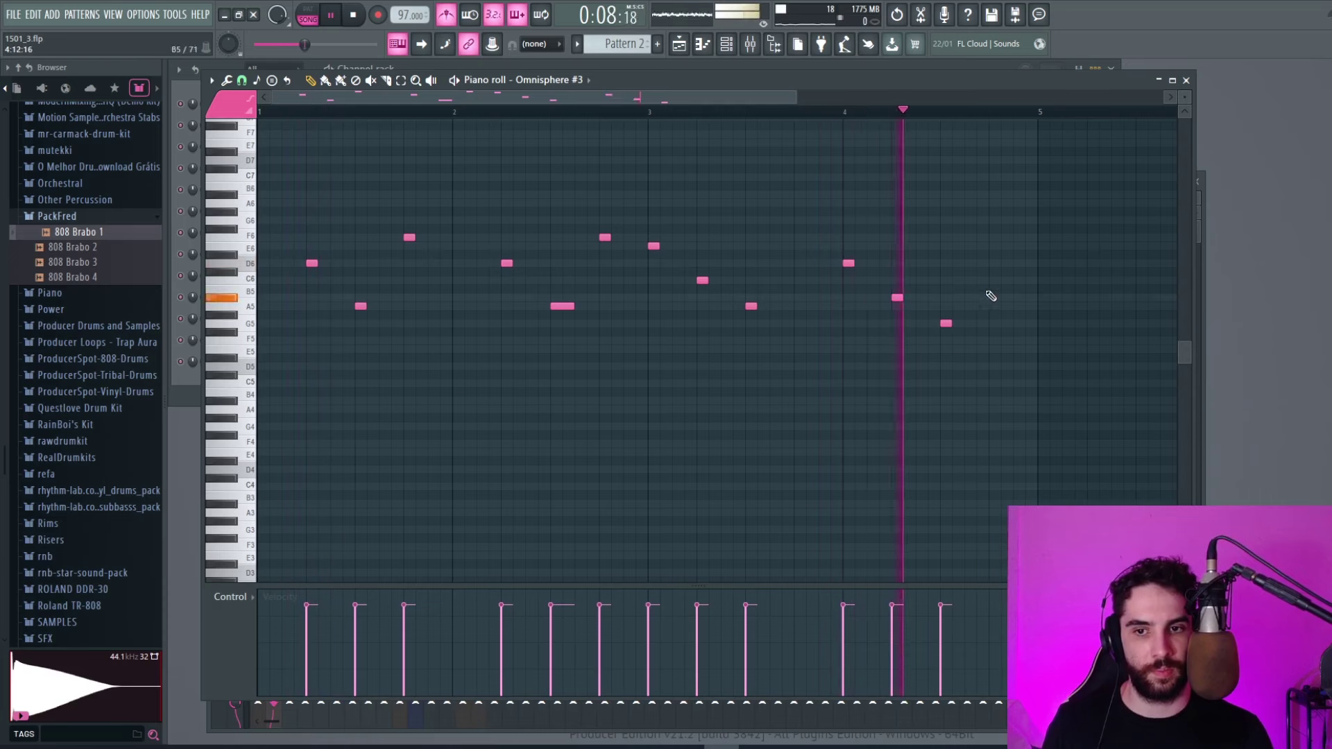
click(993, 247)
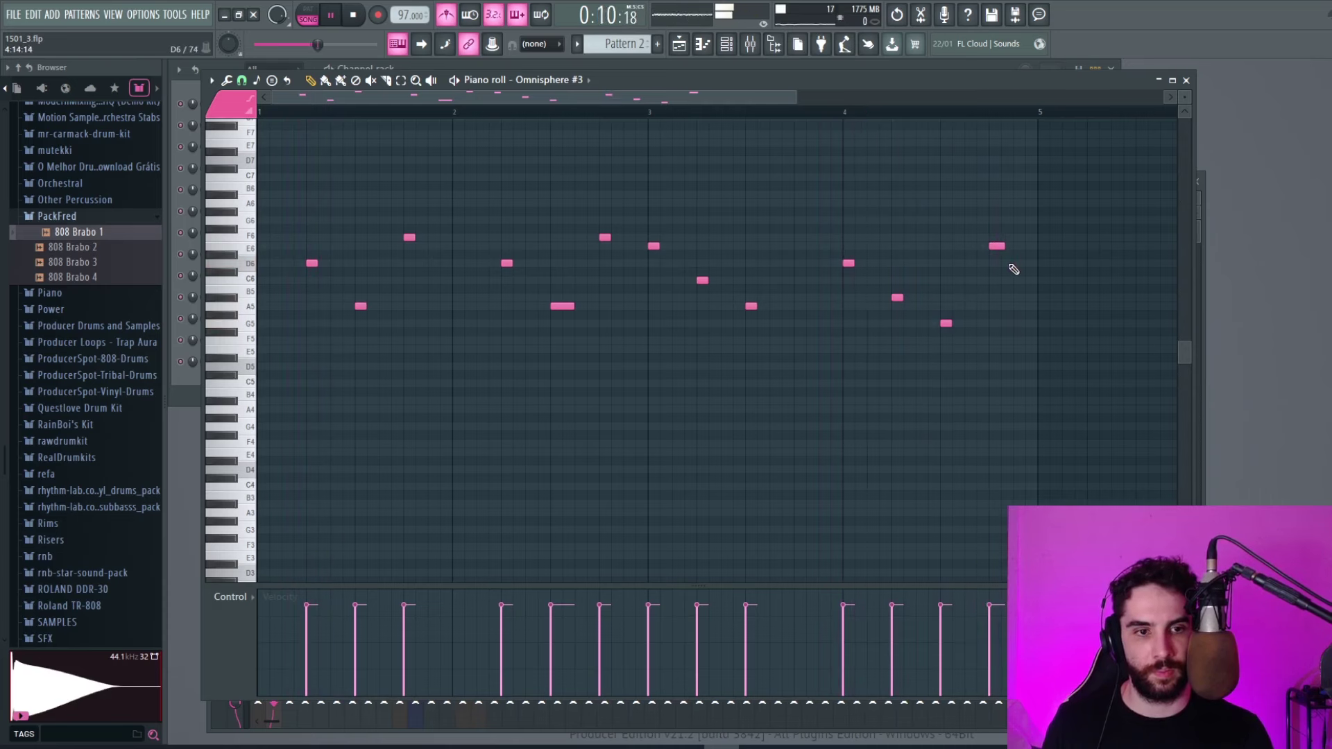
key(space)
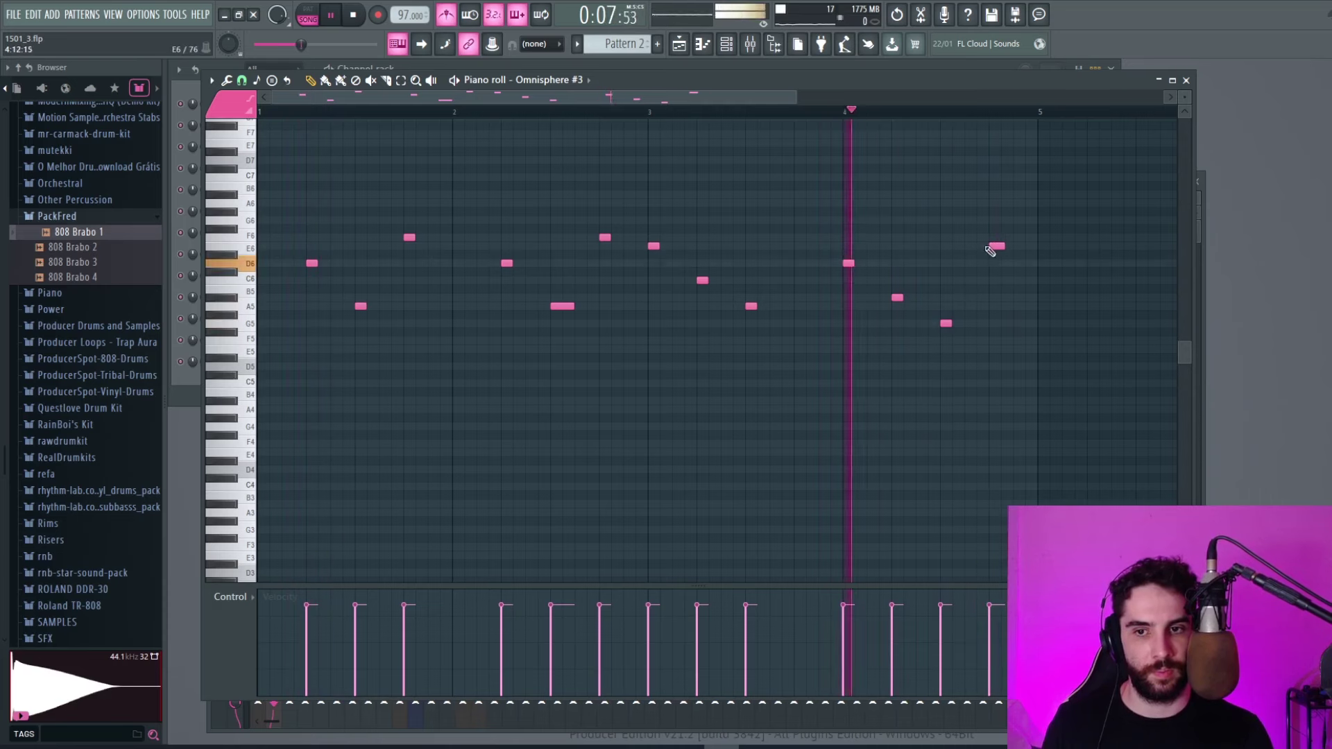
drag(993, 245, 994, 237)
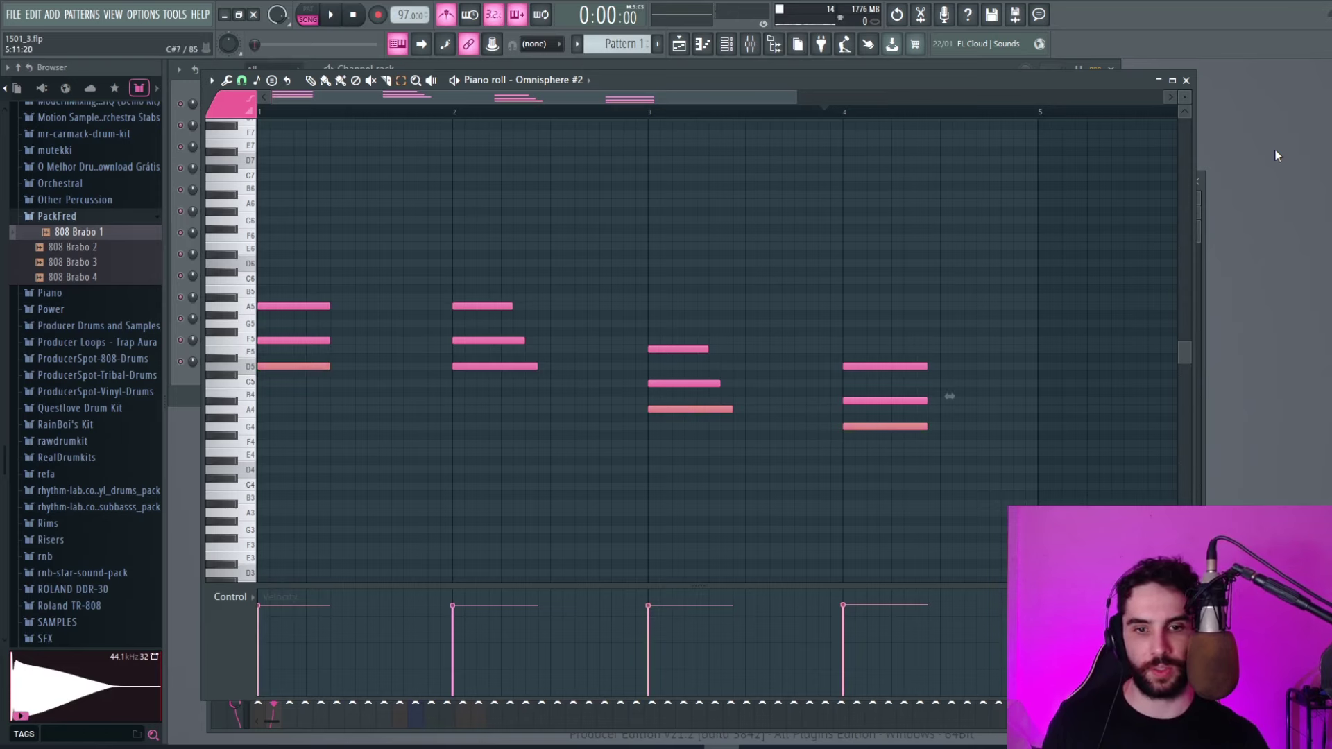
Create Pattern 3 and open the Kontakt channel in the piano roll
key(F6)
click(659, 47)
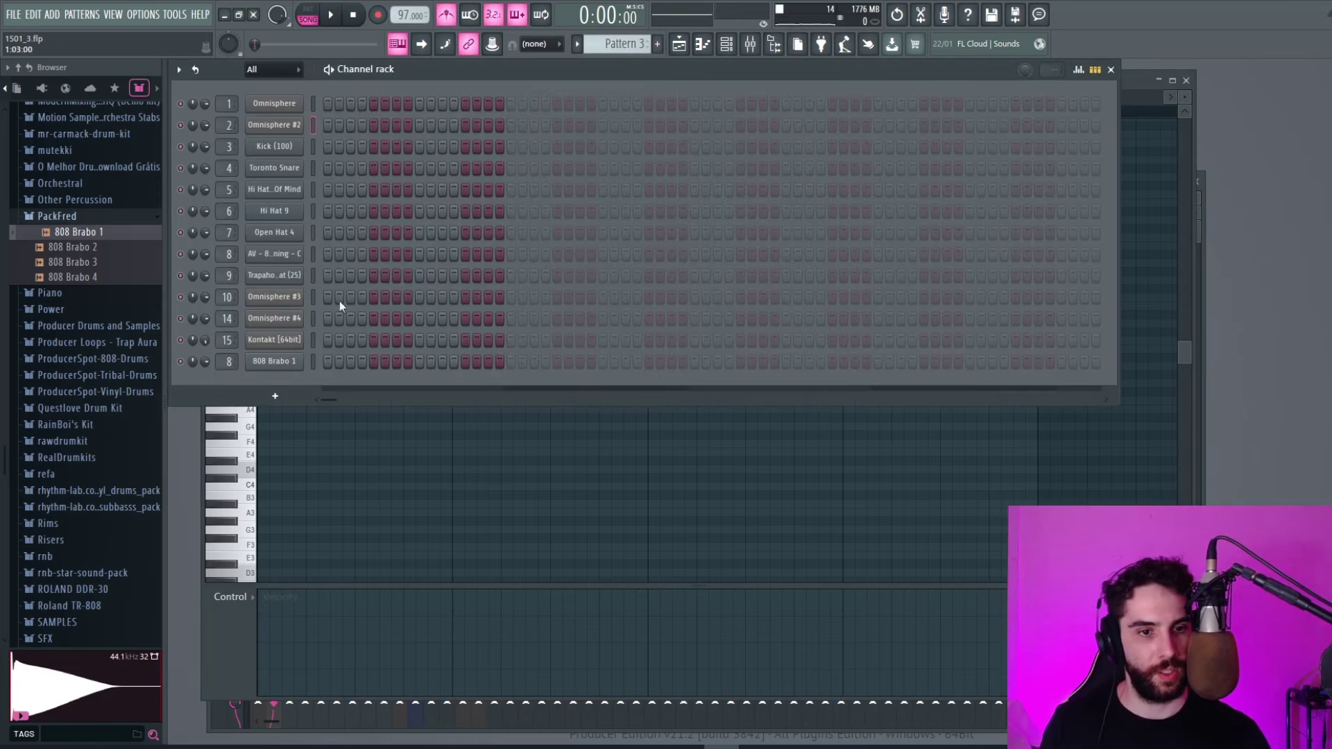
right_click(310, 337)
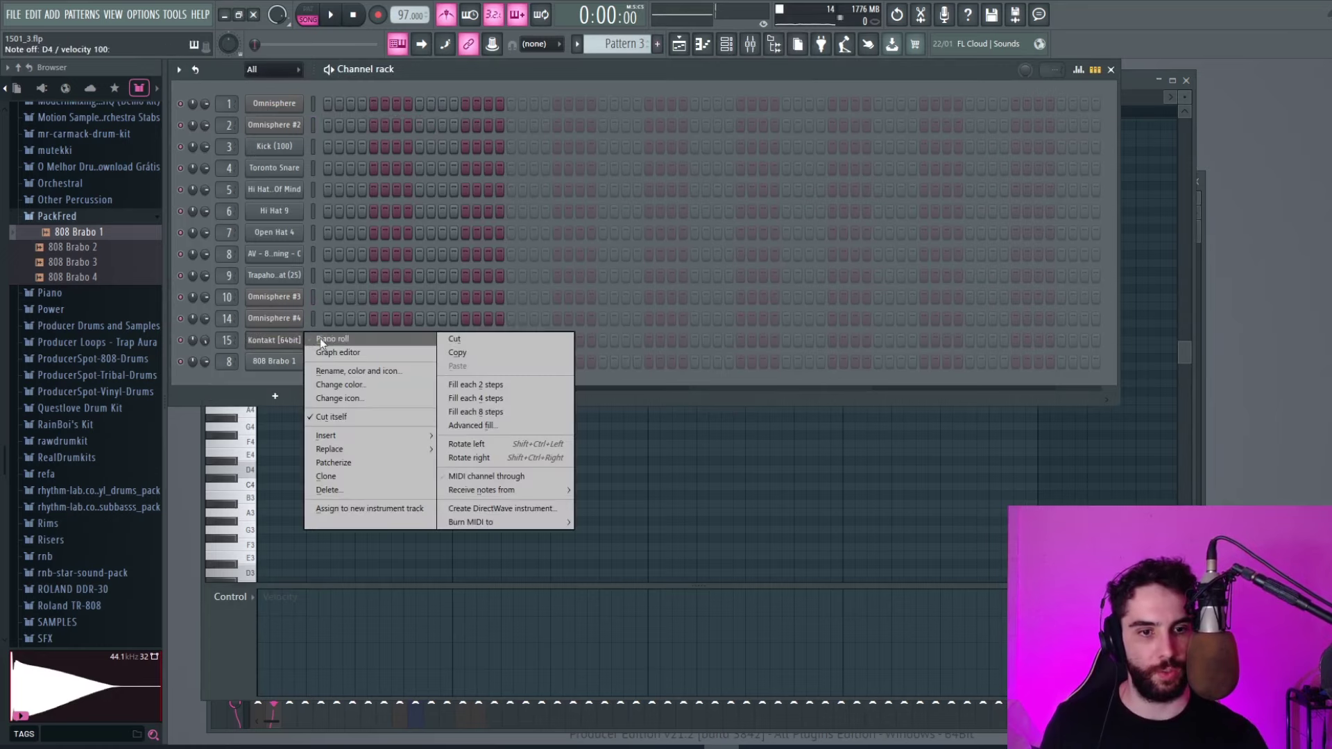
click(330, 340)
Move the pasted D5, A4 and G4 root notes so that they start at bars 1, 3 and 4
scroll(501, 195, down, 4)
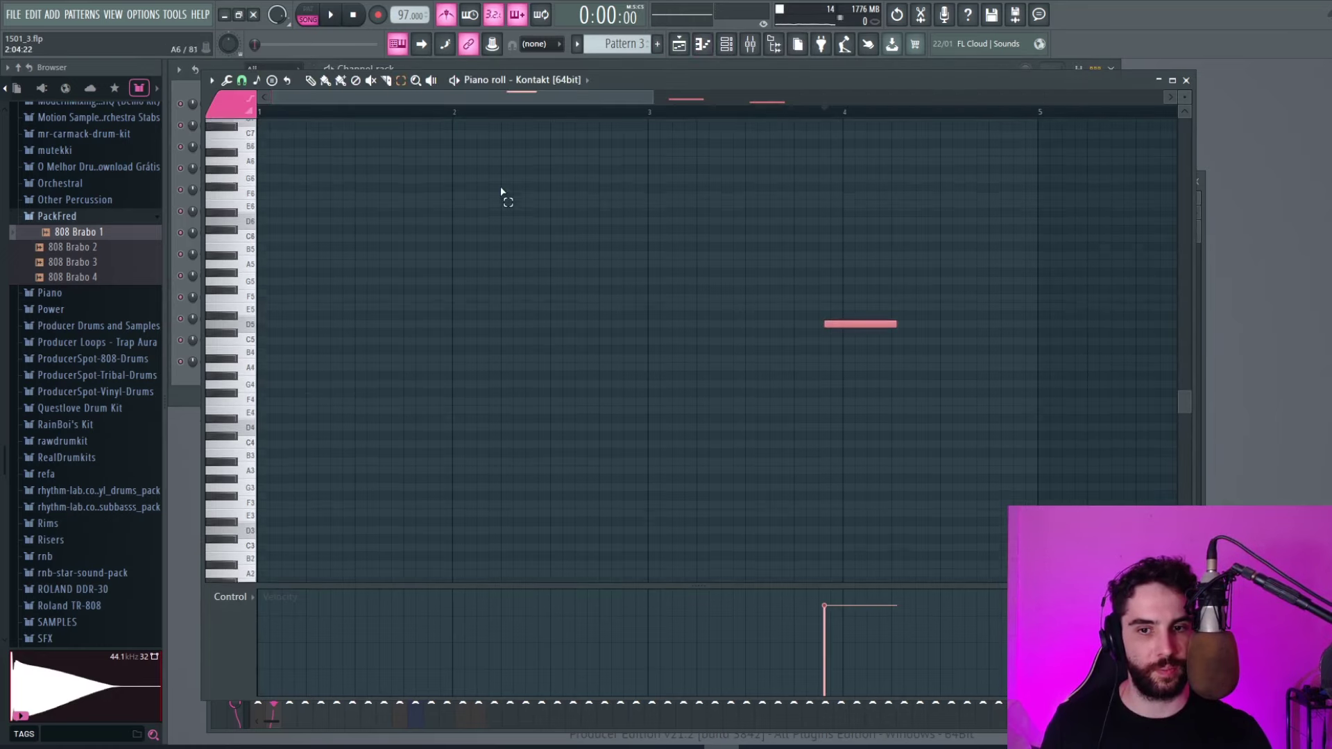
drag(652, 95, 832, 319)
drag(514, 288, 241, 291)
click(401, 271)
right_click(401, 272)
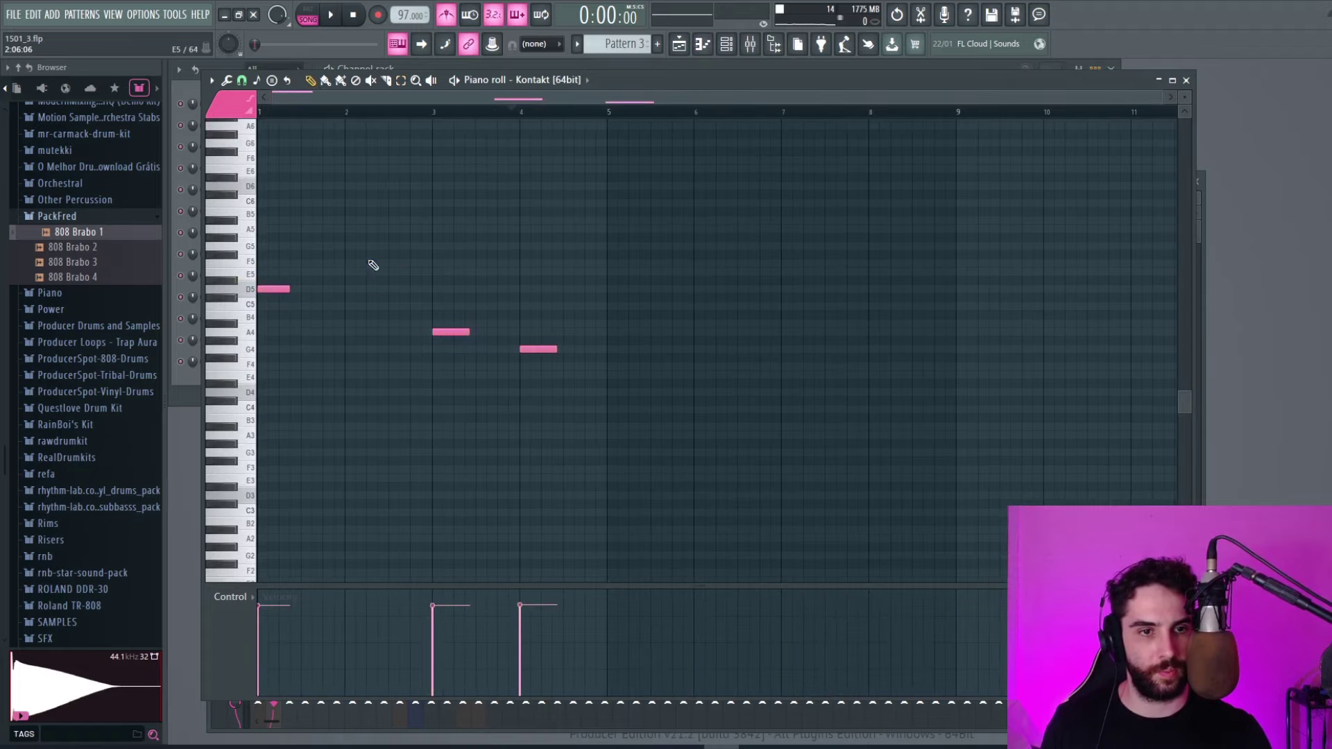
Apply quick legato to the three root notes, transpose them down one octave, and play them
click(235, 81)
click(264, 123)
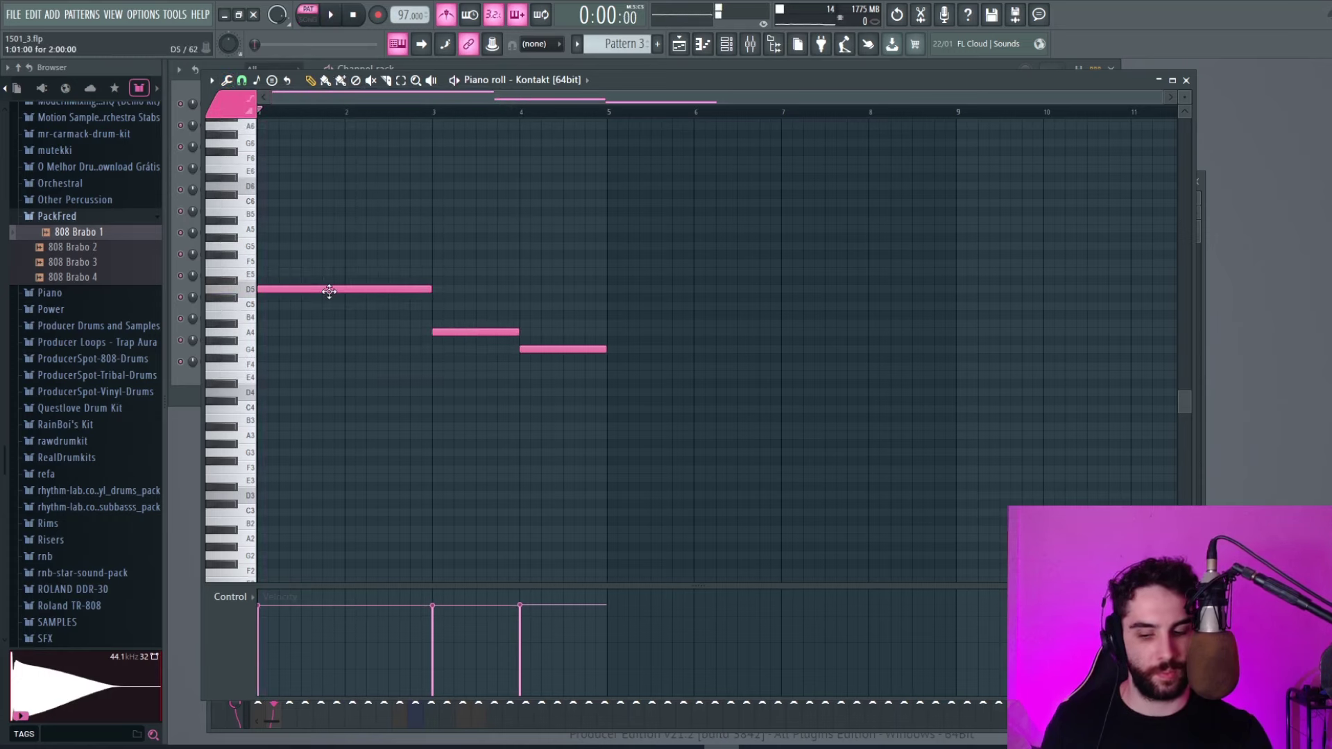
key(ctrl+Down)
key(space)
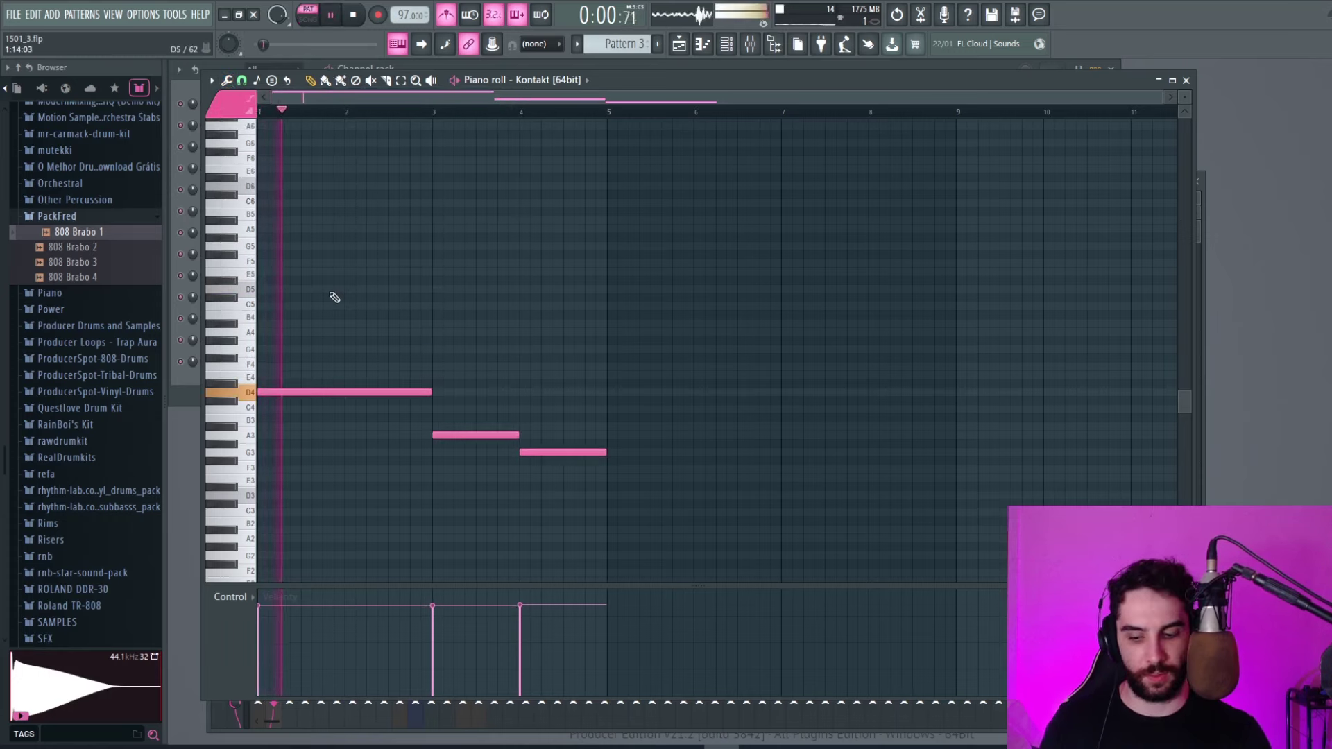
key(ctrl+Down)
key(space)
key(space)
scroll(389, 364, down, 1)
key(ctrl+Up)
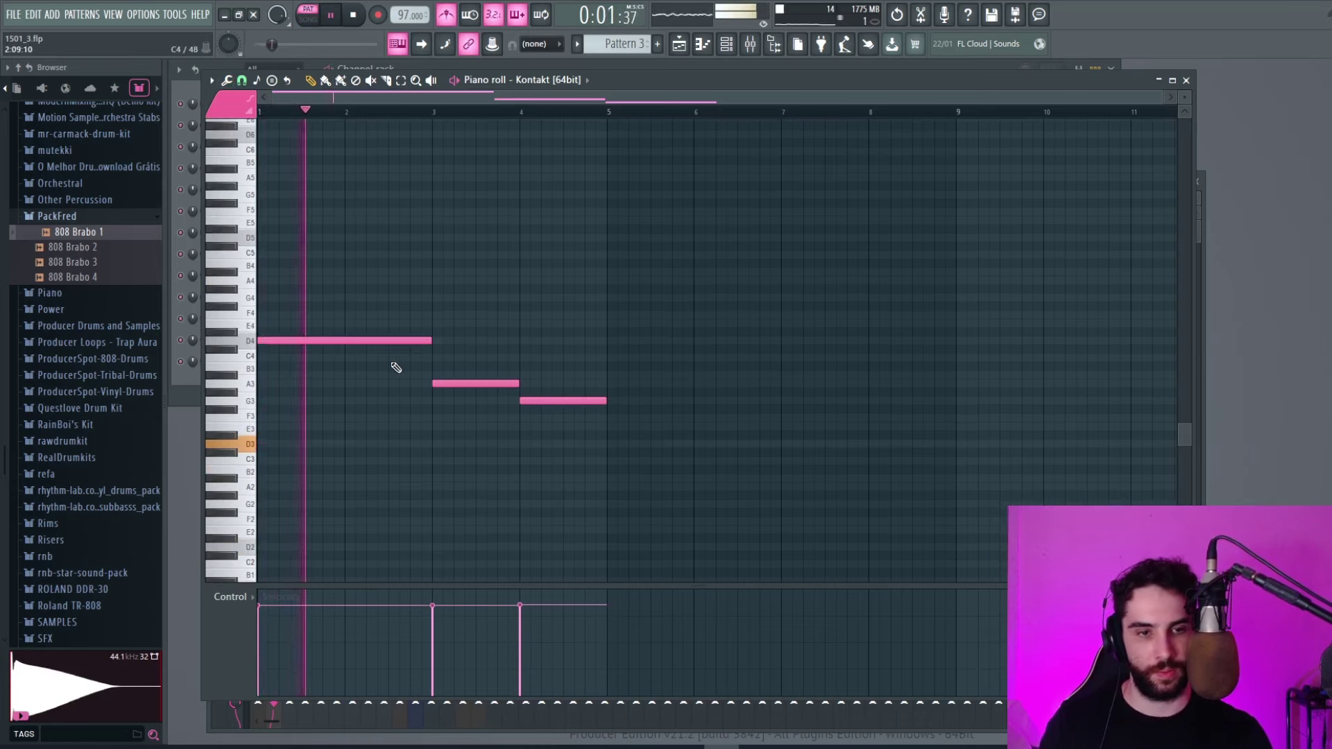
Lower the long first note to D3 and set the velocity of all three notes to 100%
drag(357, 345, 312, 446)
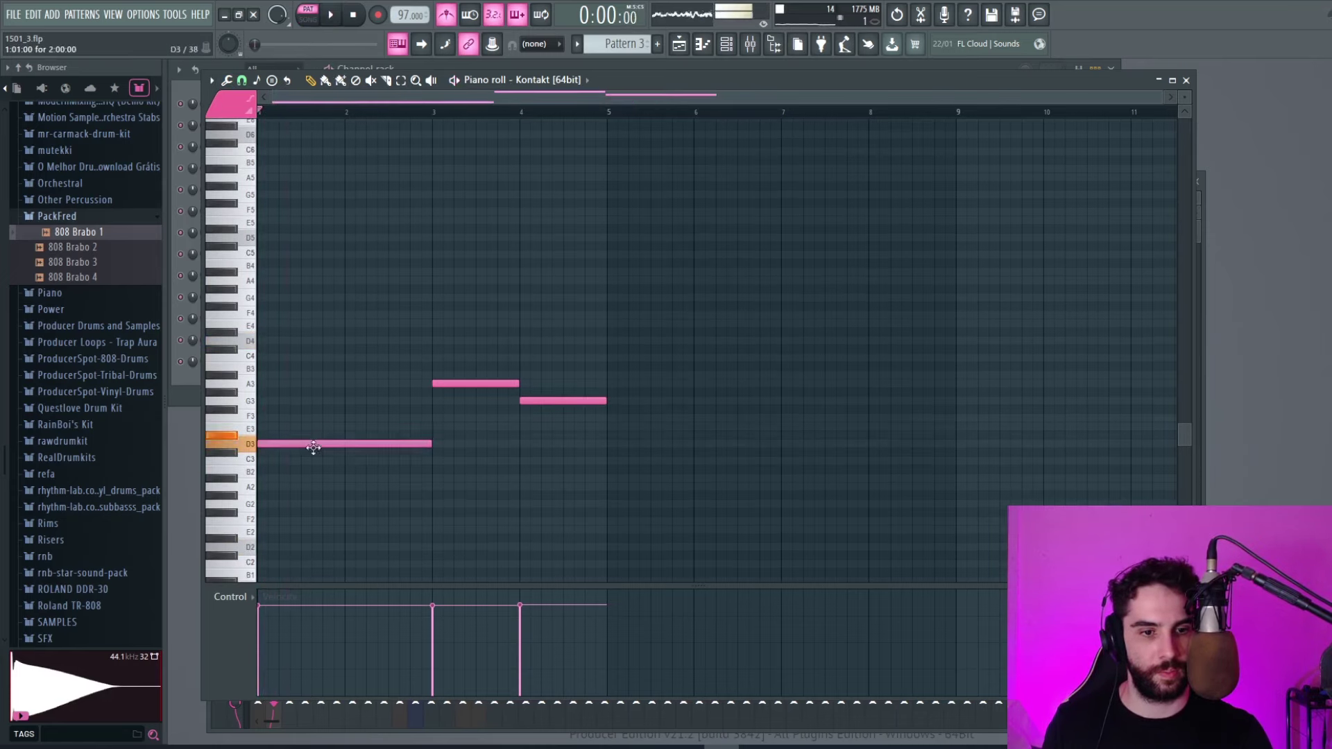
drag(535, 609, 252, 594)
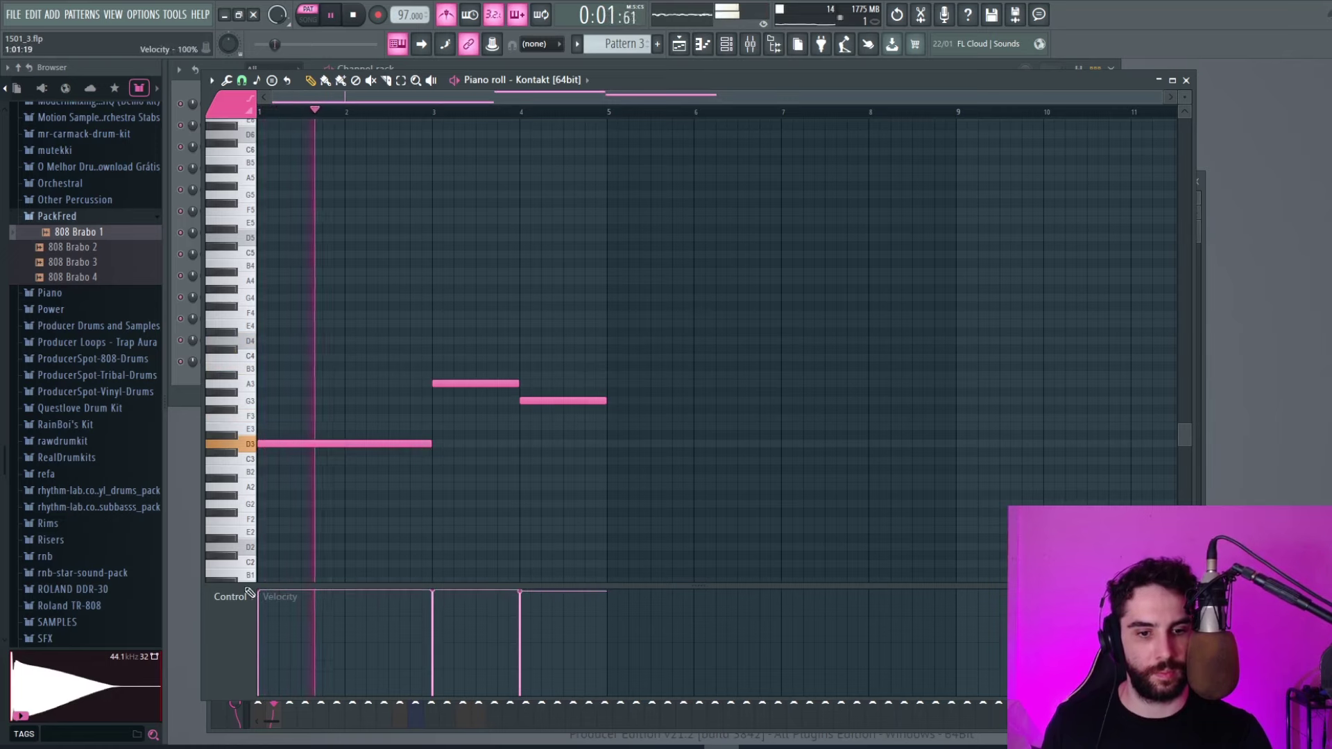
Raise the Kontakt mixer track's volume to 86% and open its Fruity parametric EQ 2 during playback
click(726, 44)
click(750, 43)
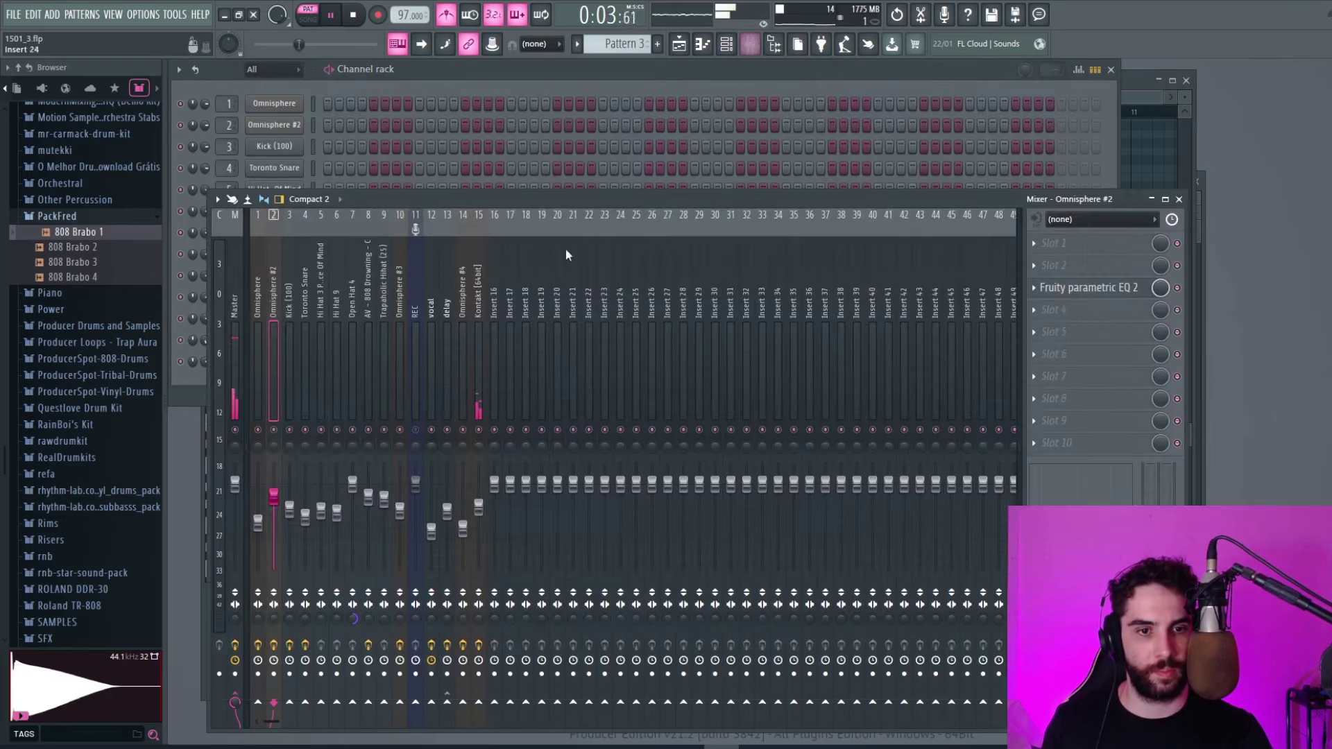
click(480, 508)
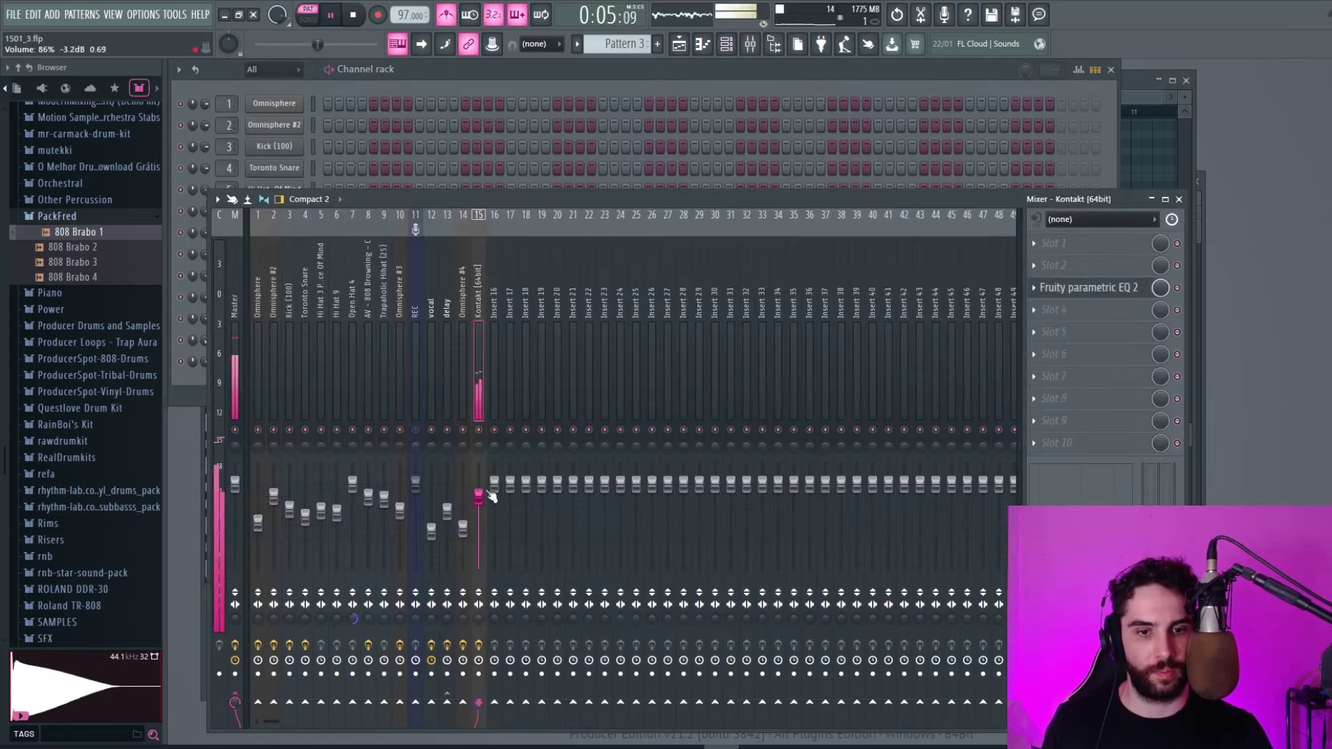
click(1082, 287)
drag(794, 298, 667, 280)
drag(1138, 80, 1125, 80)
key(space)
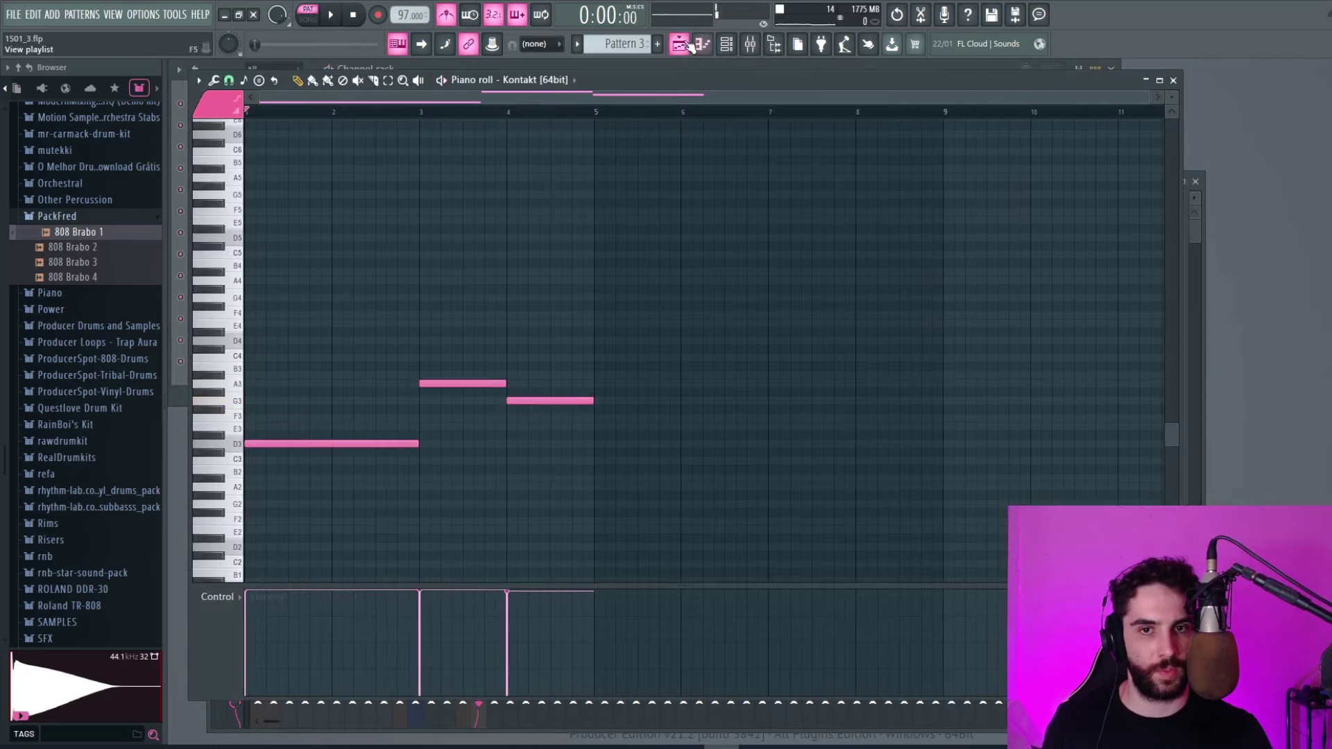
Place Pattern 3 at the start of Track 3 in the playlist and play the arrangement
click(680, 45)
click(489, 321)
key(space)
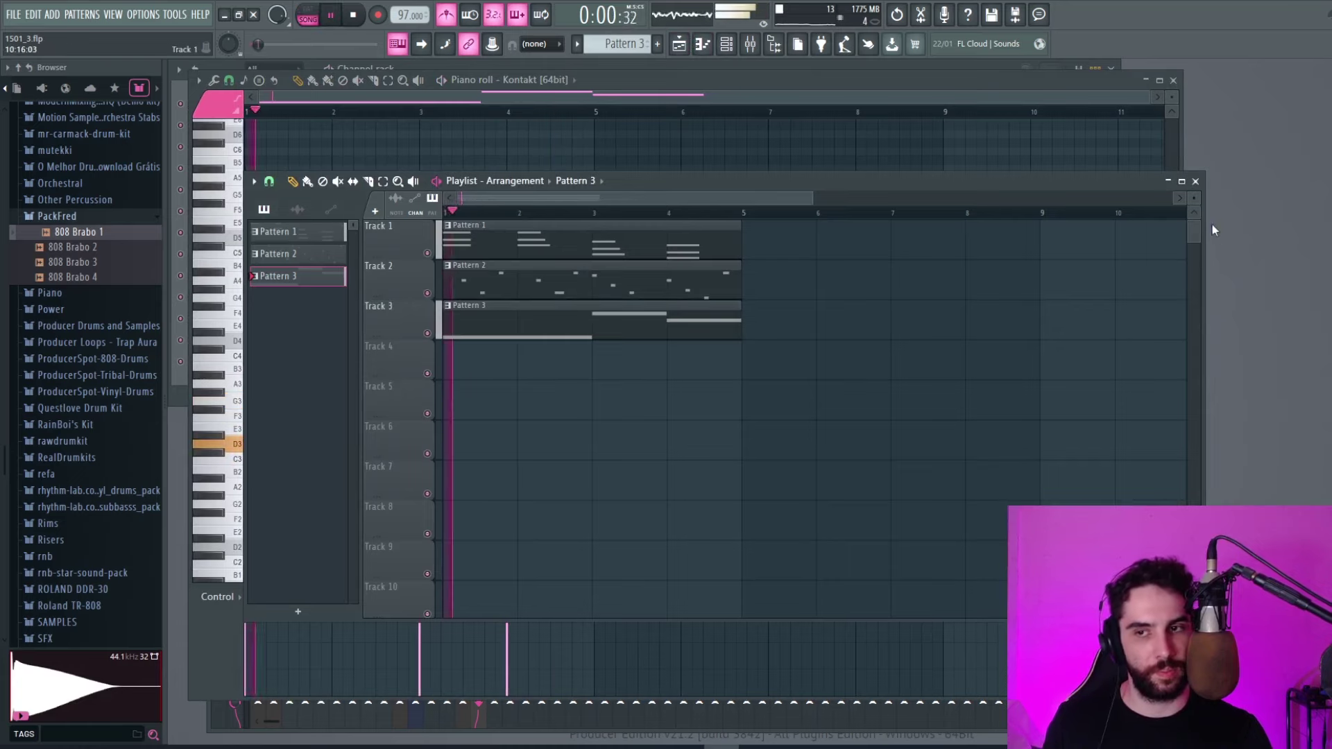
Close the playlist and Kontakt piano roll, then lower Kontakt's mixer volume and raise Omnisphere #3's
click(1194, 181)
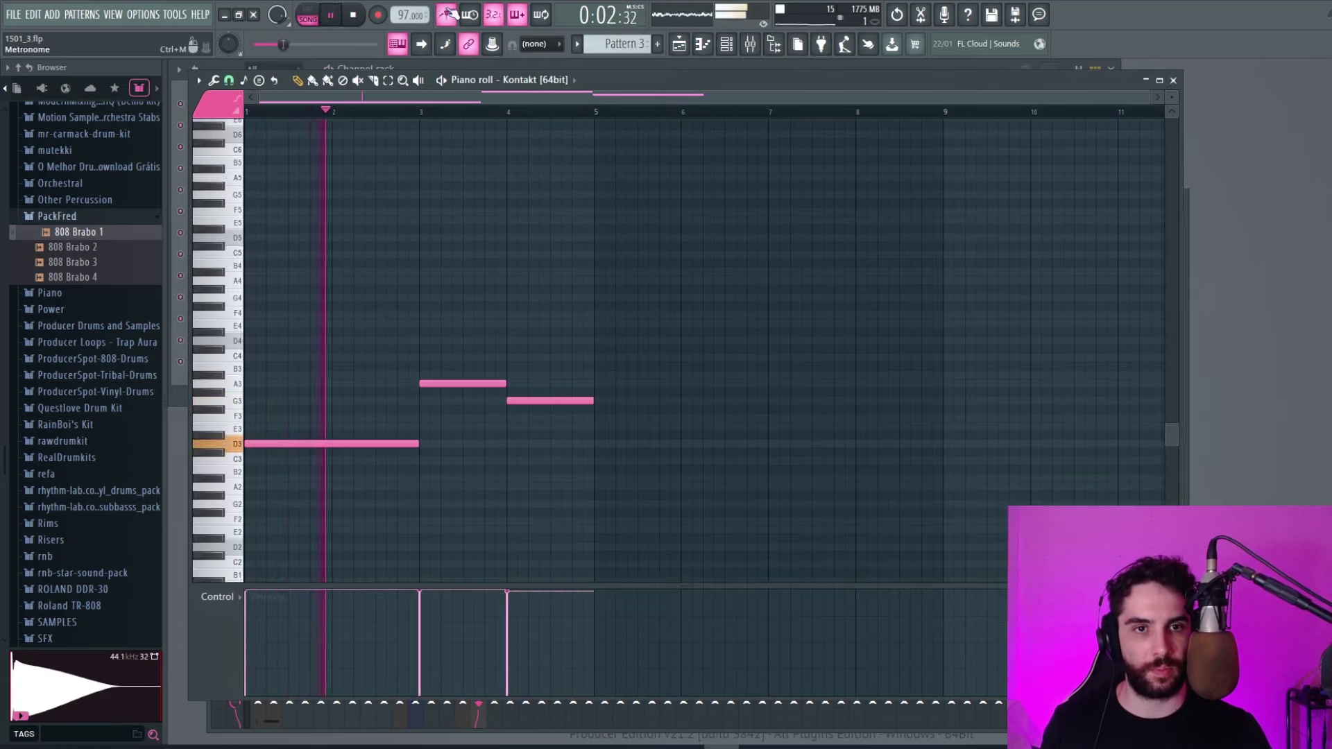
click(1173, 80)
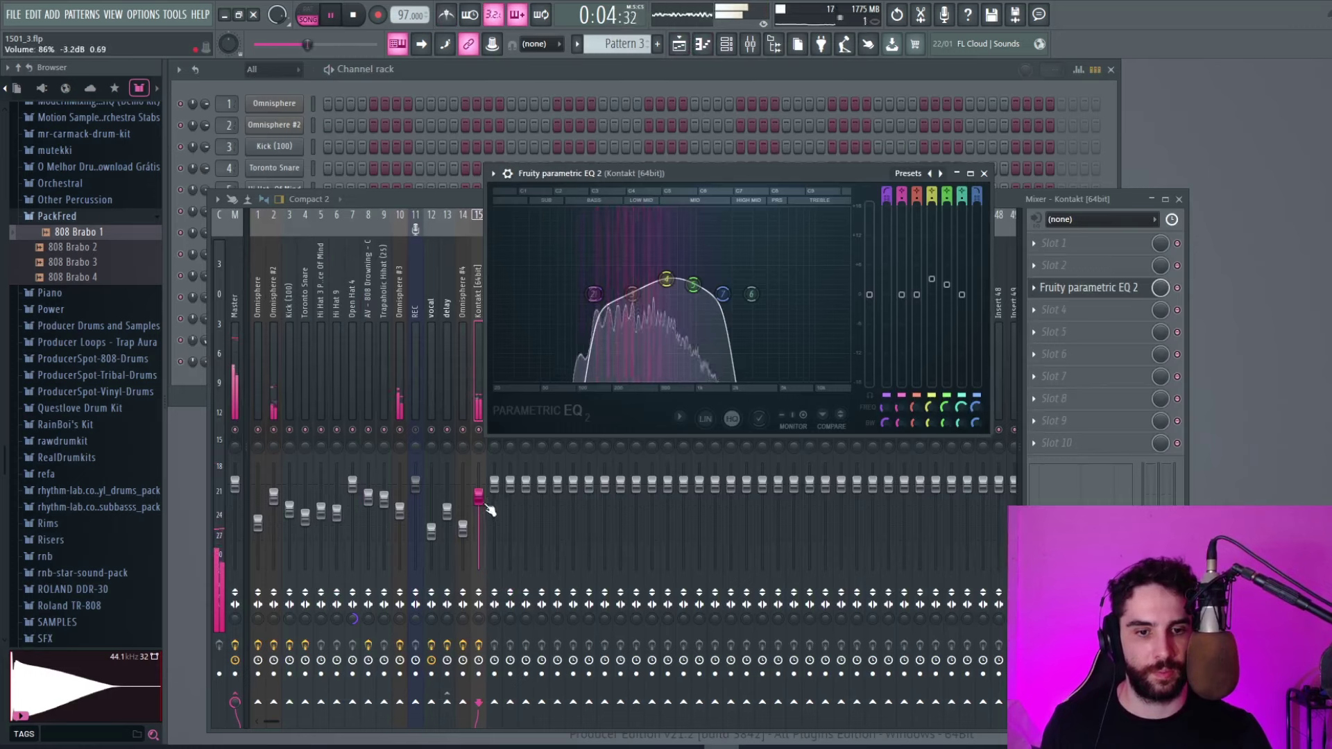
drag(485, 506, 484, 511)
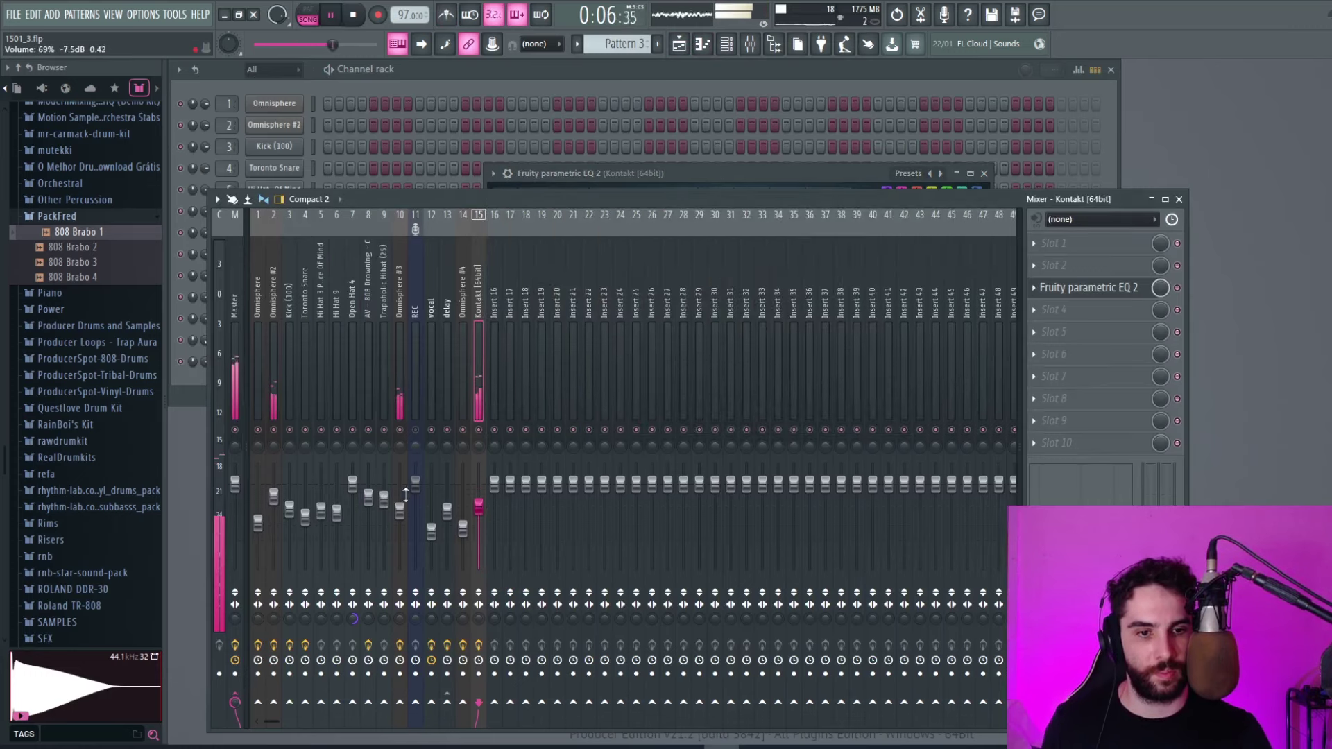
drag(400, 508, 400, 496)
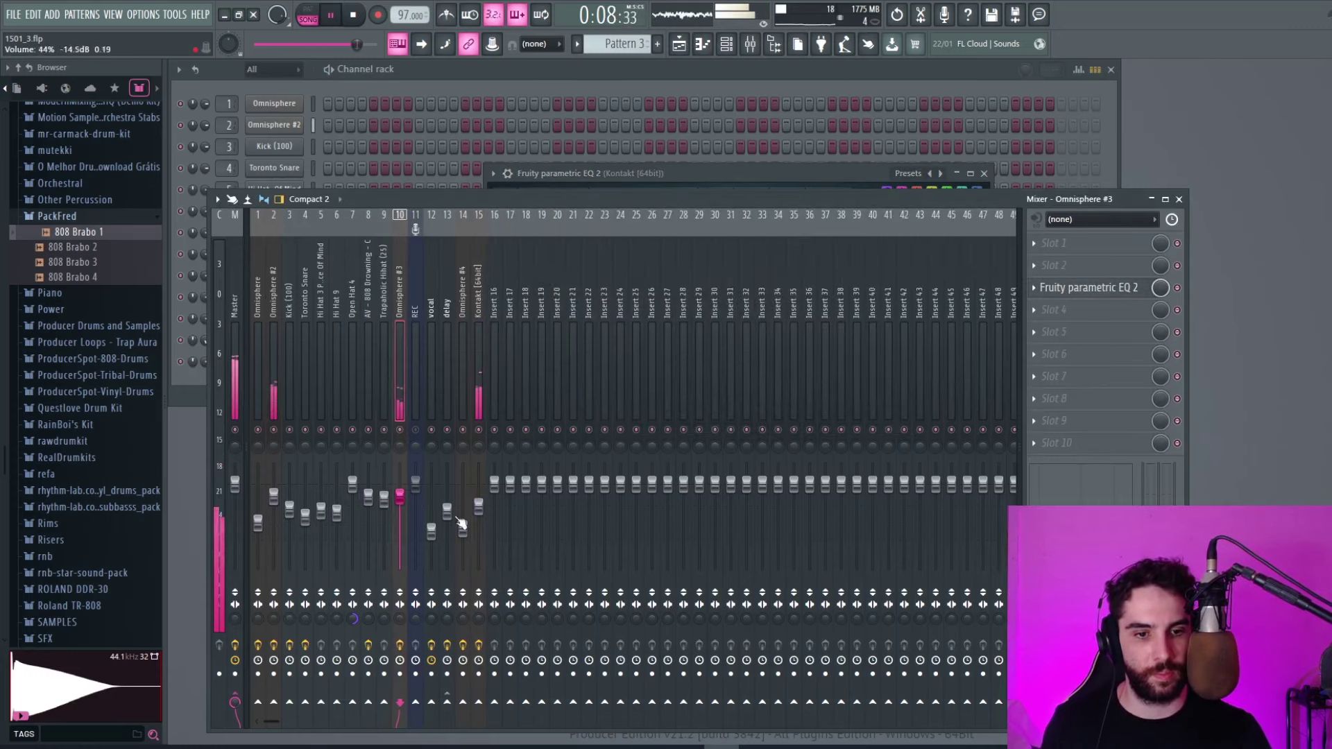
click(478, 508)
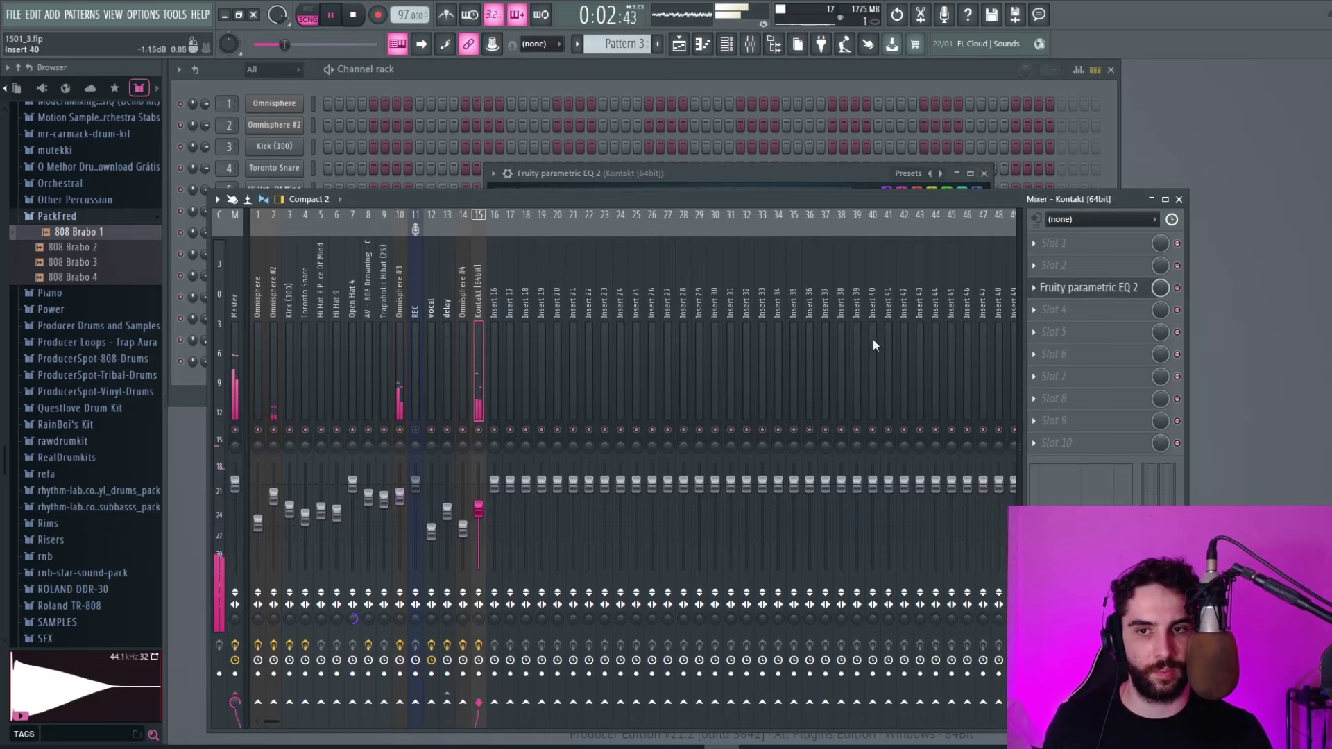
Stop playback and load Tremolator into effect slot 5 of the Kontakt mixer track
key(space)
click(1030, 333)
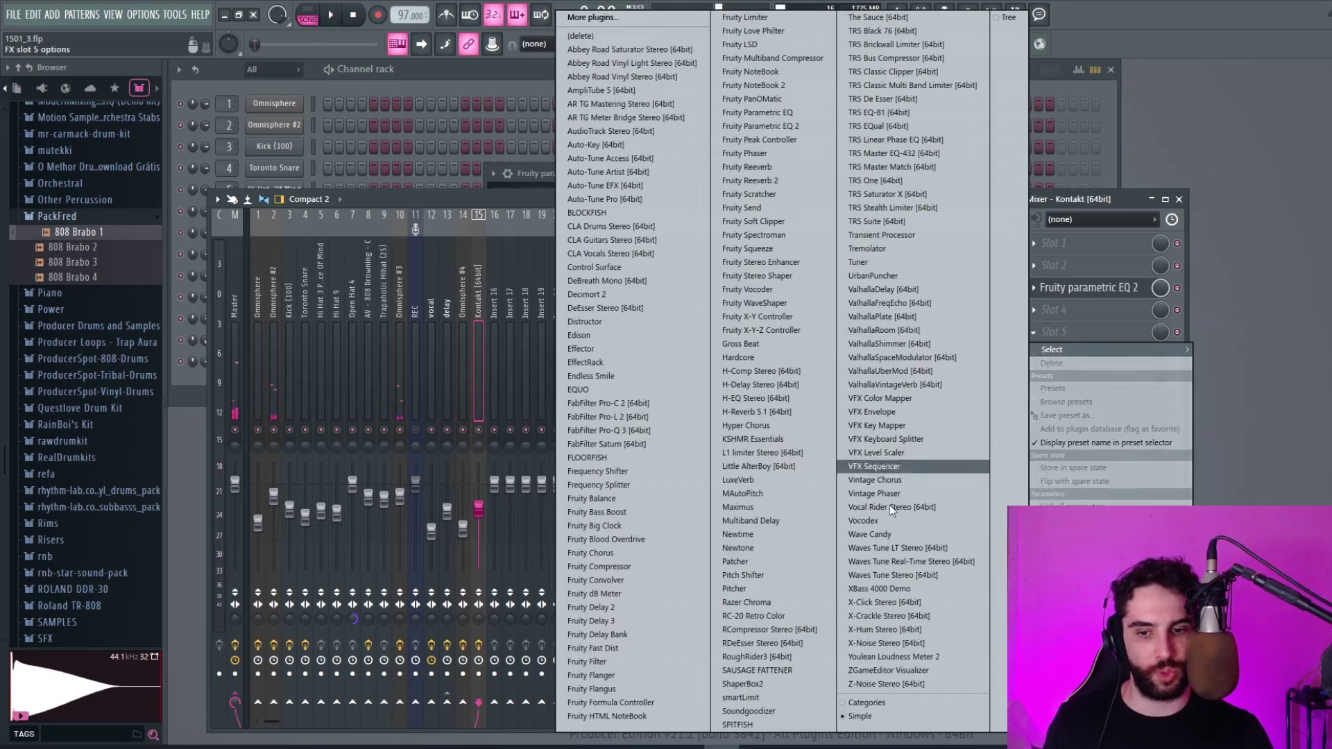
click(908, 249)
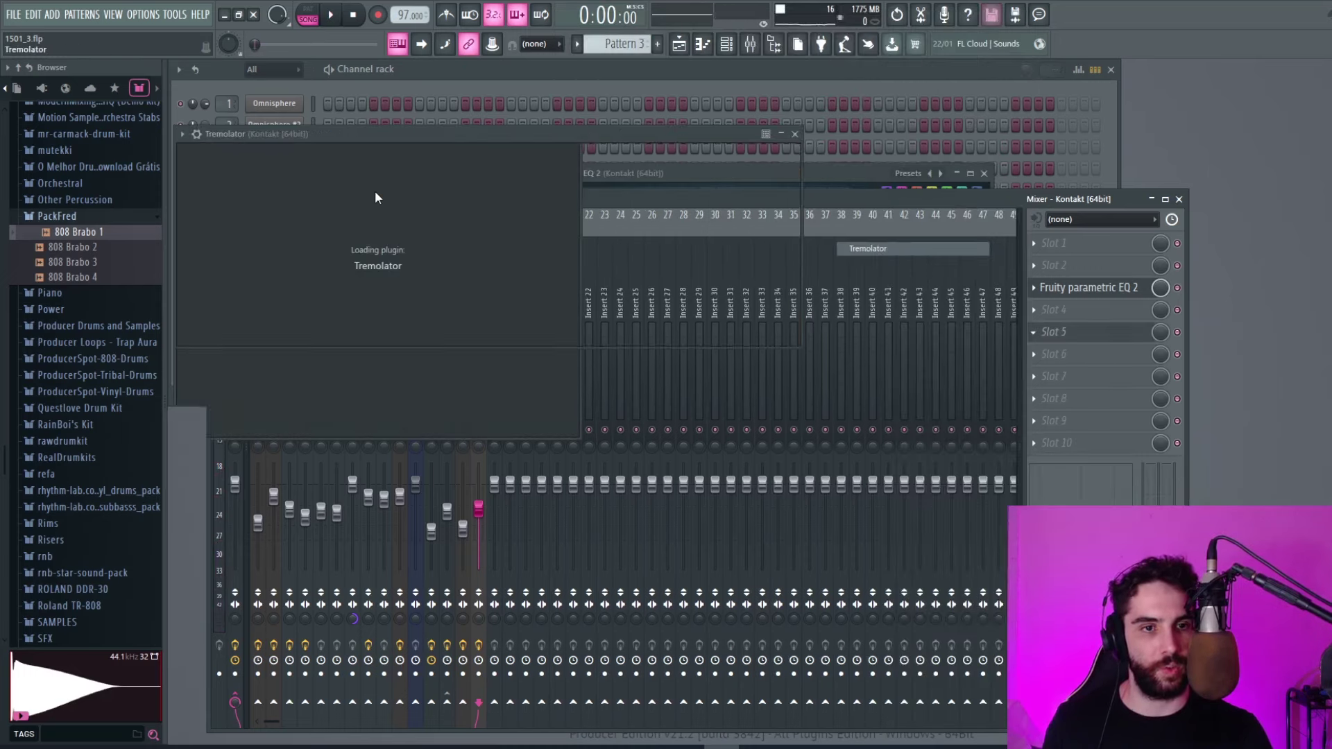
drag(361, 135, 487, 163)
Set Tremolator's rhythm to 1/4 note and play the arrangement with the effect
key(space)
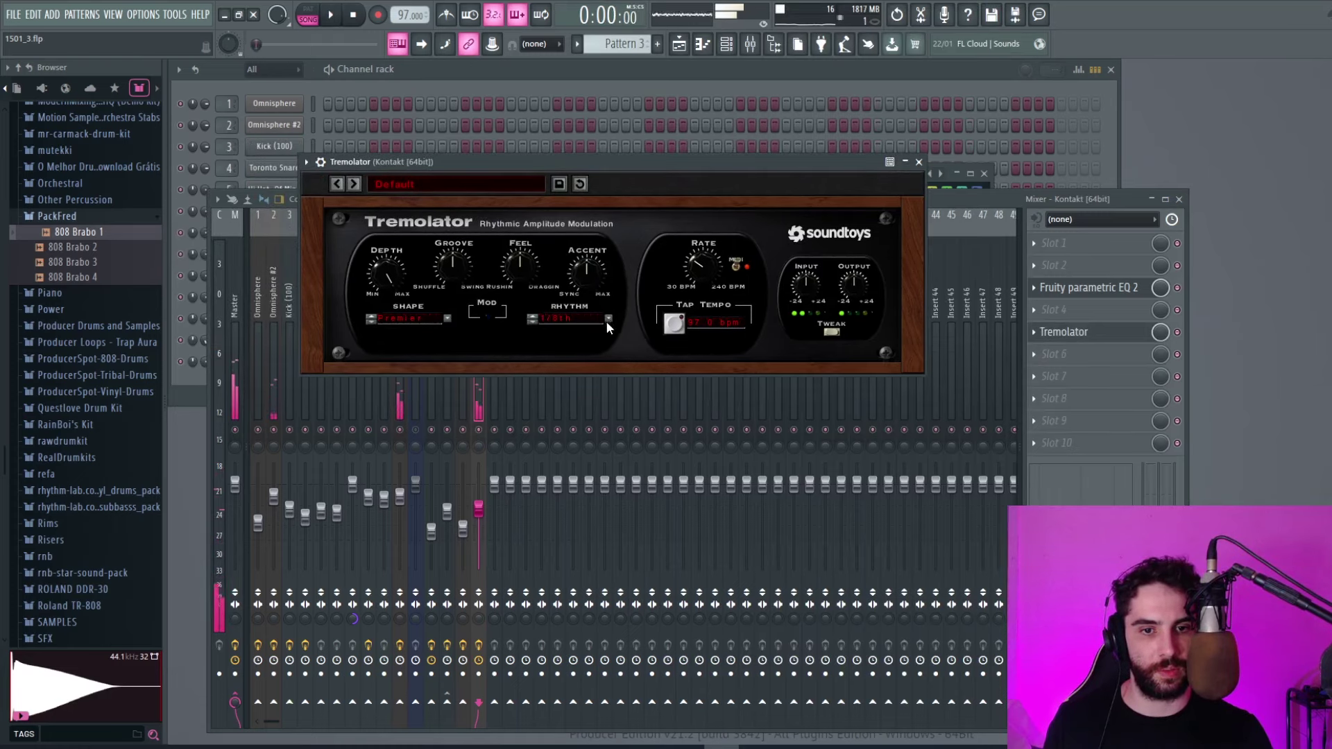
click(607, 320)
click(715, 290)
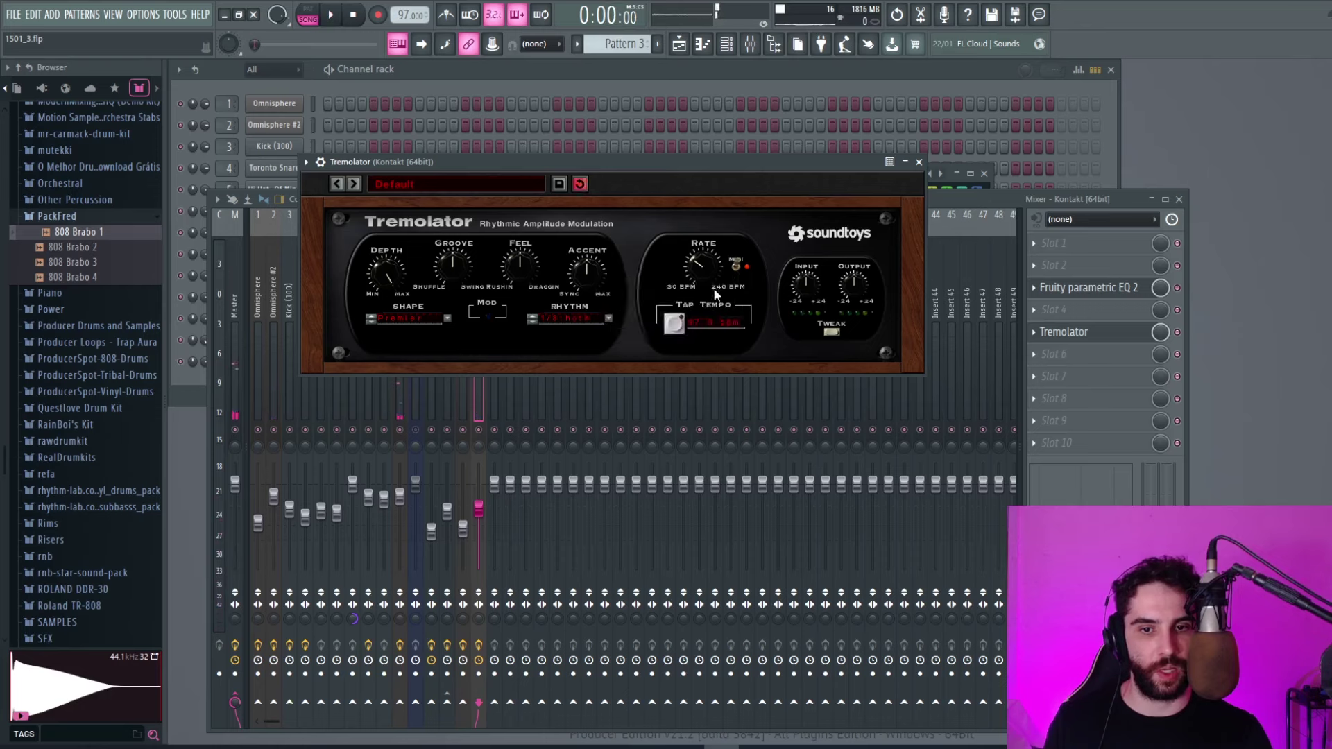
click(338, 16)
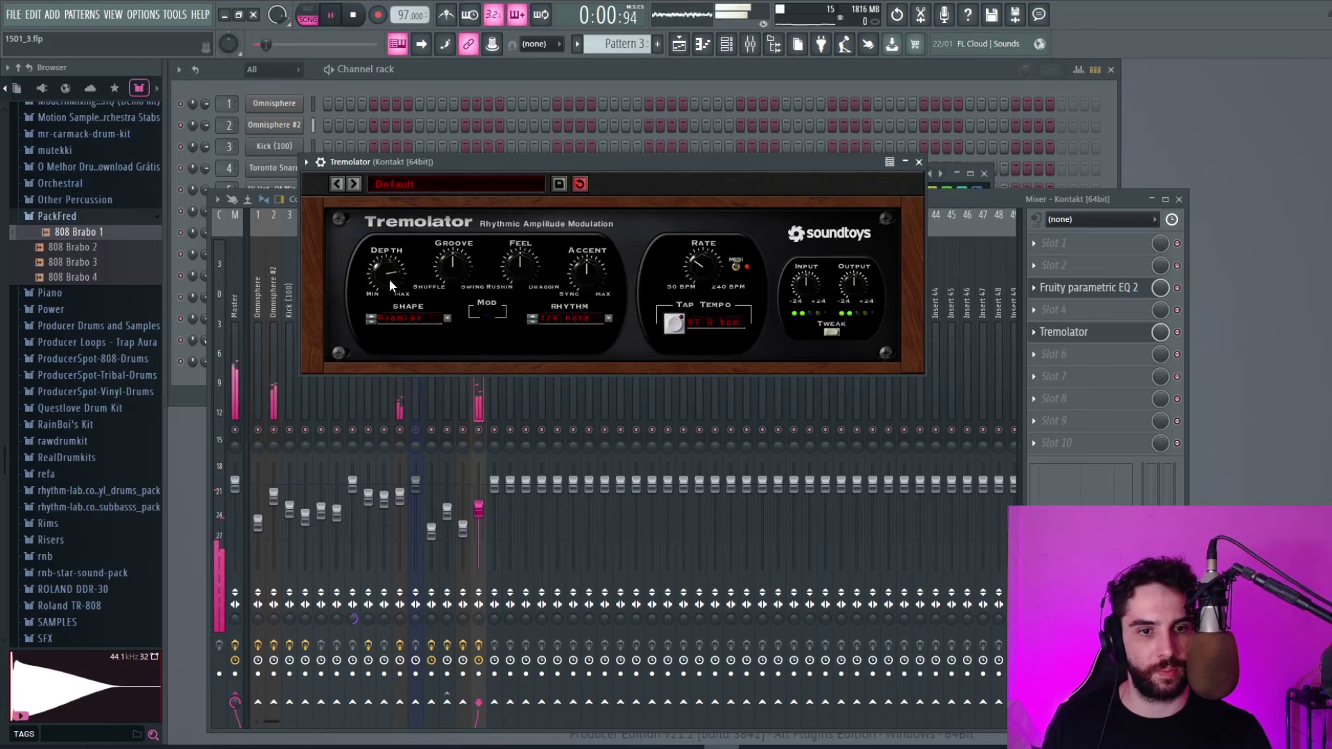
Set the Kontakt mixer track's volume to 90% and close its Tremolator and equalizer windows
click(919, 162)
drag(479, 508, 478, 493)
click(984, 174)
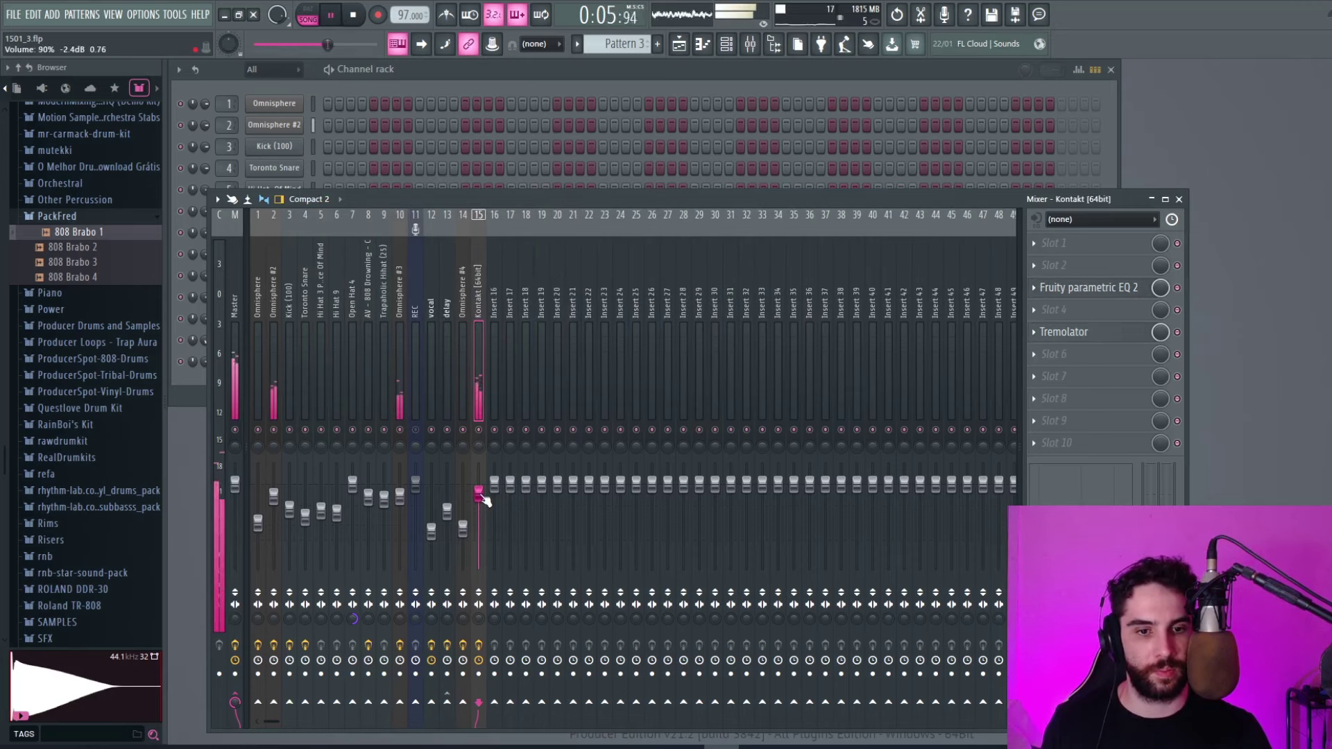
Stop playback and select the Omnisphere #4 channel in the channel rack to audition its sound
key(F6)
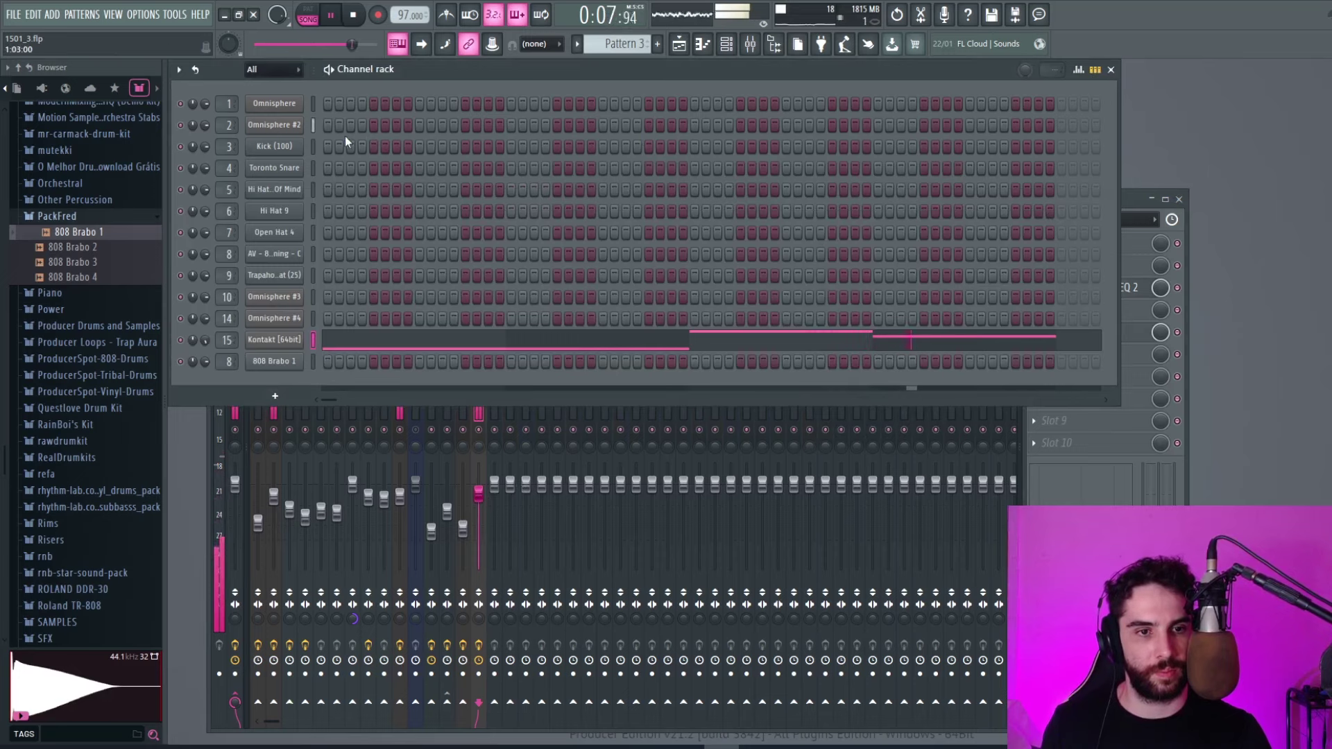
key(space)
click(313, 318)
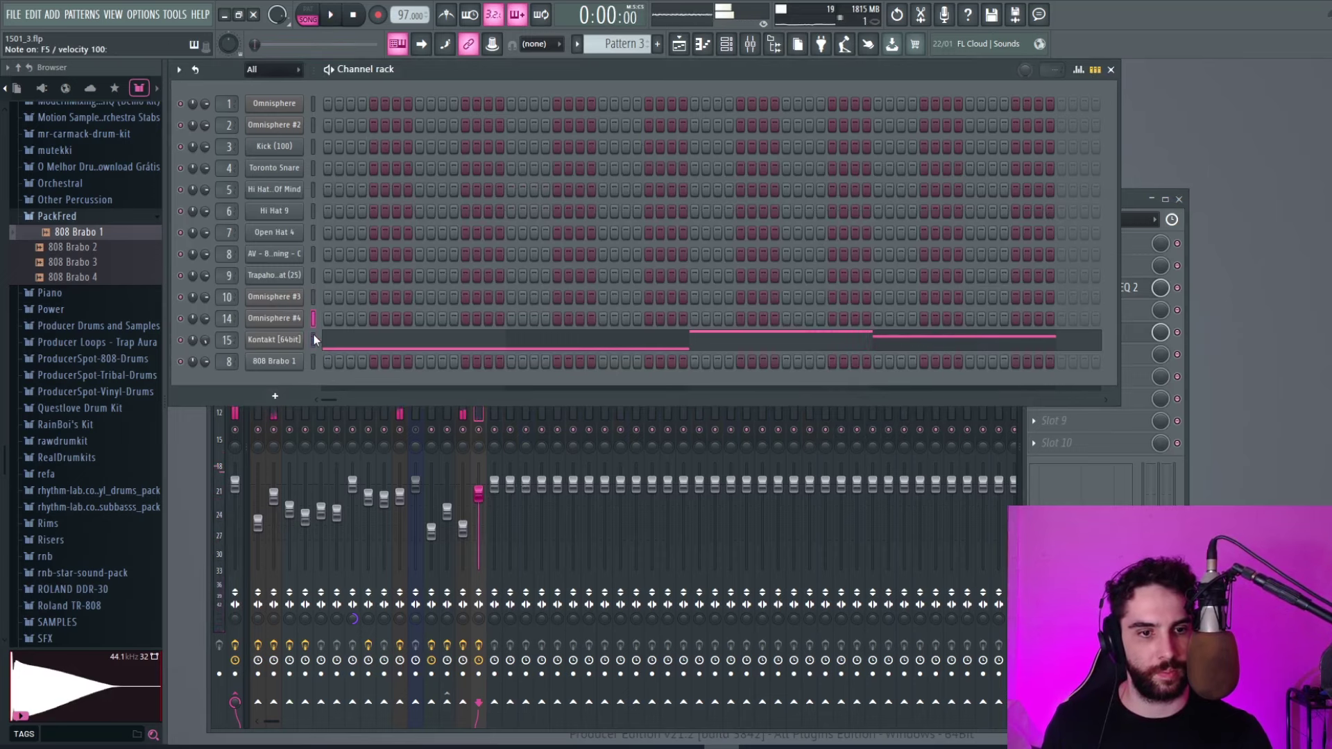
click(315, 337)
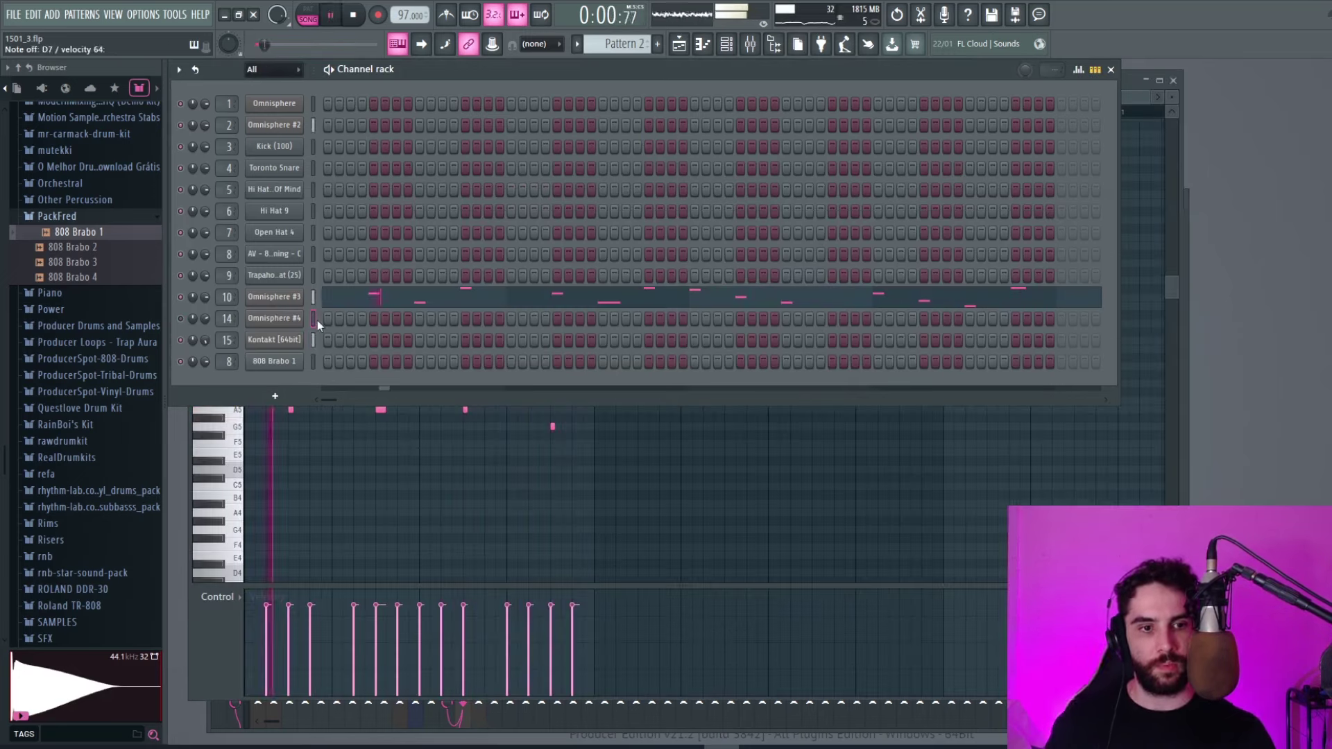
Create Pattern 4, place it at the start of Track 4, and record an Omnisphere #4 melody into it
click(657, 45)
click(679, 45)
scroll(477, 292, down, 1)
click(478, 309)
click(1101, 161)
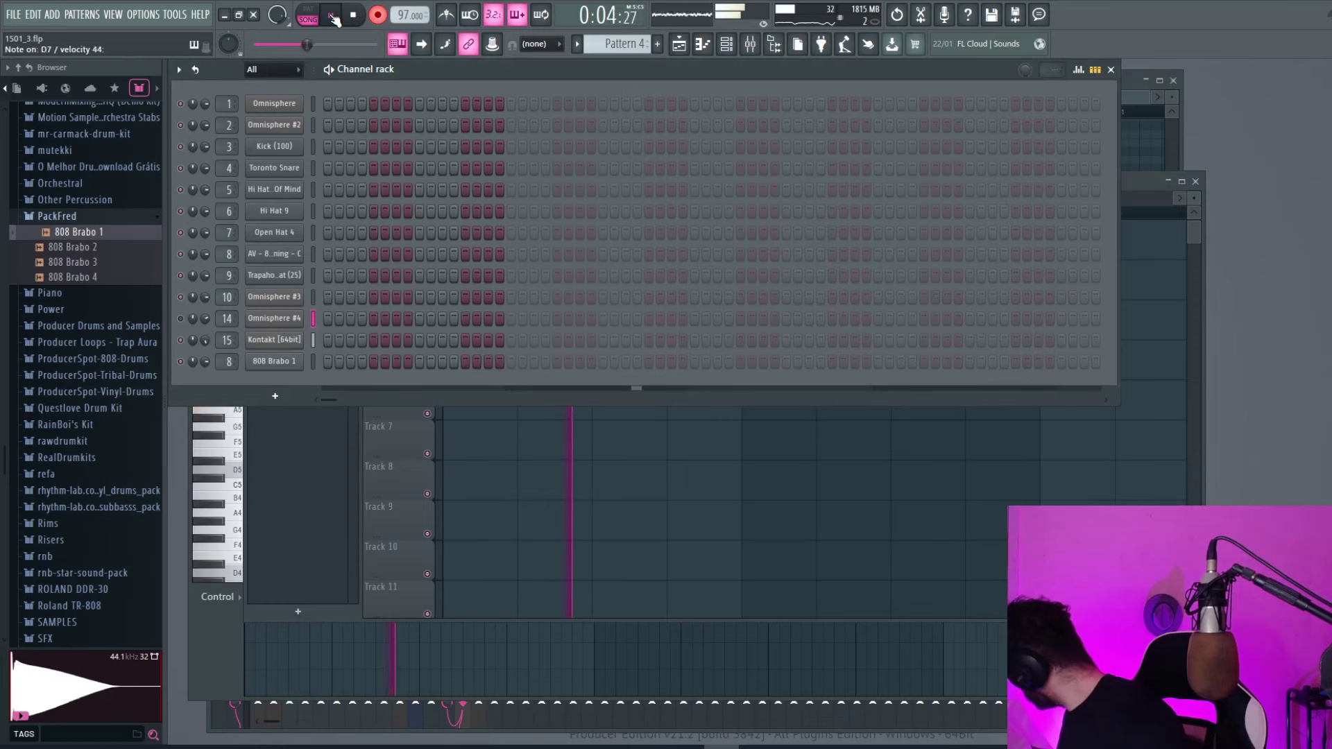
click(377, 14)
Duplicate the Pattern 4 clip on Track 4 so it fills bars 3 and 4 of the playlist
click(679, 44)
drag(505, 335, 575, 301)
key(ctrl+b)
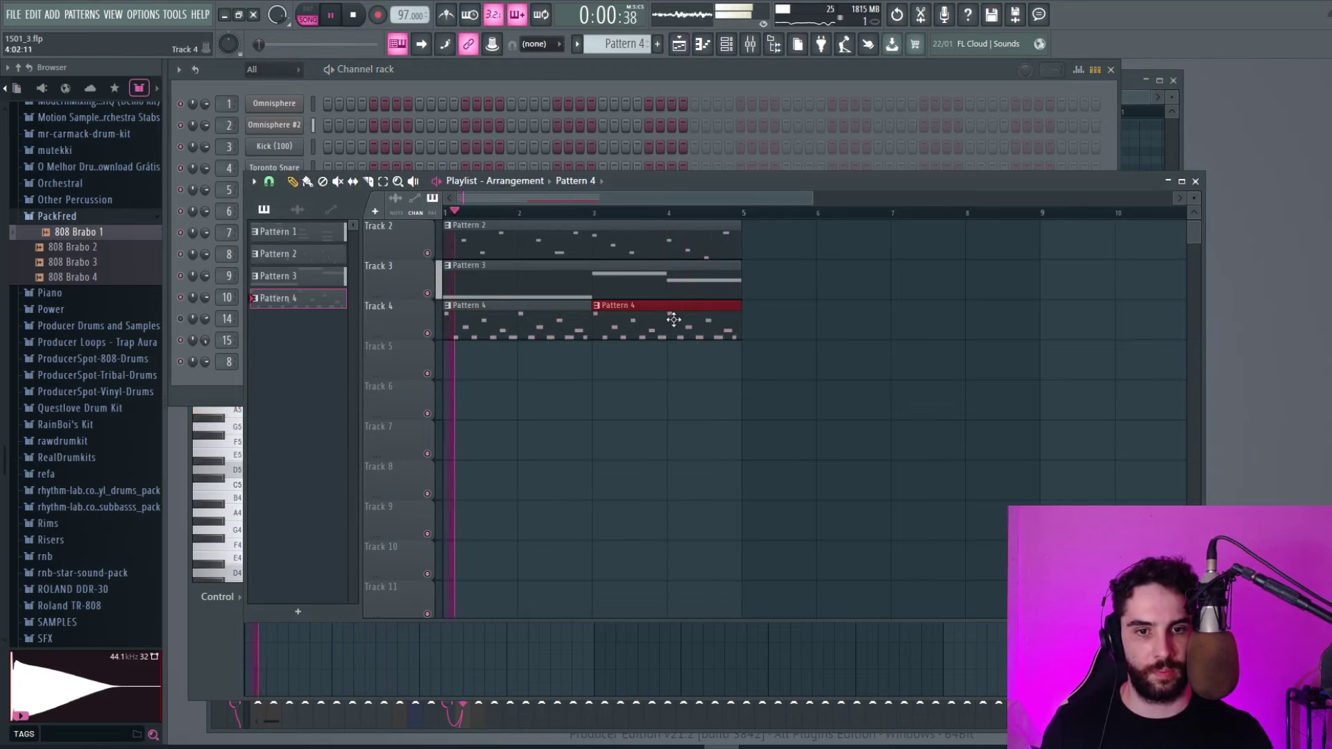
Open Pattern 4's Omnisphere #4 notes in the piano roll and even out their velocities
double_click(490, 314)
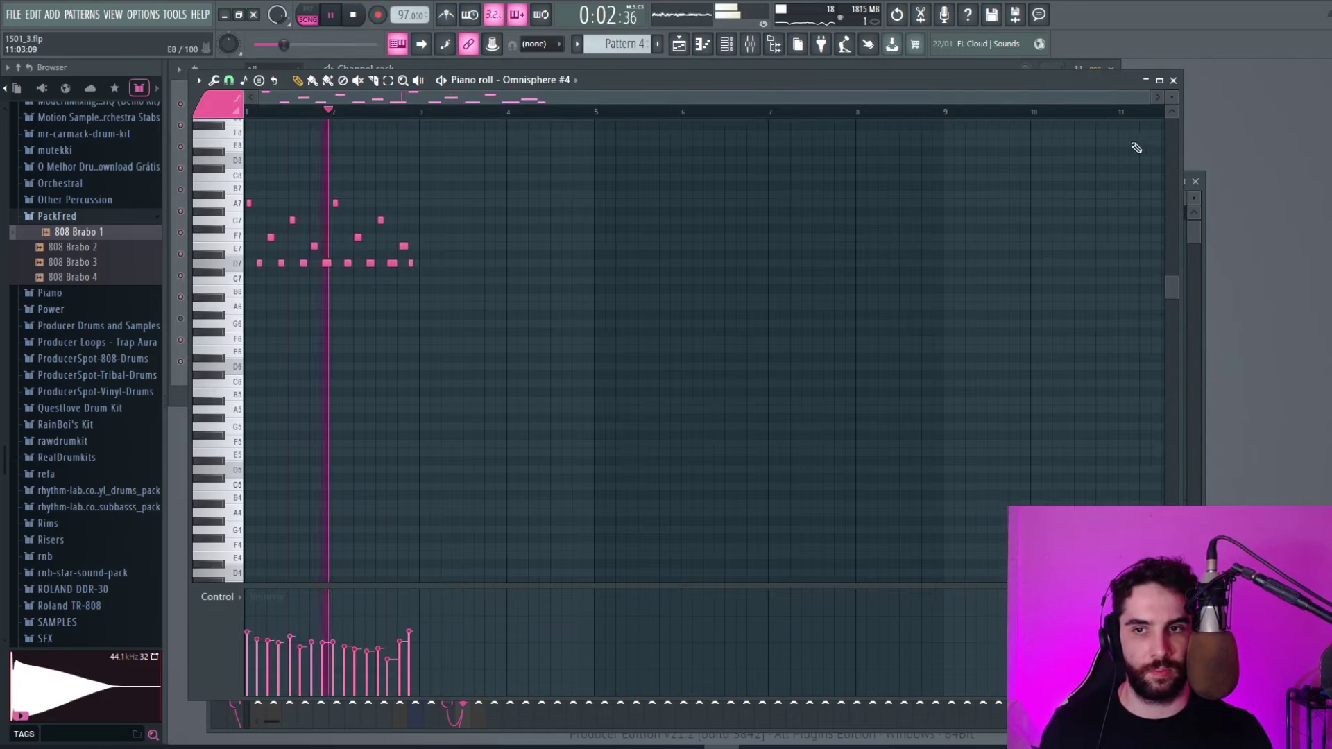
drag(1149, 98, 818, 104)
key(space)
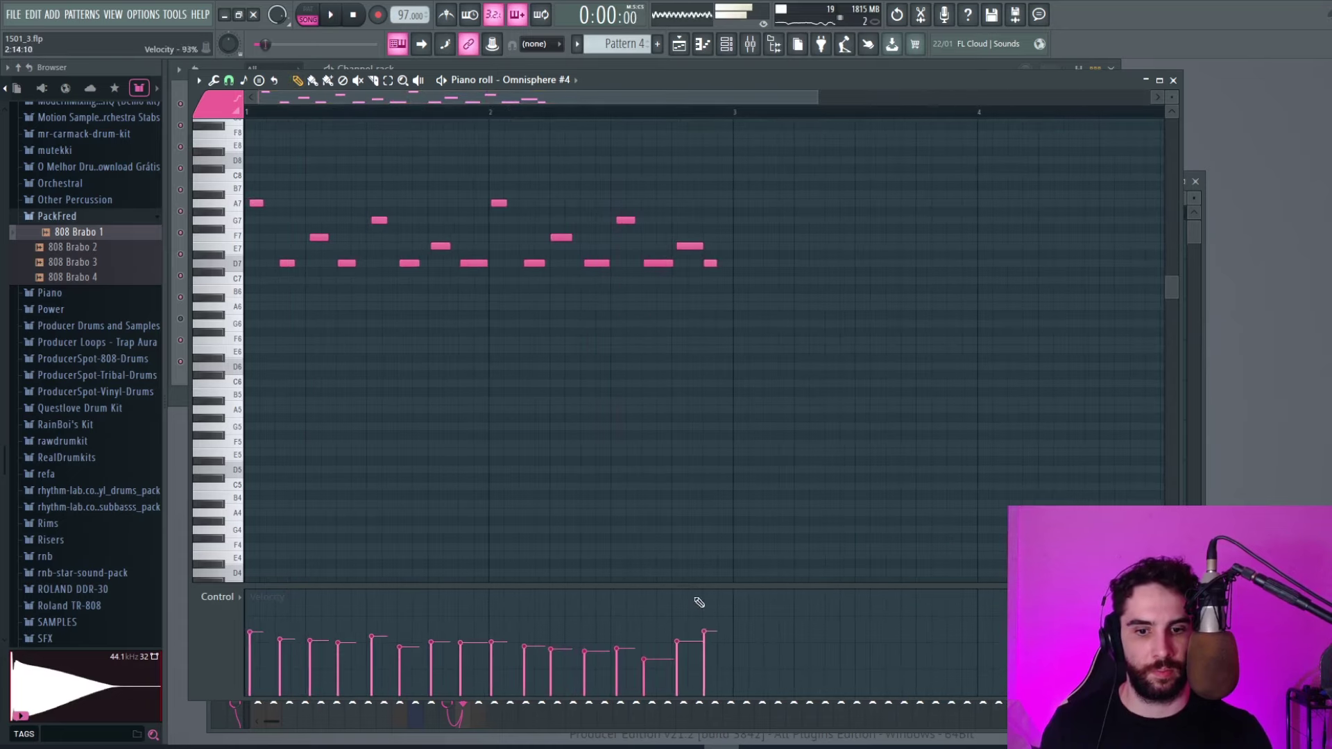
drag(649, 622, 252, 628)
Toggle the Omnisphere #4 channel's mute switch in the channel rack and play the arrangement
key(F6)
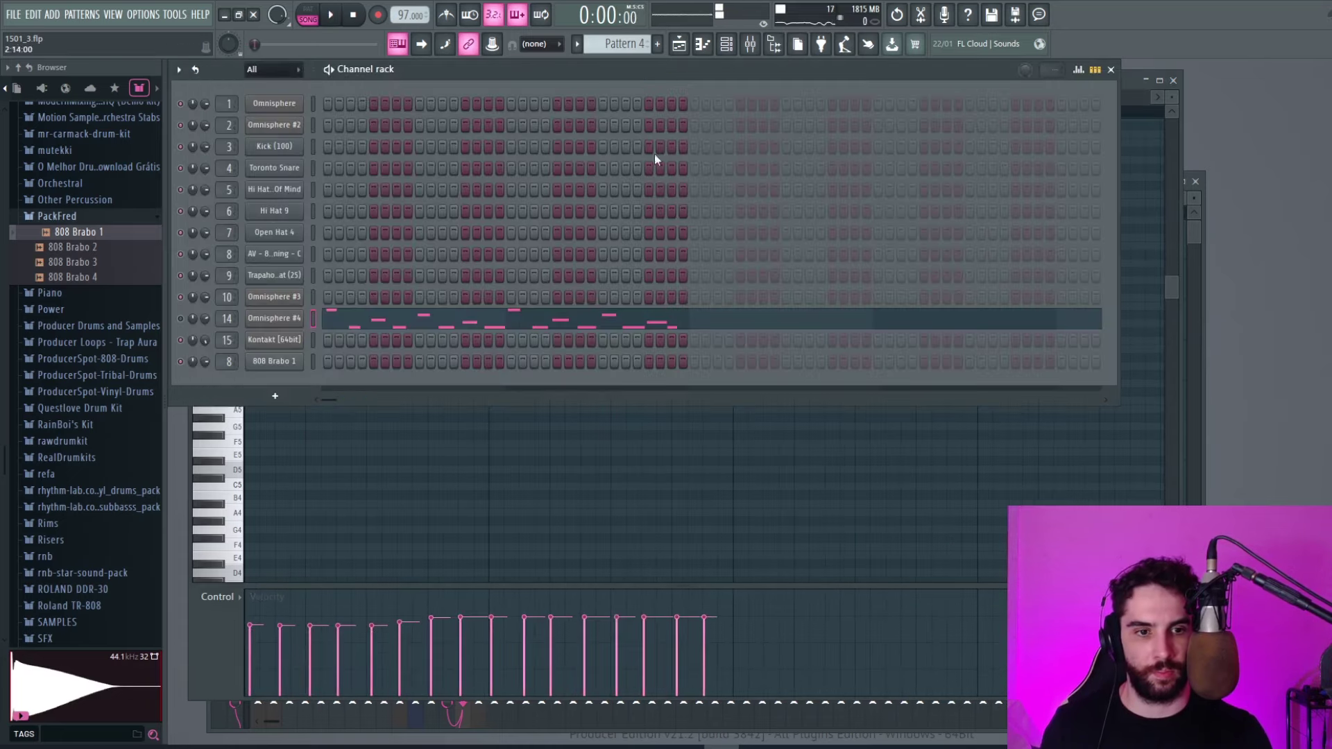
click(181, 321)
key(space)
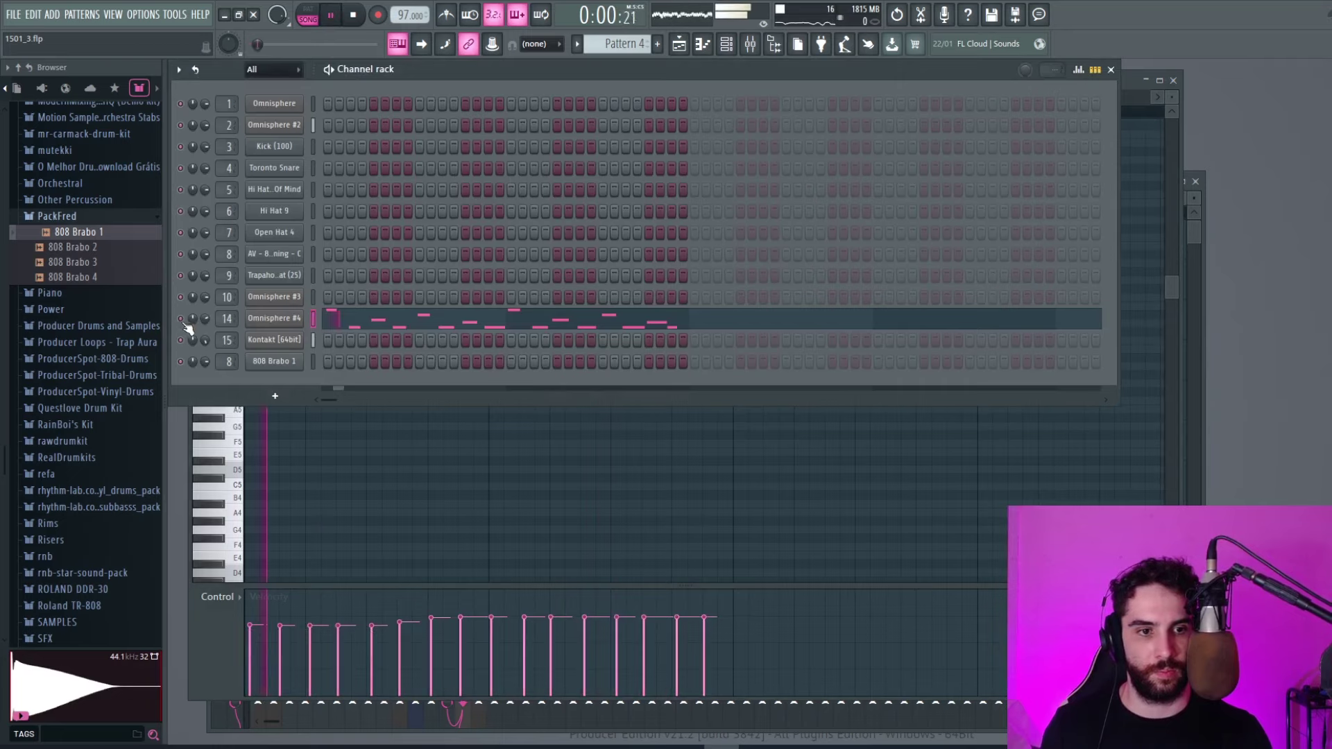
Quantize the Omnisphere #4 notes in Pattern 4 and level the first notes' velocities to 75%
click(413, 319)
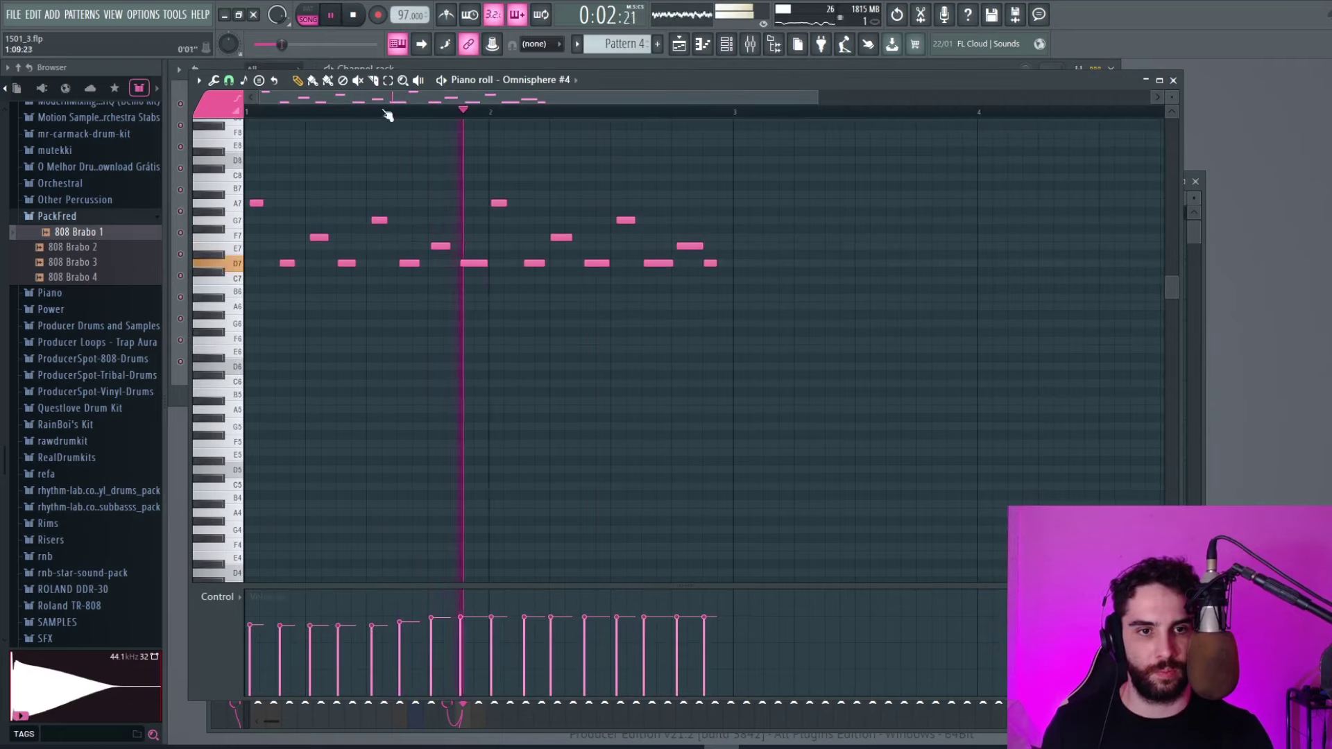
click(214, 80)
click(235, 187)
key(Return)
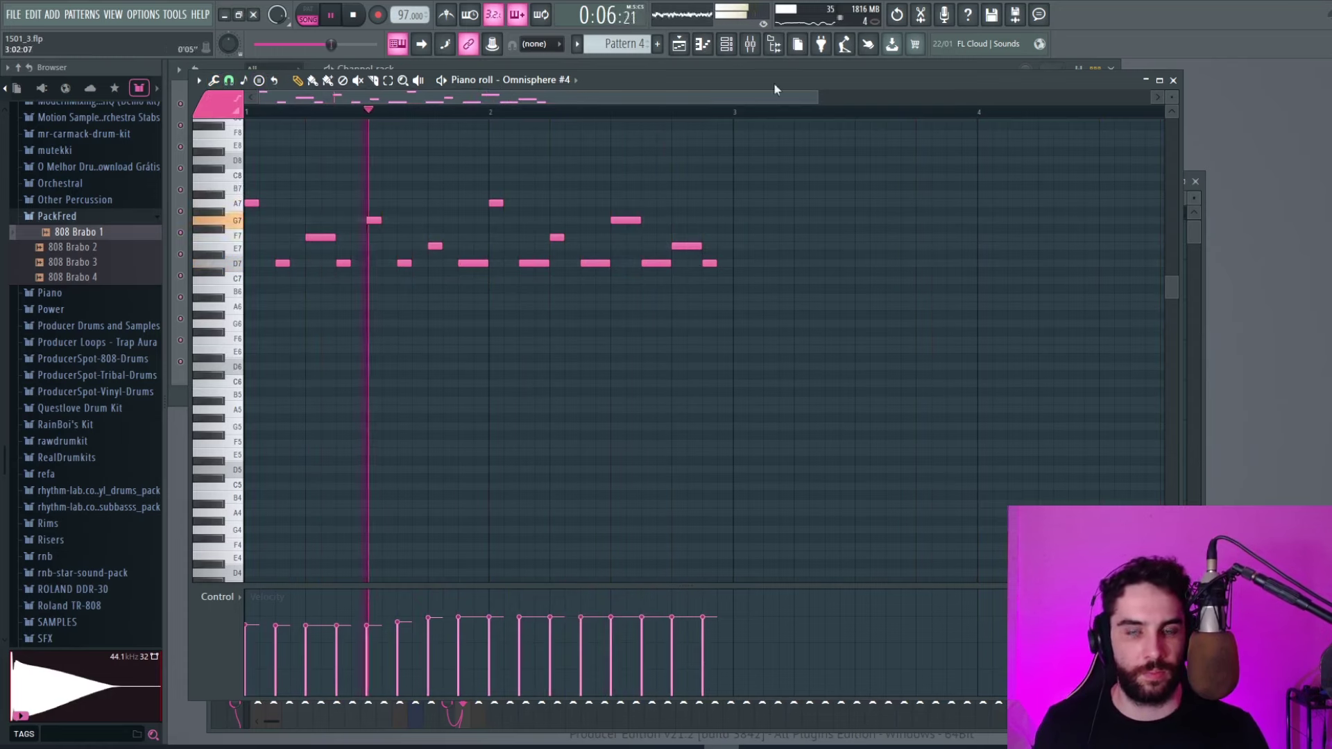
drag(434, 620, 368, 620)
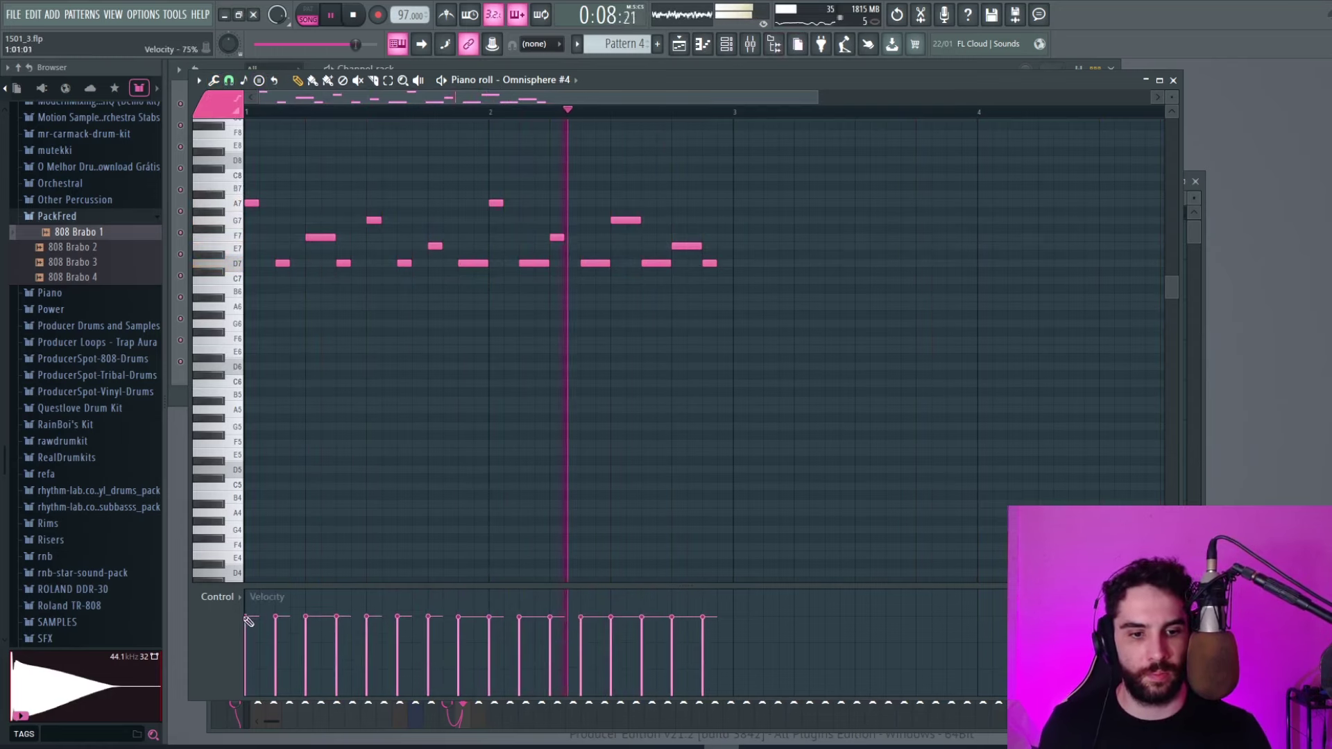
Load Fruity parametric EQ 2 into slot 3 of the Omnisphere #5 mixer track with the legak preset
click(749, 44)
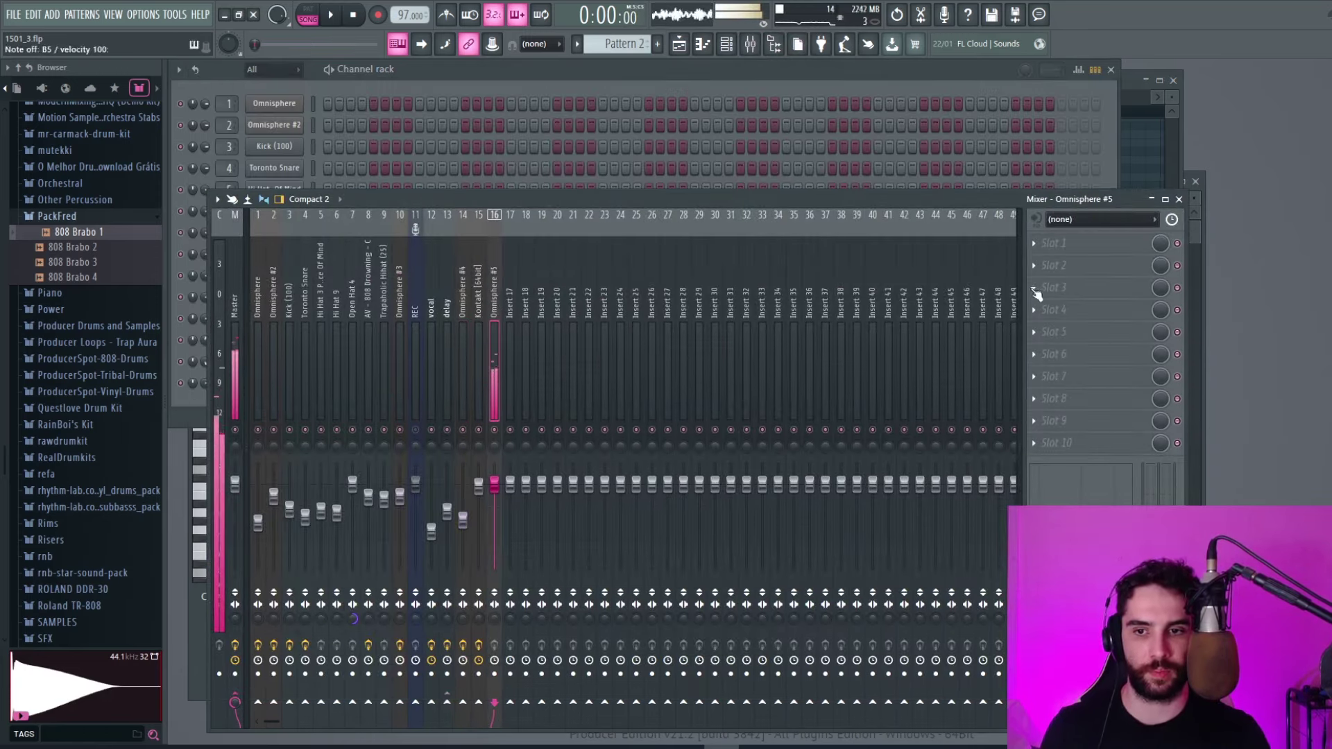
click(1035, 293)
click(787, 127)
click(256, 209)
mouse_move(321, 265)
click(451, 276)
Raise the Omnisphere #5 equalizer's low-cut and high-cut frequencies and pull down one midrange peaking band
drag(317, 326, 409, 329)
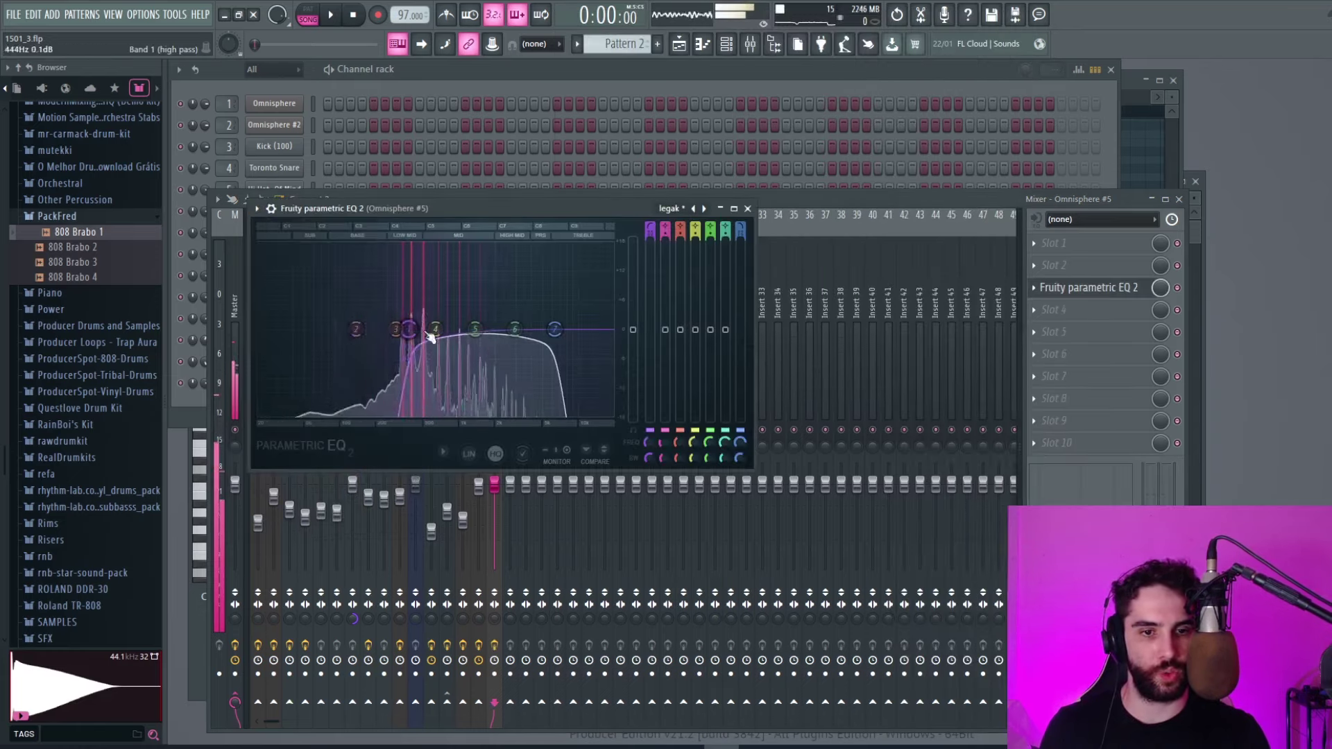
drag(554, 329, 608, 328)
drag(475, 329, 450, 352)
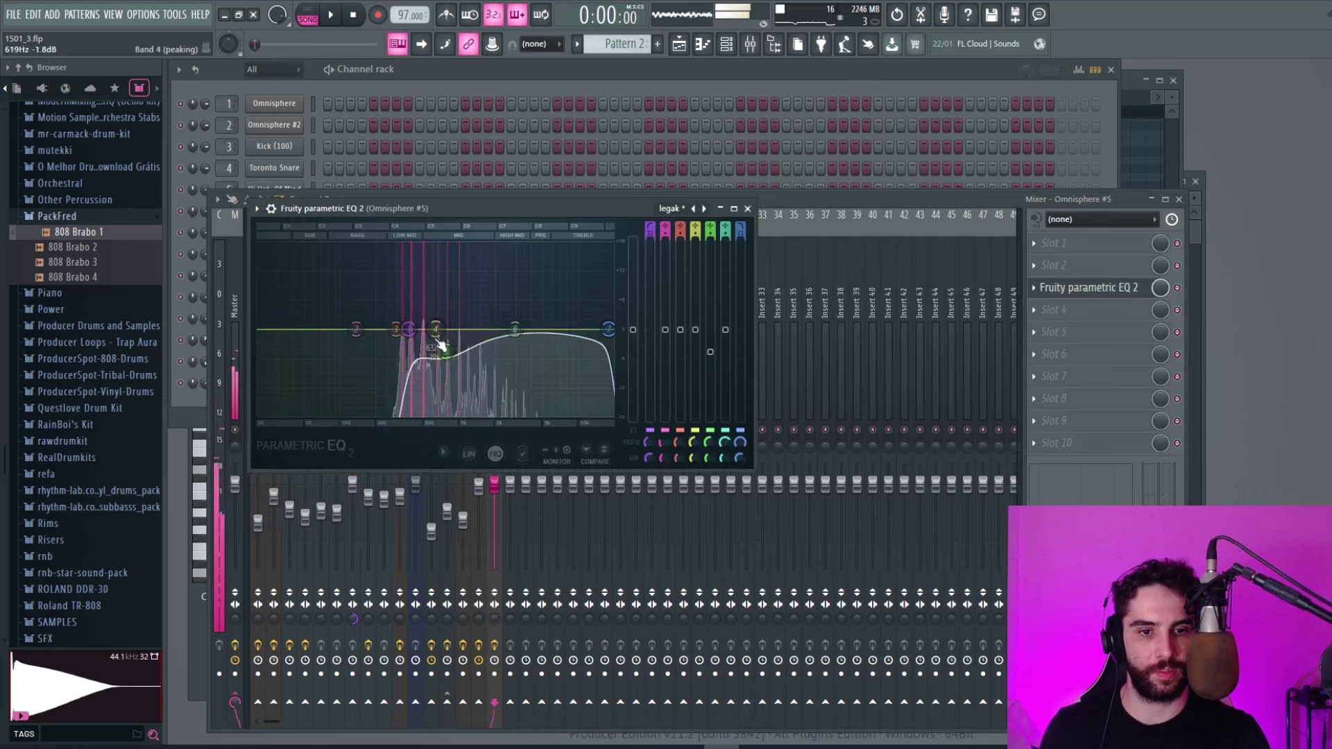
Create Pattern 5, paste Pattern 1's chords into the Omnisphere #5 channel, and open its piano roll
click(1110, 153)
scroll(623, 46, up, 1)
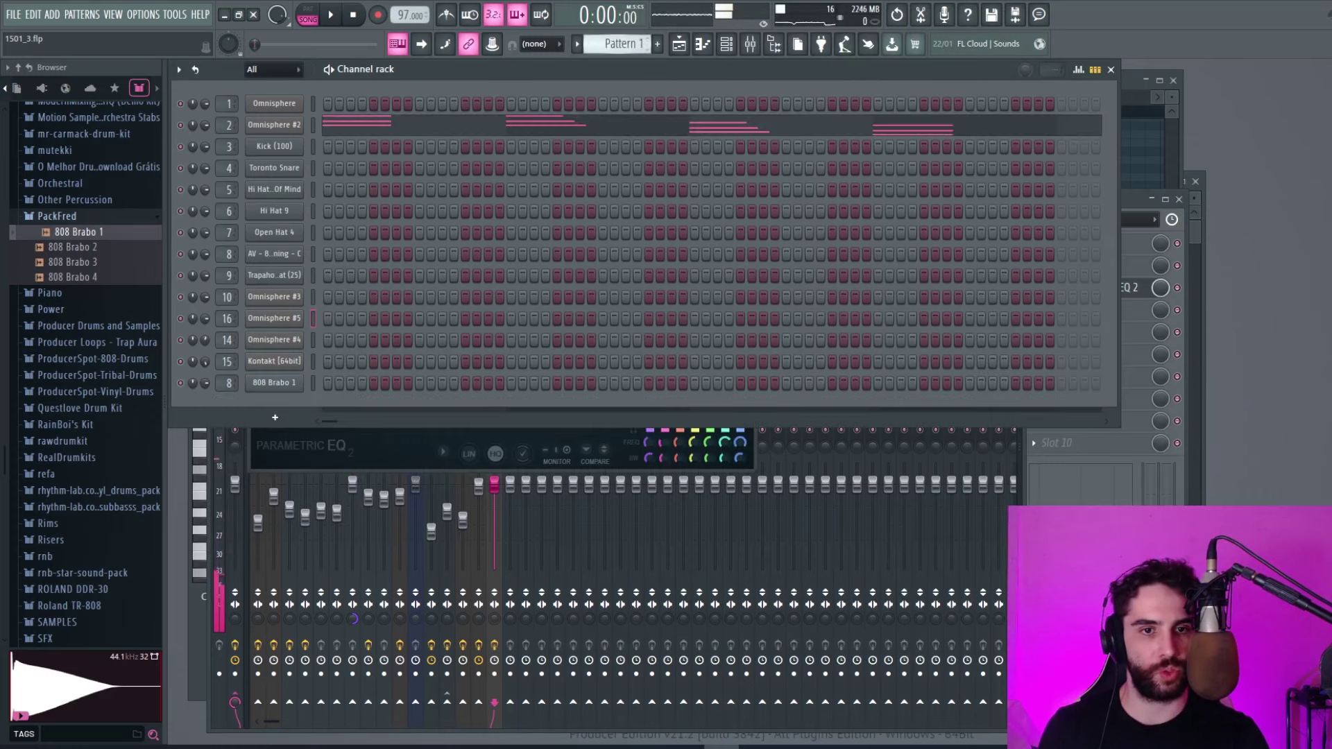
click(658, 44)
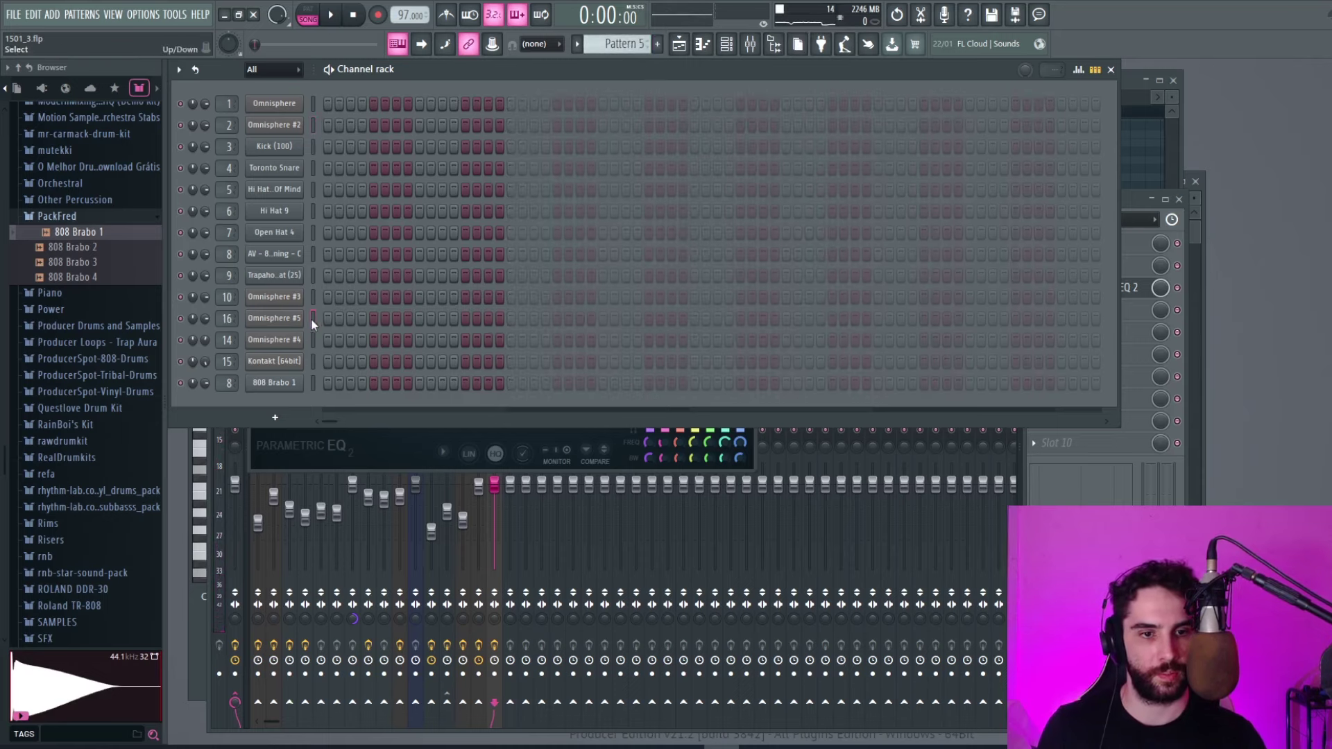
key(ctrl+v)
click(454, 320)
click(240, 102)
click(402, 134)
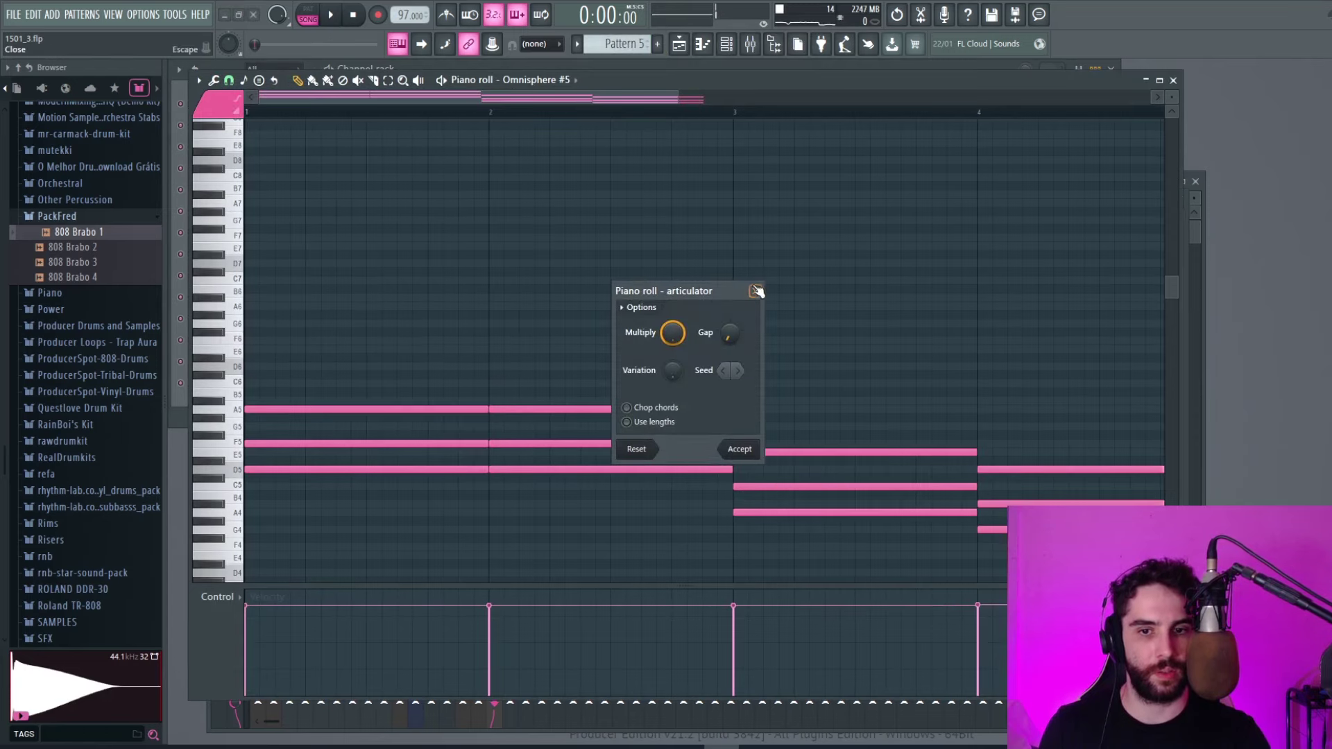
click(757, 290)
Apply quick legato to the pasted Omnisphere #5 chords and place Pattern 5 at the start of Track 5 during playback
click(215, 80)
click(247, 128)
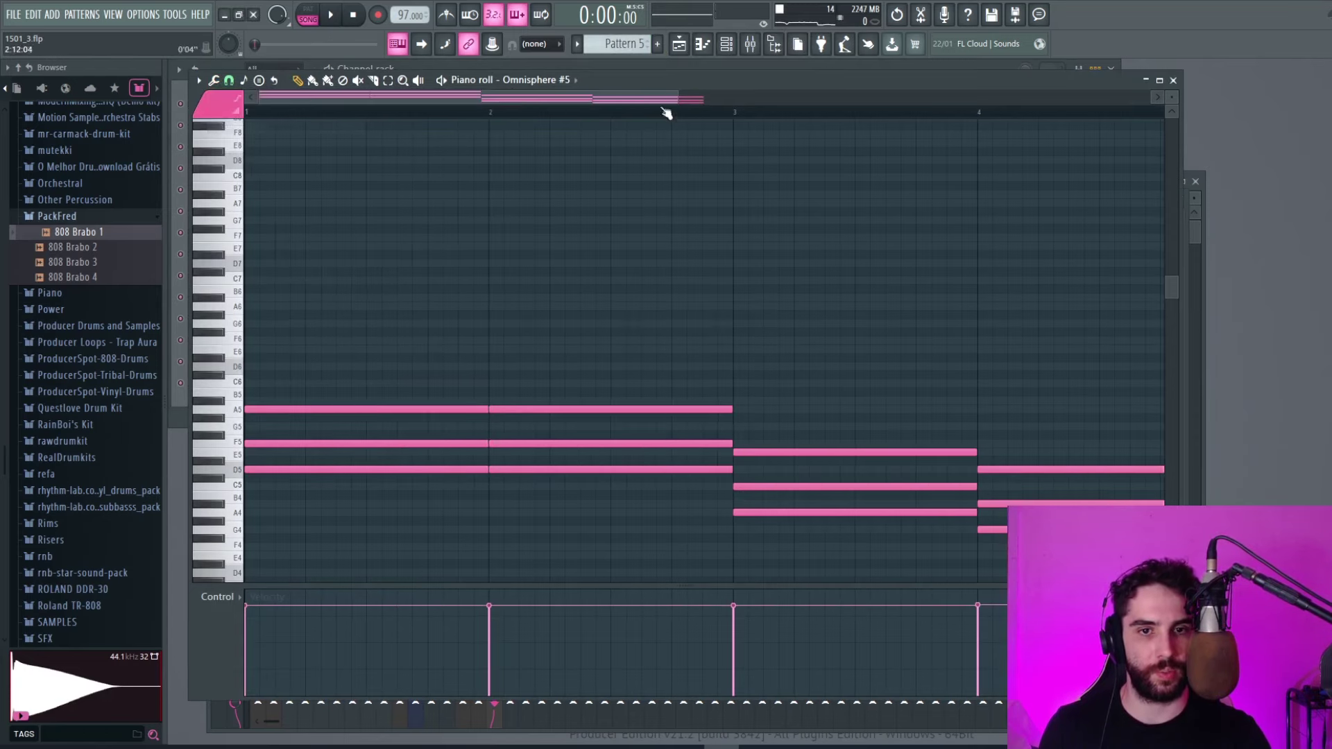
drag(674, 95, 1100, 97)
scroll(877, 206, down, 2)
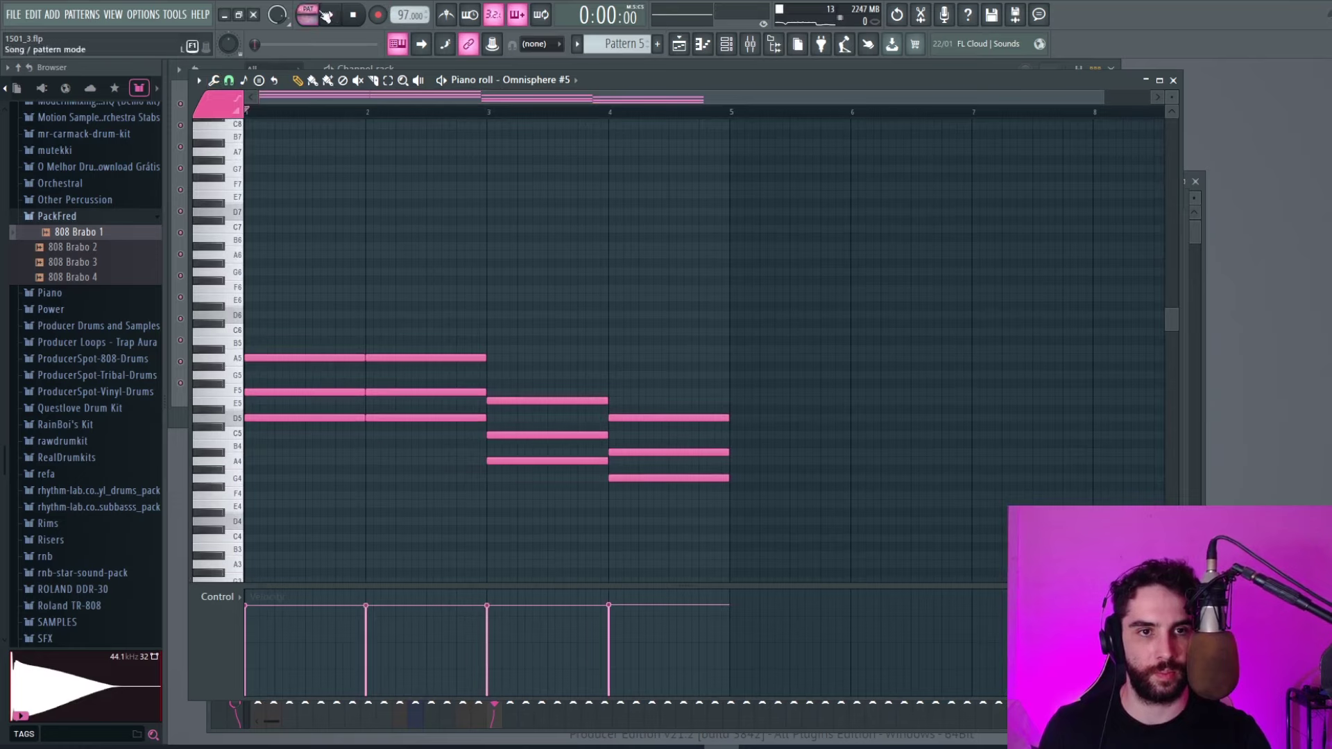
click(328, 16)
key(F5)
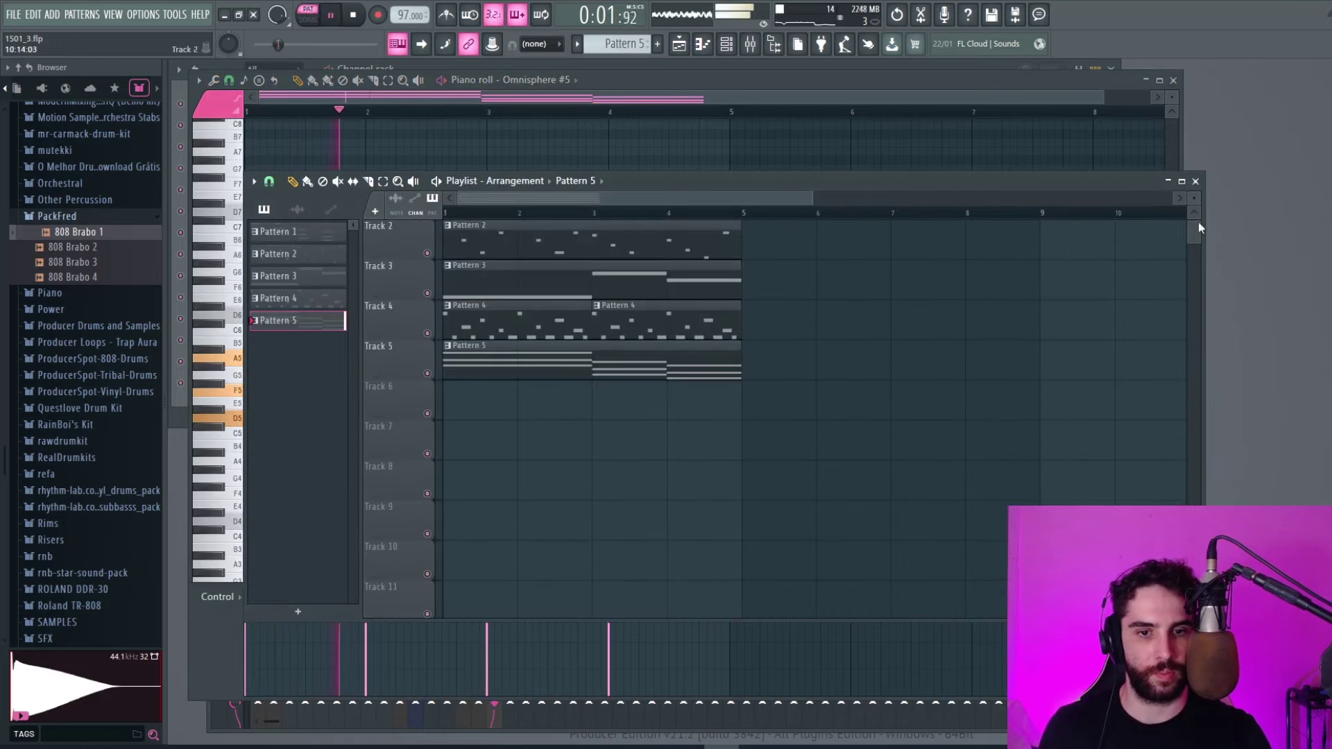
Create an automation clip for the Omnisphere #5 channel's volume and bring up its clip on Track 6 of the playlist
key(F6)
right_click(208, 317)
click(253, 421)
click(680, 46)
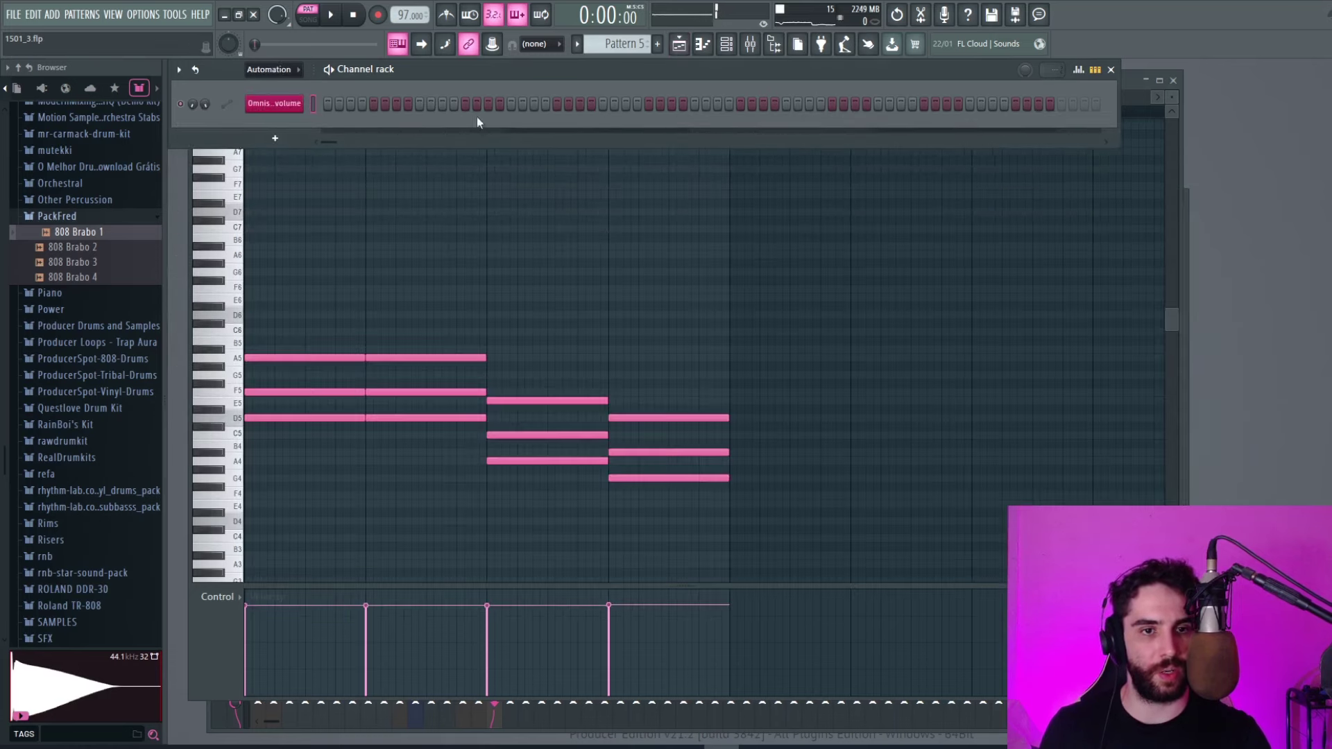
click(702, 46)
click(680, 46)
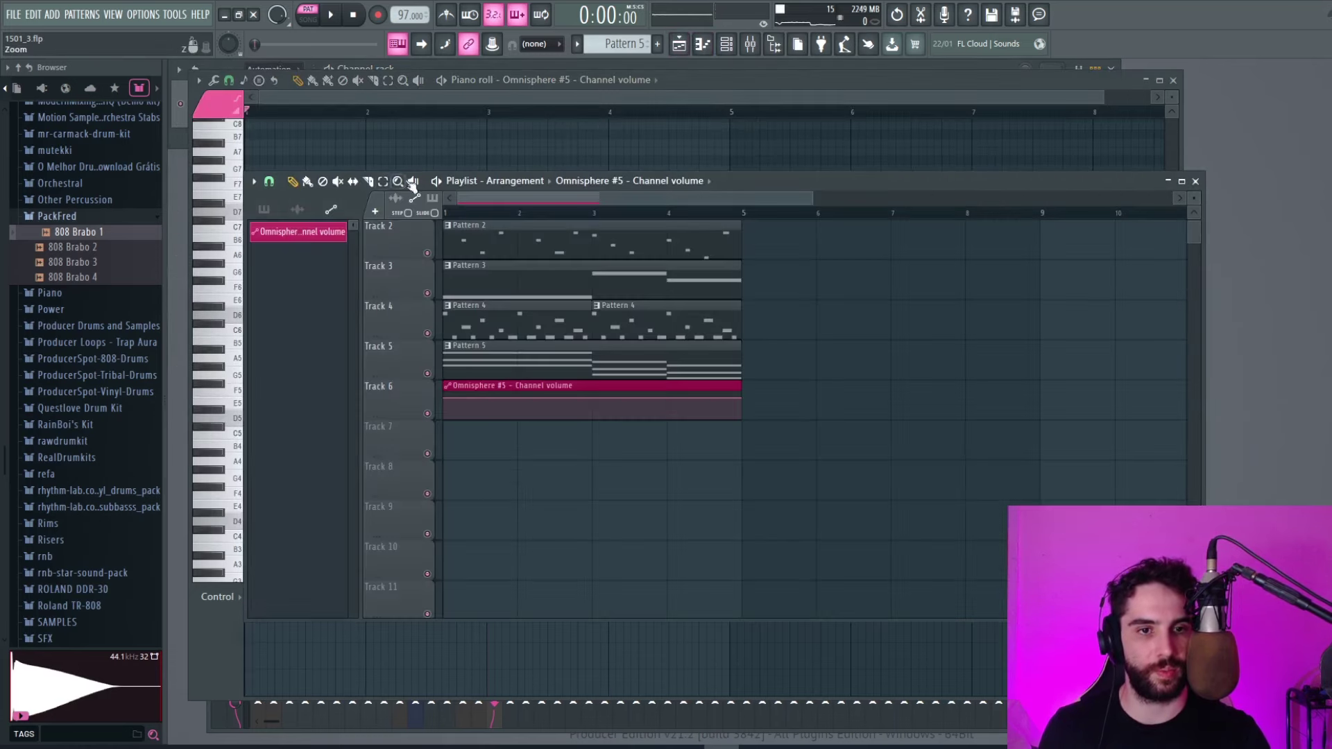
drag(510, 339, 878, 541)
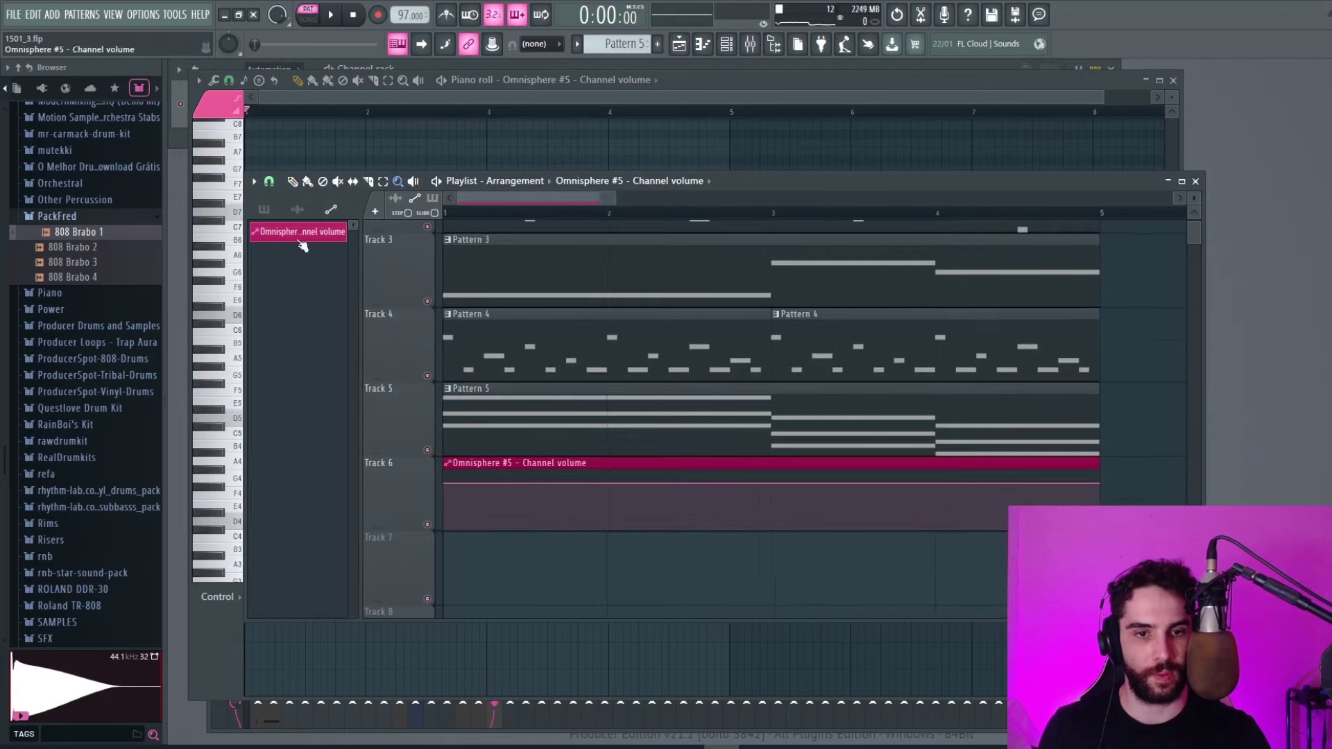
Shape the Omnisphere #5 volume automation clip into four one-bar rising ramps starting from zero, and play it in song mode
drag(447, 484, 447, 566)
right_click(617, 485)
right_click(620, 499)
right_click(778, 485)
right_click(793, 525)
right_click(949, 479)
right_click(961, 516)
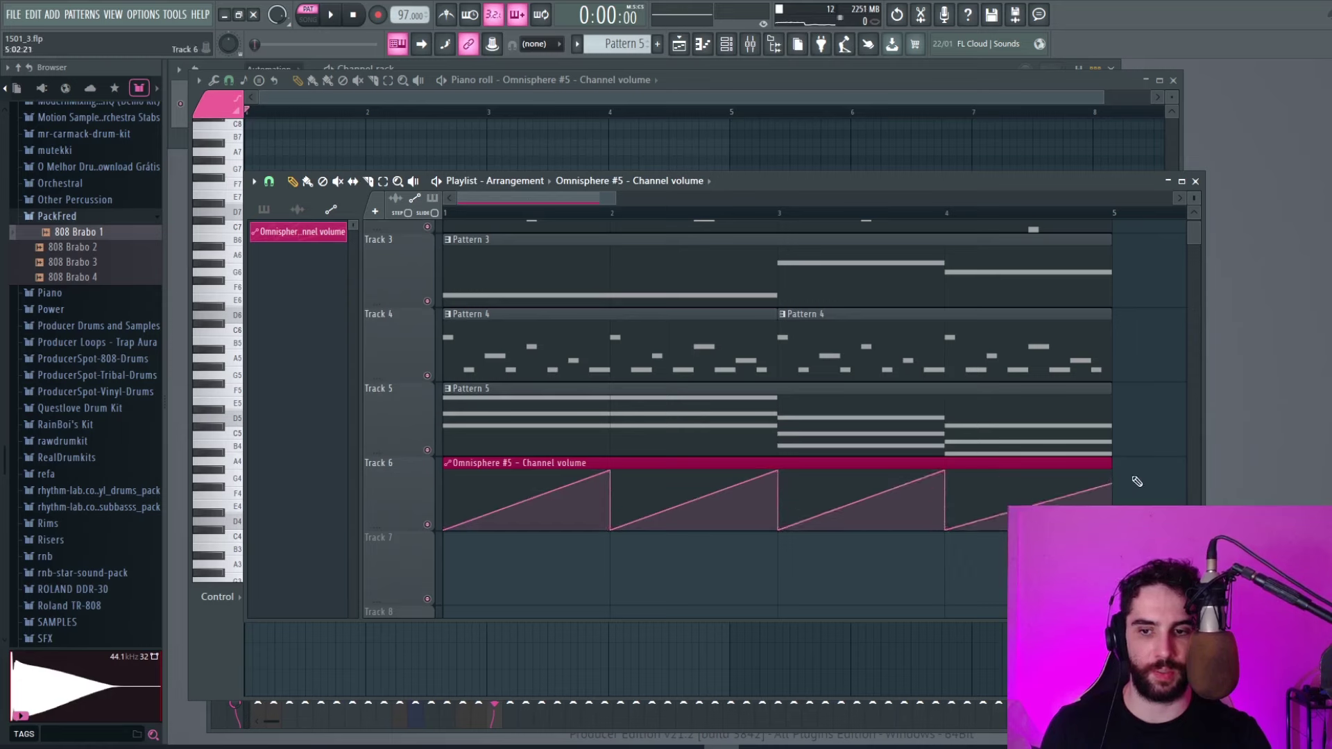
click(308, 16)
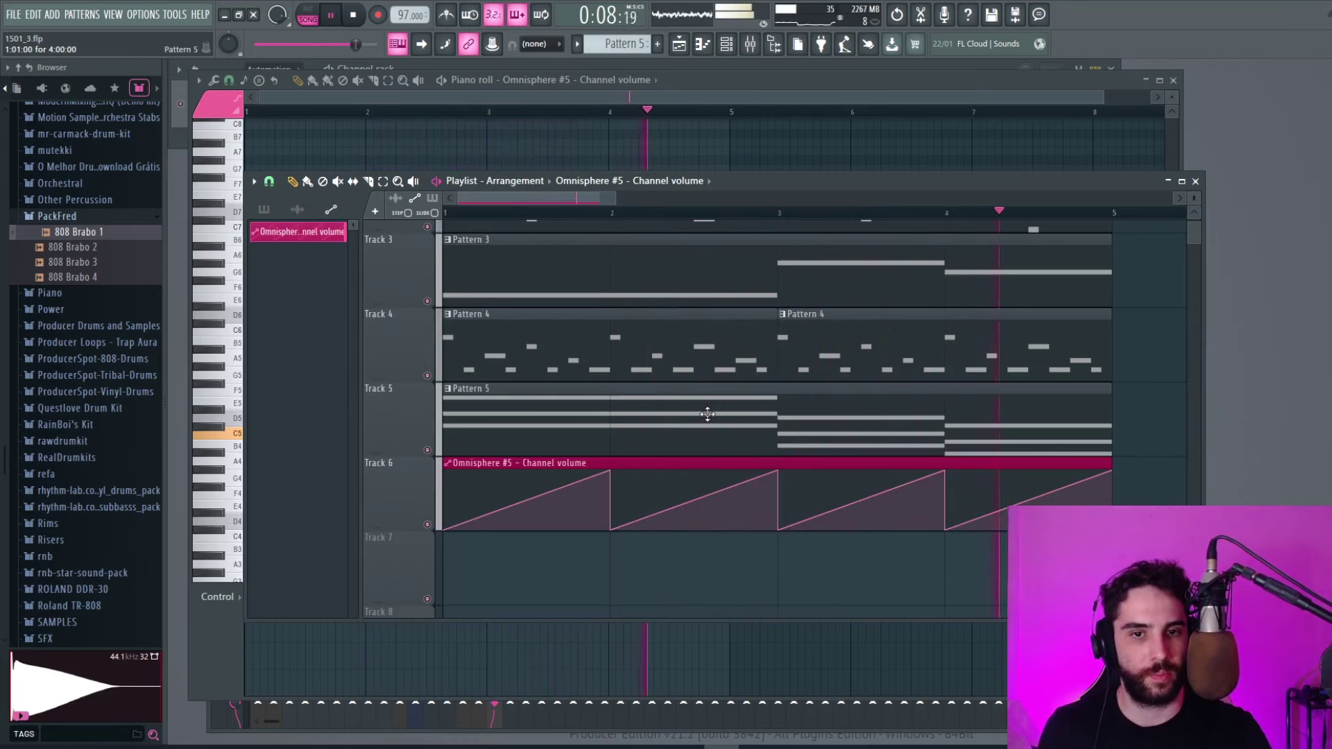
Select all clips on Tracks 1 to 6 and duplicate them directly after the originals, from bar 5 to bar 9
drag(615, 199, 1018, 201)
scroll(1106, 263, down, 3)
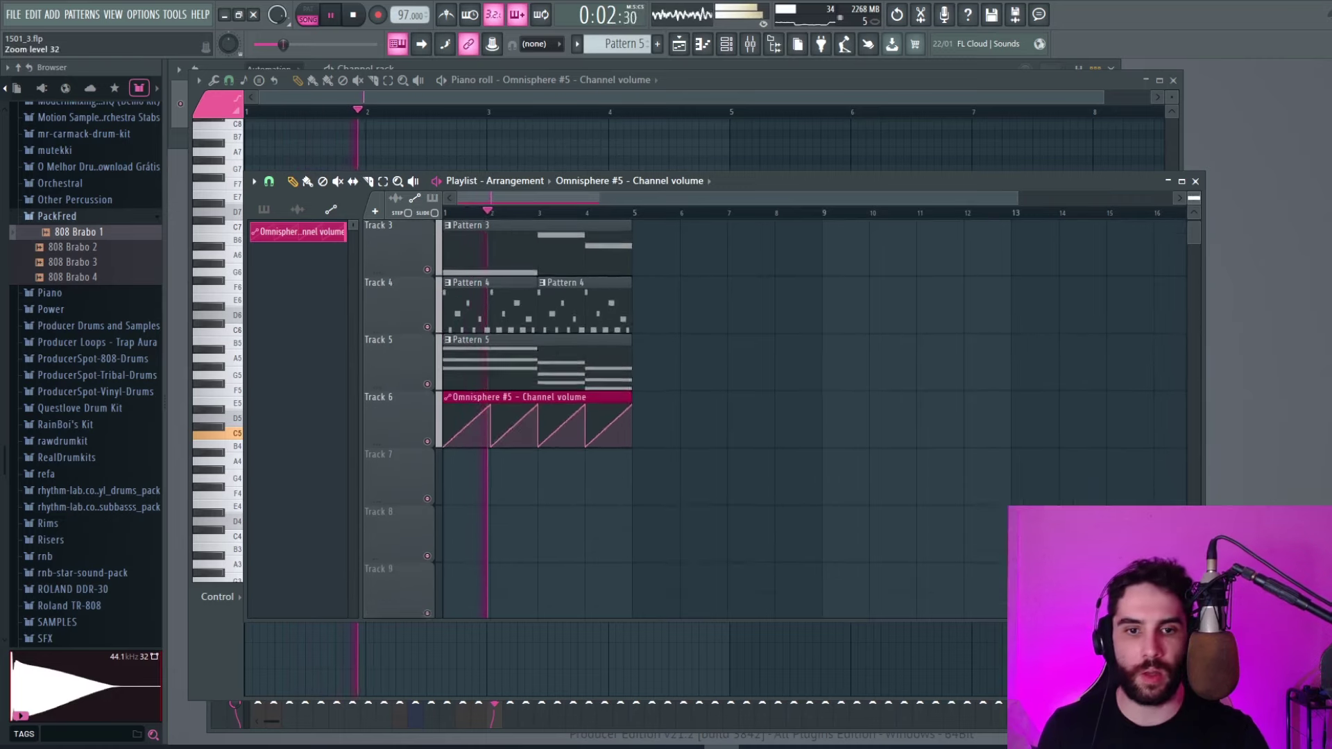
scroll(412, 258, up, 2)
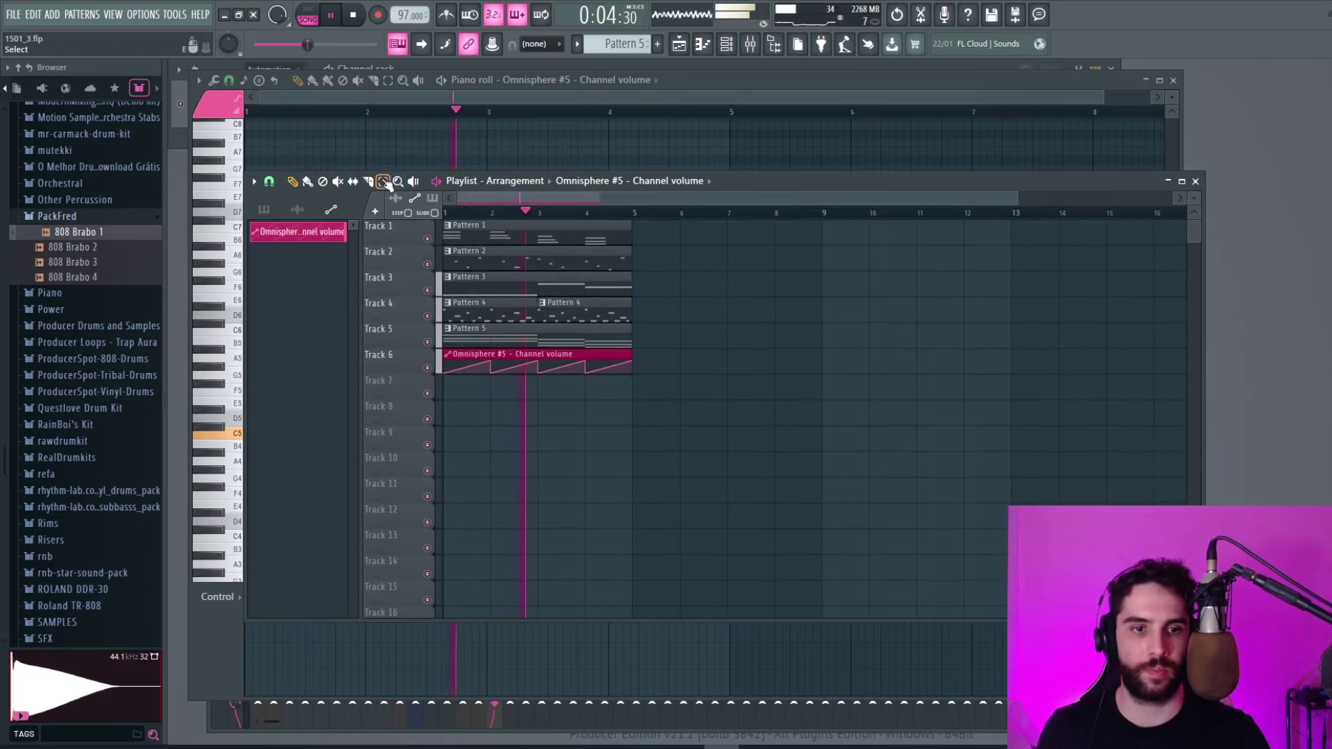
drag(690, 416, 309, 193)
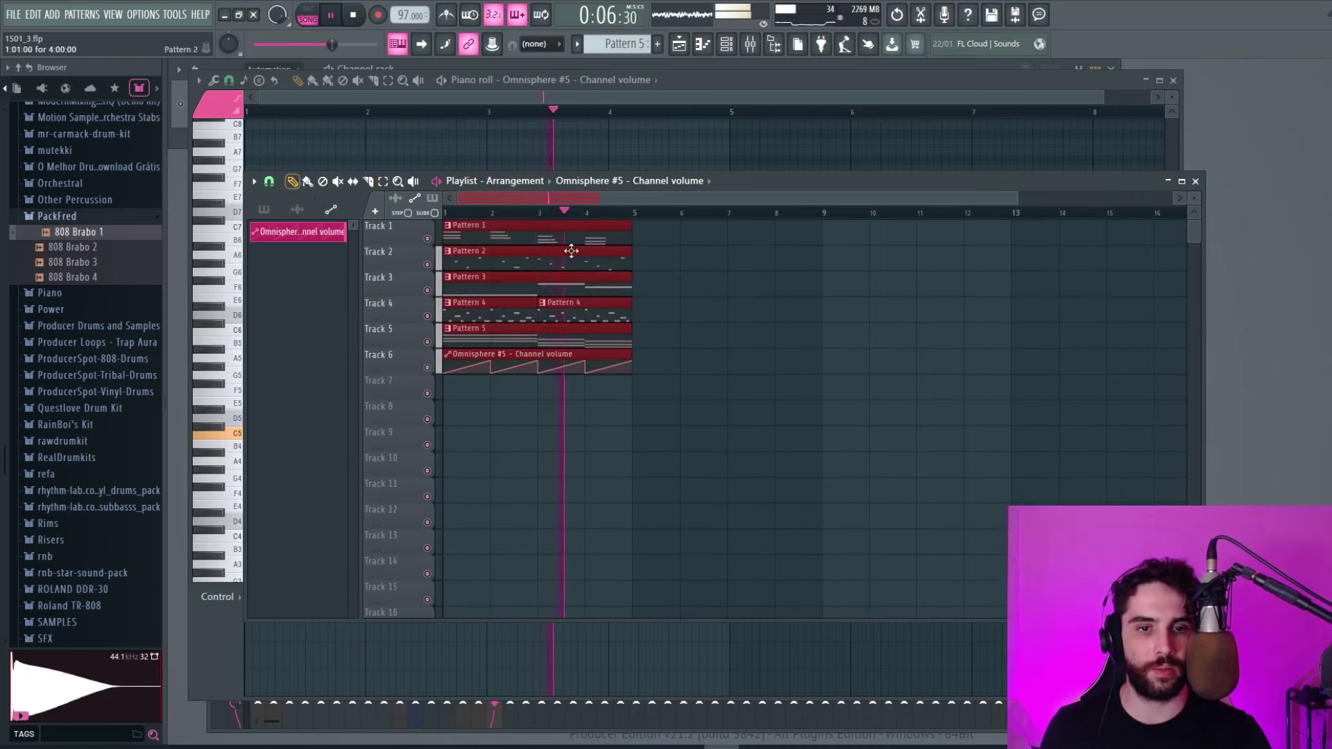
key(ctrl+b)
key(space)
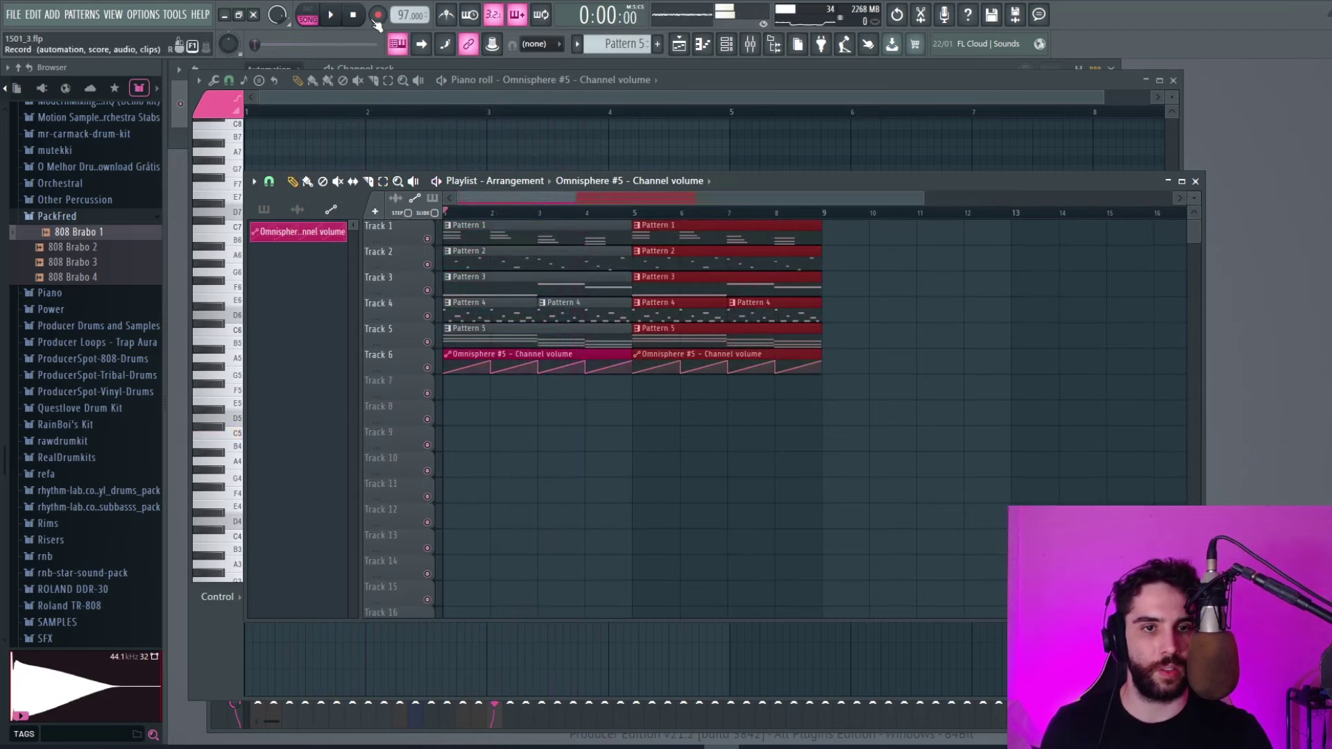
Record a take through the mixer's REC track over the arrangement, as an audio clip on Track 7 of the playlist
click(14, 15)
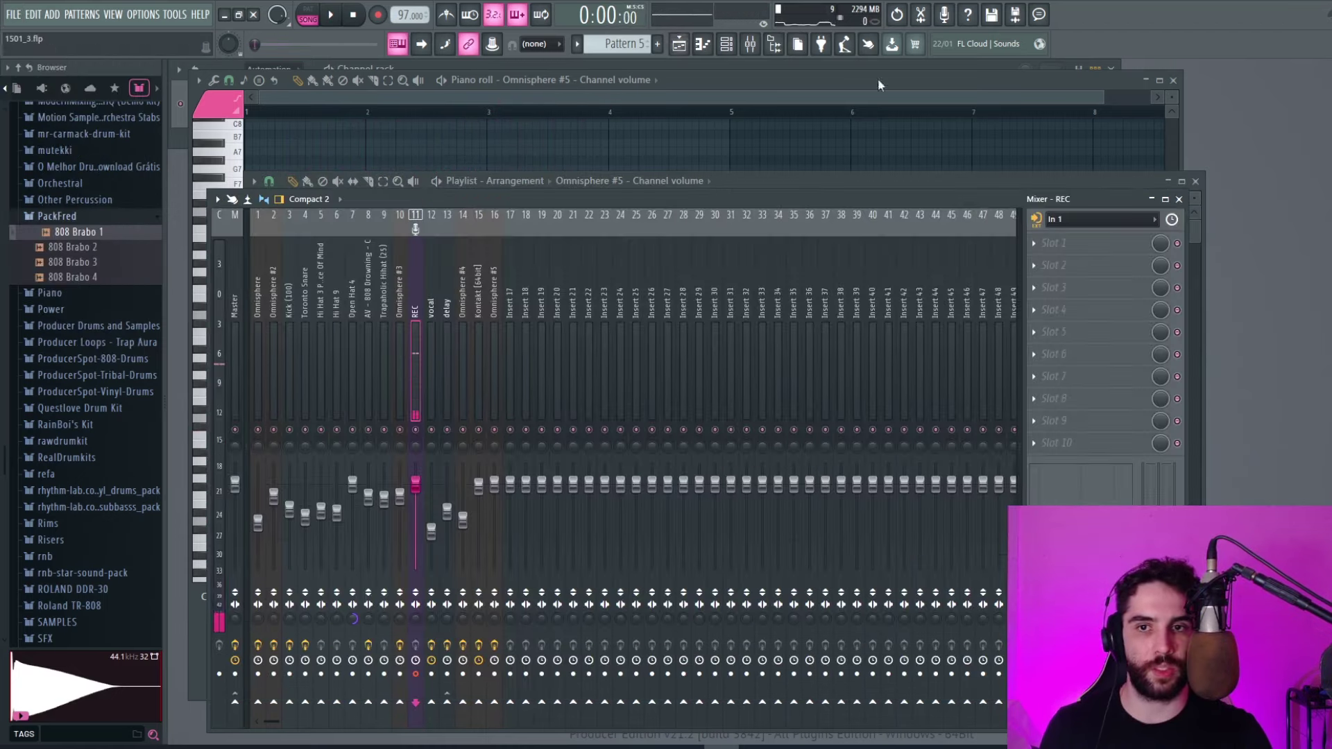
click(944, 15)
click(962, 47)
click(681, 48)
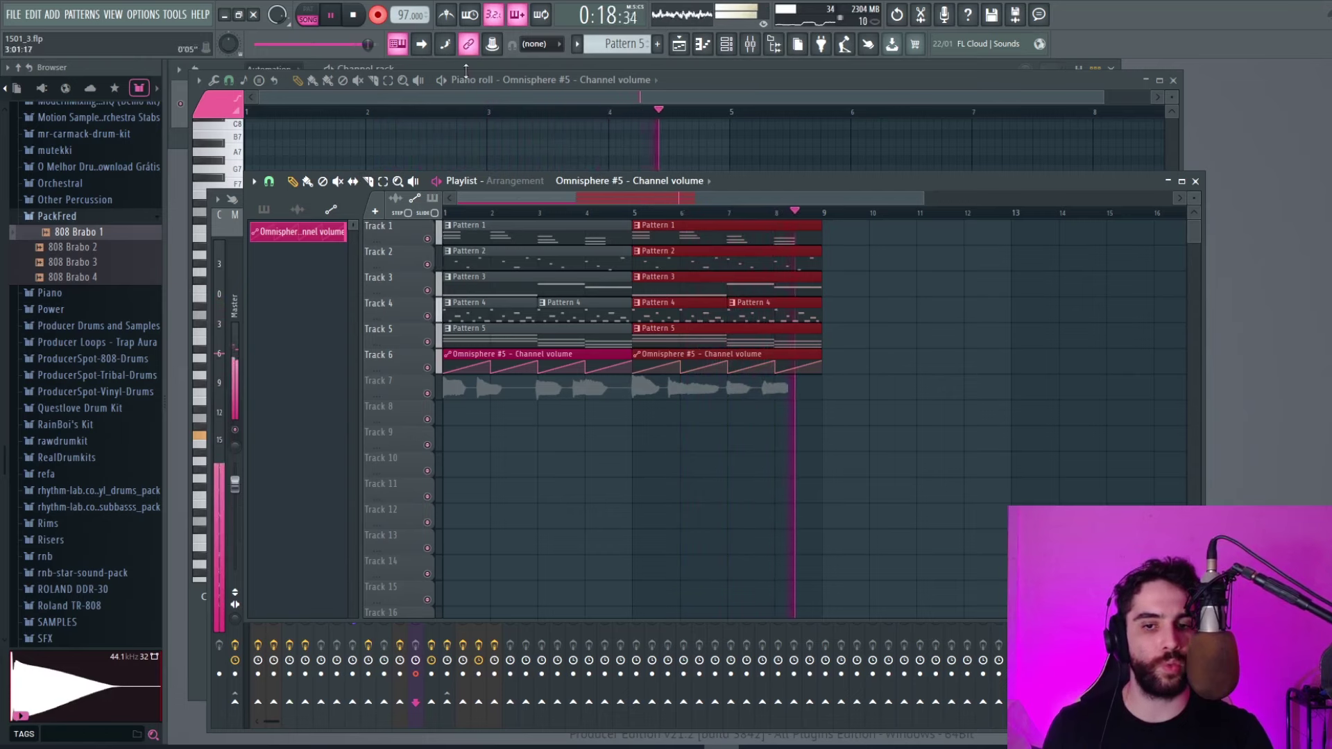
click(381, 16)
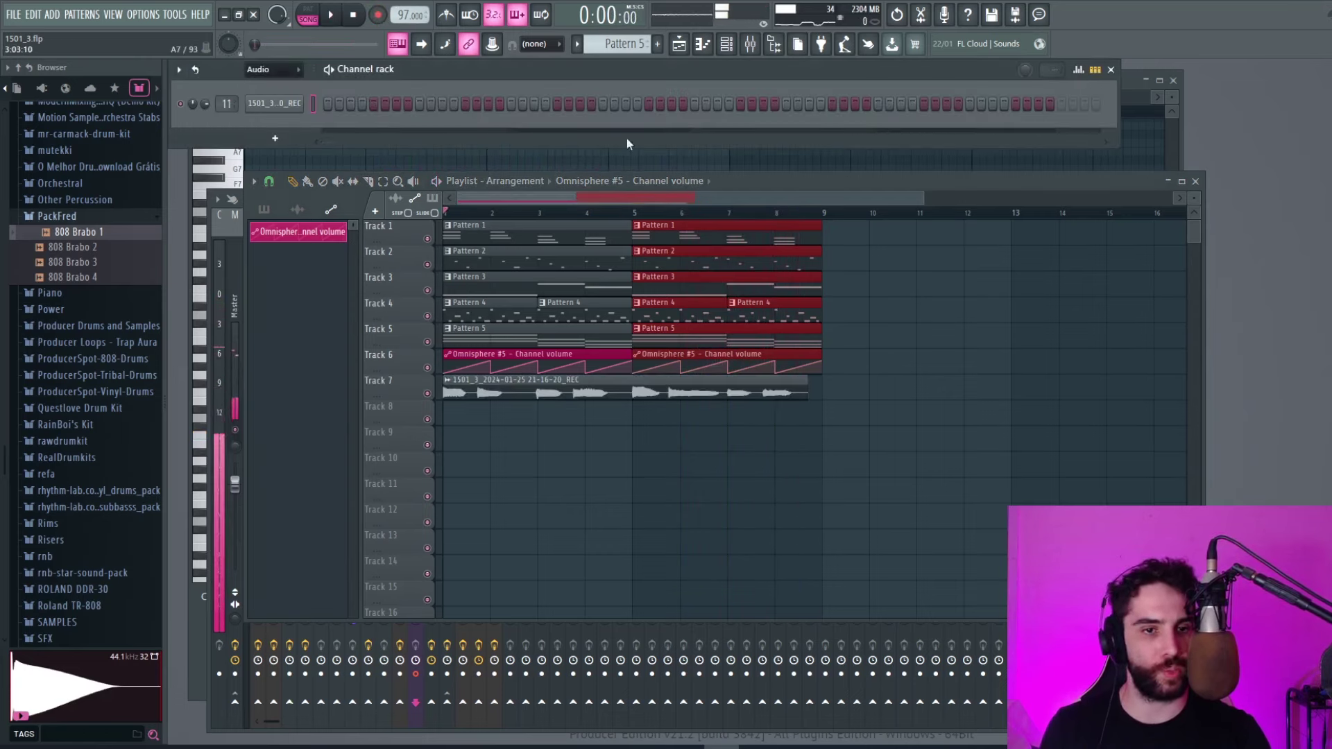
Route the new recording to the vocal mixer track with its fader raised, and save the project
key(F9)
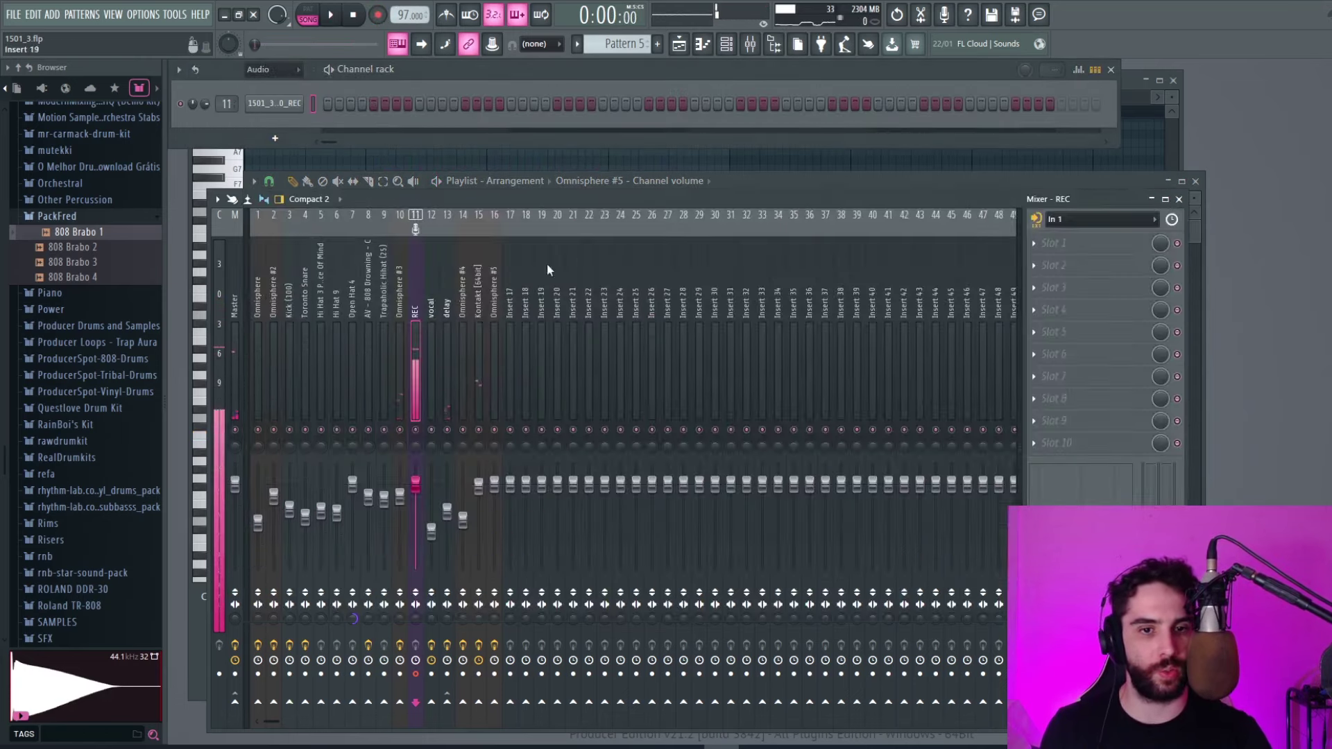
click(432, 284)
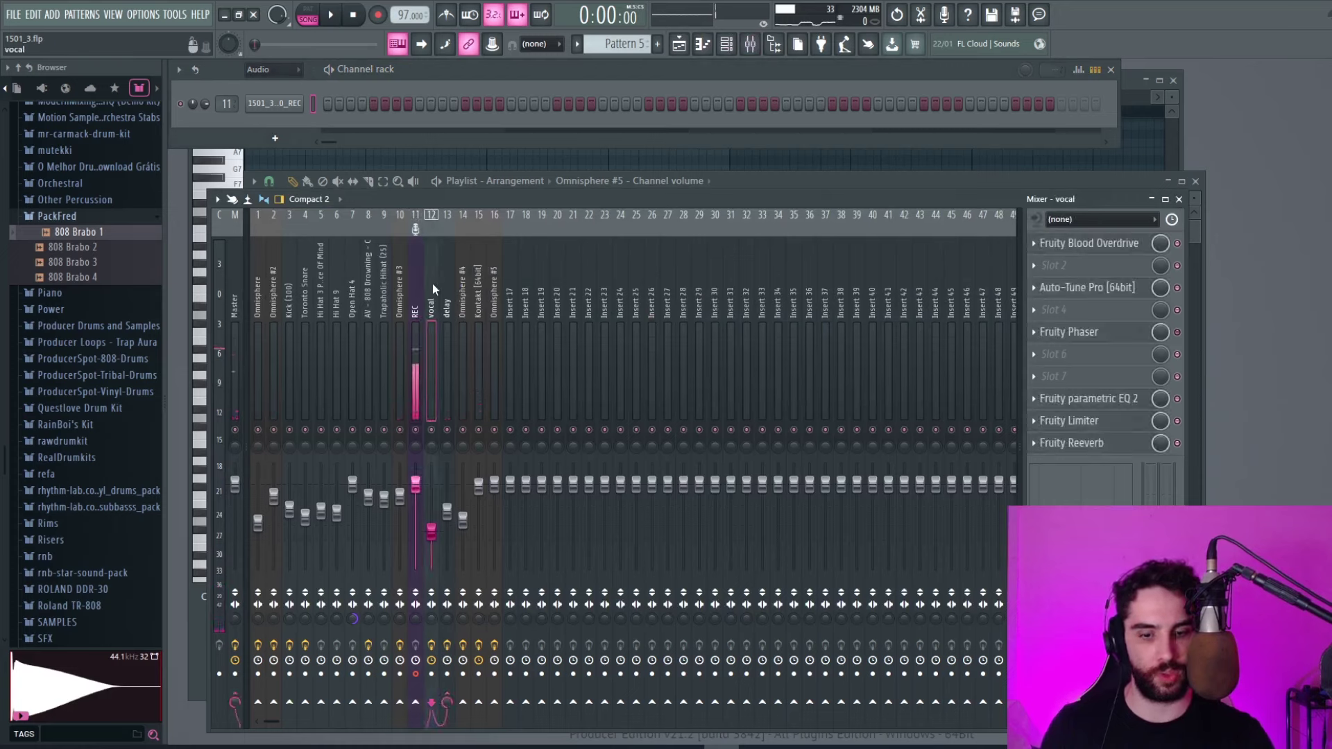
click(15, 14)
click(39, 79)
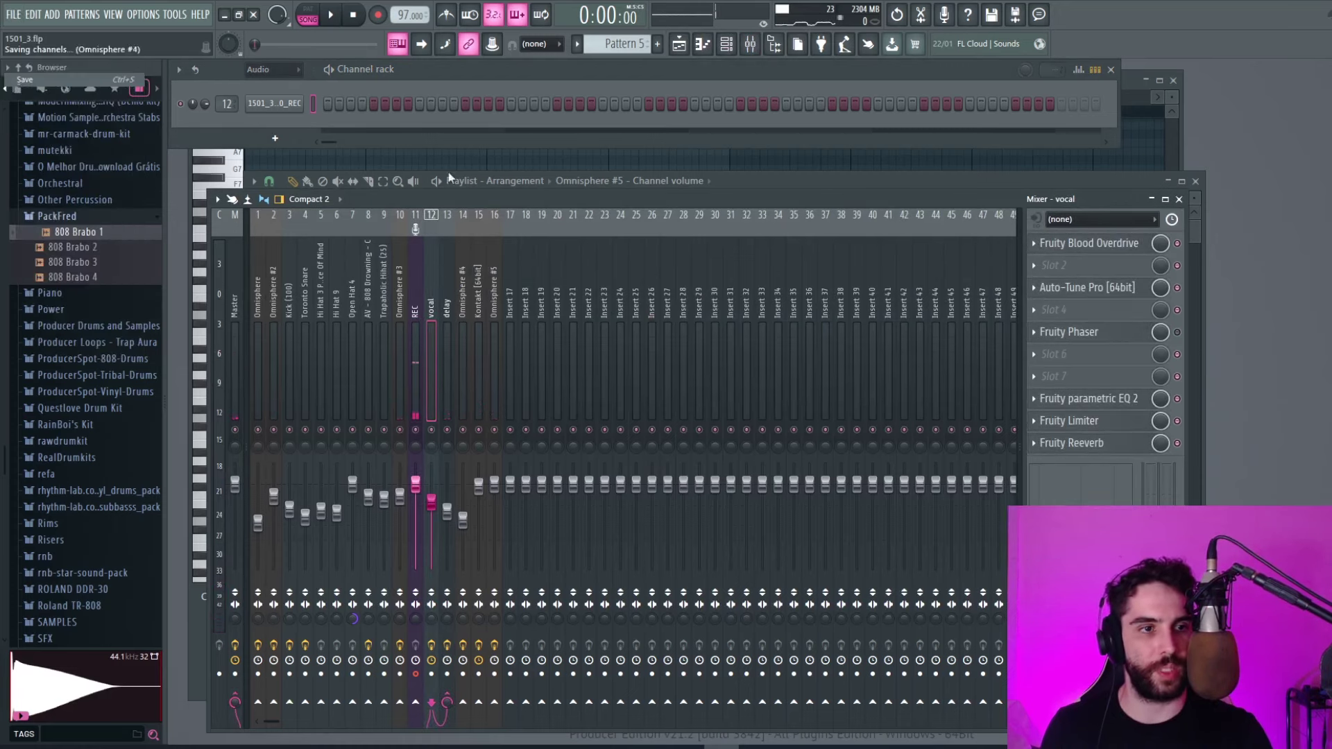
Set the key of Auto-Tune Pro on the vocal mixer track to D and close the plugin
click(1091, 293)
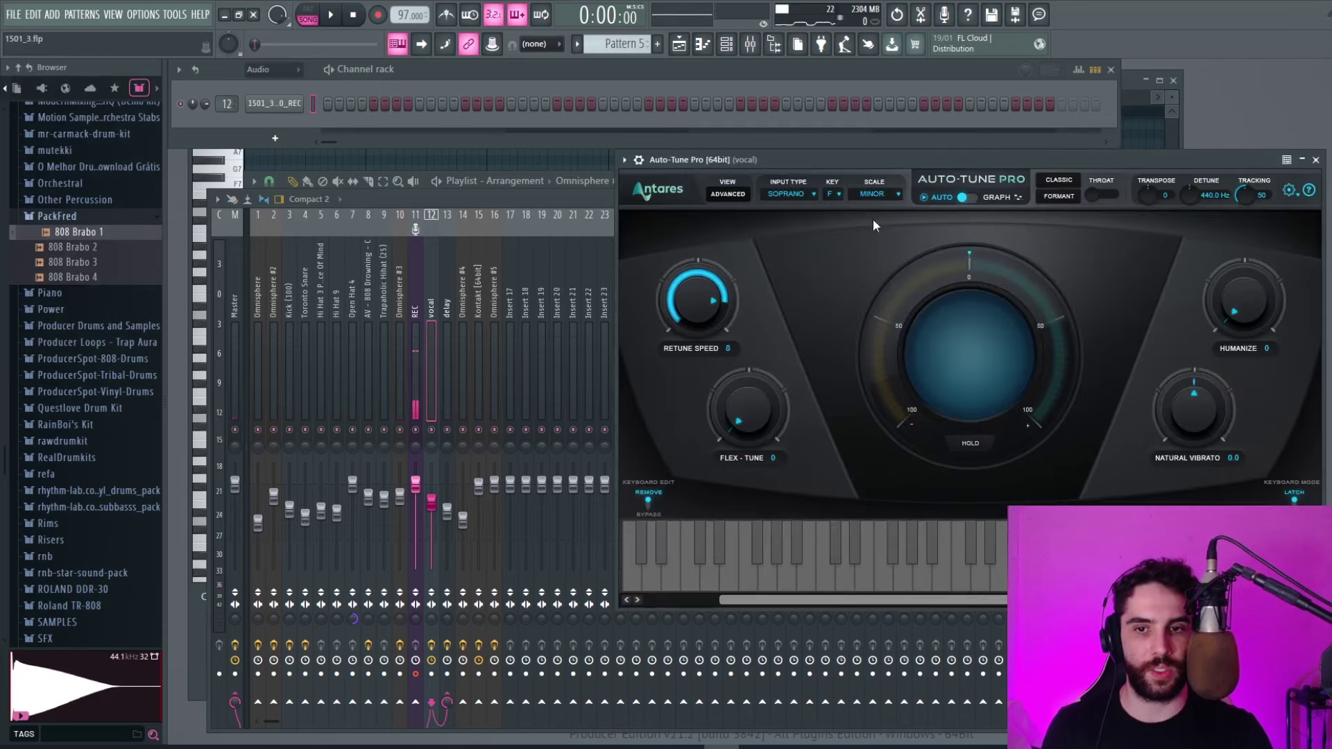
click(833, 196)
click(853, 227)
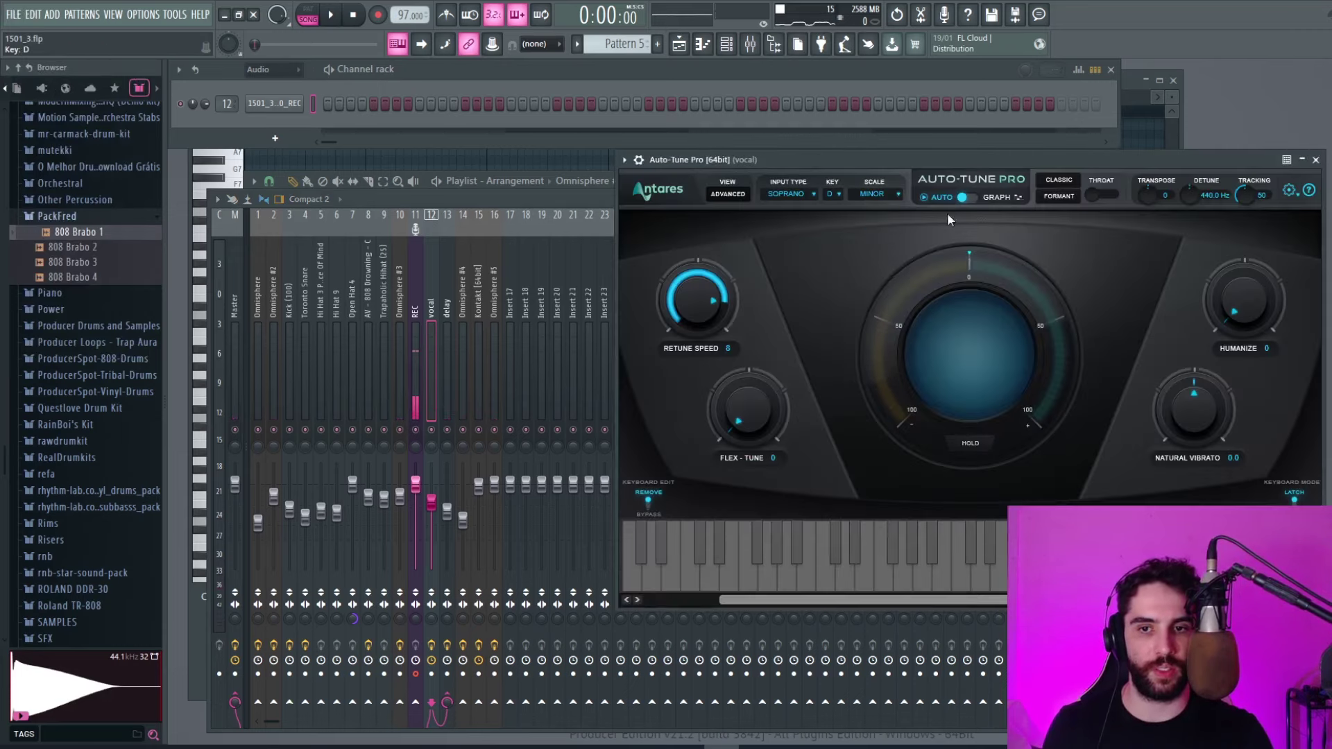
click(1315, 161)
Raise the high-cut frequency in the vocal track's Fruity parametric EQ 2 during playback
key(space)
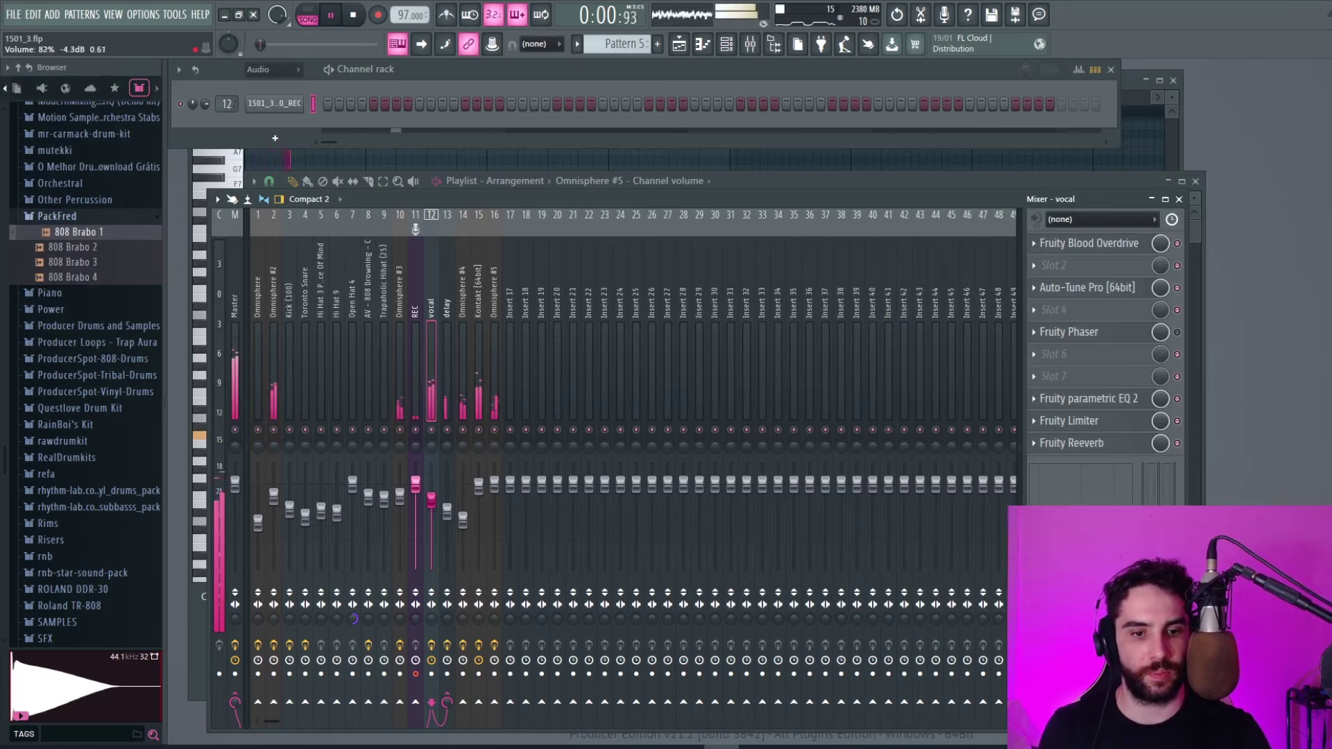
click(1088, 398)
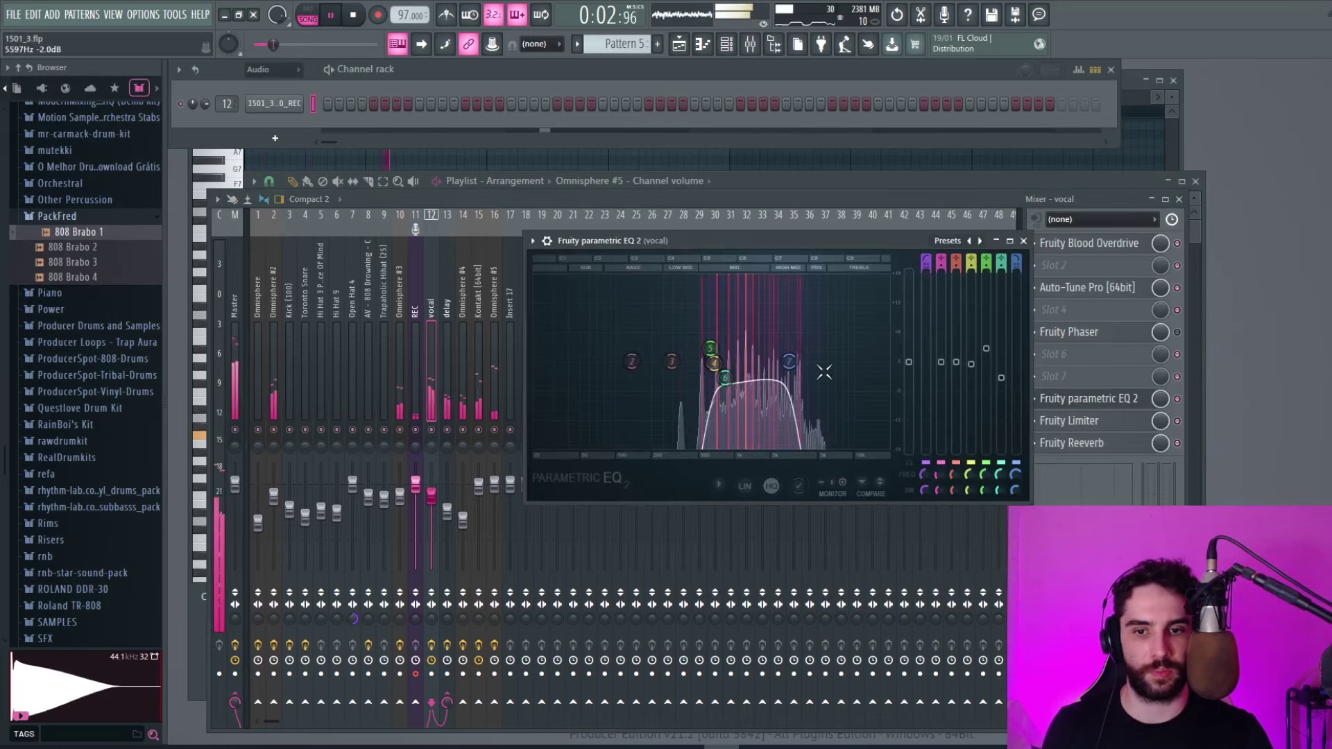
drag(801, 361, 801, 361)
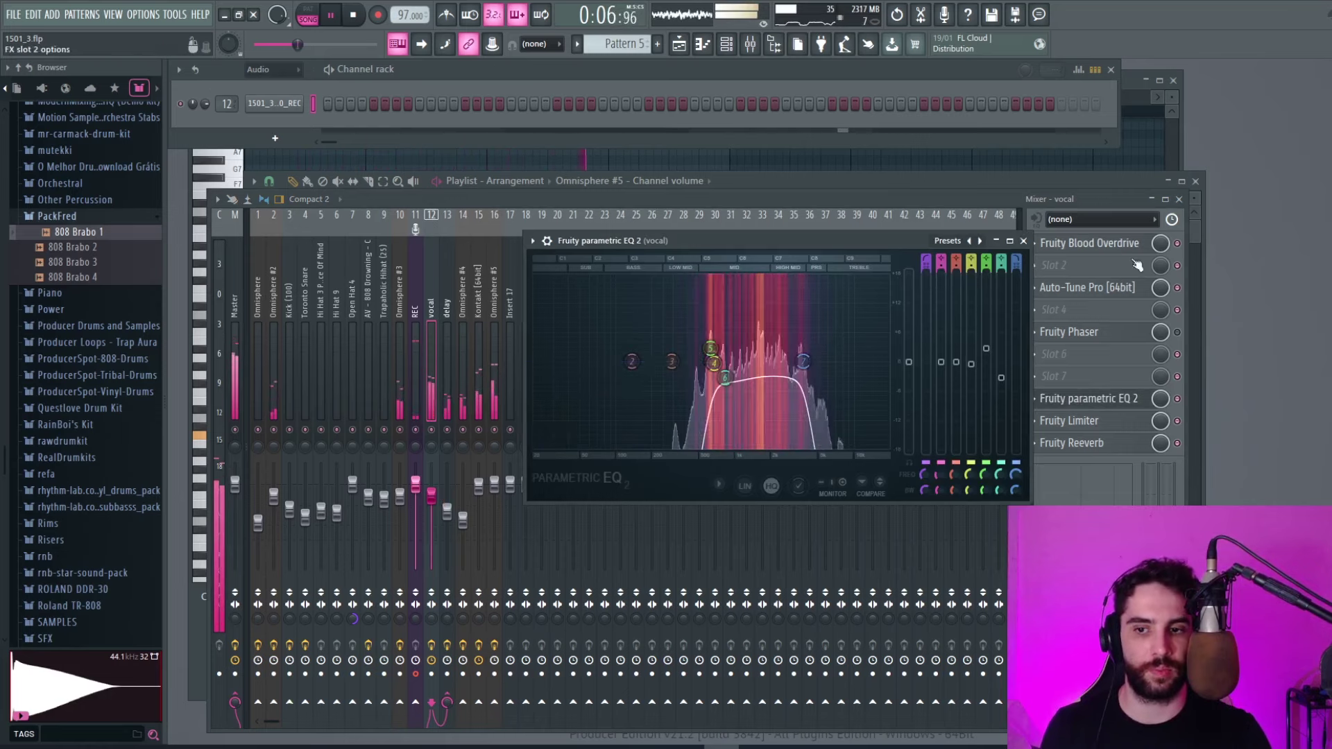
click(1023, 241)
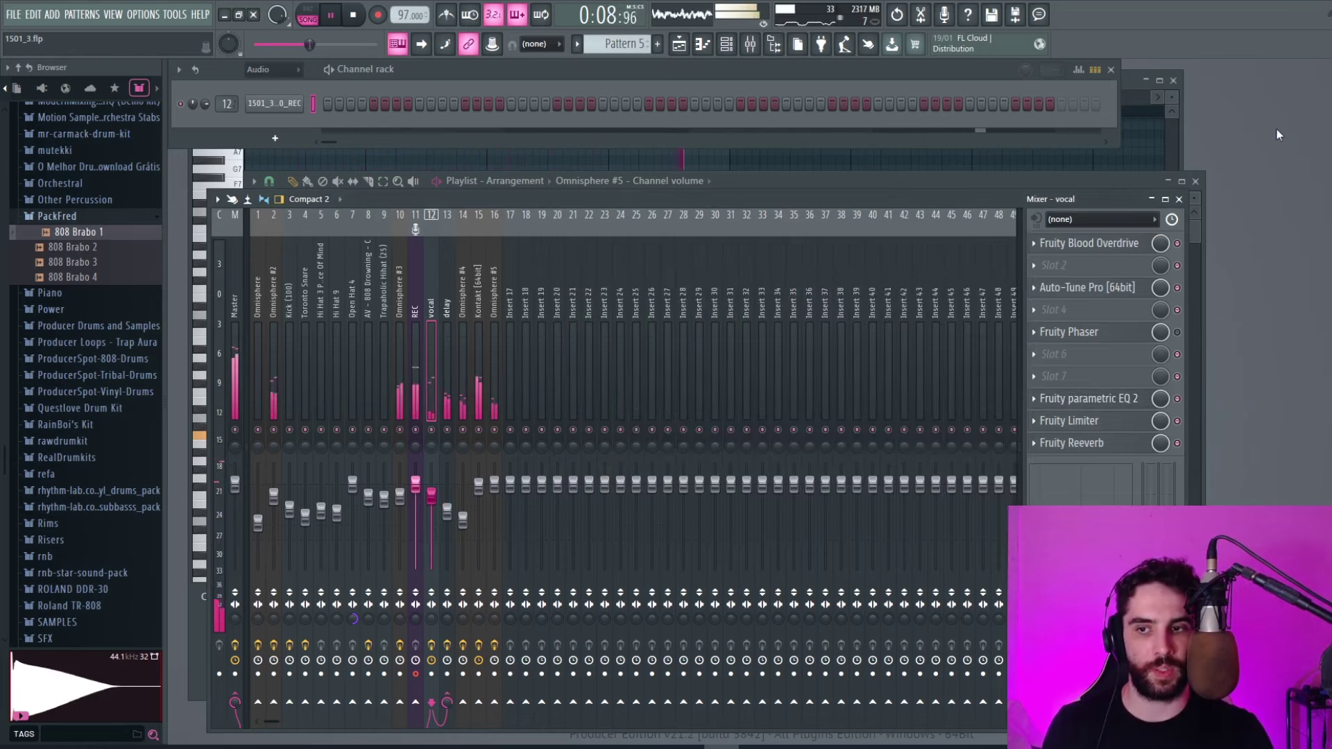
Set the recorded audio clip's stretch mode to Stretch Pro with a formant shift of -700 cents, and play the result
click(282, 106)
key(space)
click(586, 261)
click(576, 315)
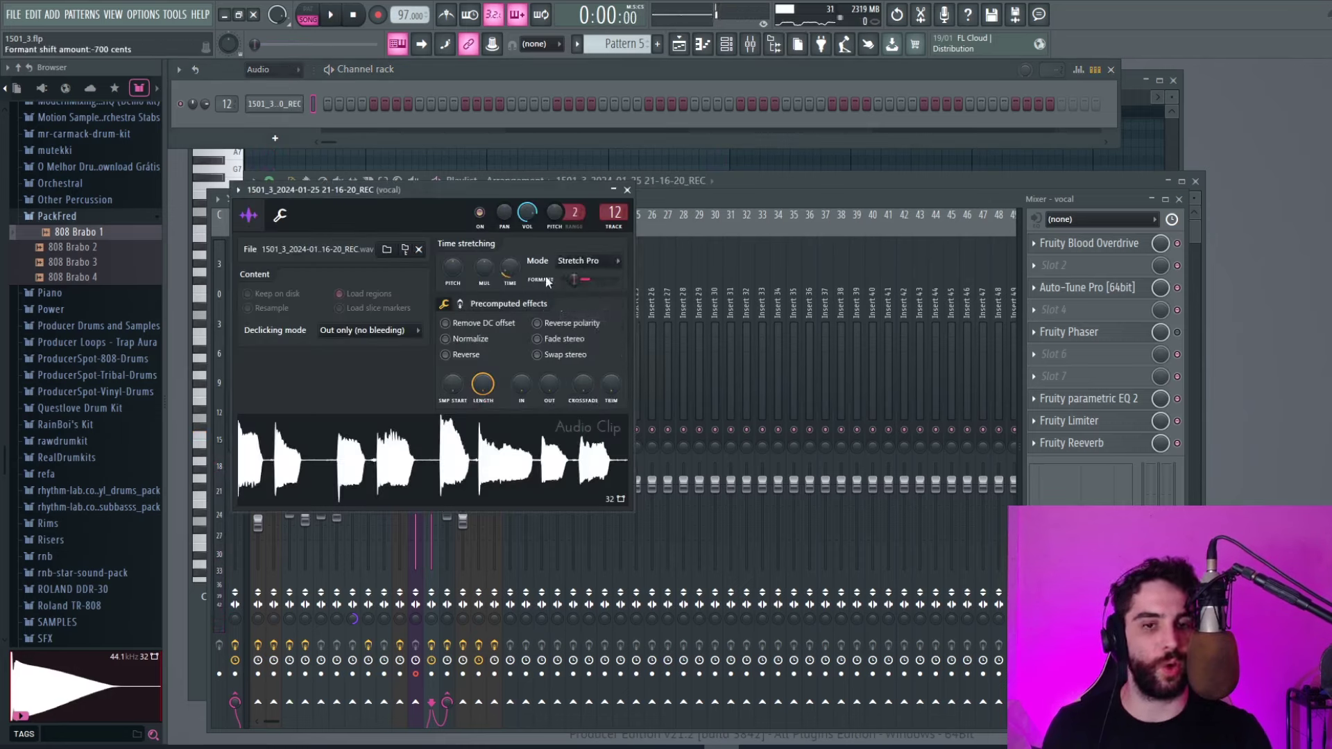
key(space)
click(627, 190)
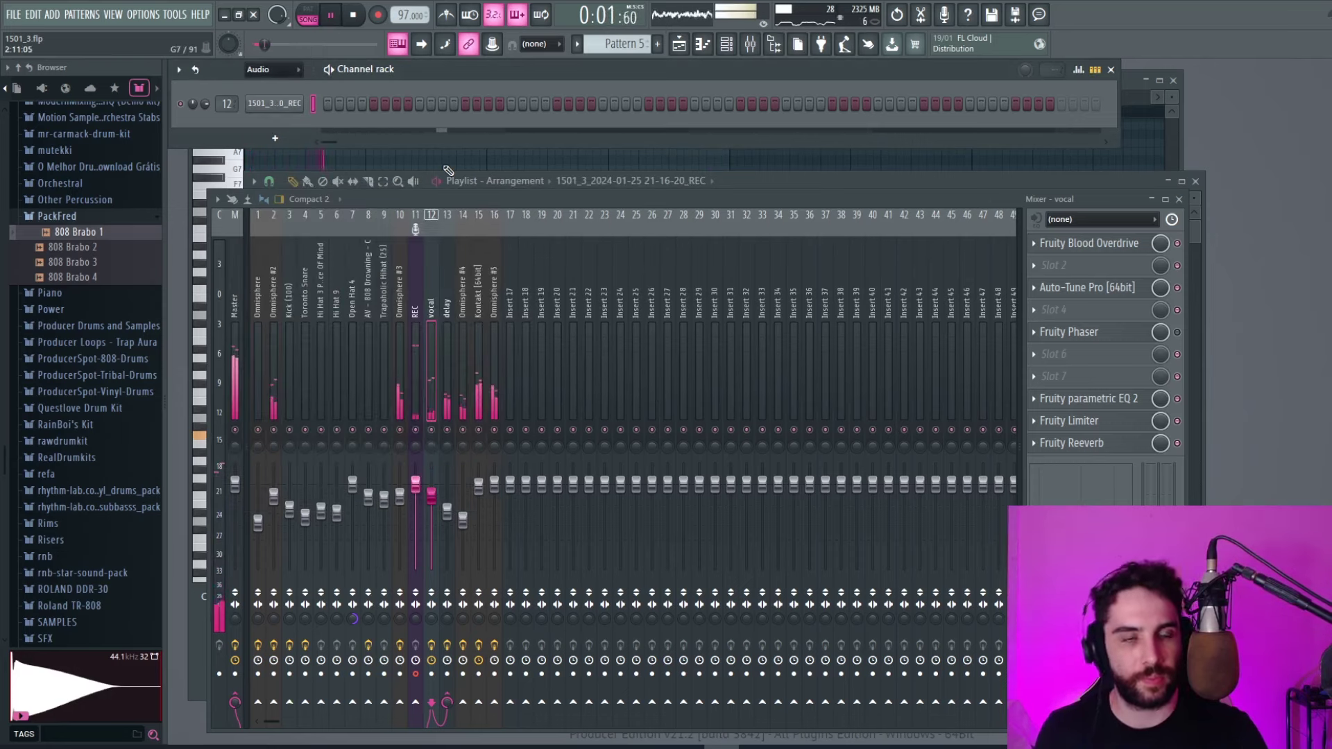
Set the recorded audio clip's pitch shift to +1200 cents and return to the playlist
click(277, 104)
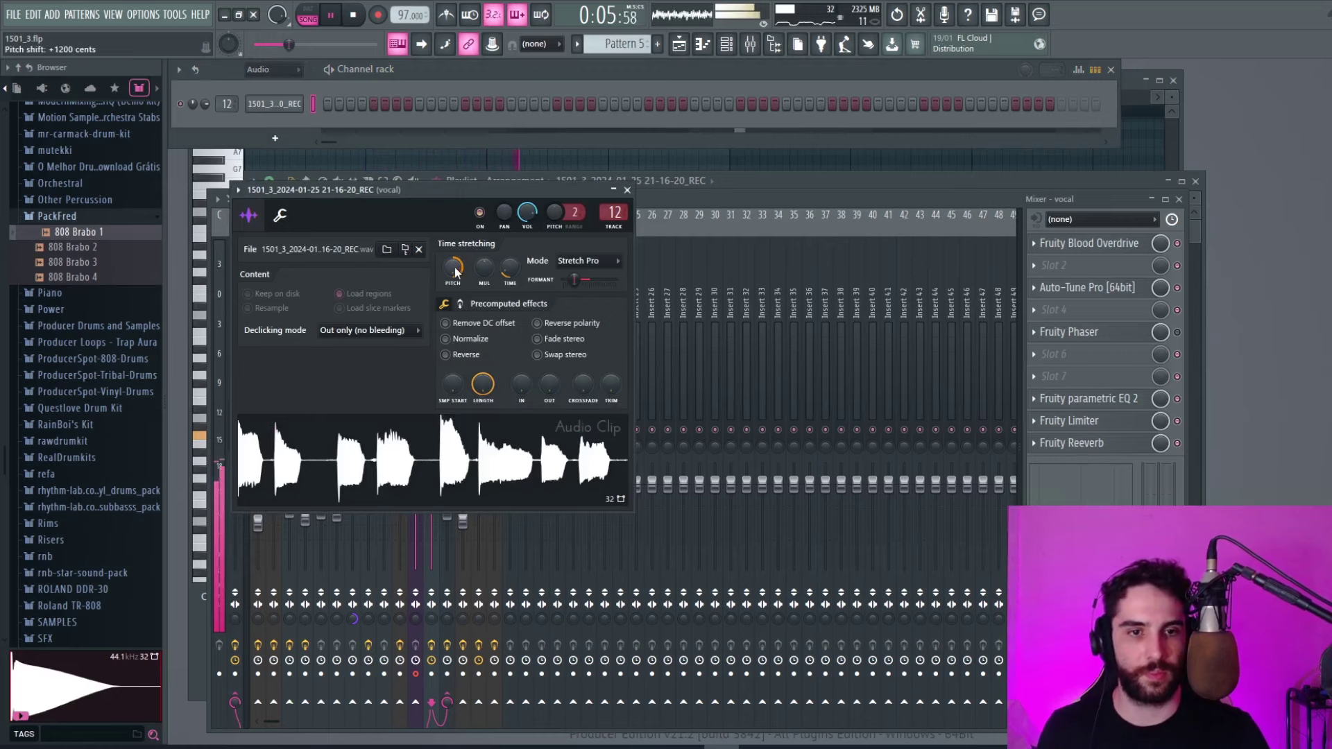
click(613, 189)
key(F5)
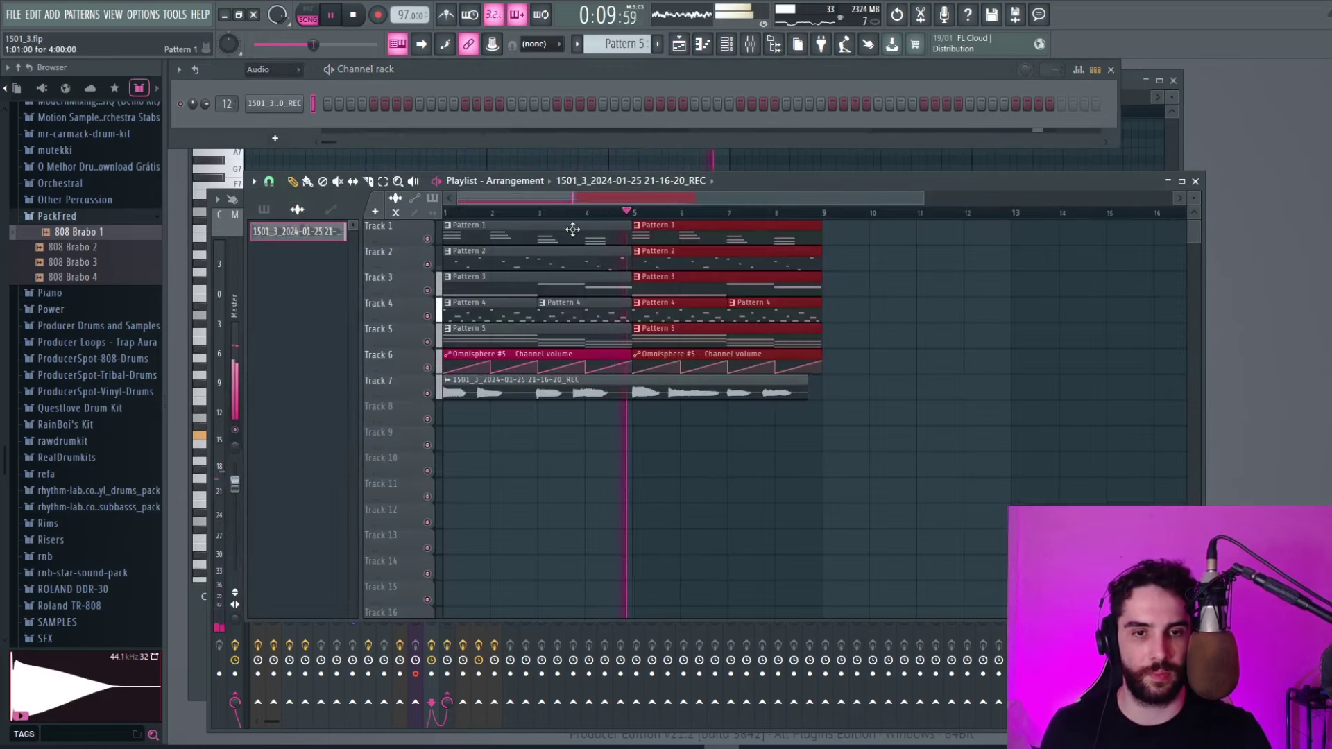
Time-stretch the Track 7 vocal clip shorter so it ends about three quarters through bar 5, and play it back
click(397, 182)
drag(901, 453, 432, 237)
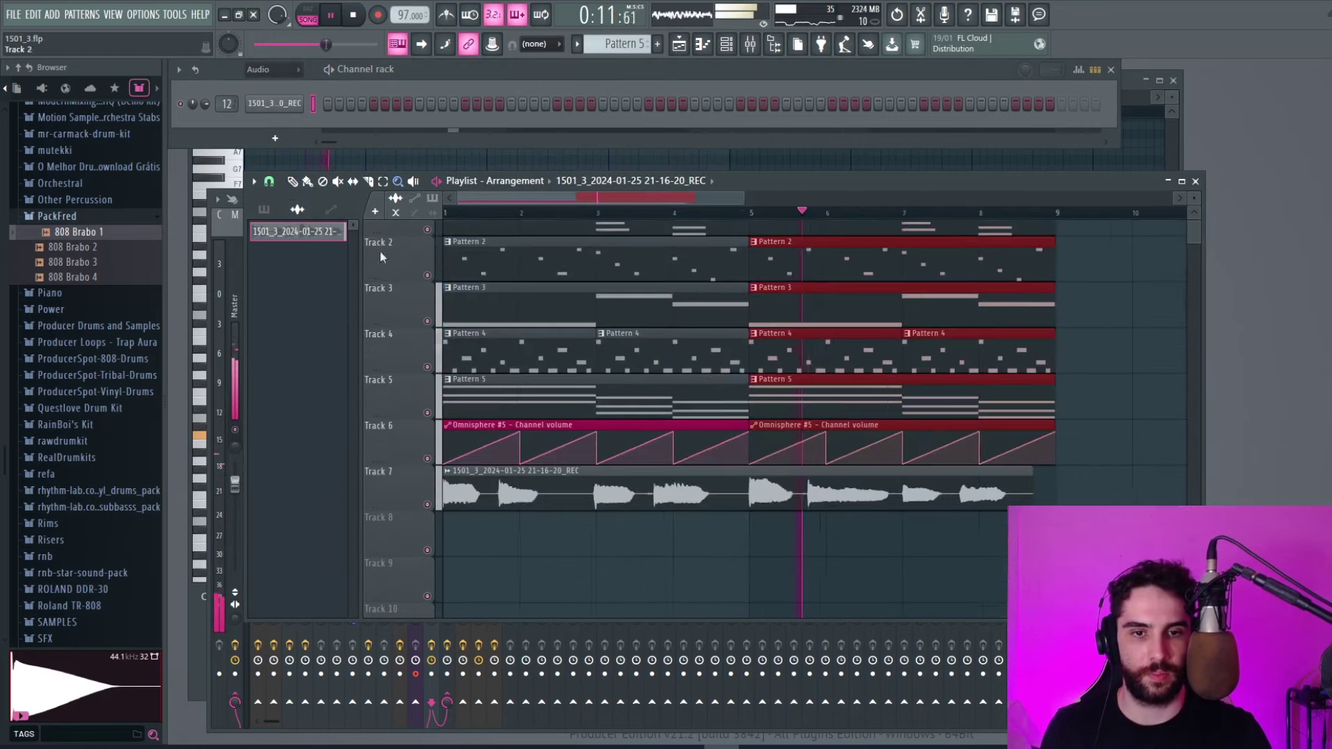
key(space)
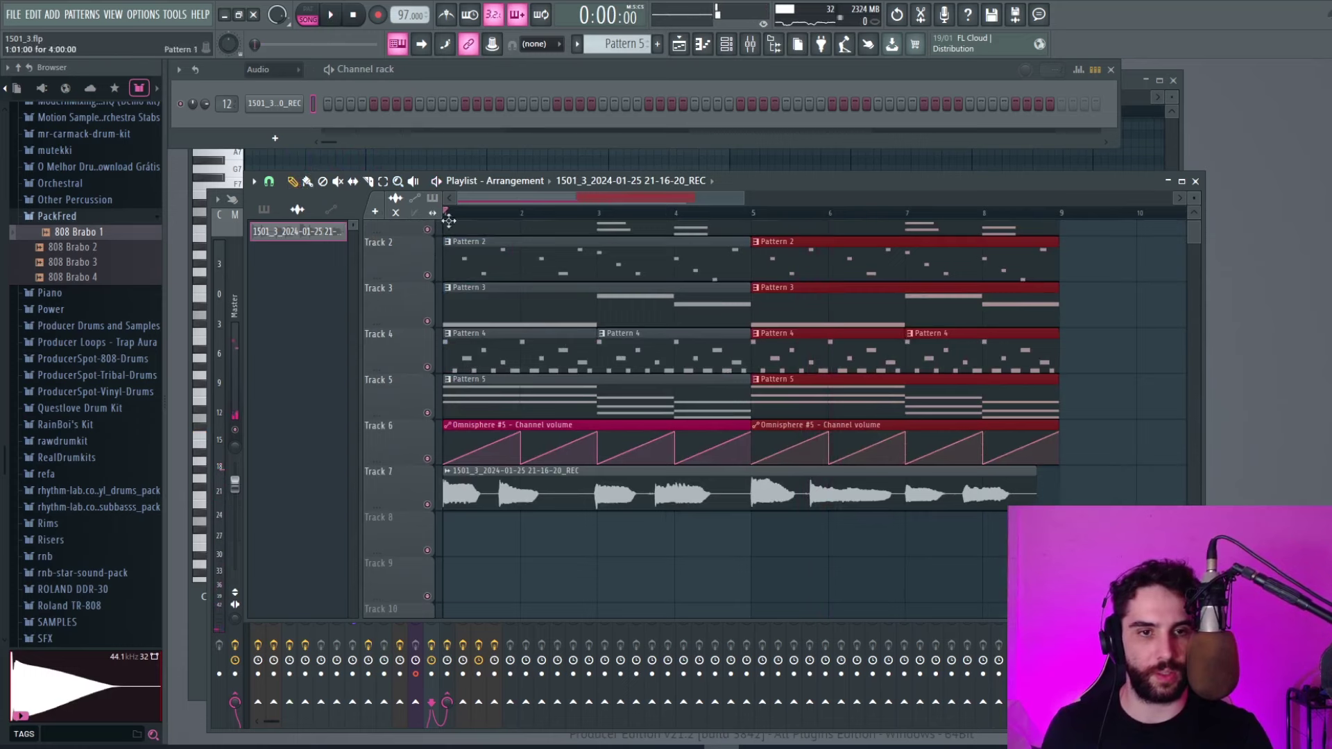
drag(1036, 475, 804, 474)
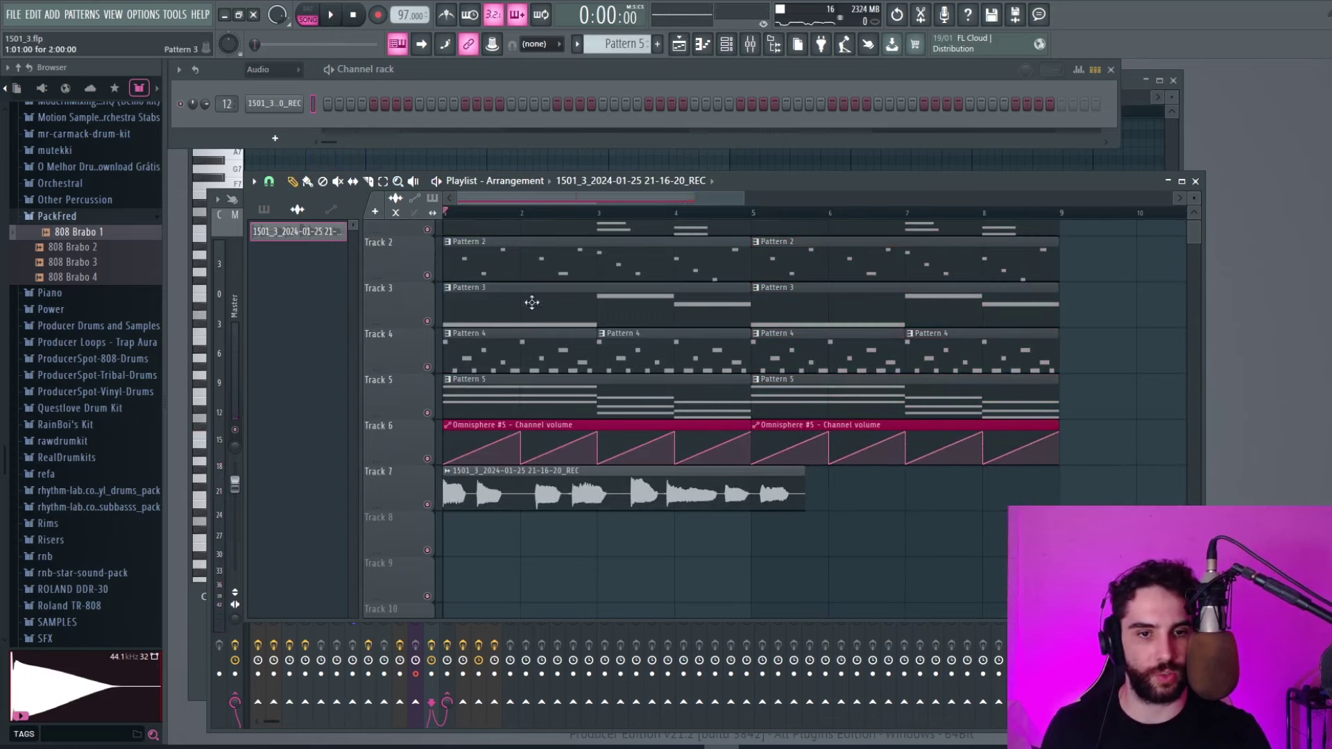
key(space)
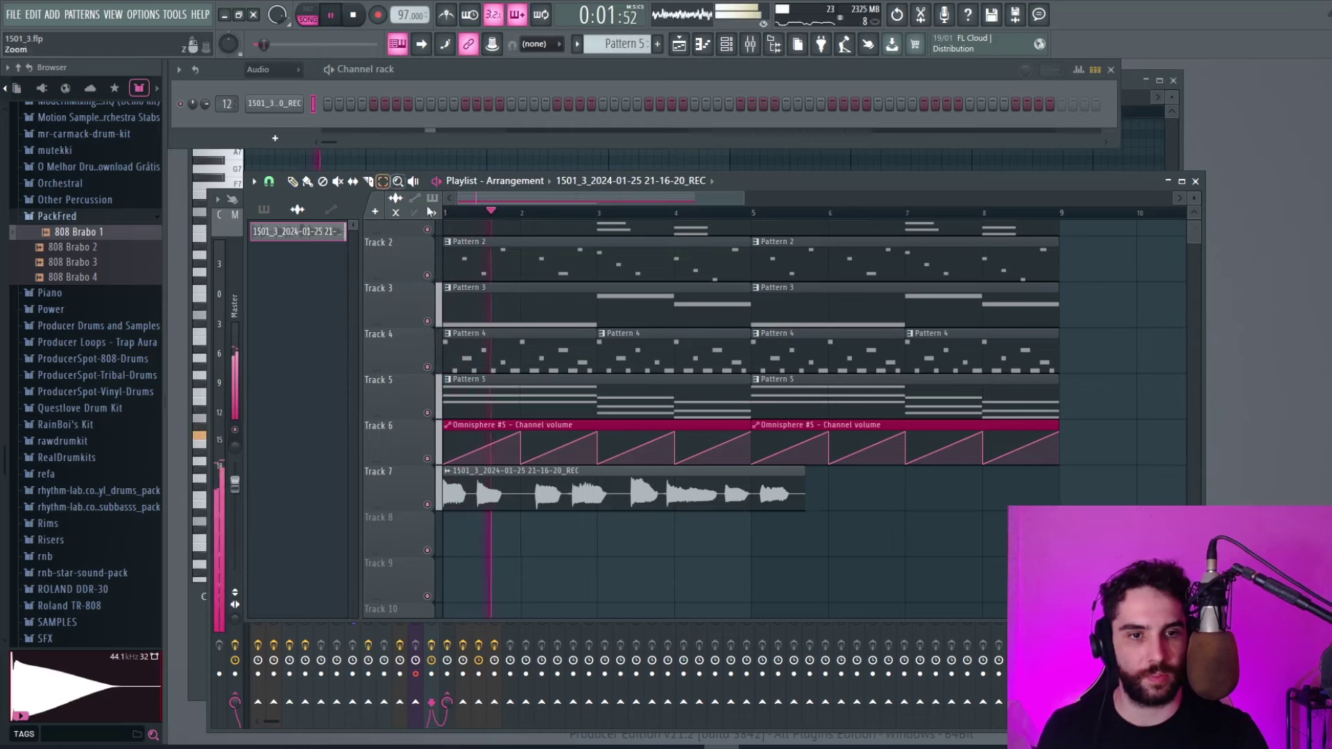
Slice the Track 7 vocal clip right after its first sung phrase
drag(897, 509, 424, 375)
click(990, 588)
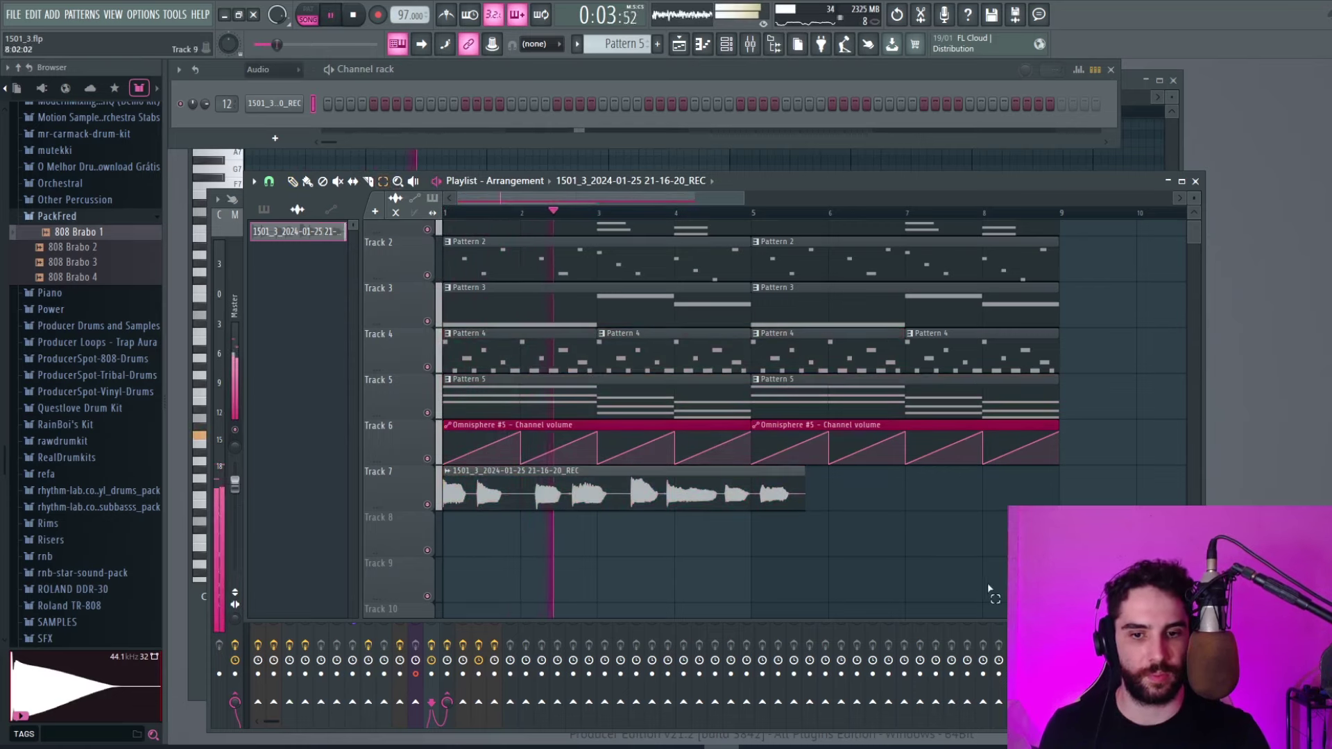
drag(989, 589, 366, 304)
click(853, 563)
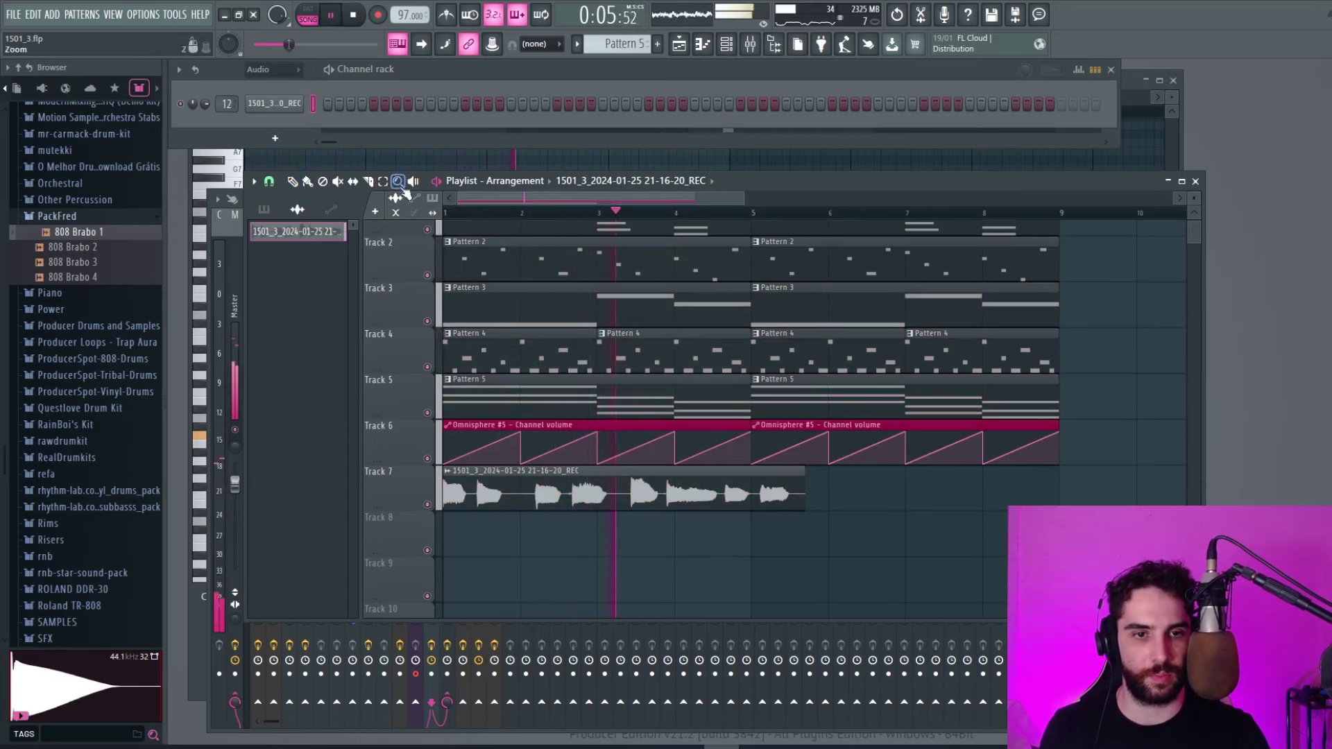
click(867, 537)
key(space)
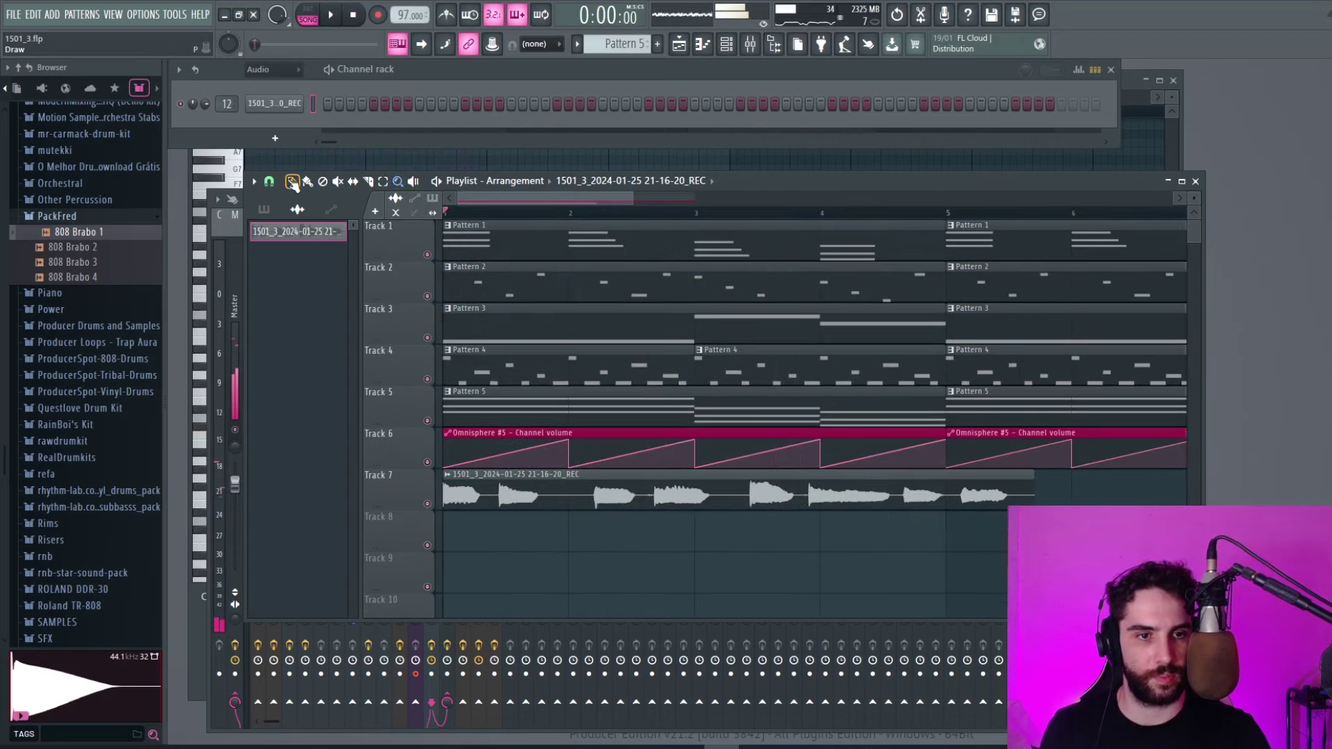
click(270, 182)
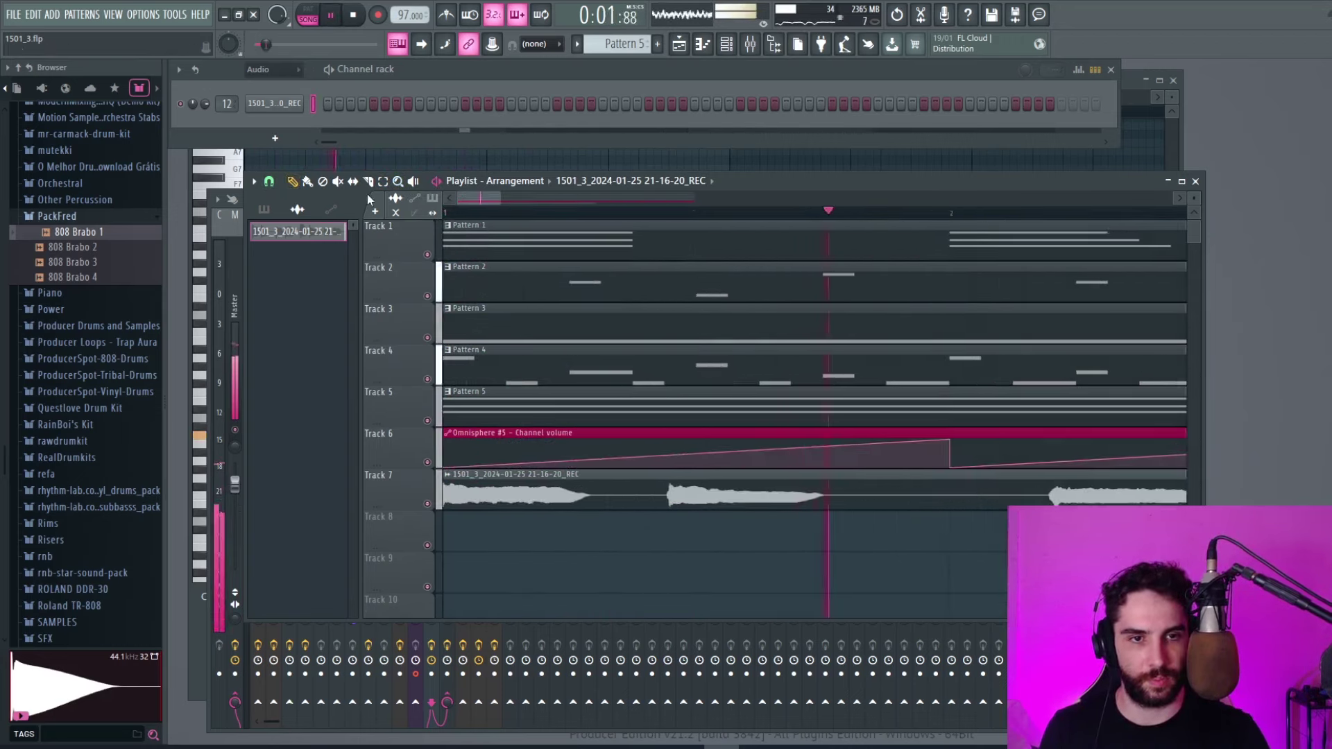
key(space)
click(369, 182)
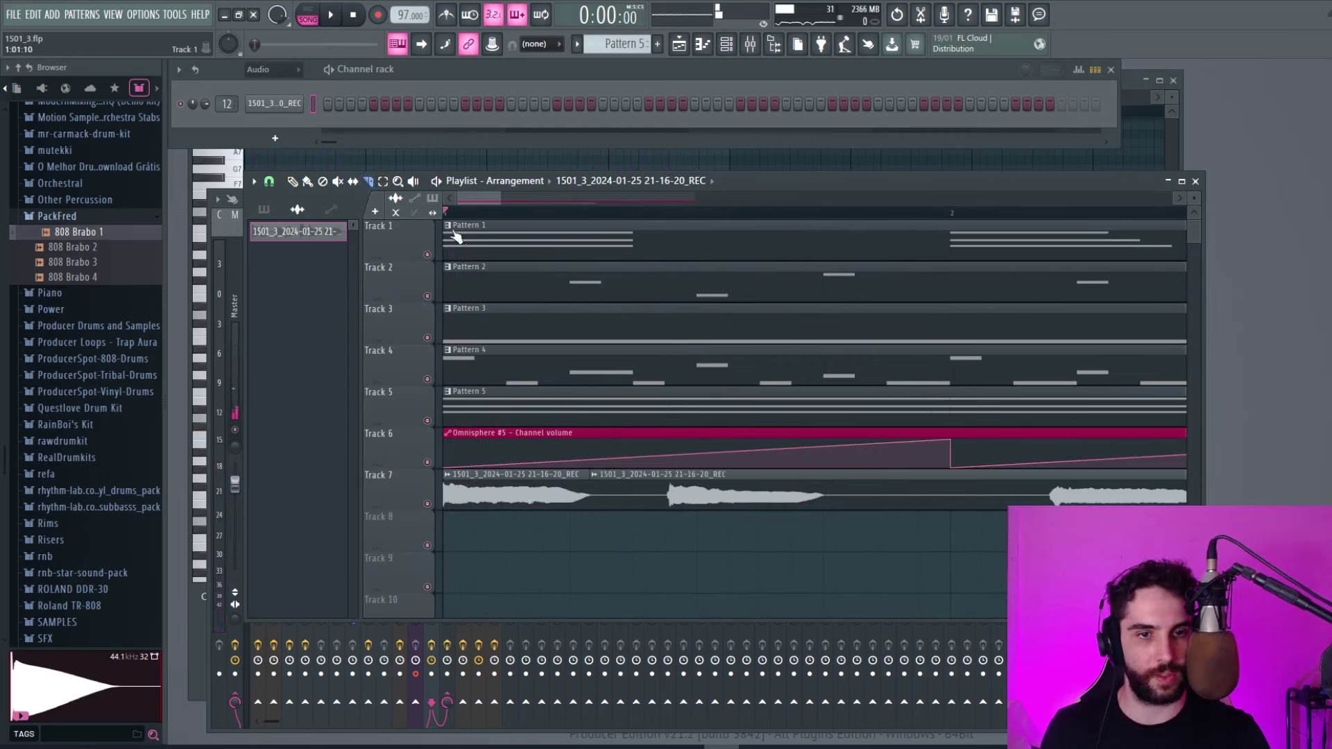
Trim the silent start of the second vocal slice on Track 7 up to where its sound begins
key(space)
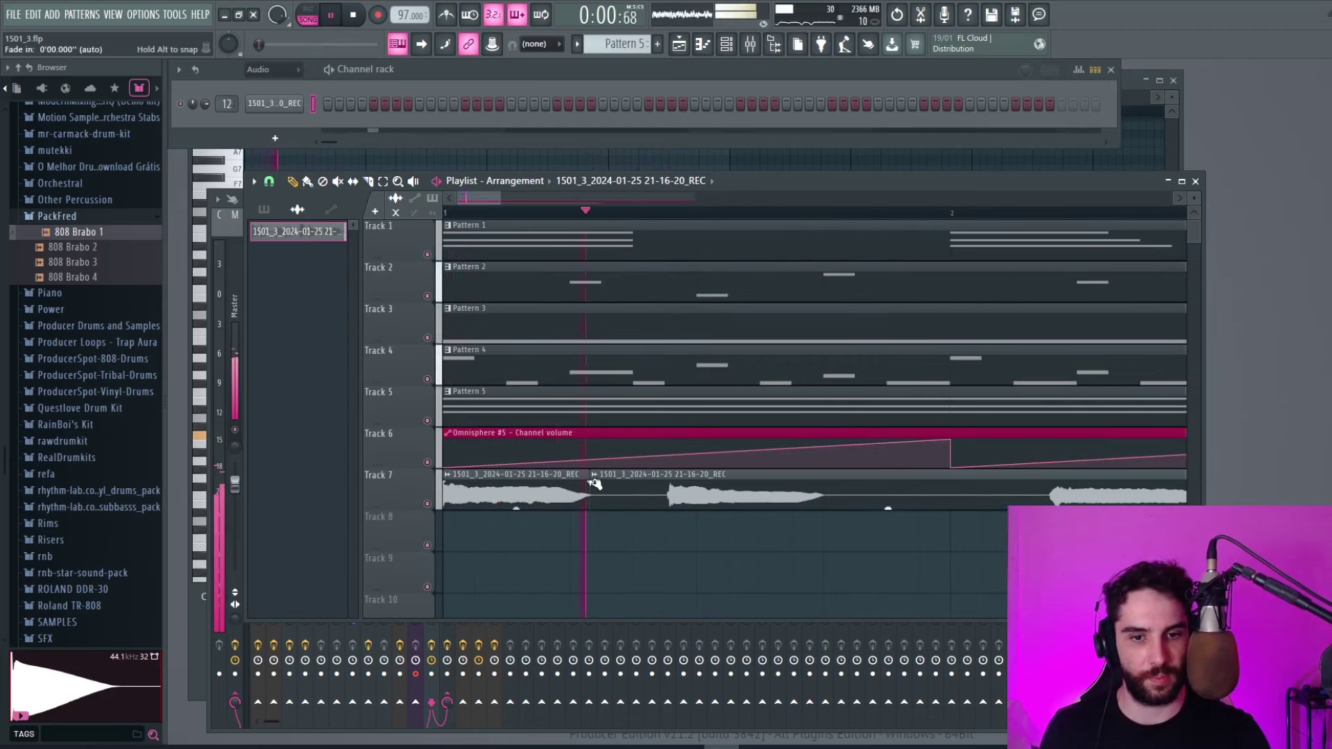
drag(592, 477, 670, 477)
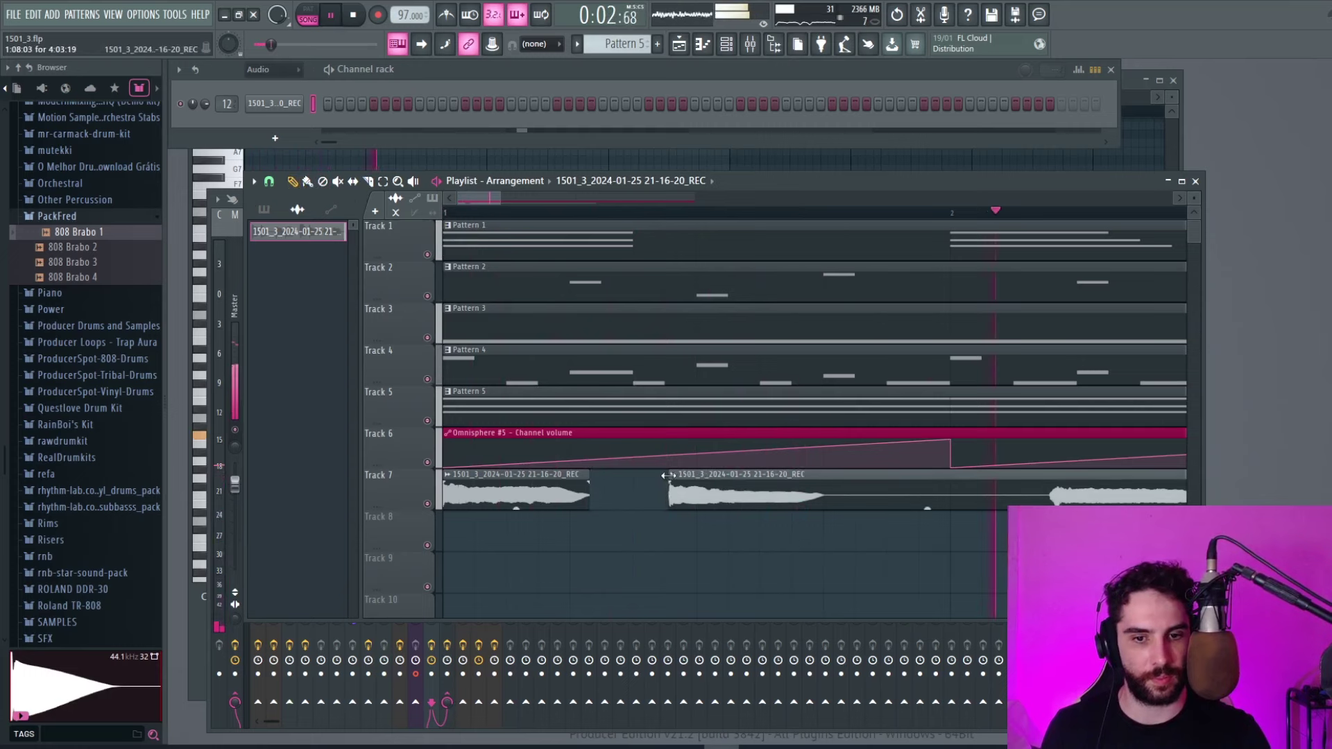
key(space)
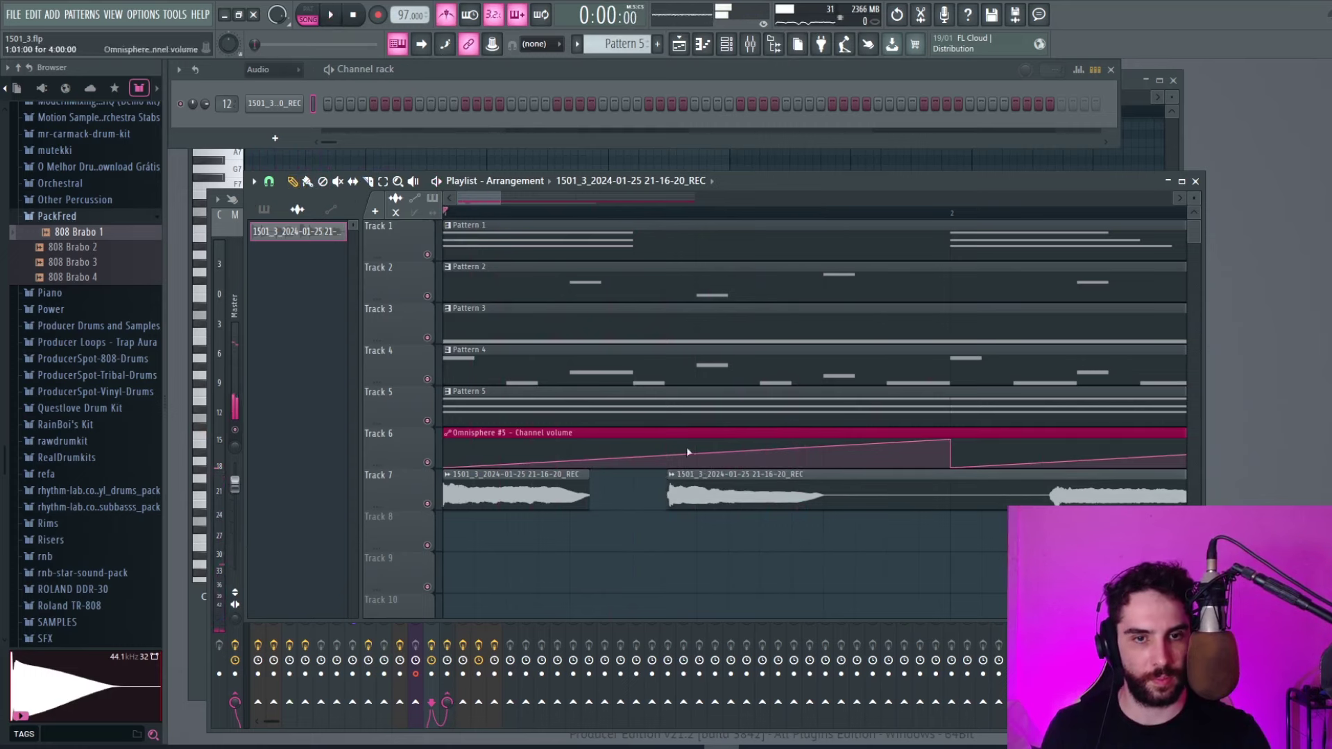
Move the second vocal slice earlier to start where Pattern 1's first chord ends, and replay it with the metronome on
key(space)
drag(701, 477, 666, 479)
key(space)
key(space)
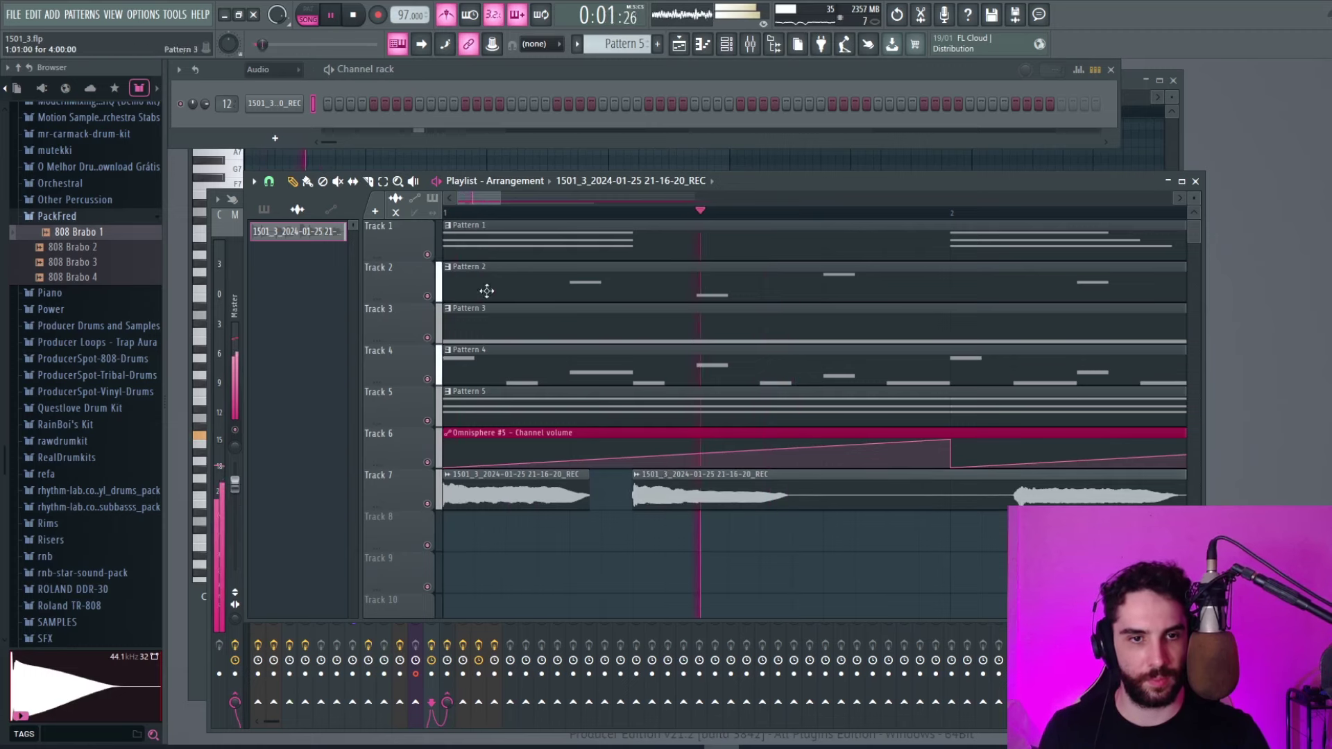
Nudge the second vocal slice on Track 7 slightly later and restart the arrangement to check its timing
click(444, 212)
drag(667, 488, 670, 490)
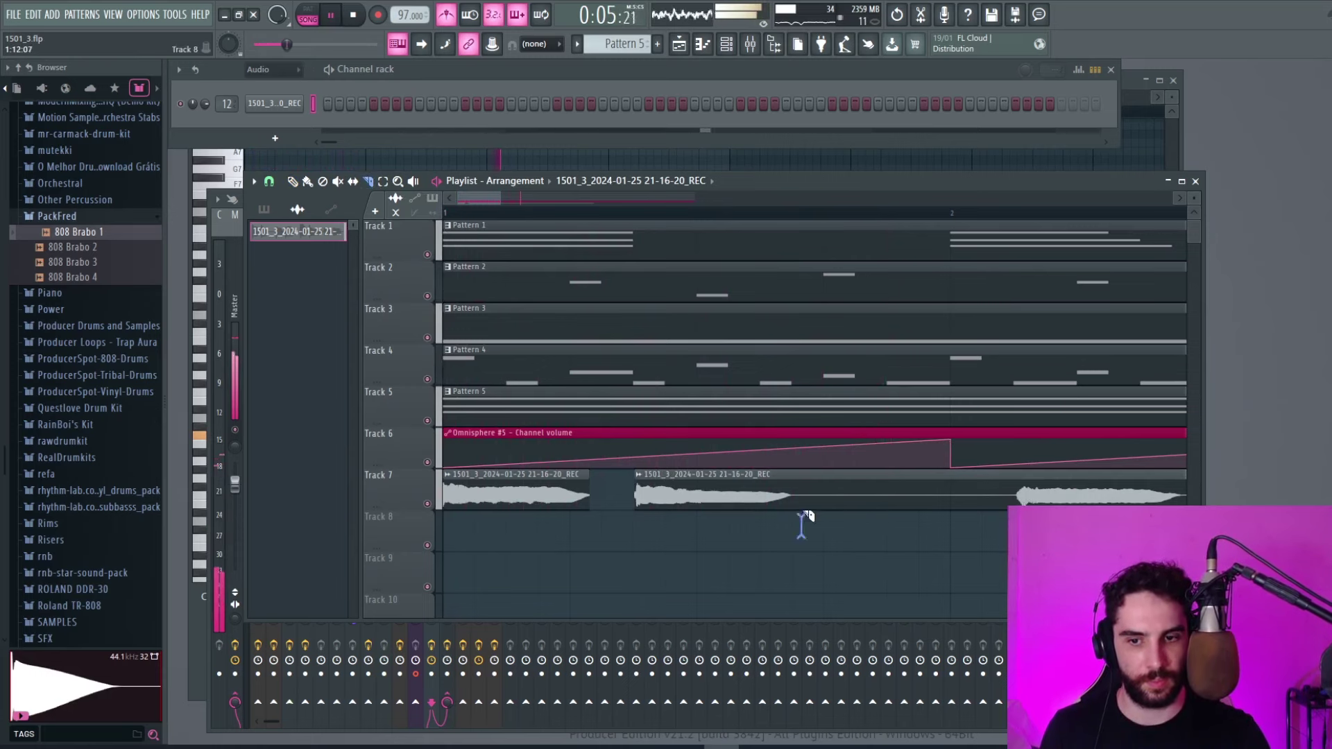
key(space)
Slice the second vocal clip on Track 7 right after its sung phrase and replay from the start
drag(499, 197, 574, 197)
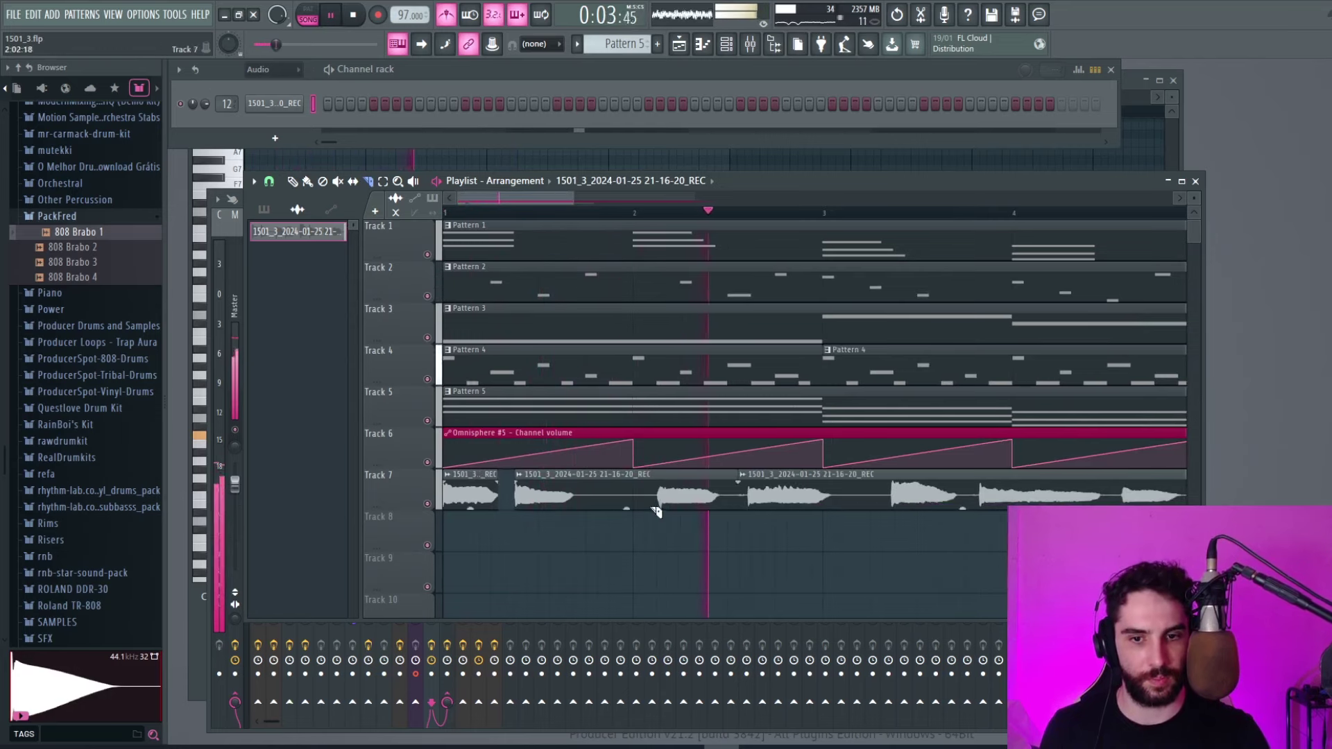
drag(587, 501, 587, 500)
key(space)
key(space)
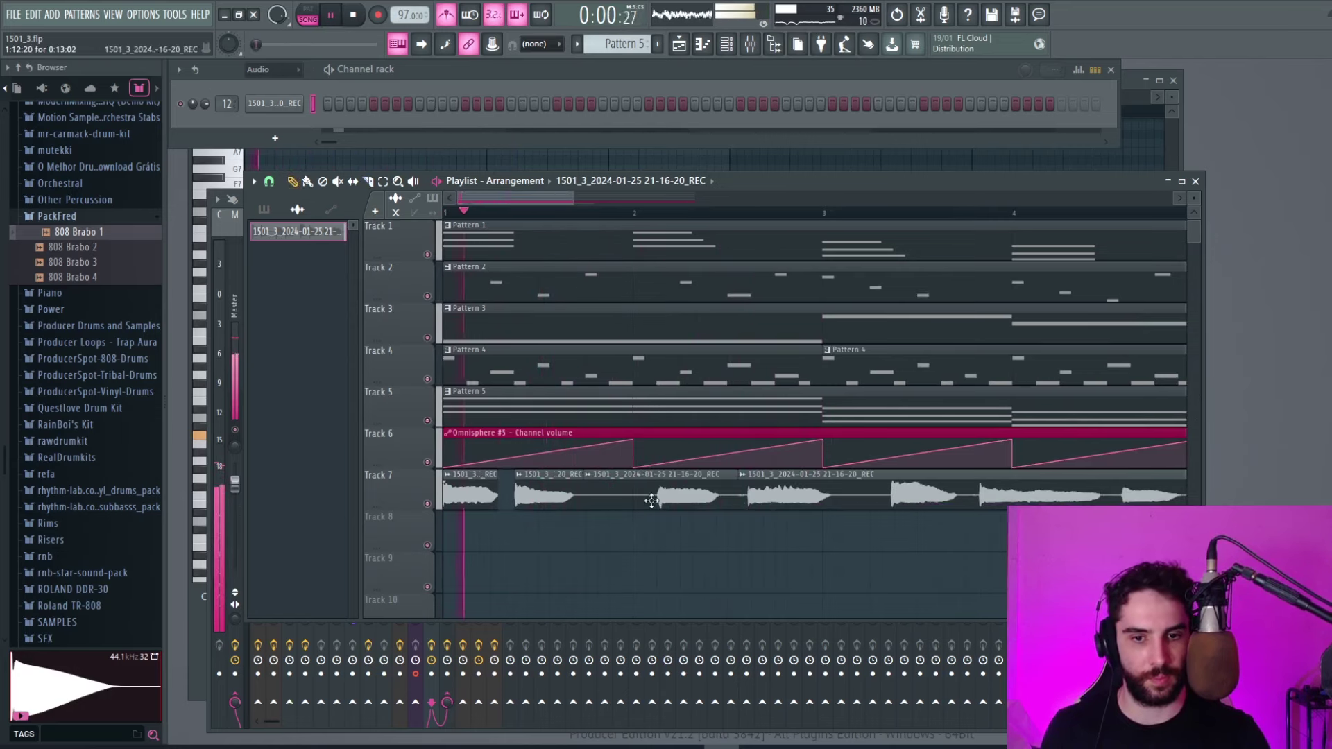
Set the third vocal slice aside on Track 9 and move the following Track 7 clip earlier into bar 2
drag(666, 484, 951, 567)
drag(822, 489, 753, 493)
key(space)
key(space)
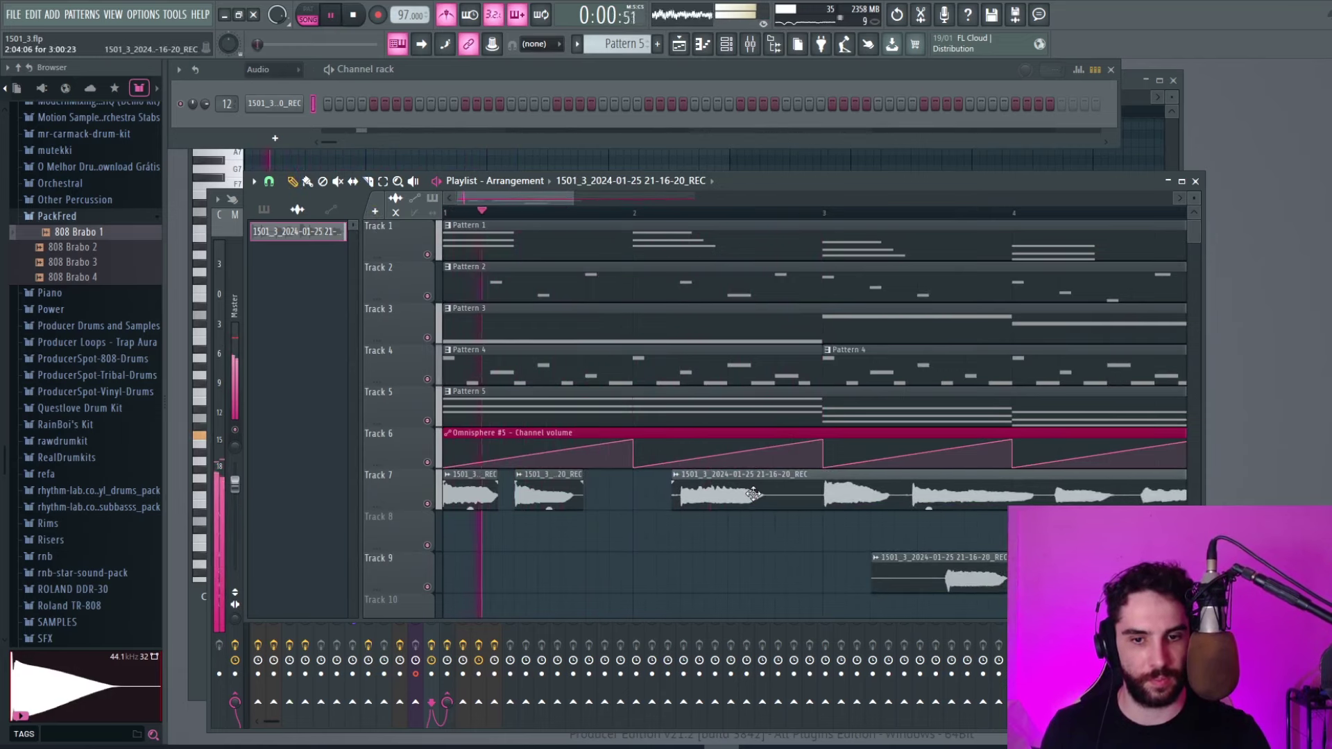
Nudge the second vocal slice and the bar 2 vocal clip on Track 7 slightly later, then replay them
drag(551, 479, 552, 480)
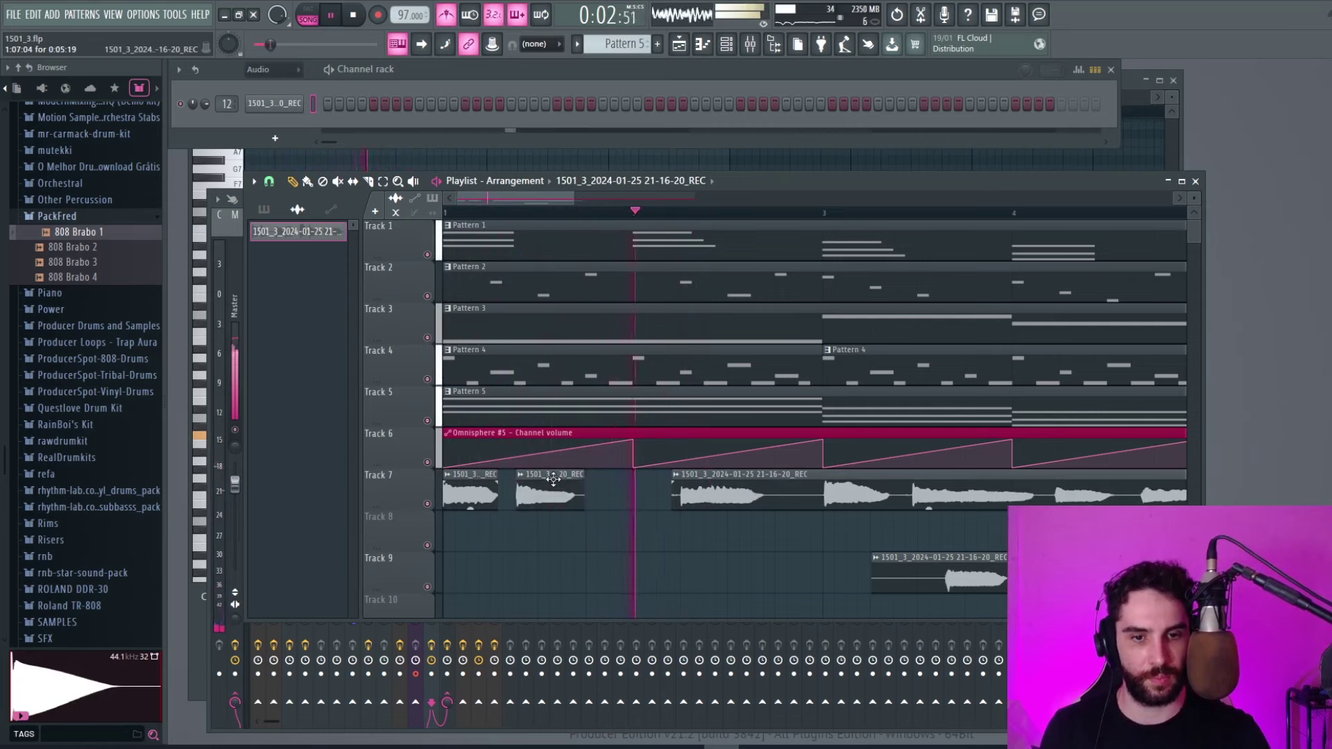
drag(714, 491, 721, 490)
key(space)
key(space)
drag(548, 197, 567, 202)
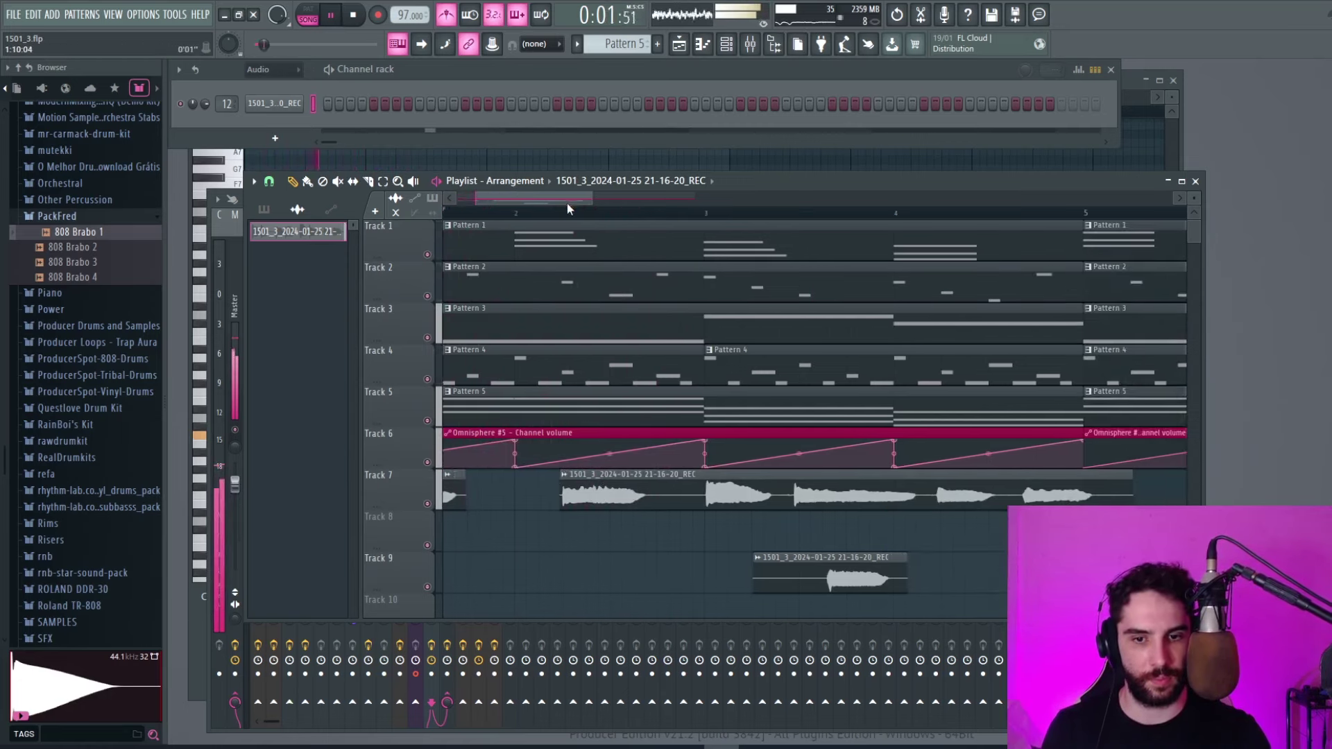
Check the vocal insert's Fruity Parametric EQ 2 and load Tremolator into effect slot 7
key(F9)
drag(432, 496, 431, 494)
click(1082, 401)
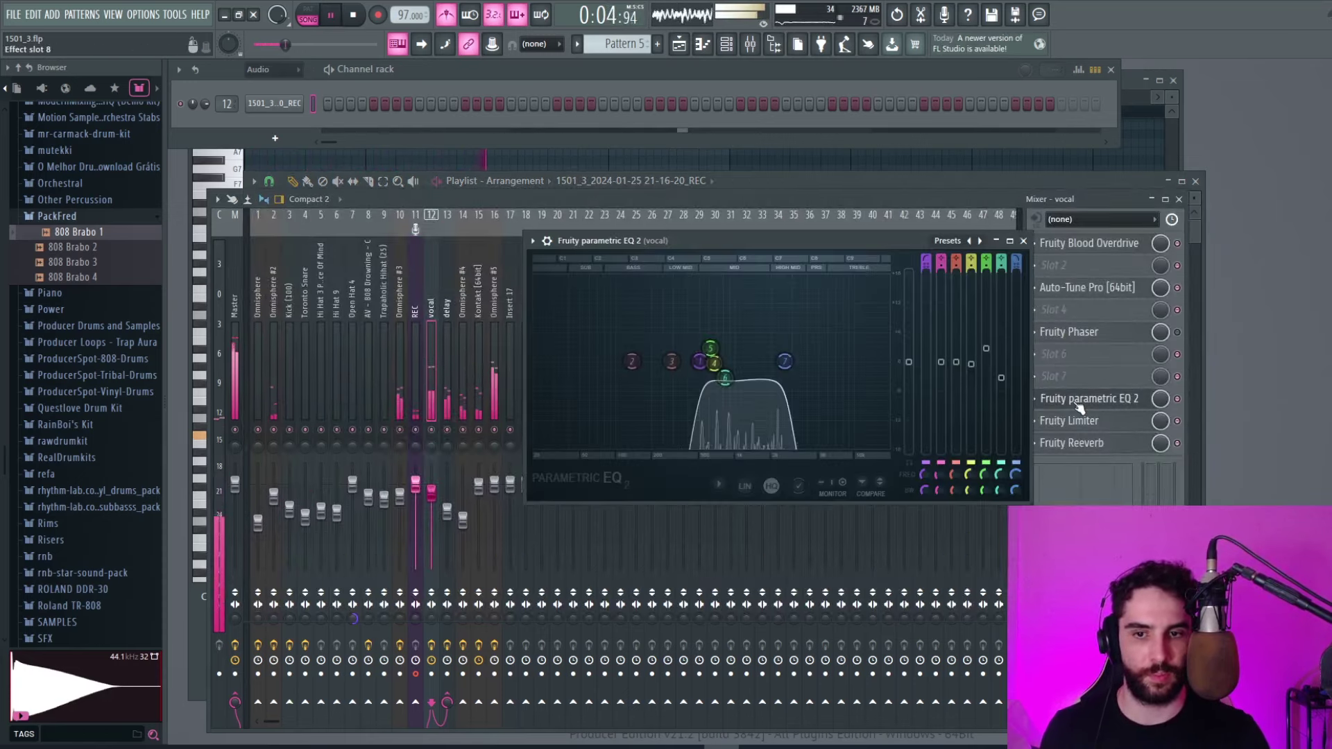
click(1023, 240)
click(1044, 376)
mouse_move(1061, 393)
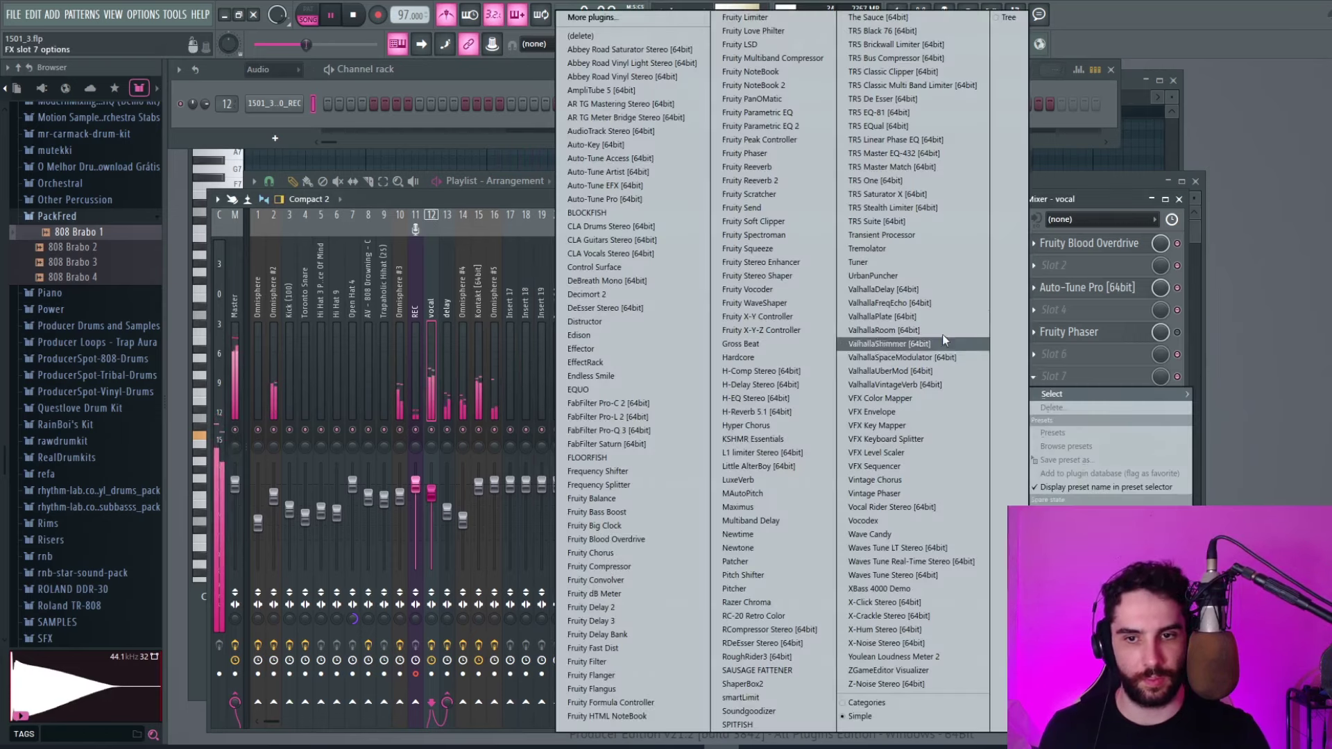
click(886, 251)
Delete the repeated pattern and automation clips on Tracks 1 to 6 after bar 4 in the playlist
click(680, 50)
drag(685, 199, 1172, 194)
right_click(646, 449)
right_click(645, 420)
right_click(643, 369)
right_click(641, 328)
right_click(638, 286)
right_click(634, 244)
right_click(612, 372)
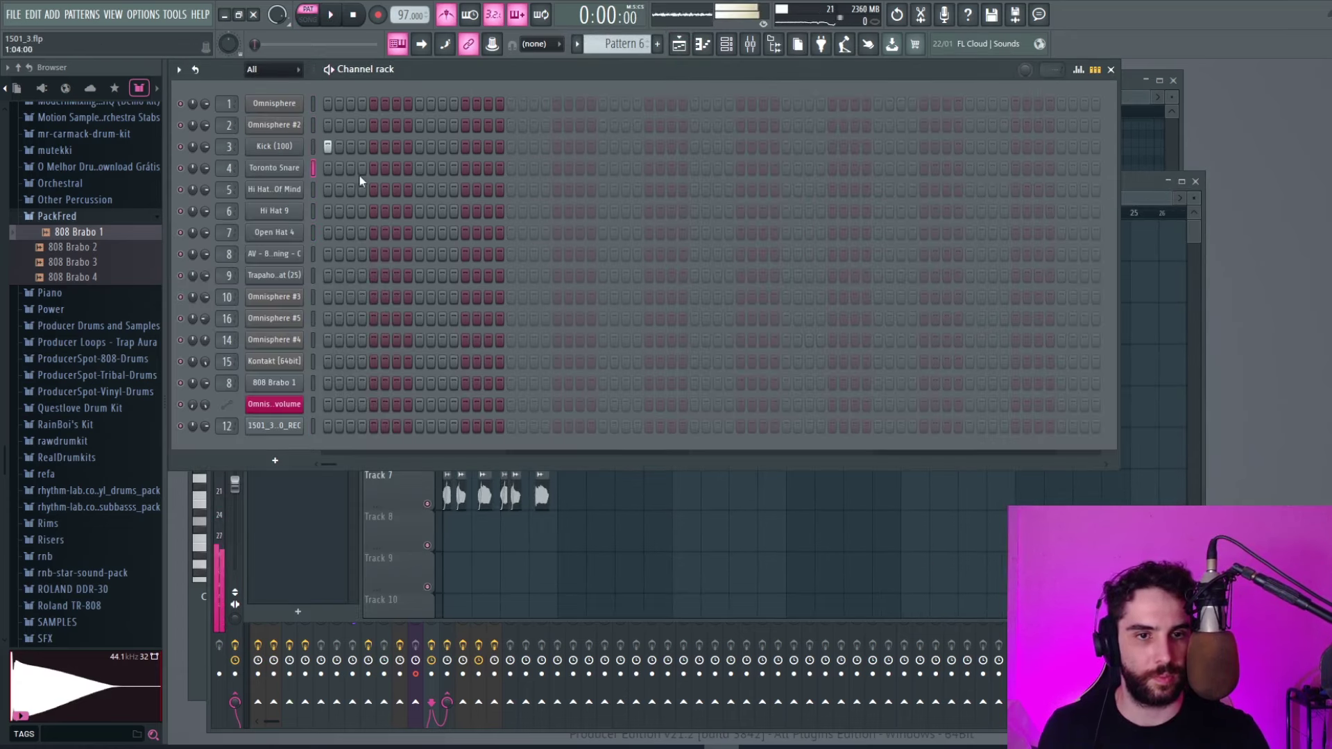
Program Pattern 6 with Toronto Snare hits on steps 9 and 25 and Kick hits on steps 19 and 21
click(419, 169)
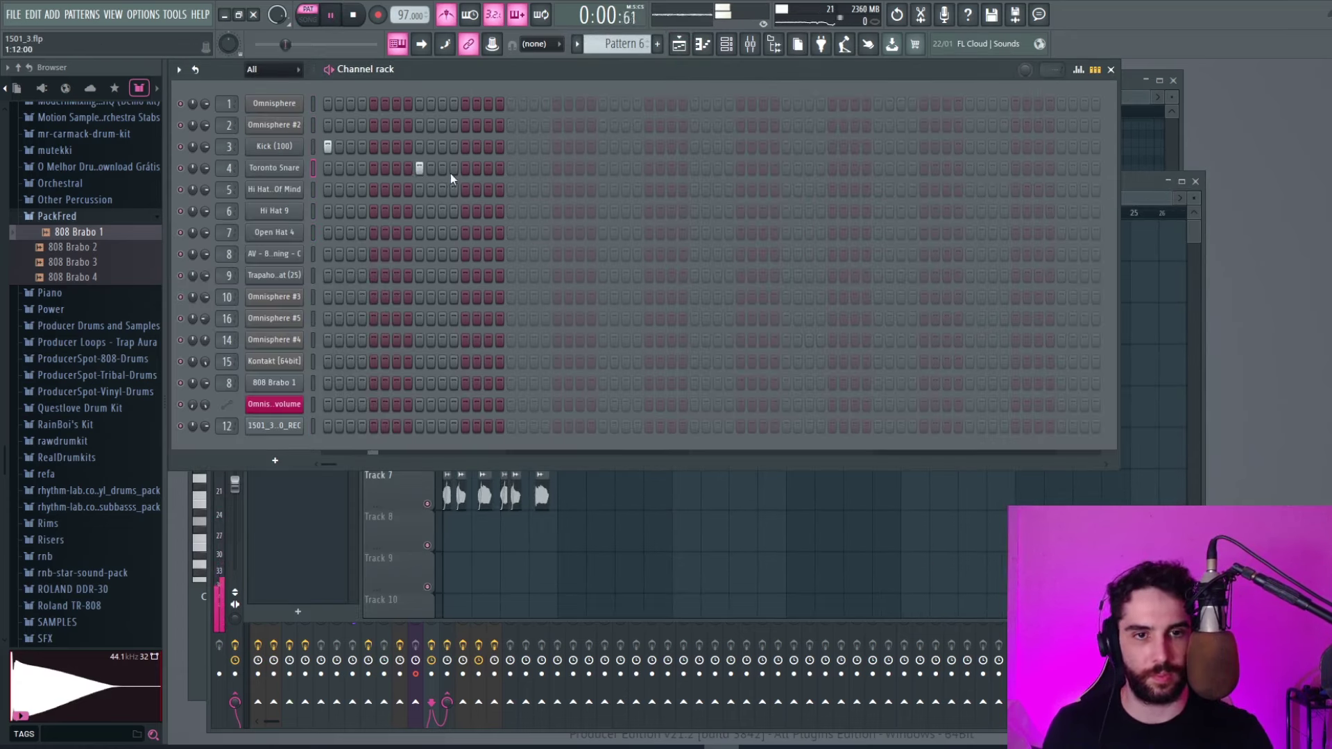
click(534, 147)
click(557, 146)
click(602, 167)
key(space)
Fill the Hi Hat 3 Peace Of Mind channel every 2 steps and play the pattern
right_click(306, 187)
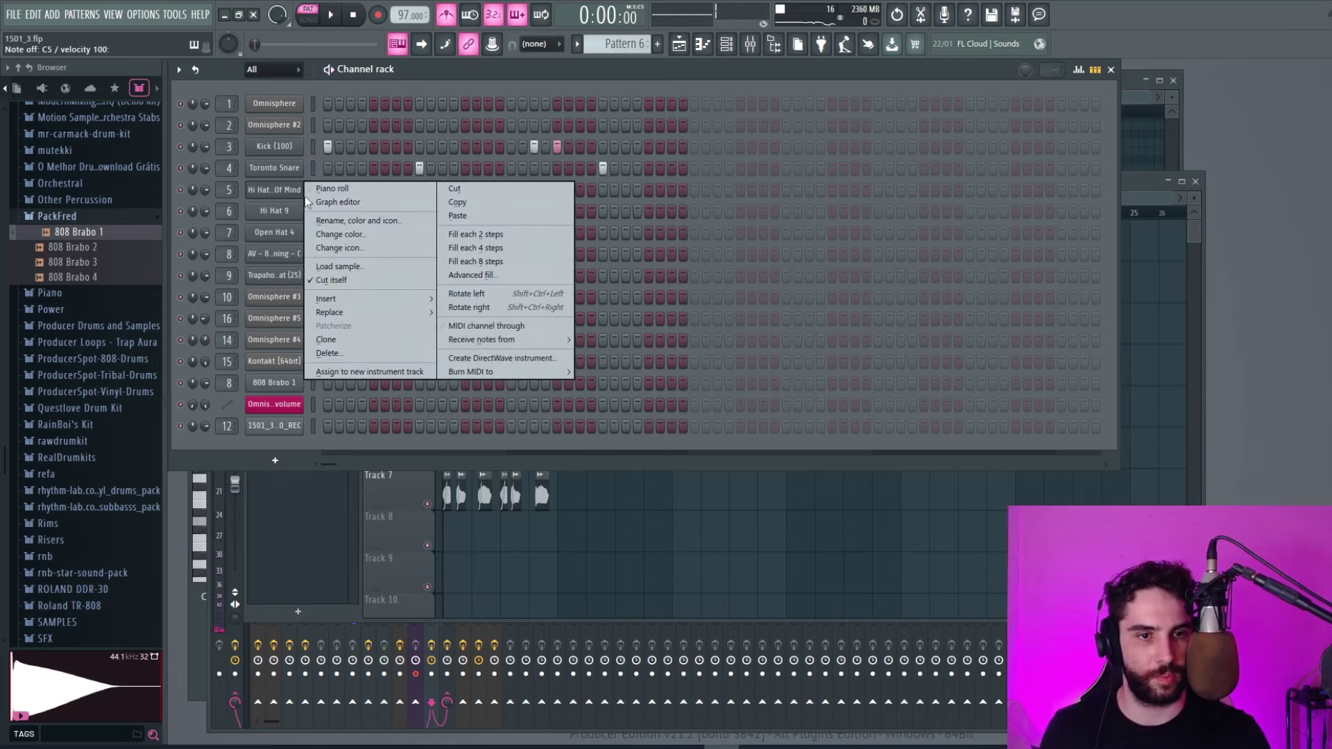
click(470, 235)
key(space)
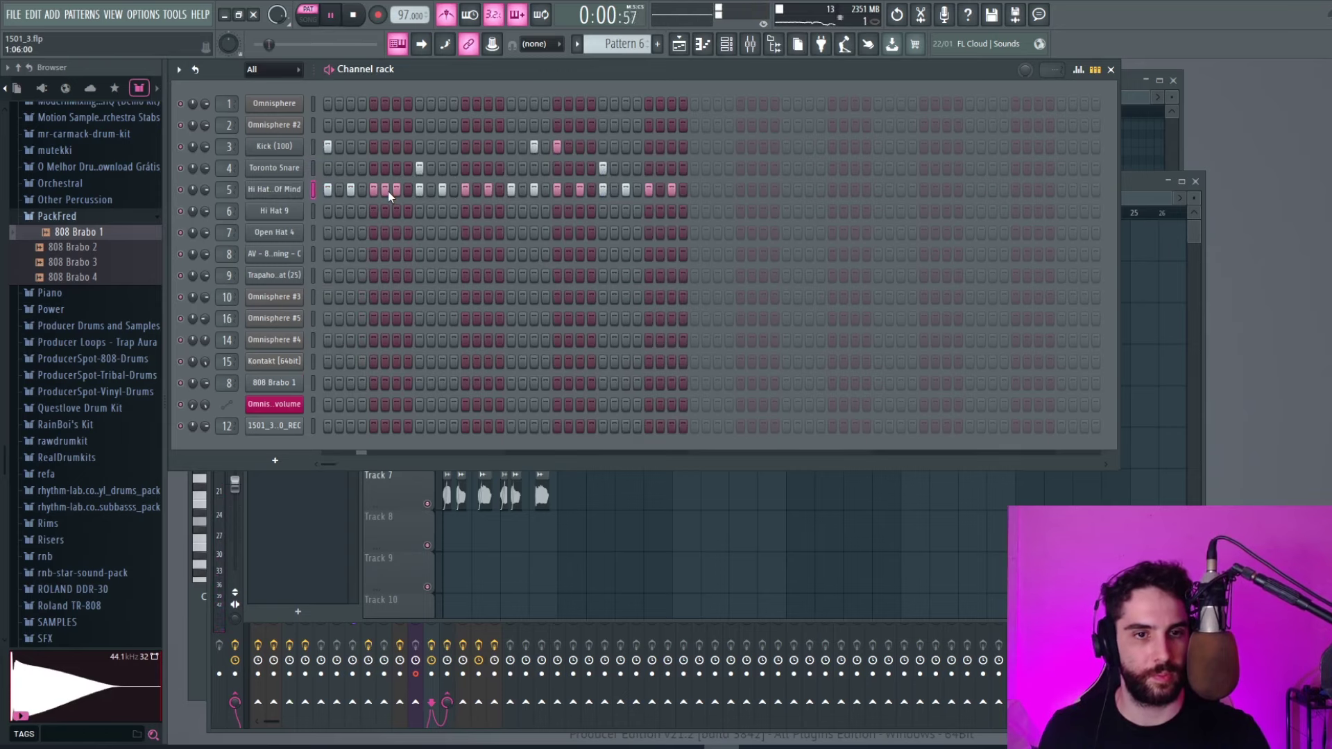
key(space)
In the hi-hat's piano roll, set the snap to 1/3 step and paint a six-note D5 roll from step 7 of bar 1
right_click(304, 186)
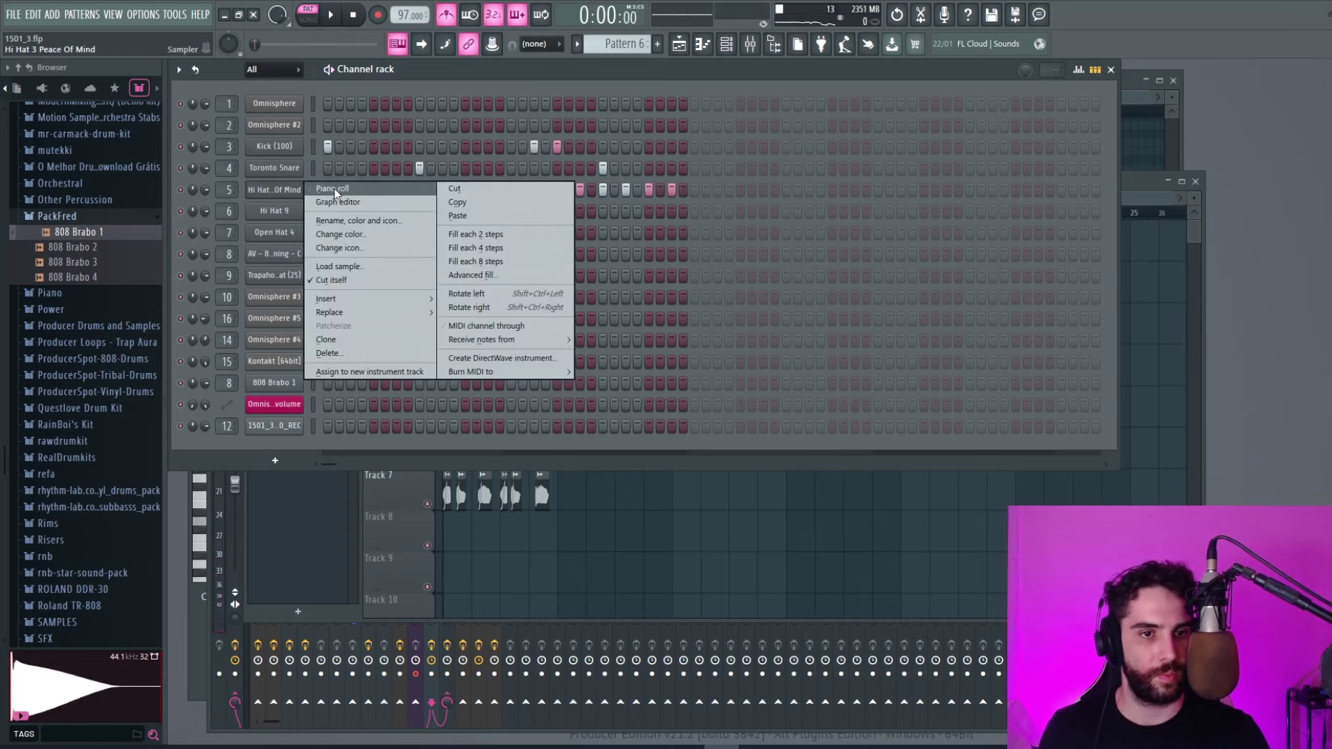
click(317, 187)
drag(1145, 93, 650, 94)
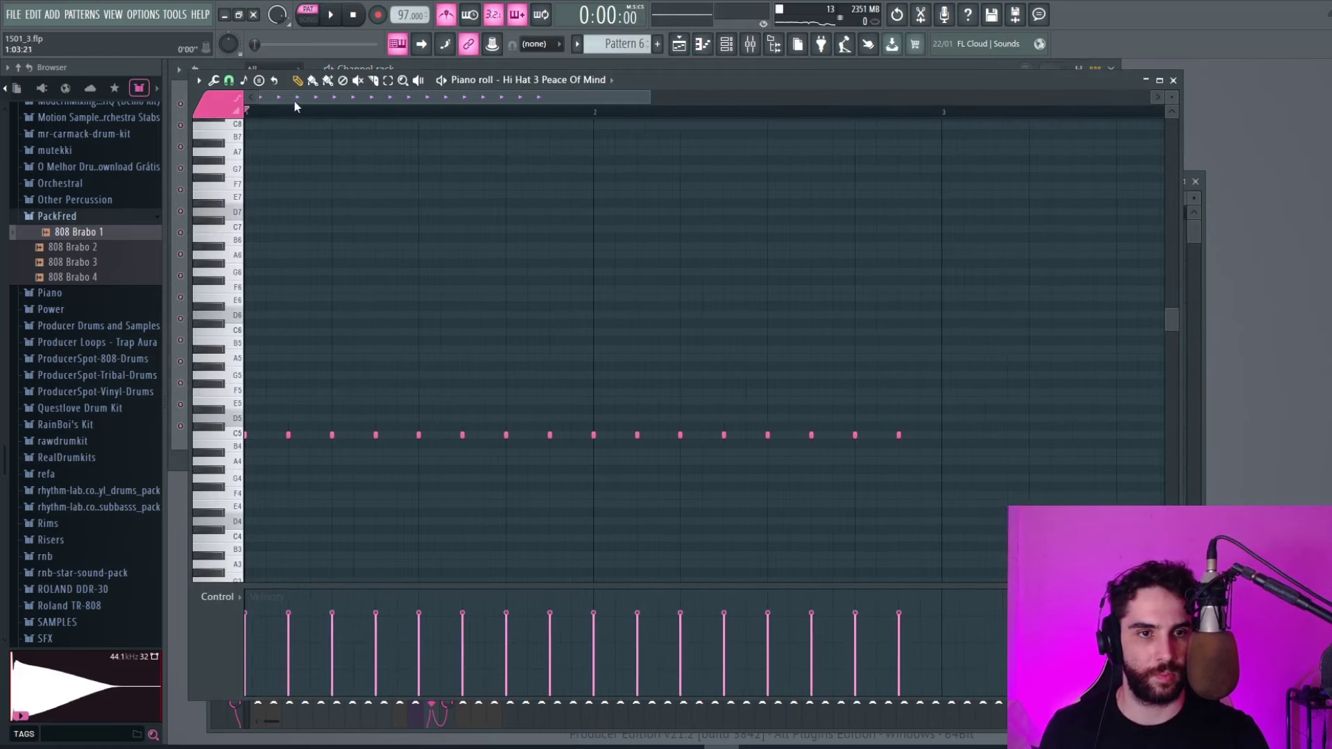
click(261, 83)
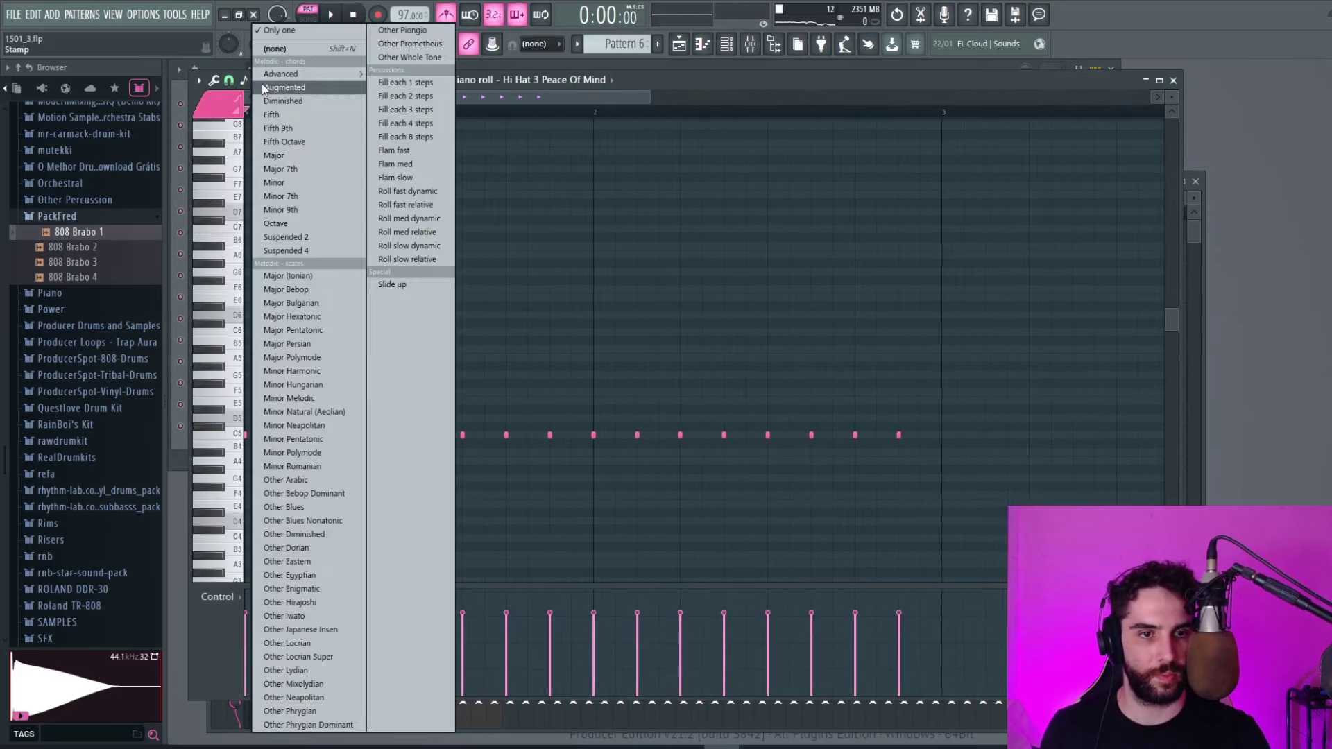
click(230, 81)
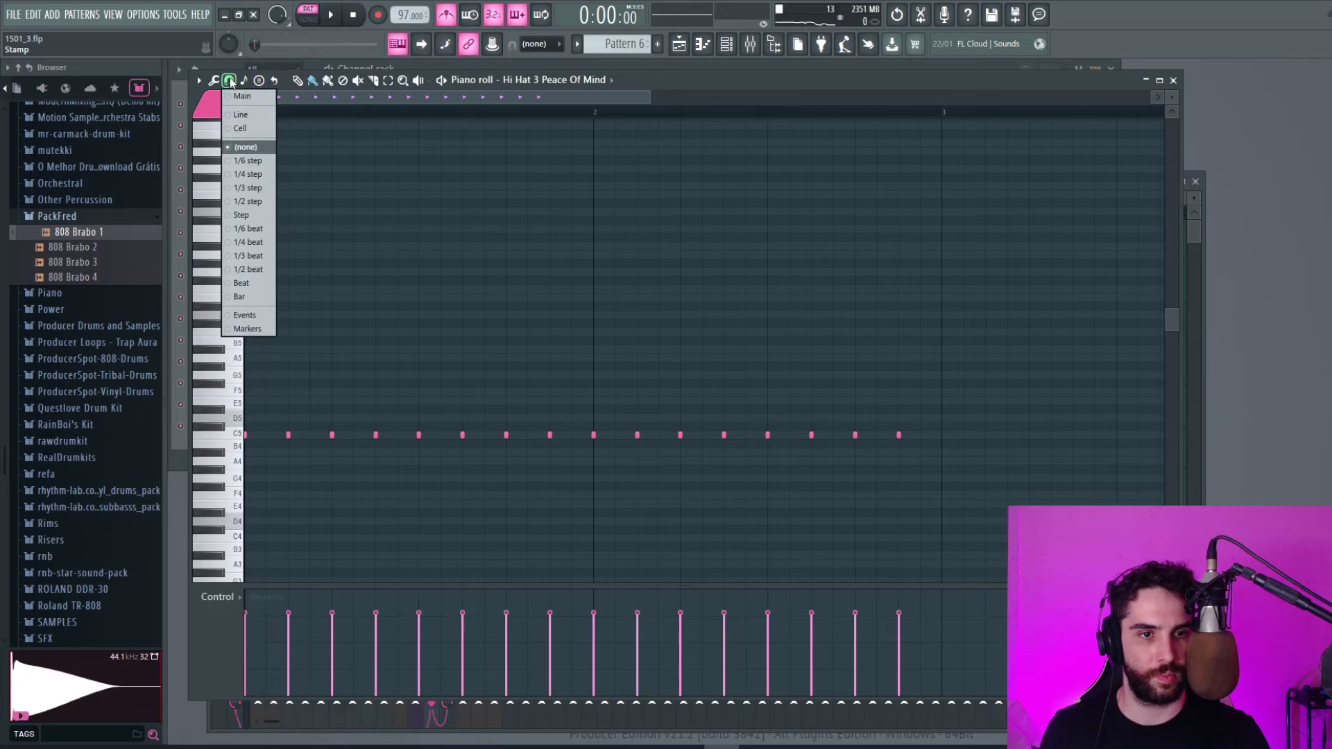
click(250, 180)
key(space)
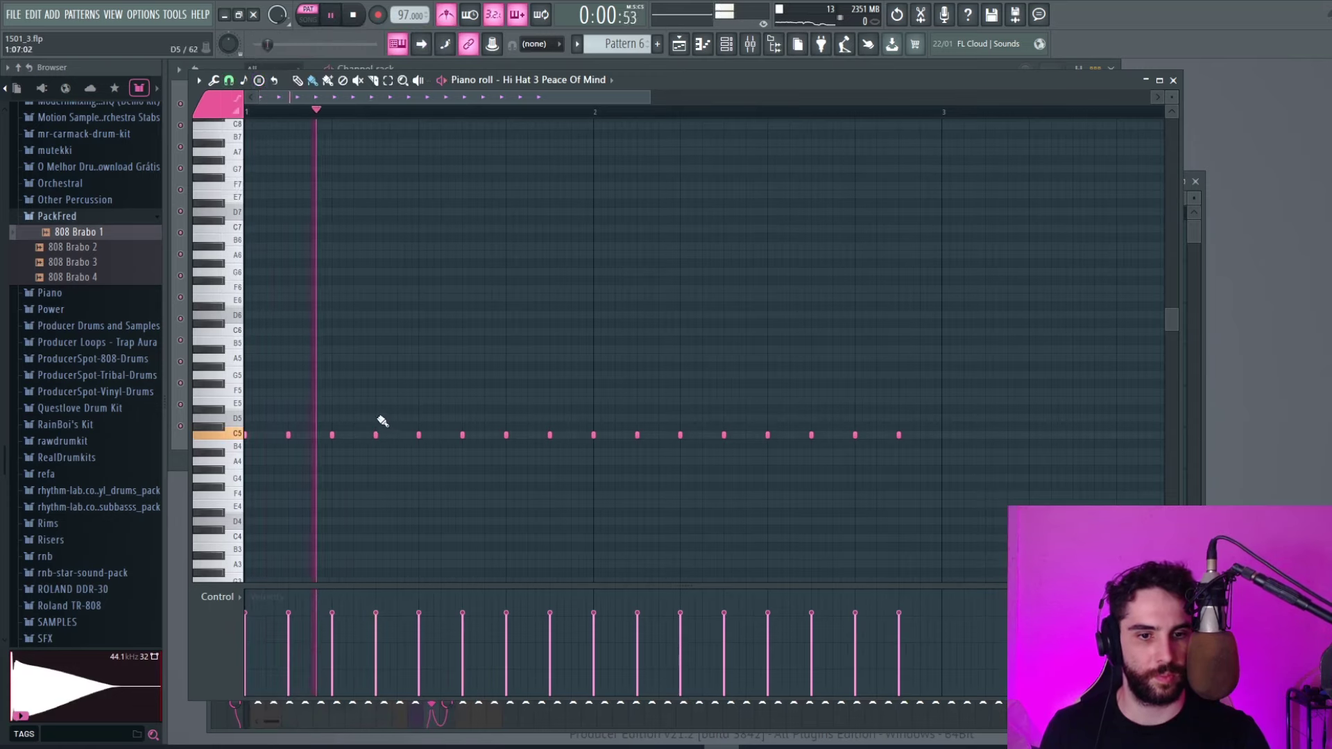
drag(375, 418, 419, 418)
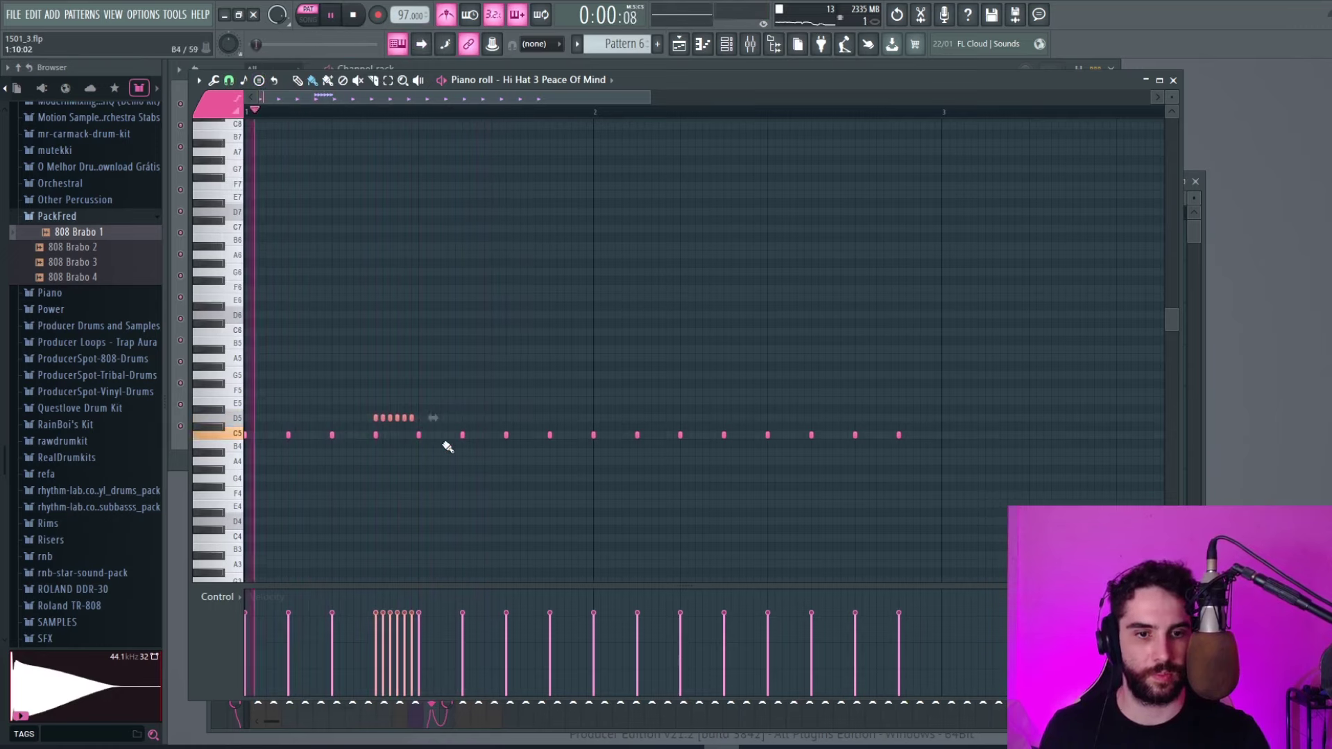
Paint a four-note C4 hi-hat roll in bar 2's third beat and lower both rolls' velocities to roughly half
scroll(446, 444, down, 2)
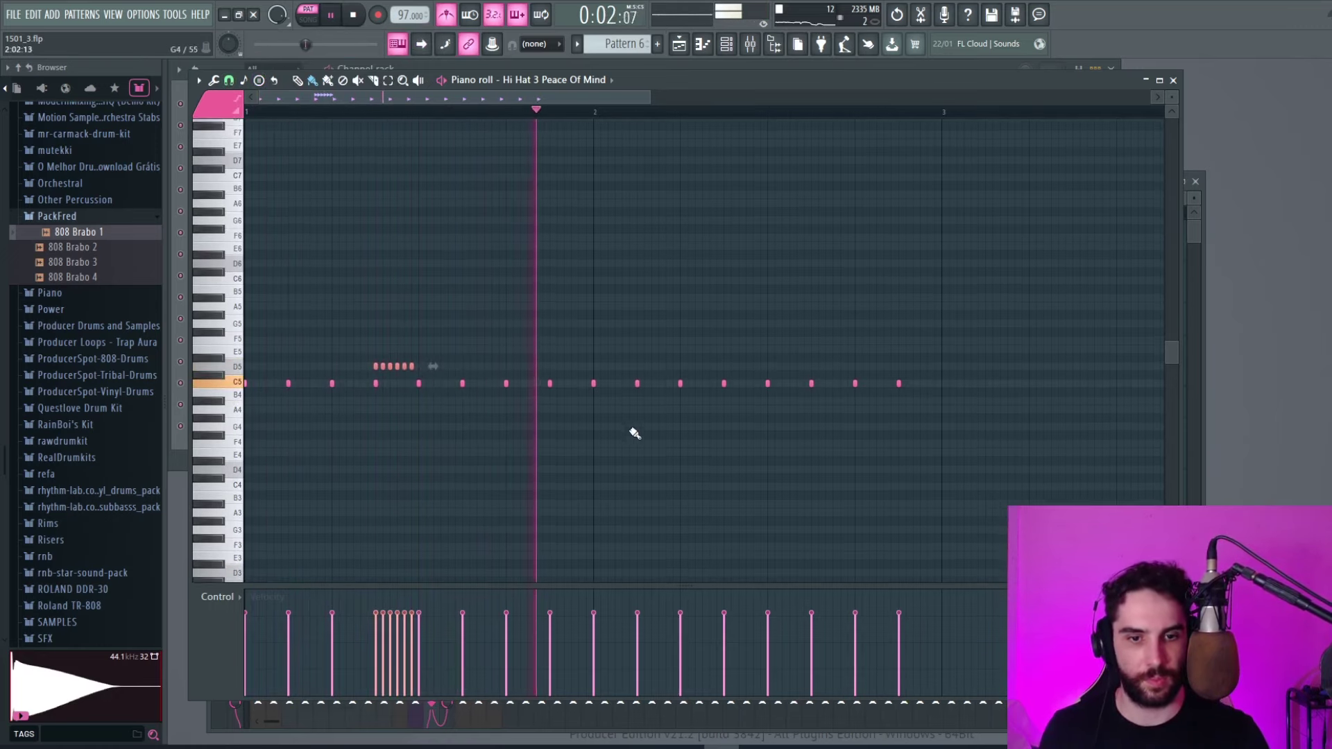
drag(774, 487, 799, 488)
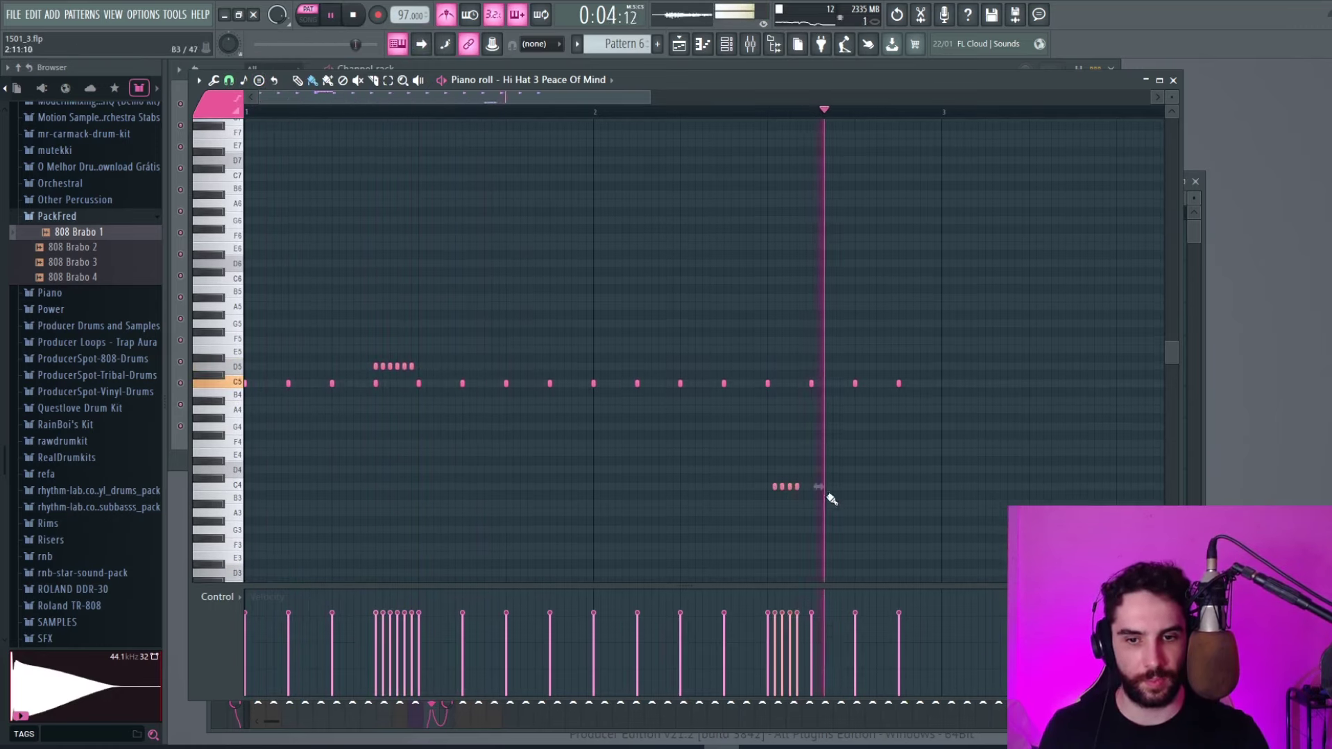
drag(777, 648, 797, 648)
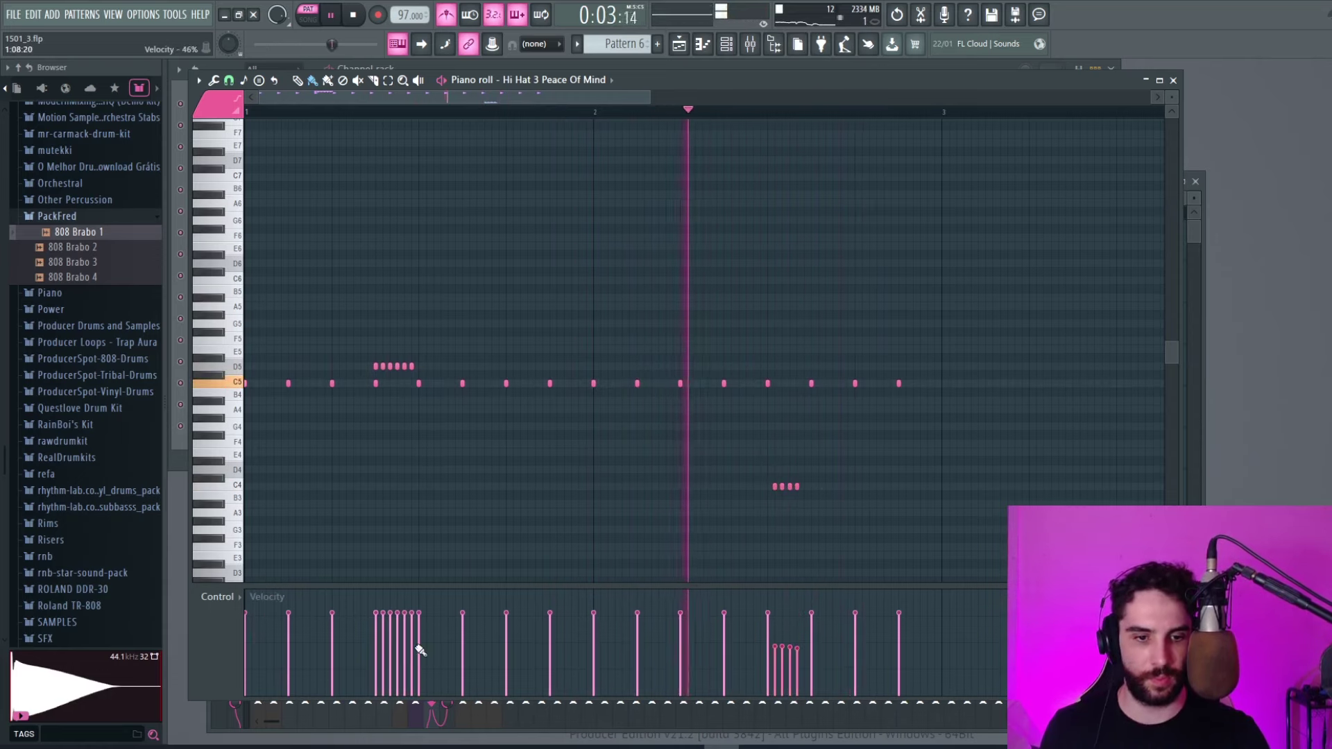
drag(418, 646, 389, 644)
Restore the C5 hit after the first roll to near-full velocity and lower four other C5 hits to roughly half
click(419, 616)
click(506, 650)
click(592, 646)
click(680, 650)
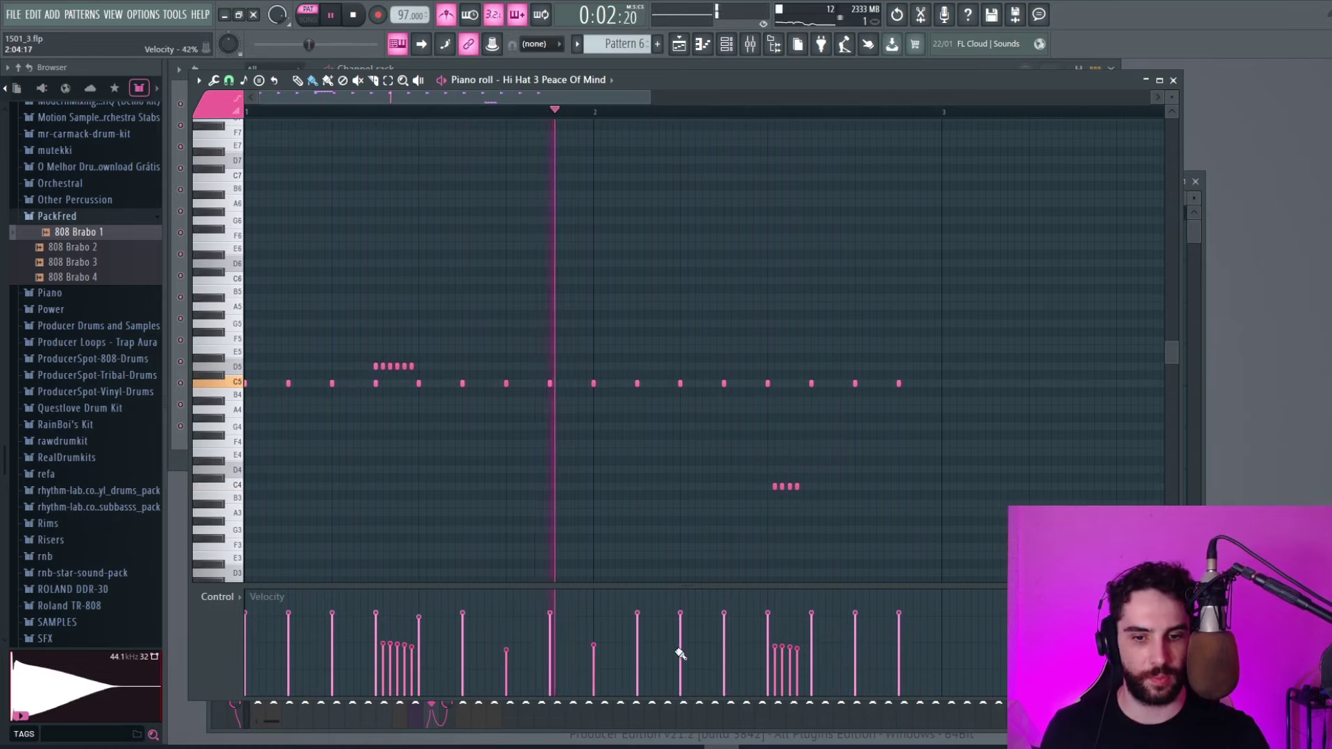
click(854, 645)
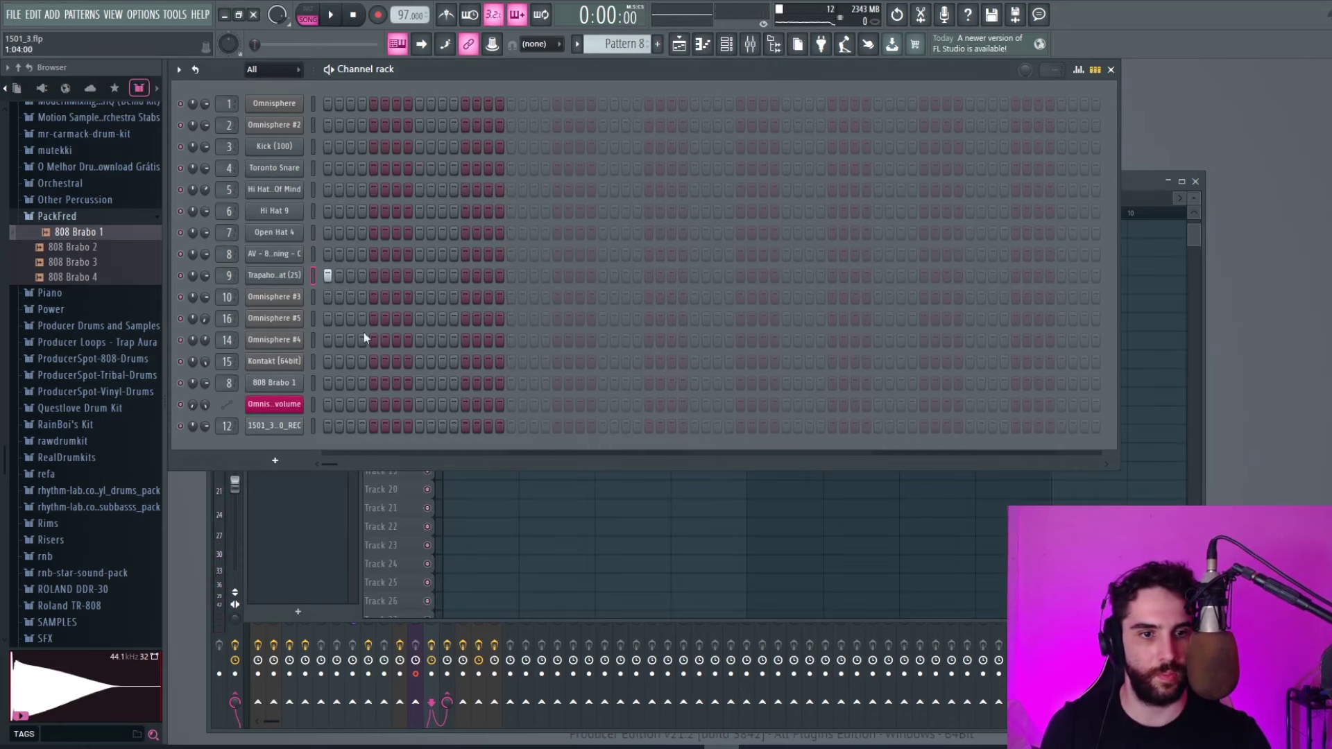
Add a Diva synth channel with the TUC Deep Click bass preset from Favourite 8
click(277, 461)
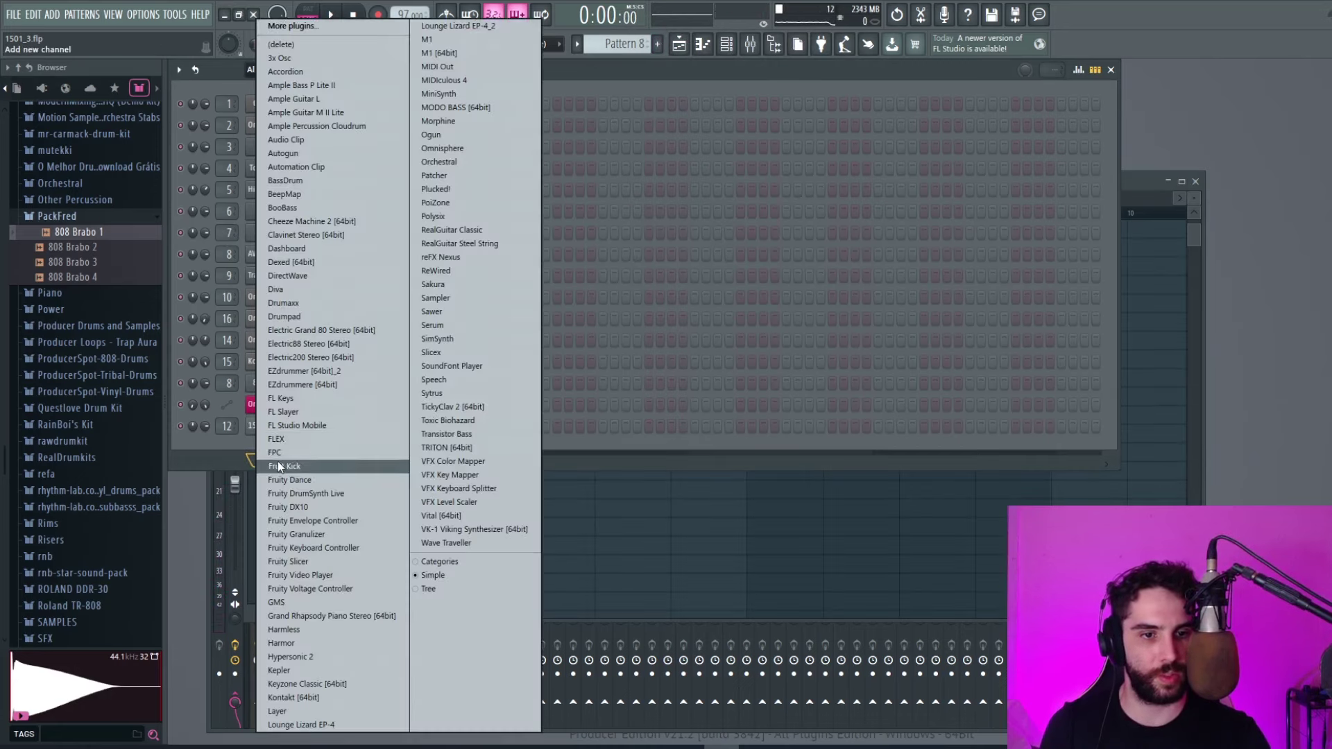
click(297, 289)
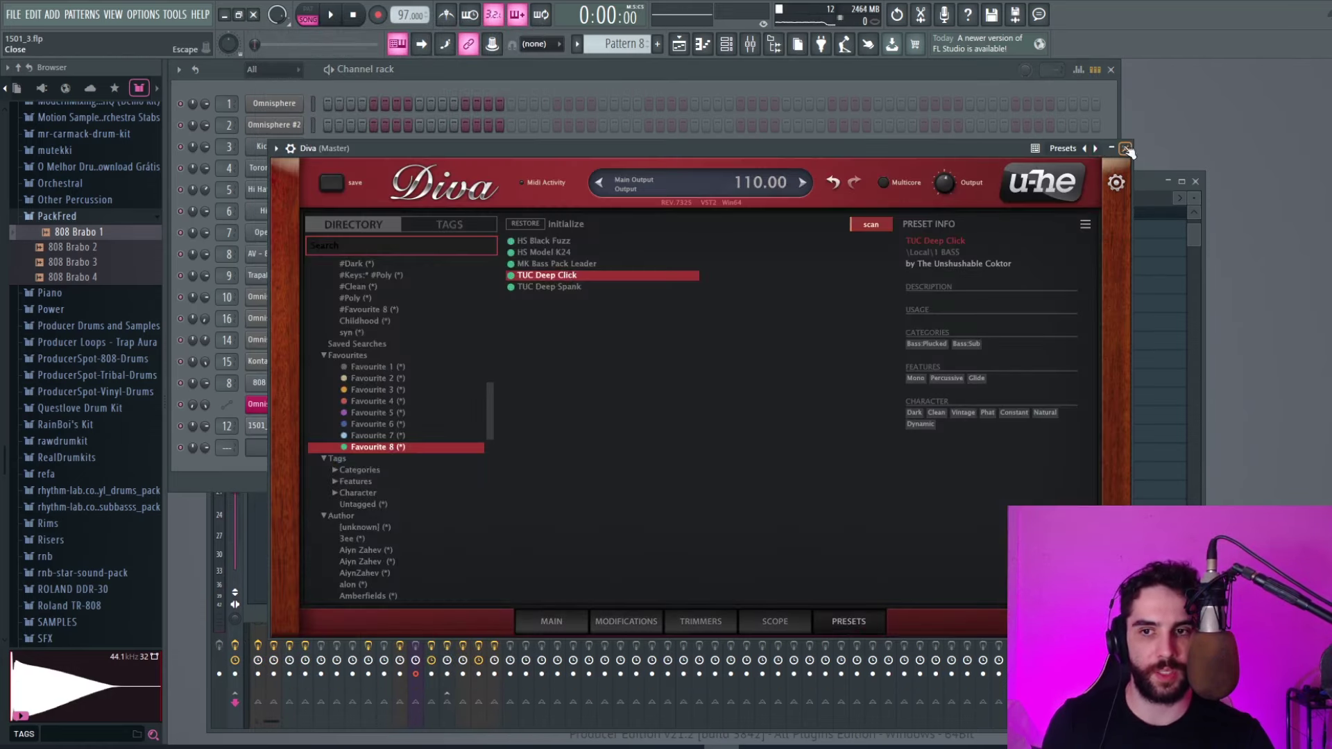
click(1125, 148)
Copy Pattern 3's Kontakt bass notes to Diva in new Pattern 9, place it on Track 11 over bars 1 to 4, and play
click(677, 46)
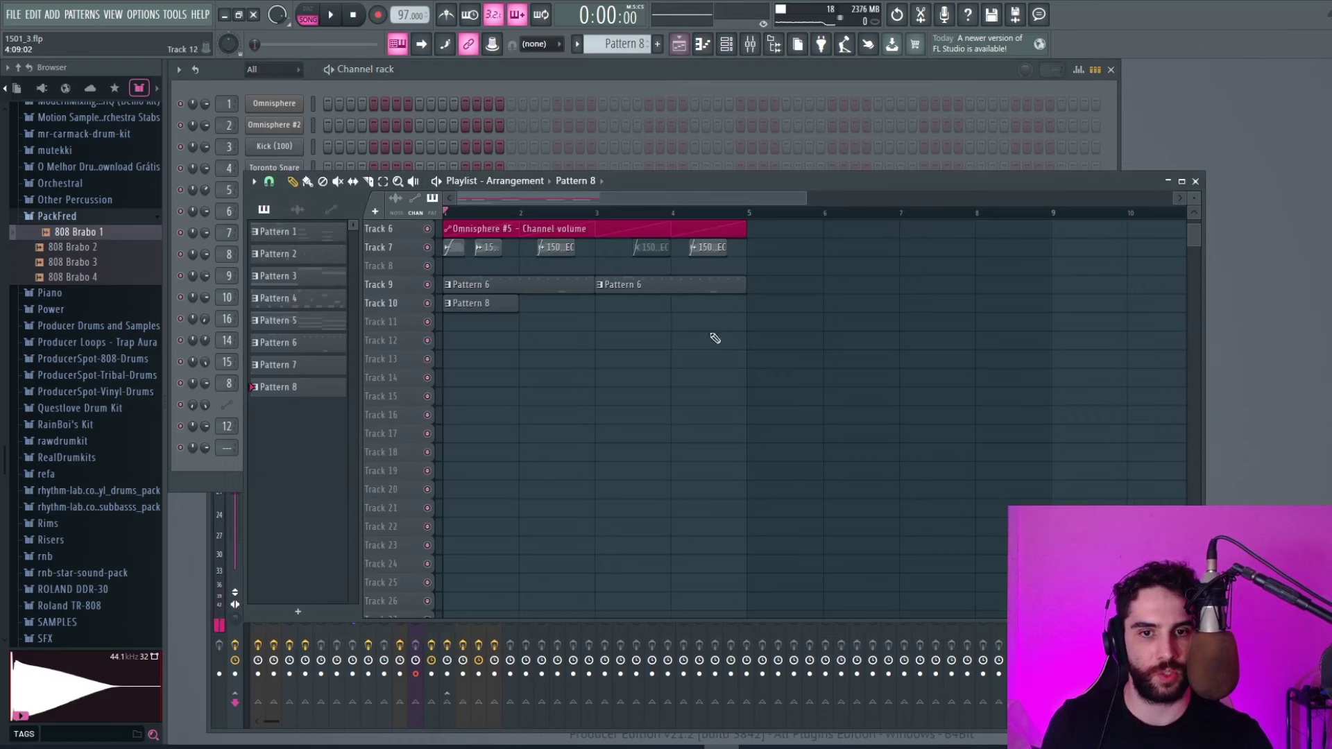
double_click(621, 270)
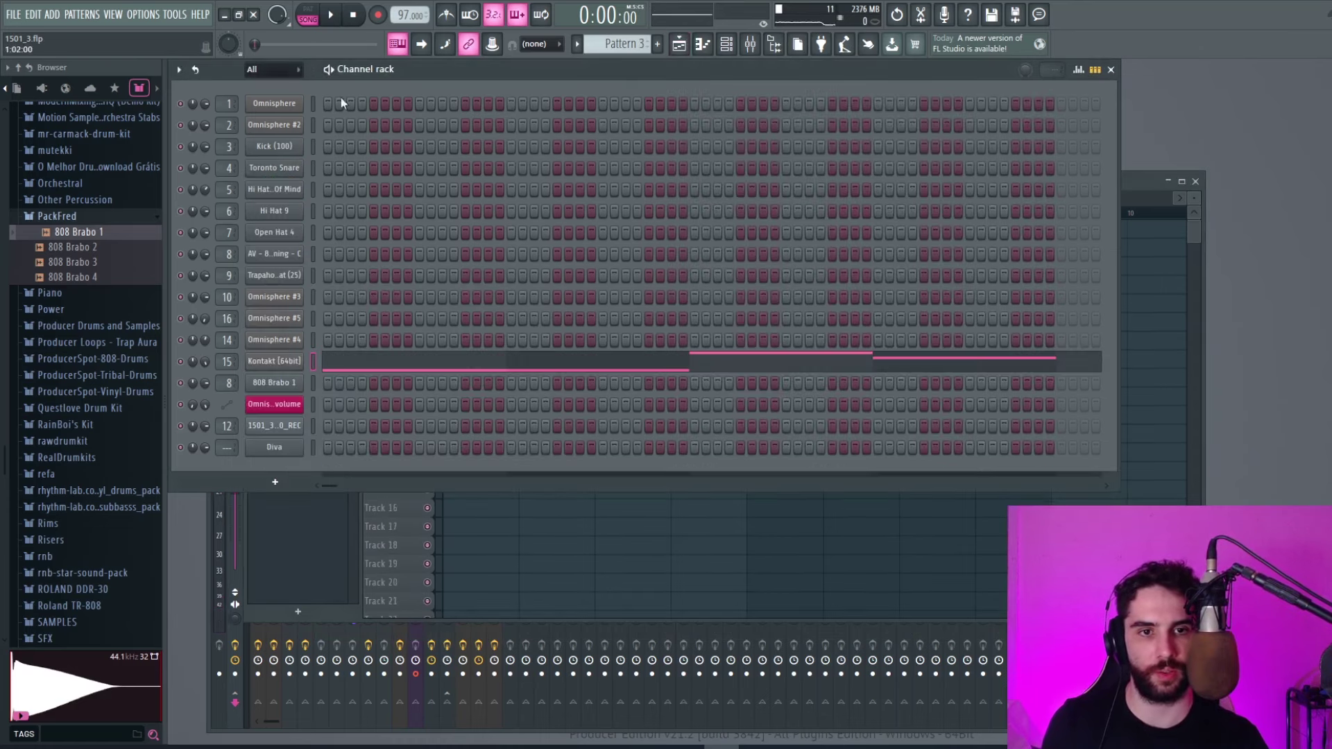
click(330, 15)
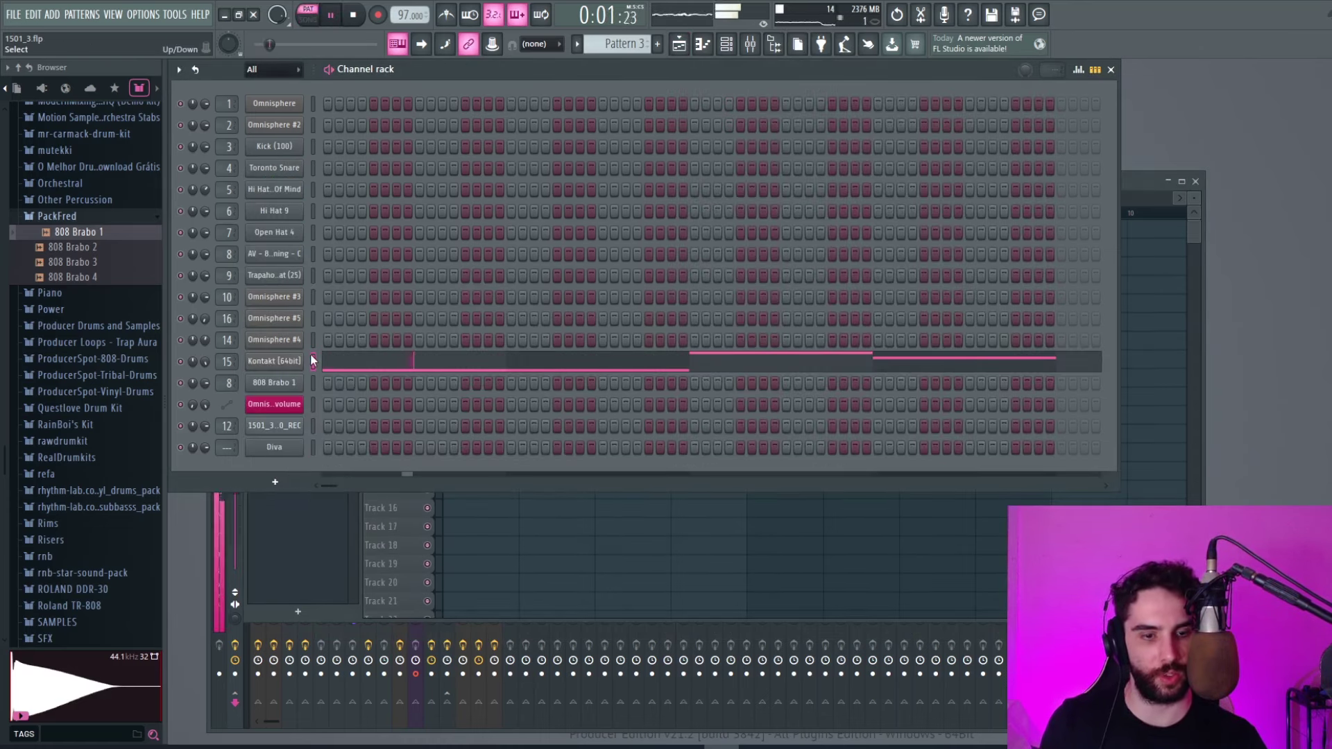
click(657, 45)
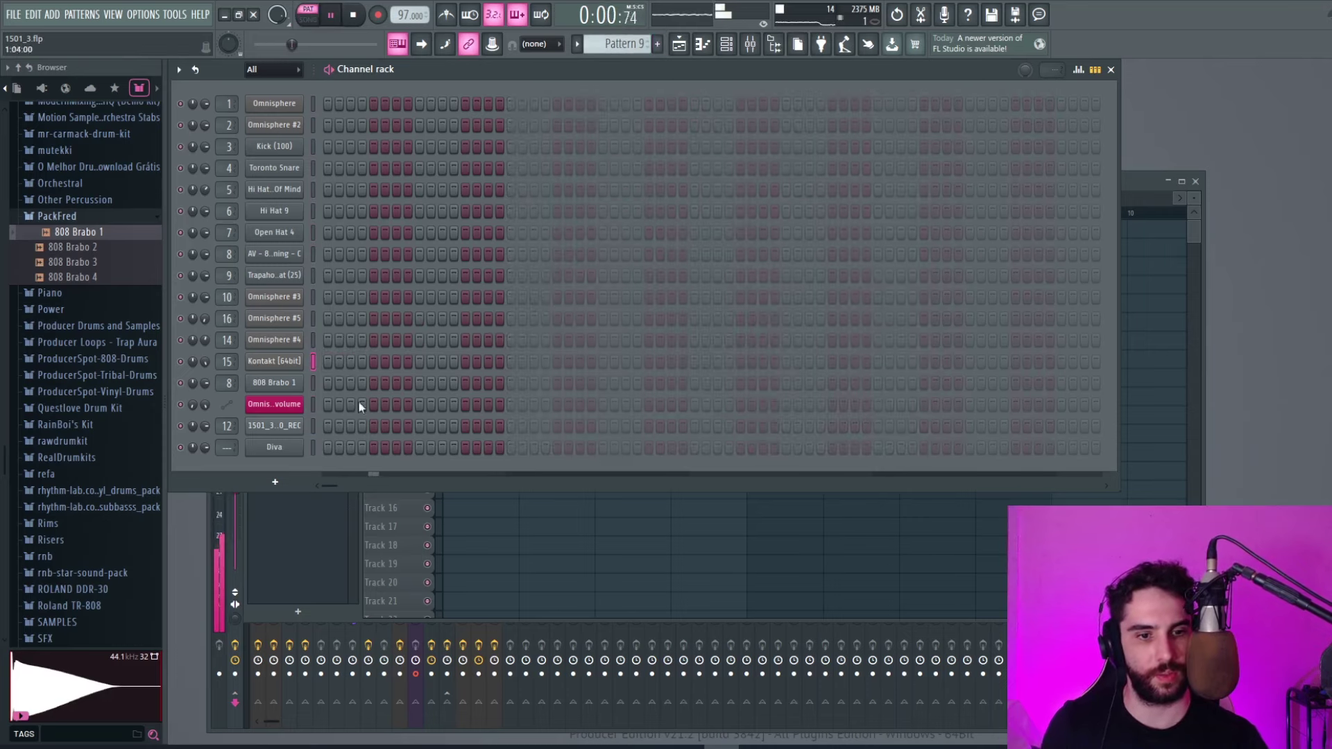
key(space)
key(F5)
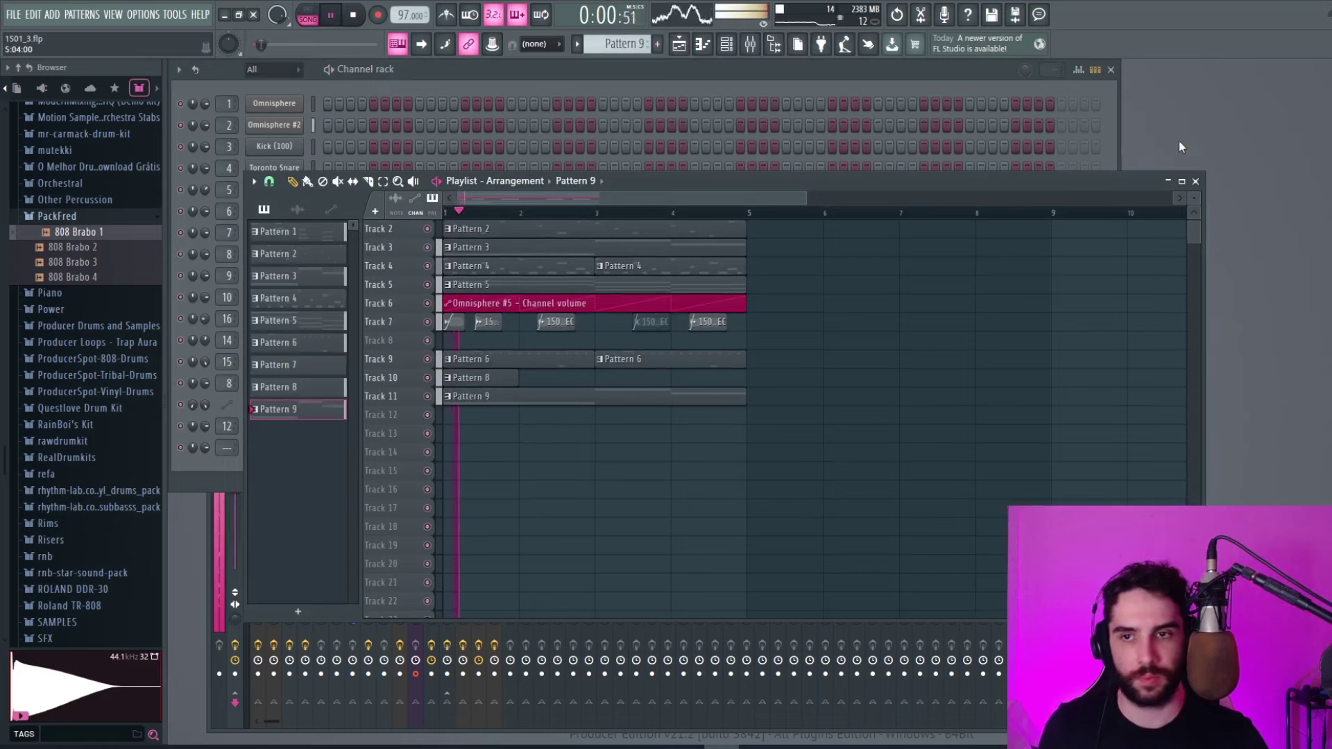
Route the Diva channel to mixer insert 17 and lower its fader to 67% (-7.9 dB) during playback
key(F6)
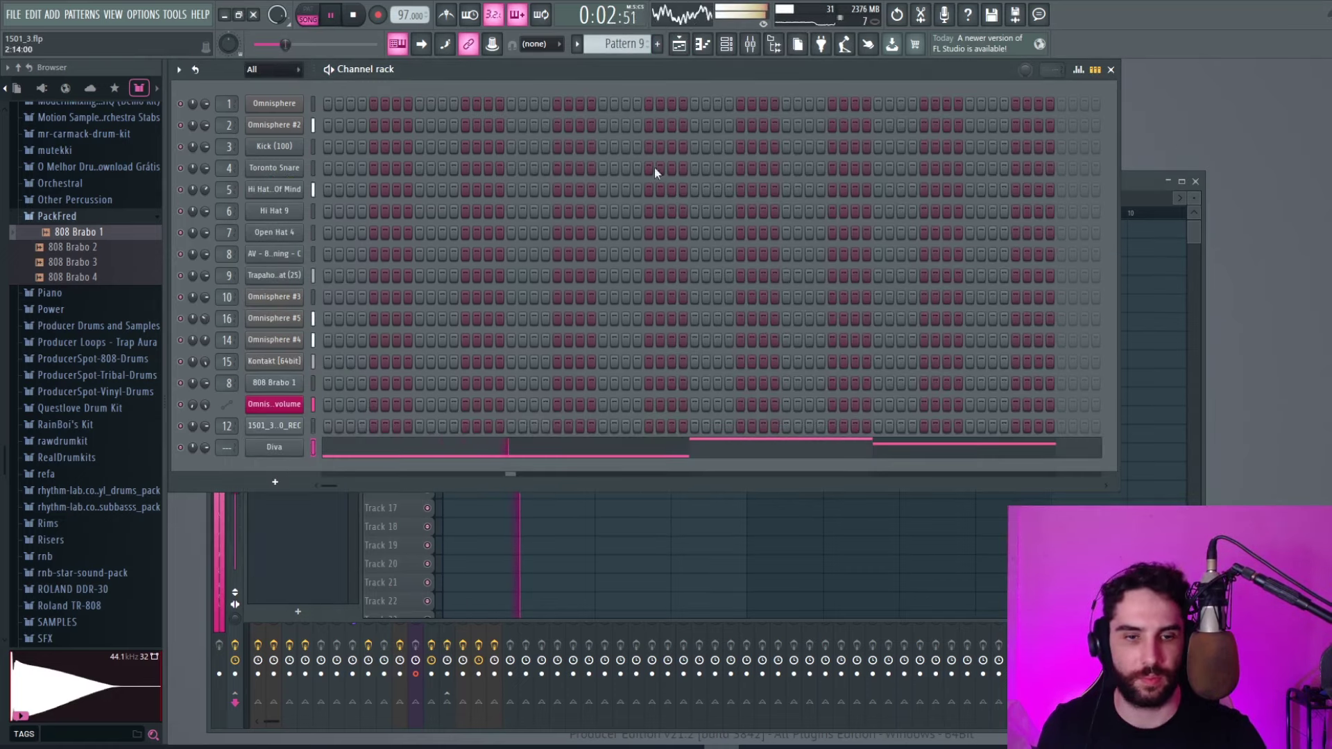
key(F9)
click(515, 289)
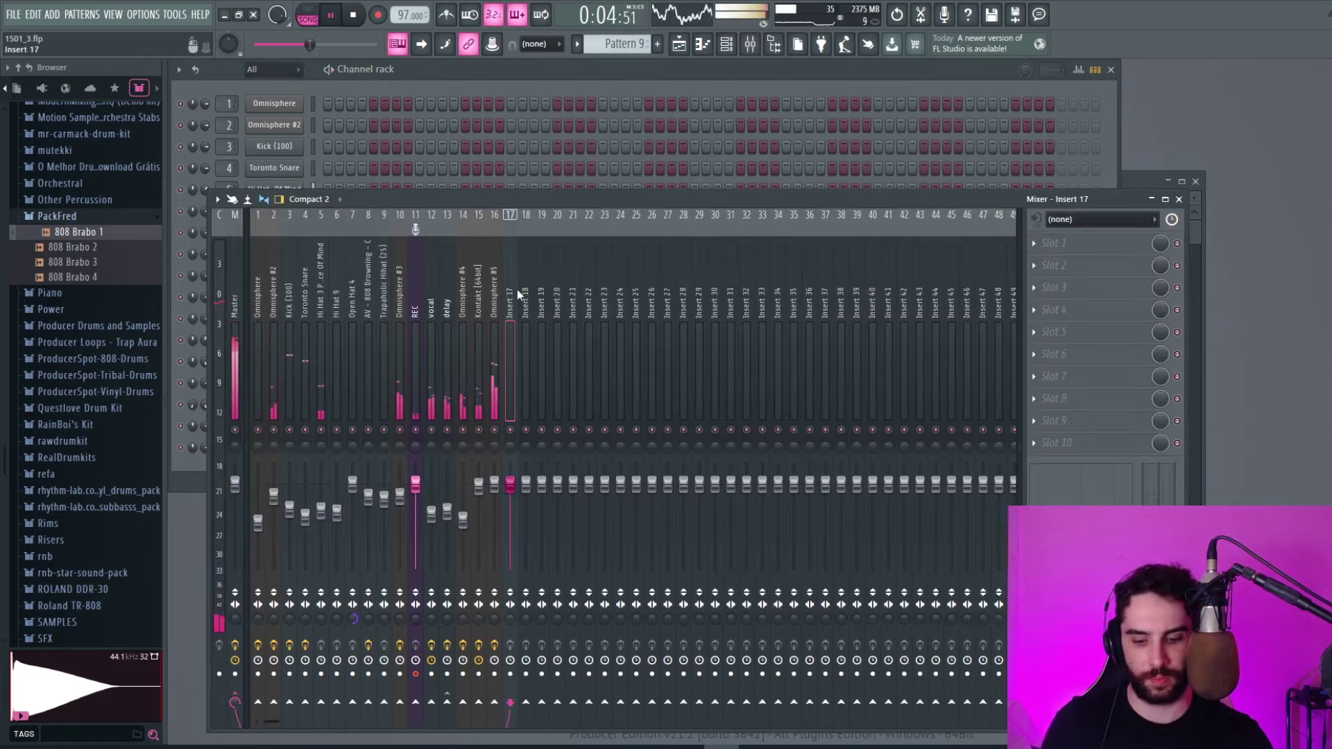
key(ctrl+l)
drag(510, 484, 510, 486)
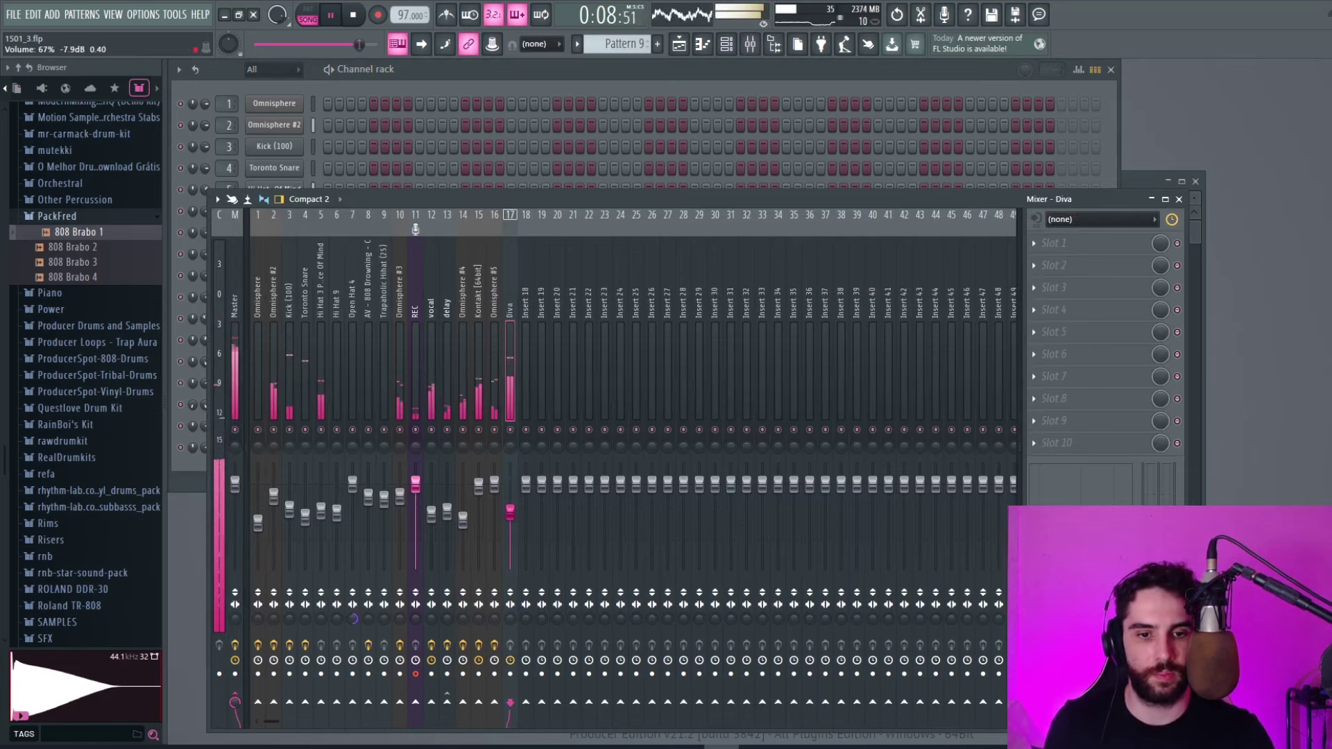
key(space)
Open Pattern 9's Diva notes in the piano roll and audition the D4 key during playback
key(F5)
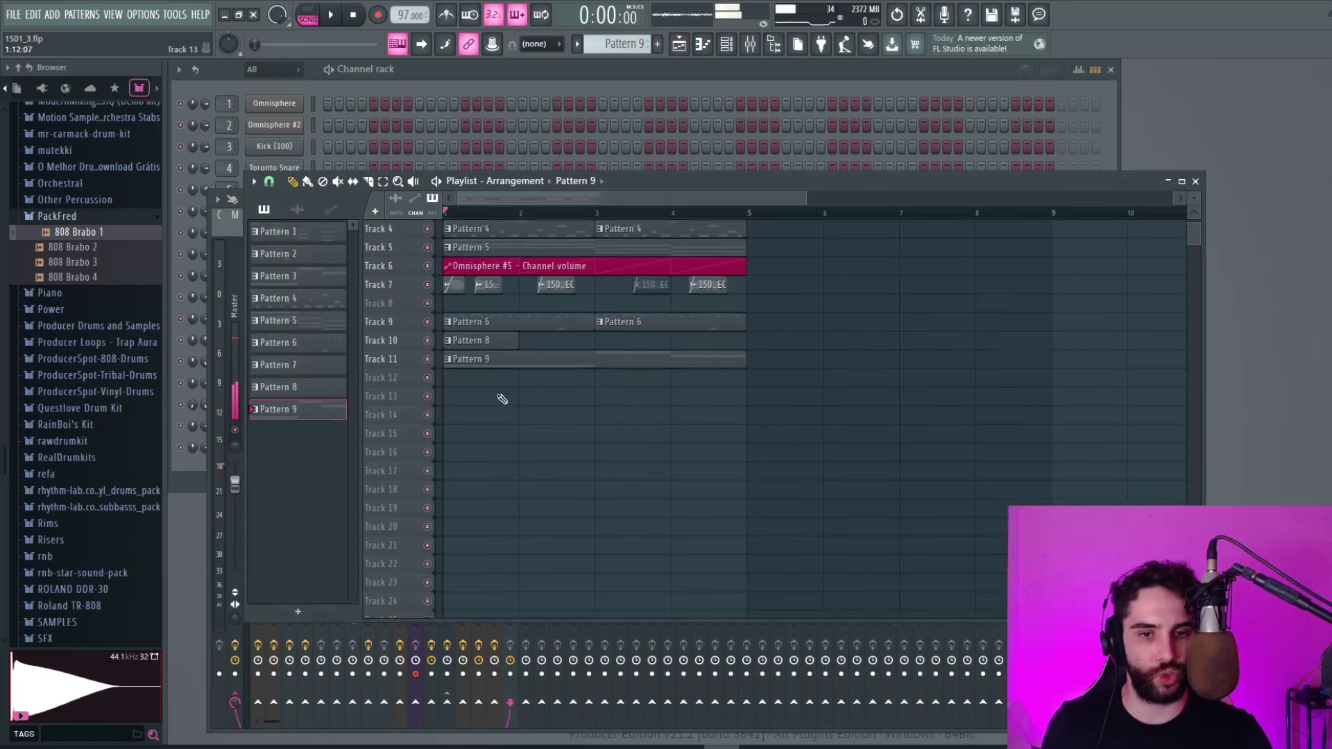
double_click(509, 358)
scroll(488, 220, down, 5)
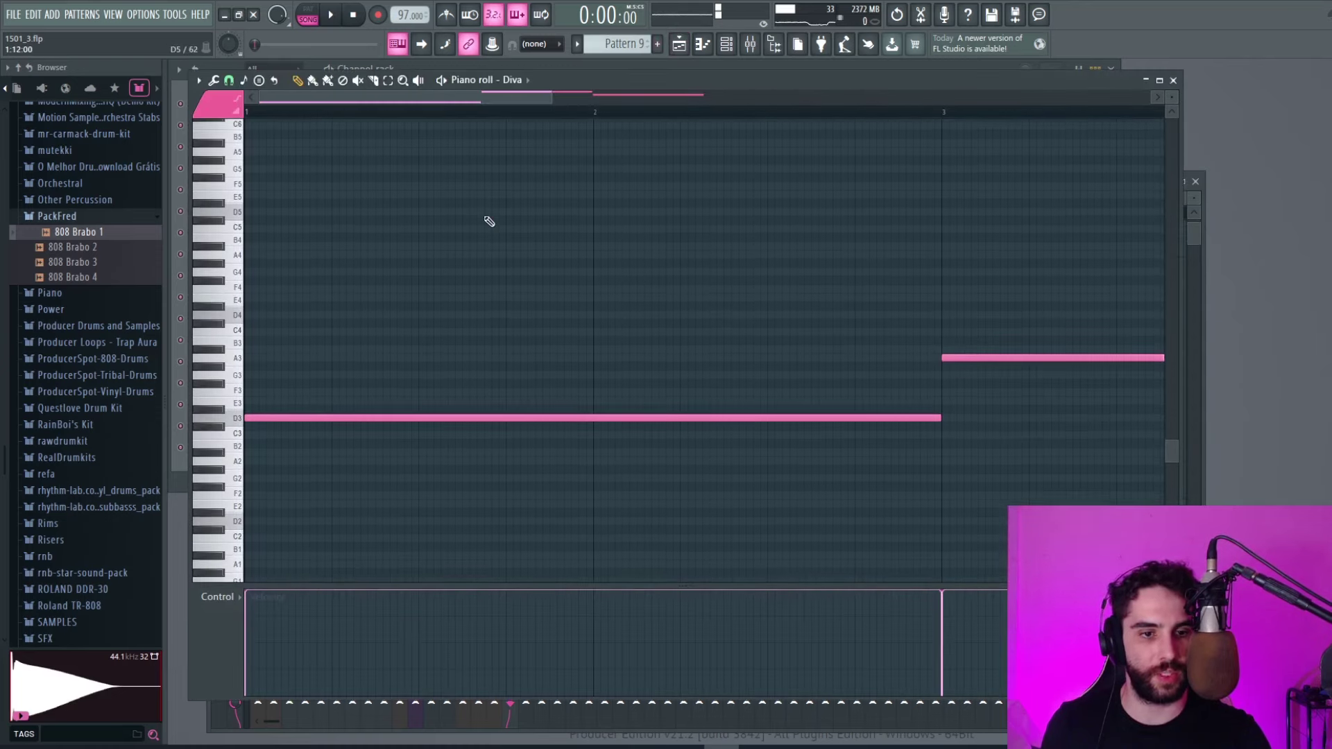
key(space)
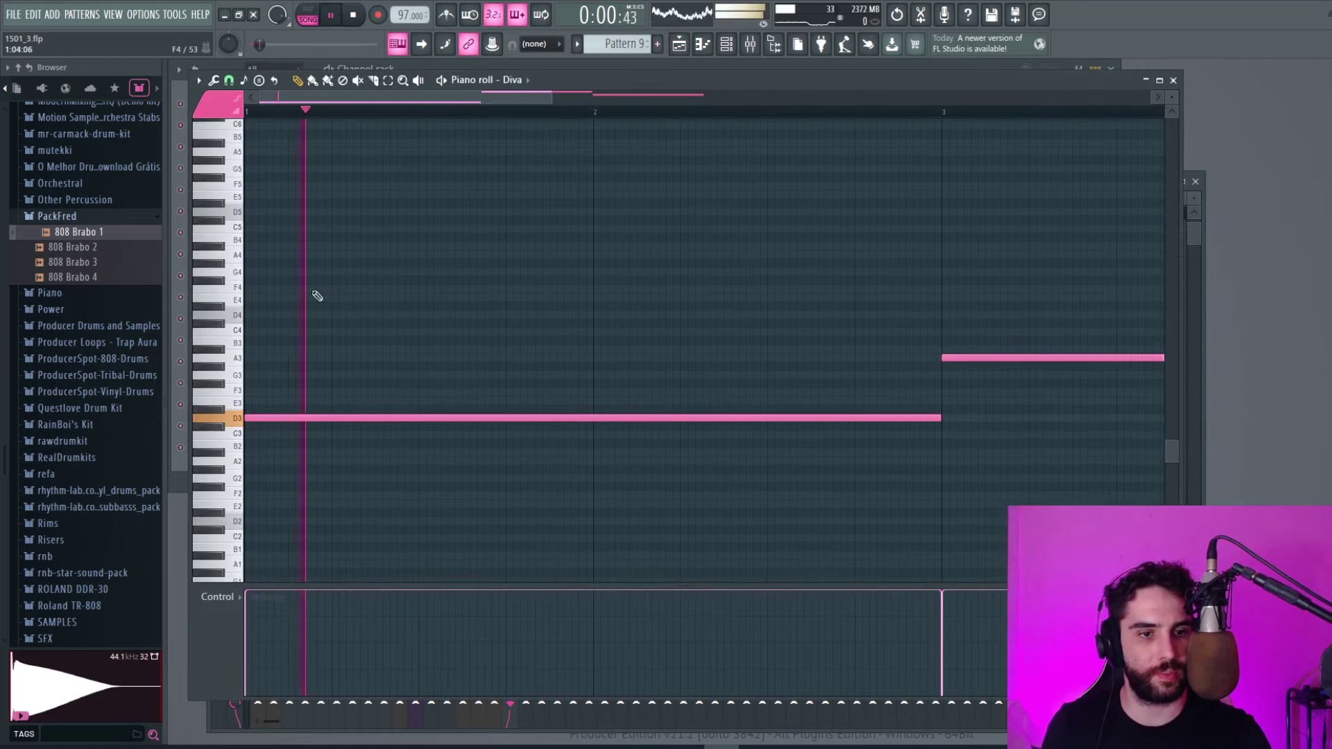
click(238, 316)
key(space)
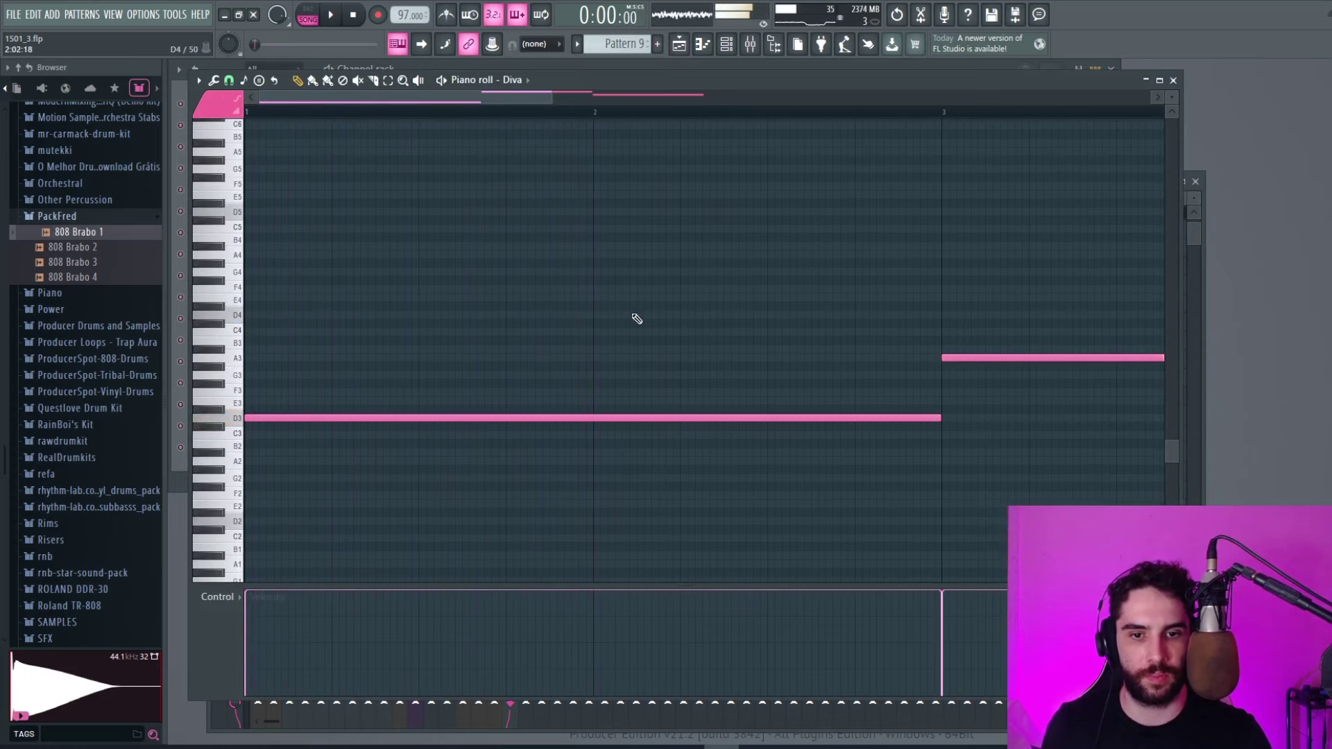
With snap set to none, add short notes at D4 early in bar 2 and at F4 early in bar 4
click(629, 315)
key(space)
drag(633, 315, 669, 314)
click(229, 80)
click(254, 147)
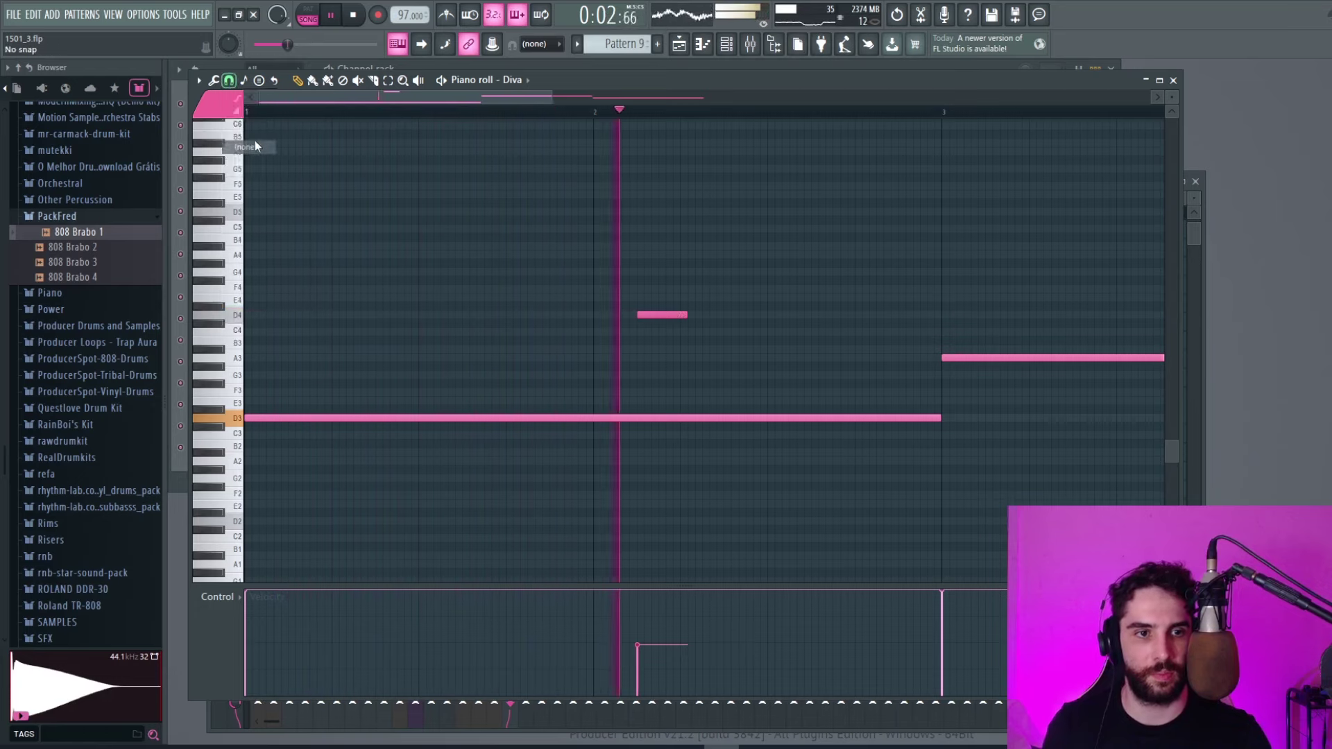
drag(687, 315, 677, 315)
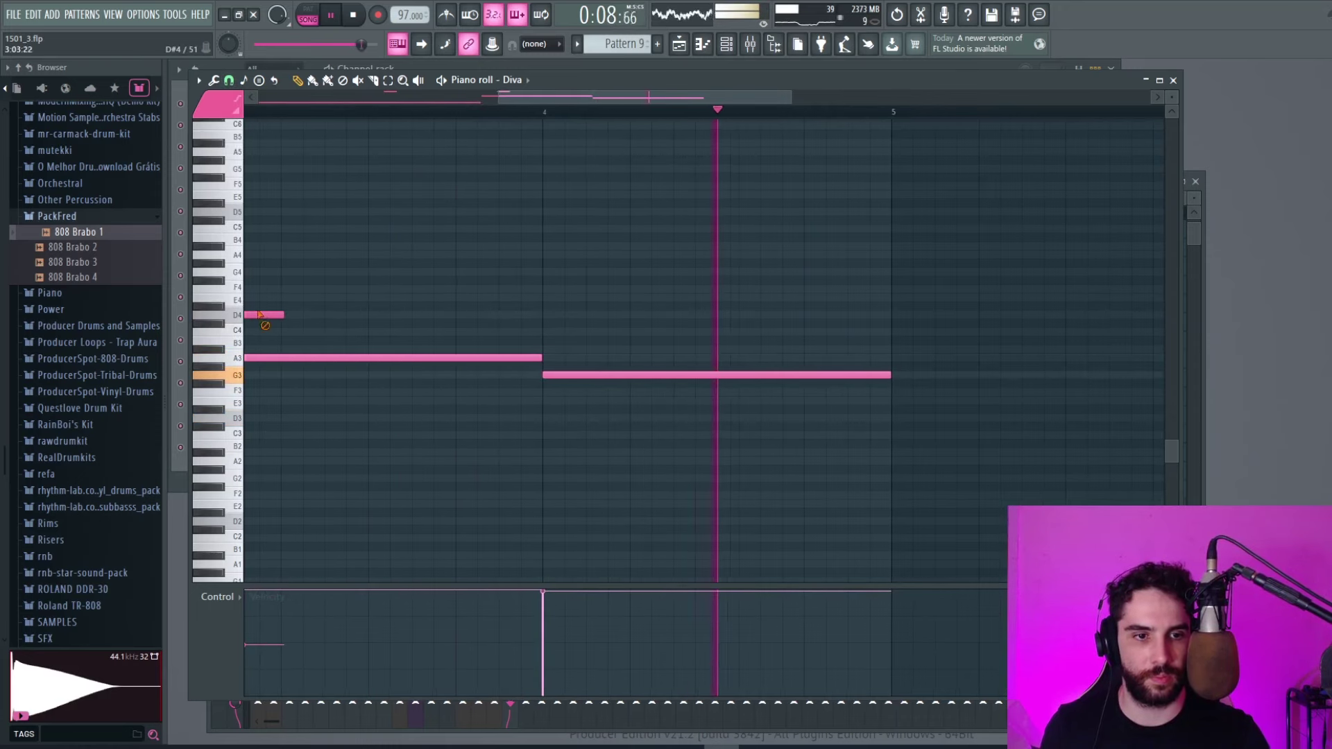
click(583, 290)
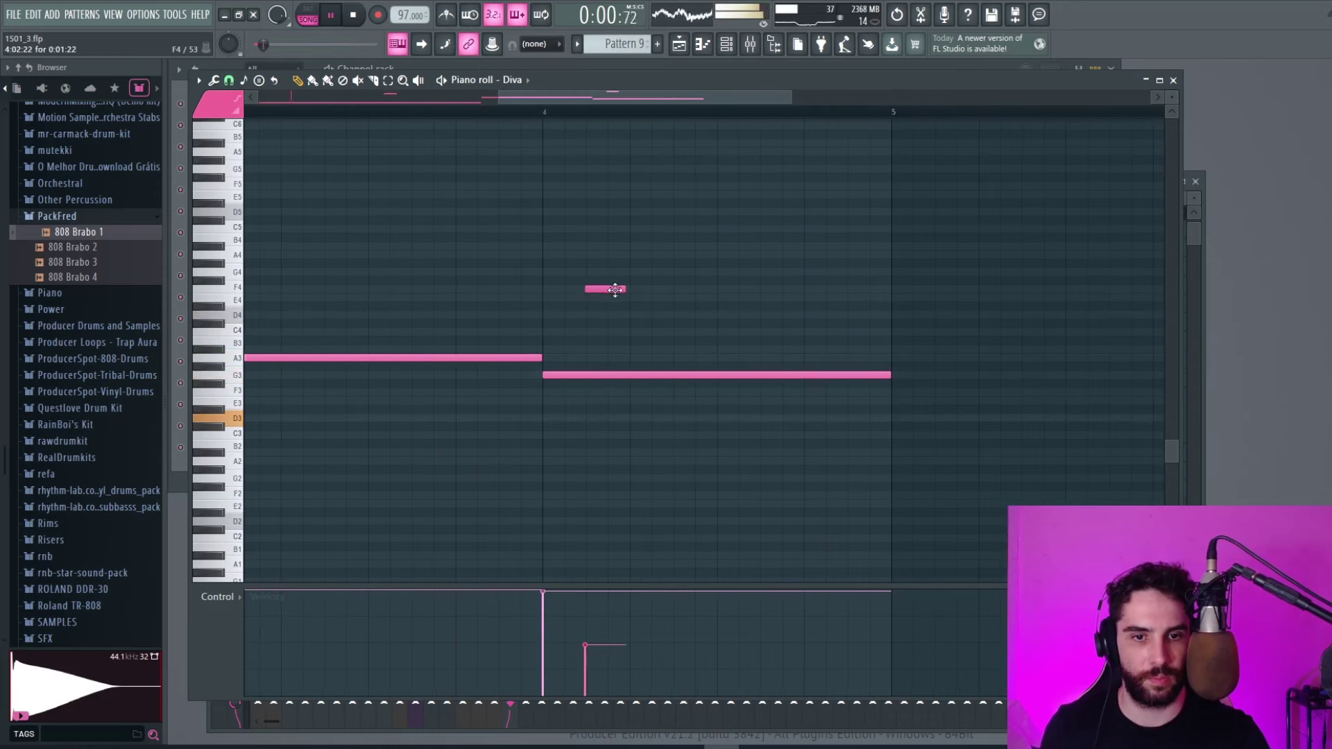
drag(495, 97, 388, 98)
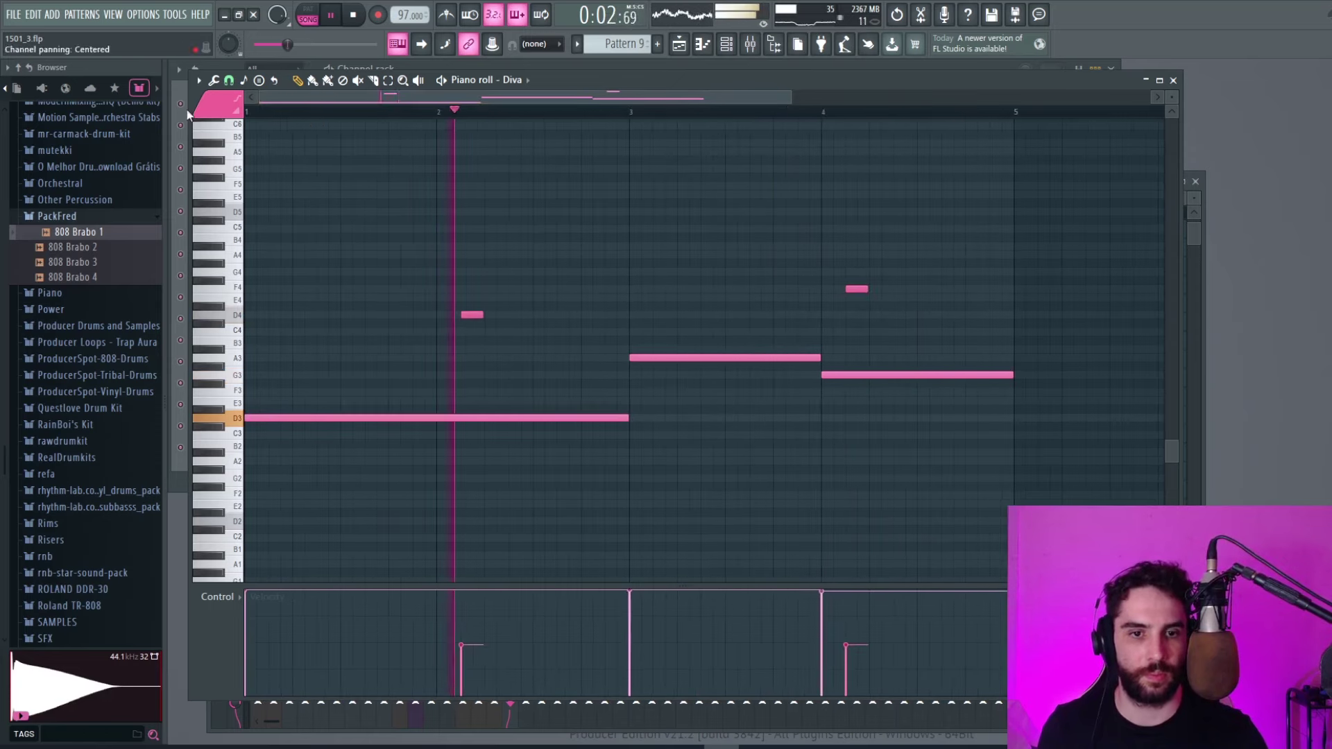
Quantize the Diva notes and raise the two short notes' velocities to nearly full
click(213, 81)
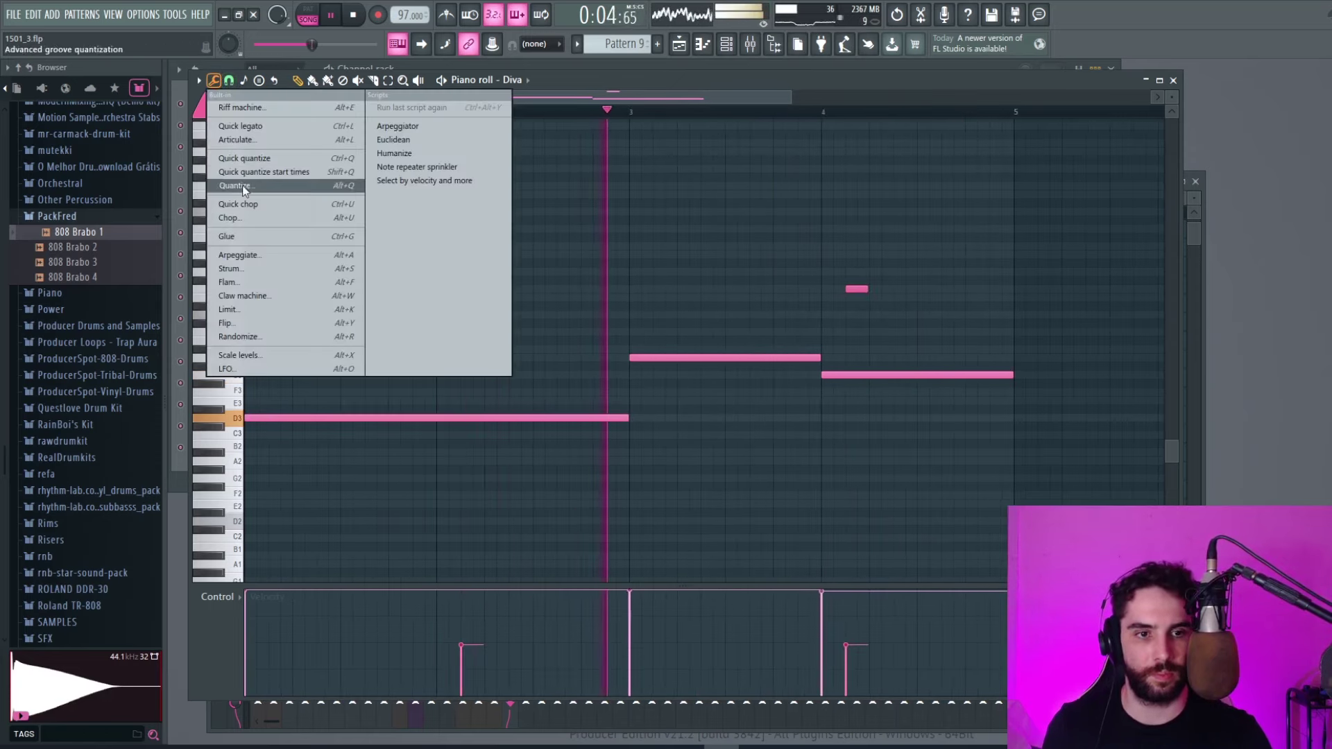
click(242, 185)
key(Return)
drag(858, 599, 451, 593)
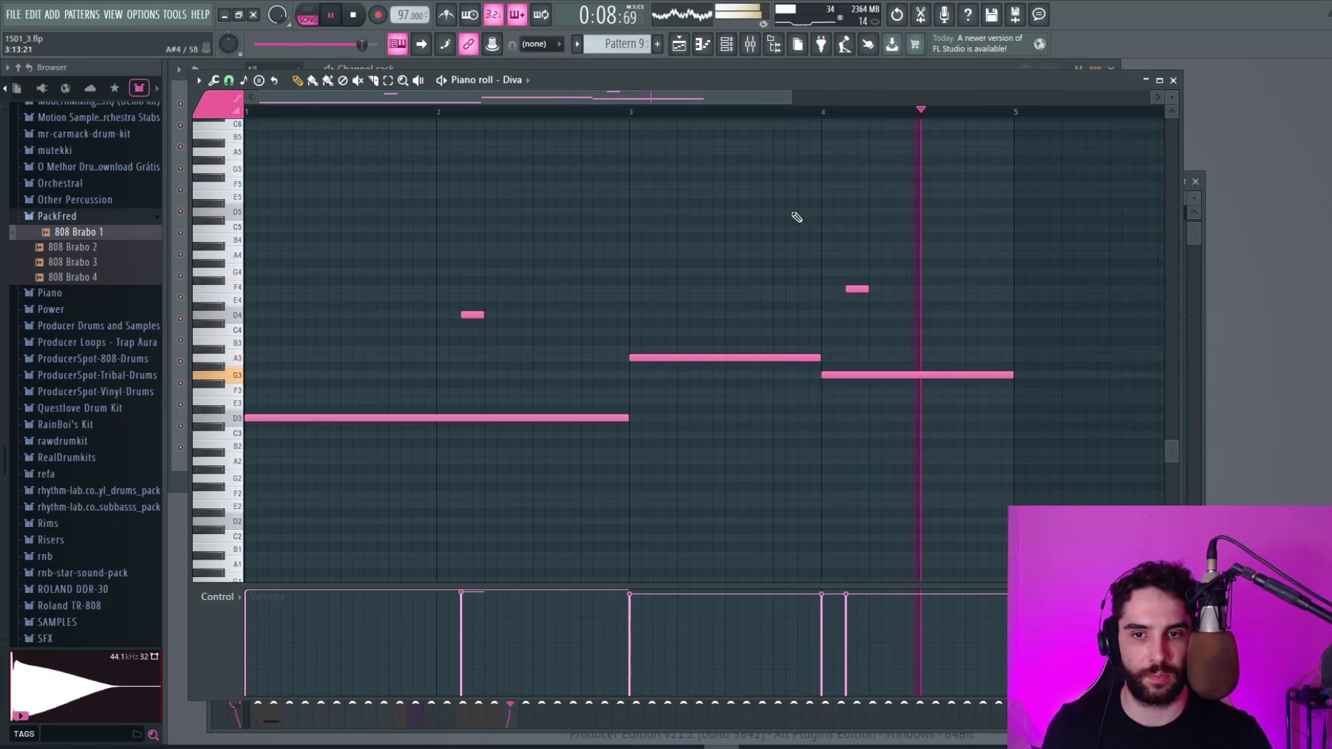
Try the short bar 4 note at D4, move it to G4 instead, and quantize the Diva notes again
click(812, 112)
key(space)
key(space)
drag(849, 289, 853, 317)
key(space)
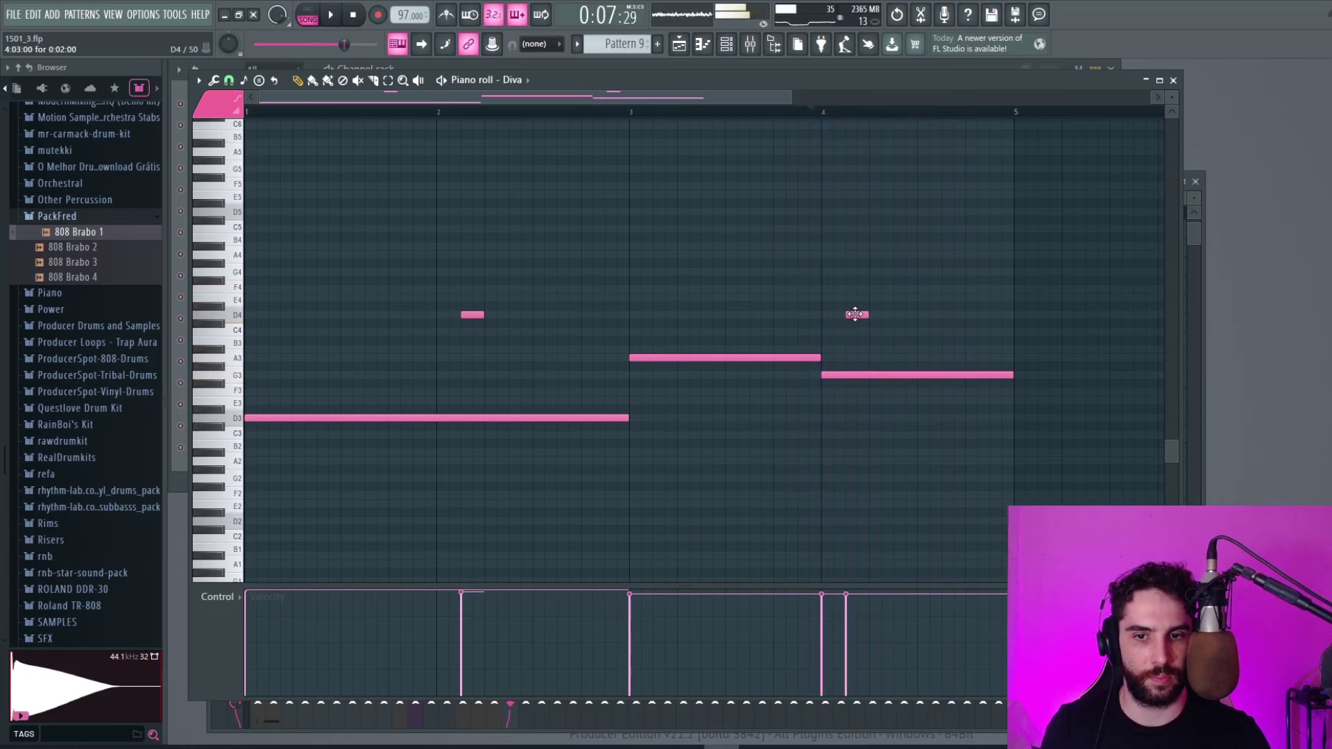
drag(852, 314, 862, 272)
key(space)
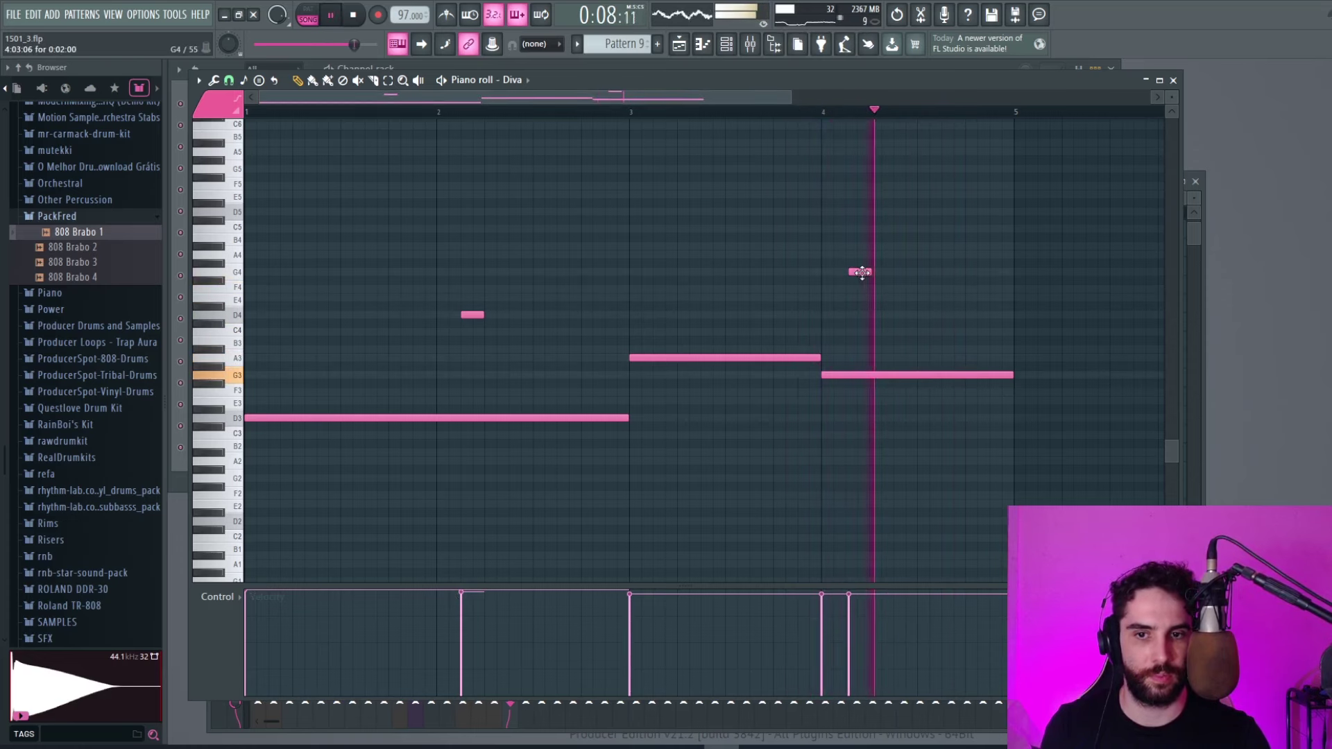
click(214, 81)
click(252, 185)
key(Return)
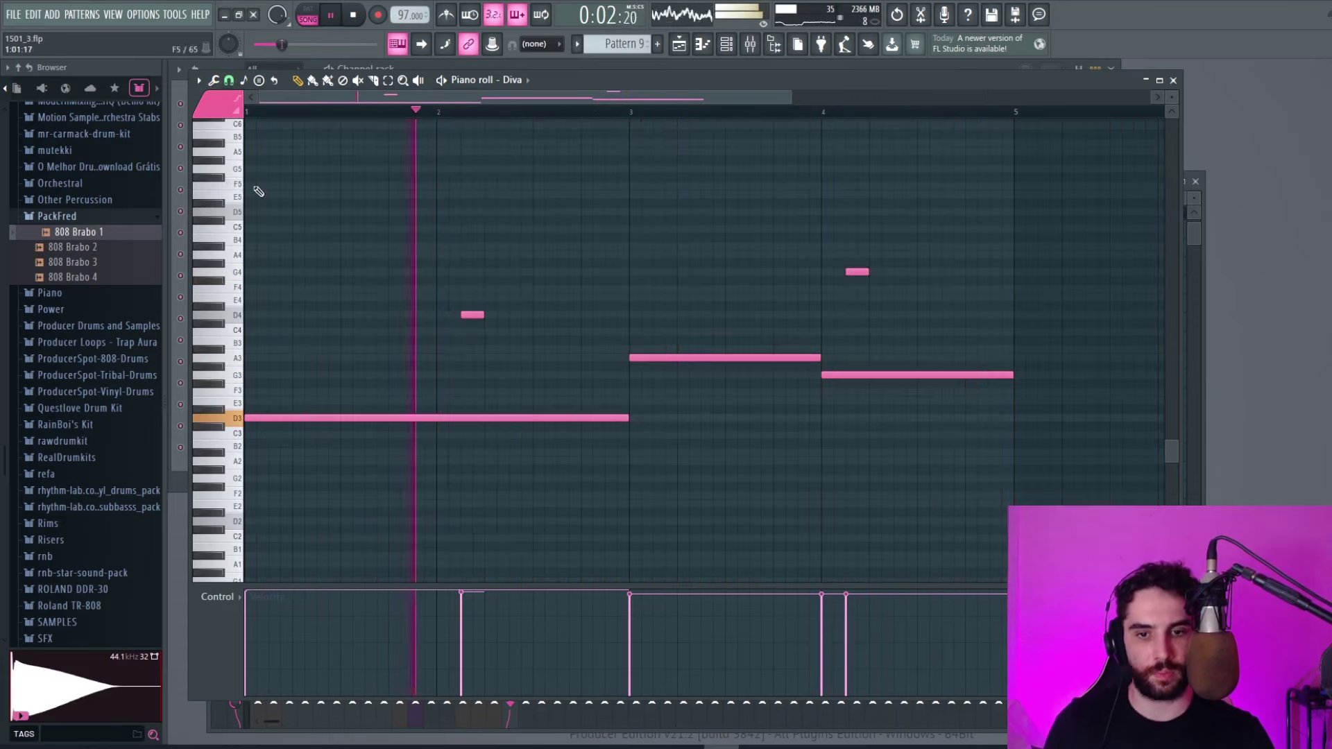
Lower the Diva insert's mixer fader slightly during playback and return to the playlist
click(750, 44)
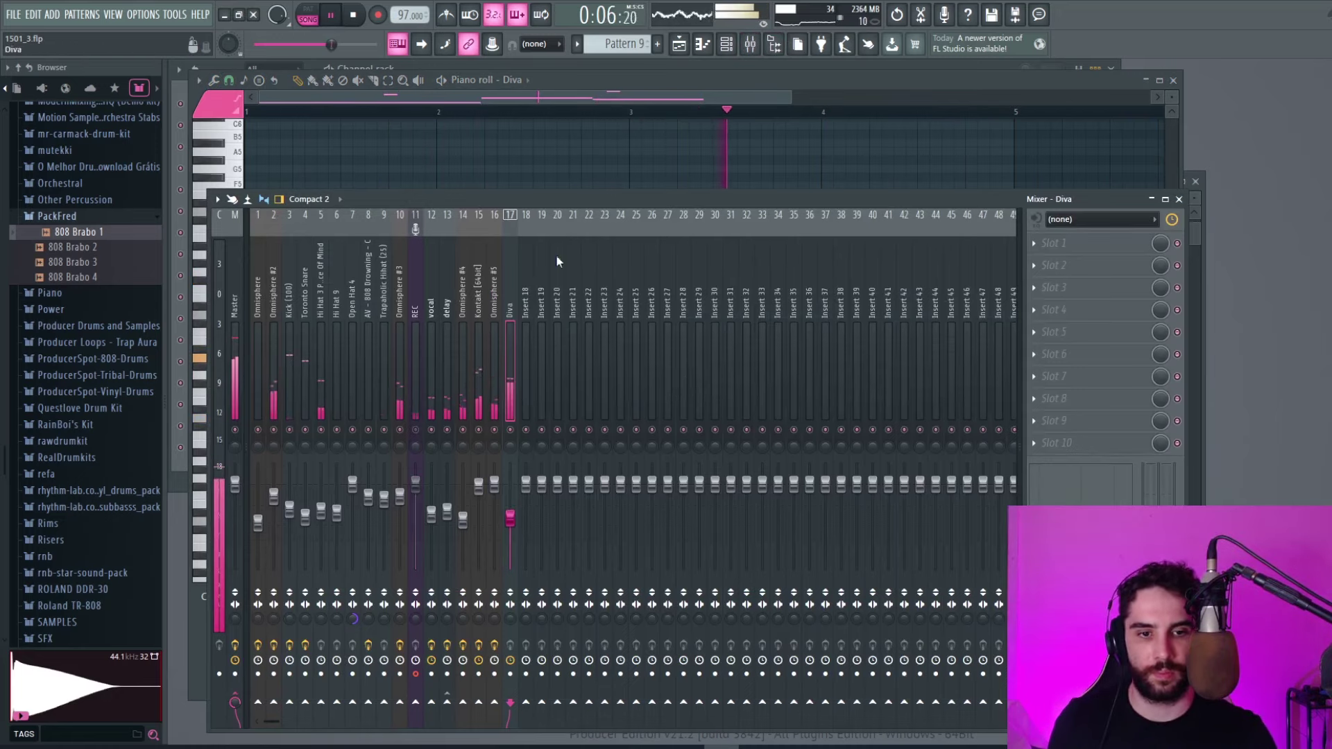
click(679, 44)
key(F6)
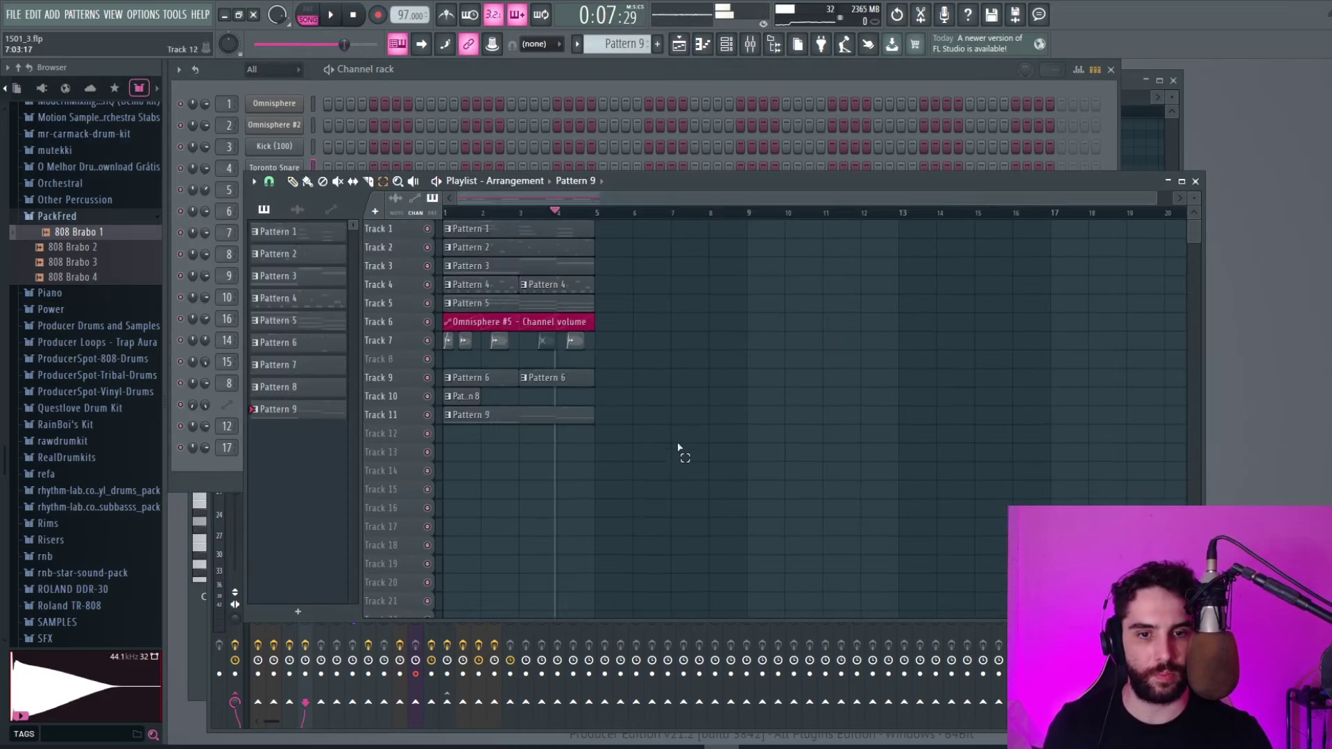
Duplicate all clips from bars 1 to 4 into bars 5 to 8 and bars 9 to 12
drag(671, 458, 430, 214)
click(269, 184)
click(299, 394)
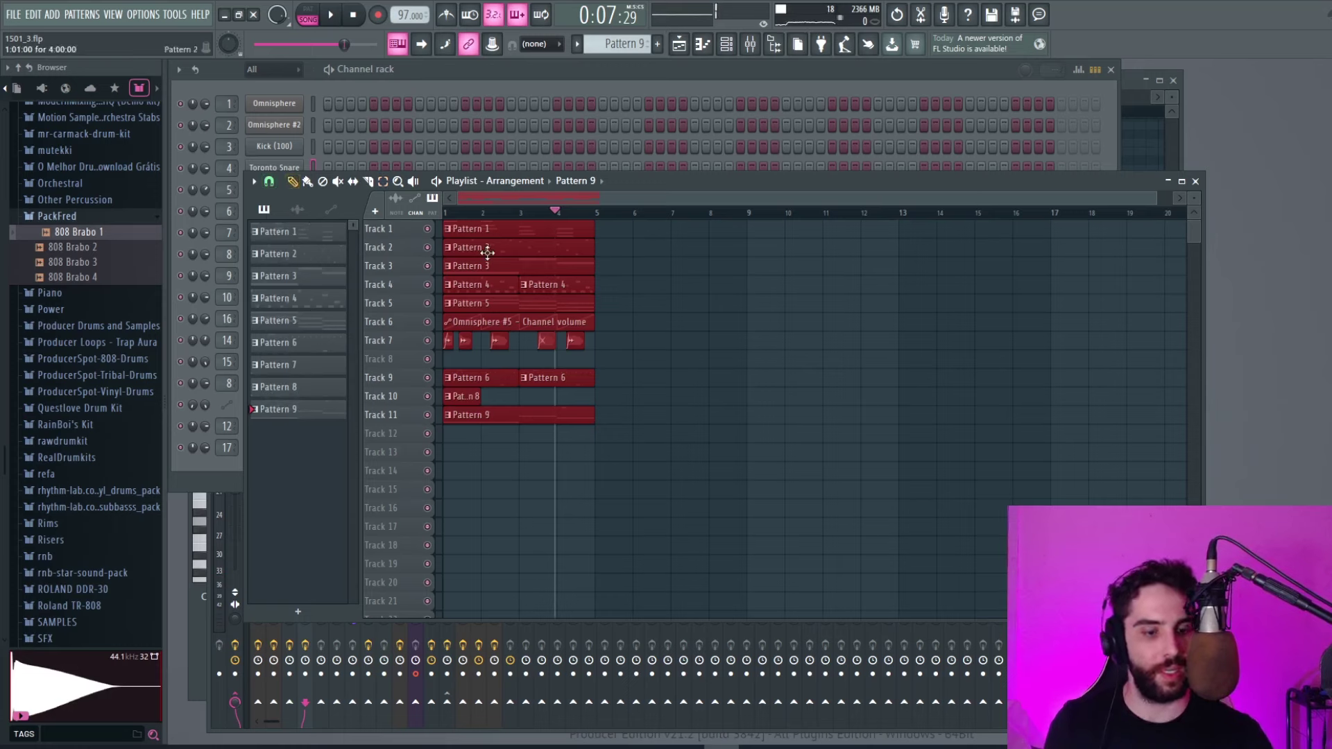
drag(522, 257, 670, 261)
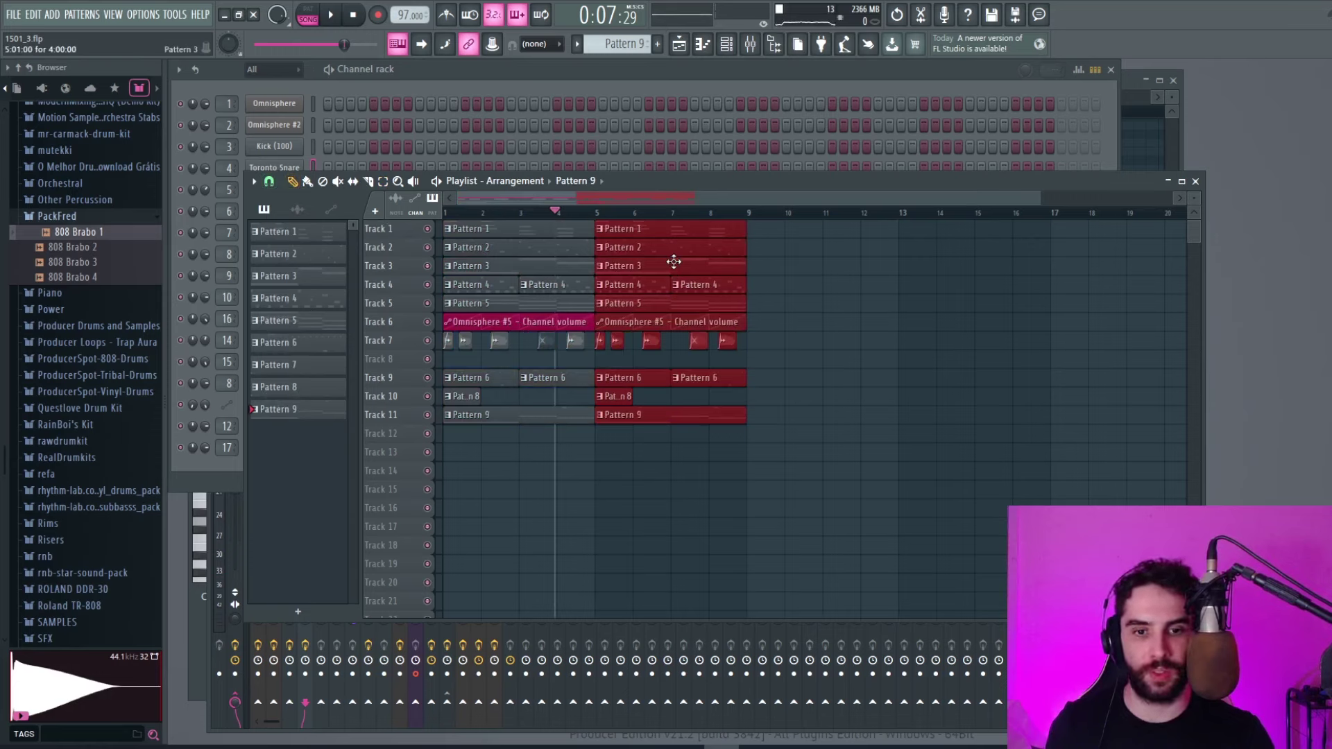
drag(660, 262, 812, 266)
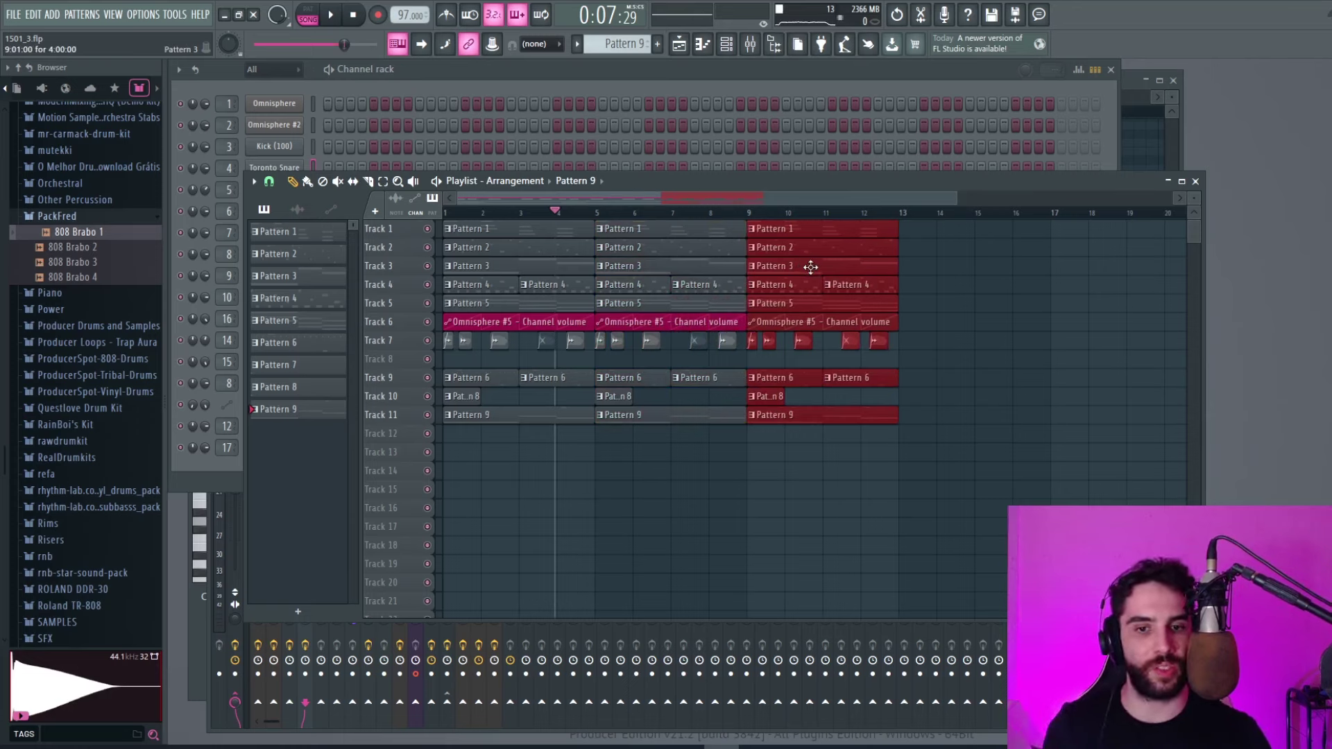
click(957, 335)
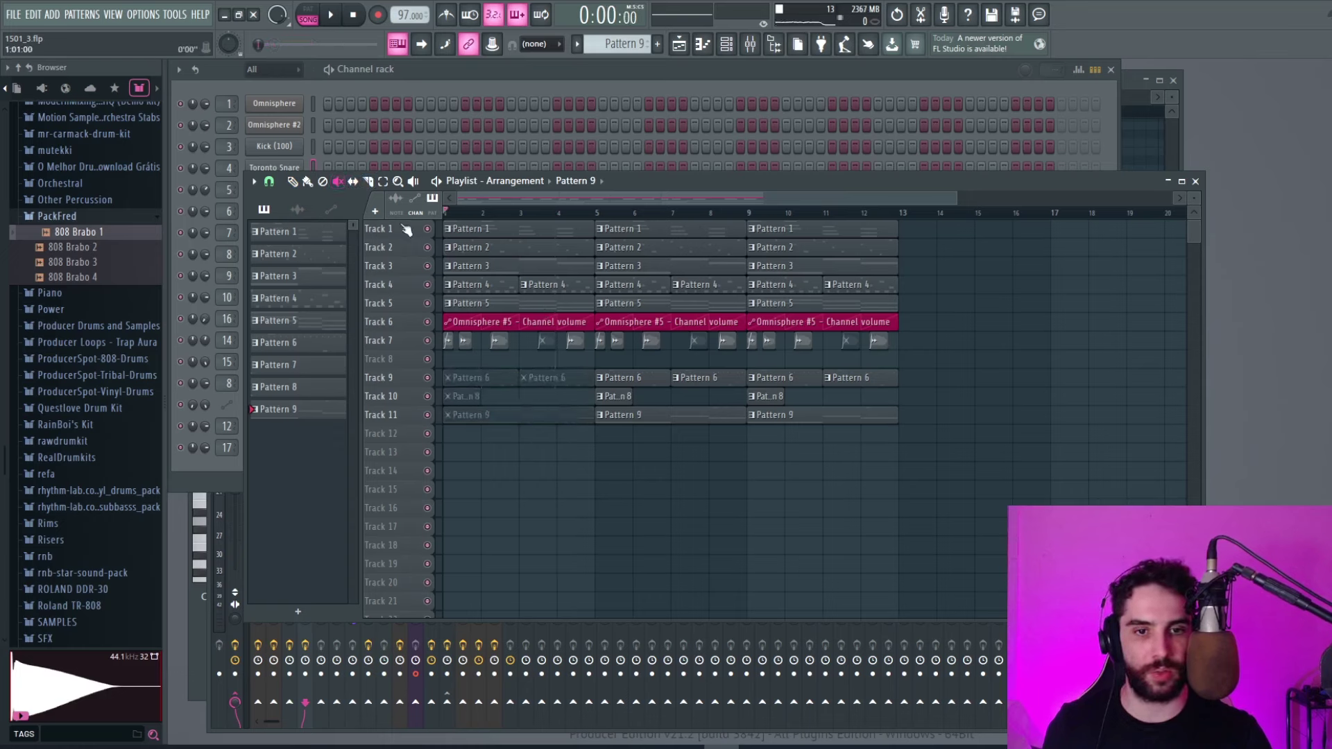
Play the arrangement and mute the Pattern 3, 4, 6, 8 and 9 clips in bars 1 to 4
drag(963, 198, 733, 198)
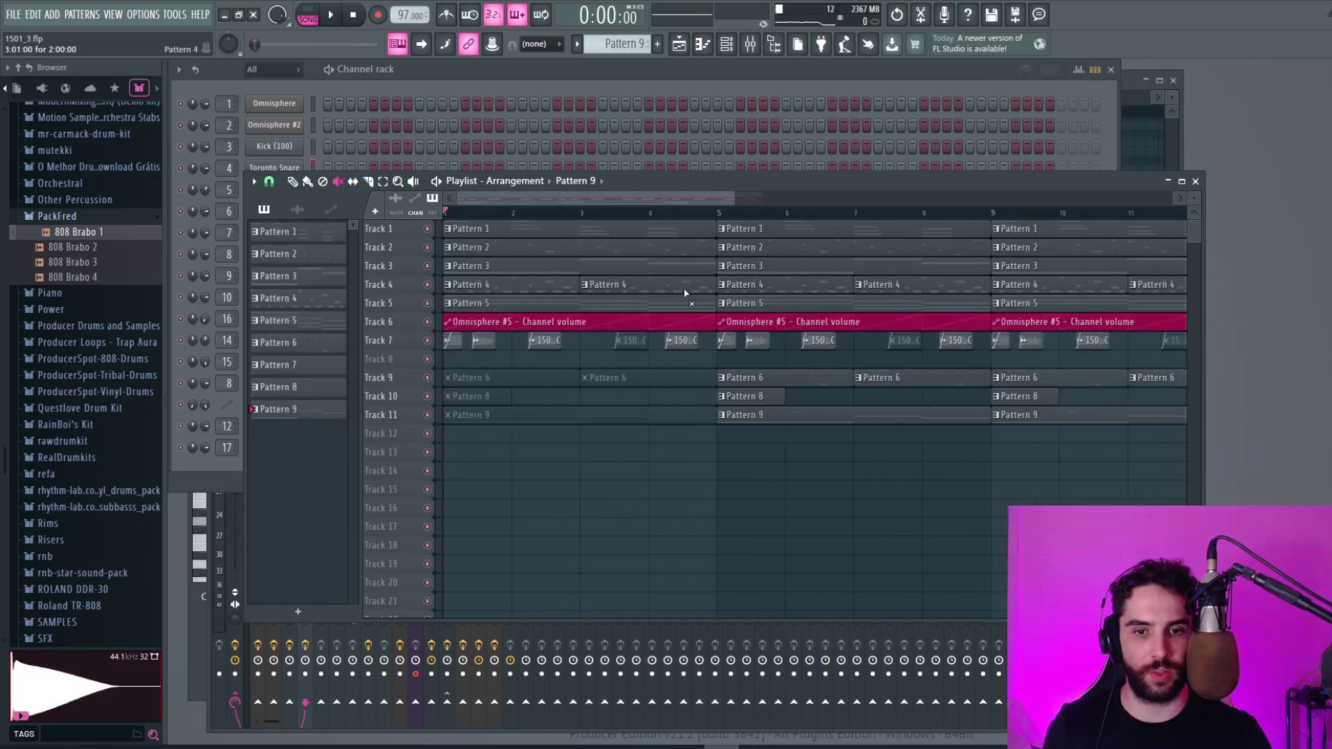
key(space)
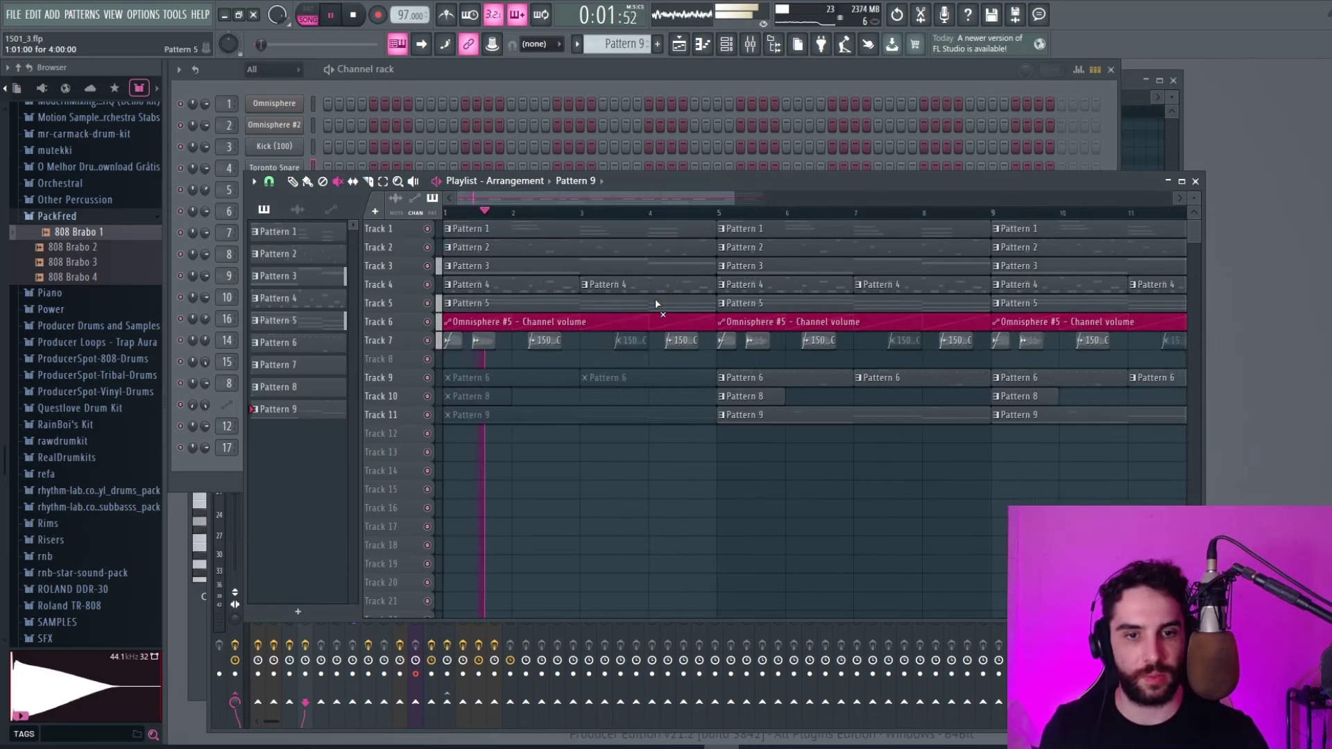
key(space)
click(636, 264)
key(space)
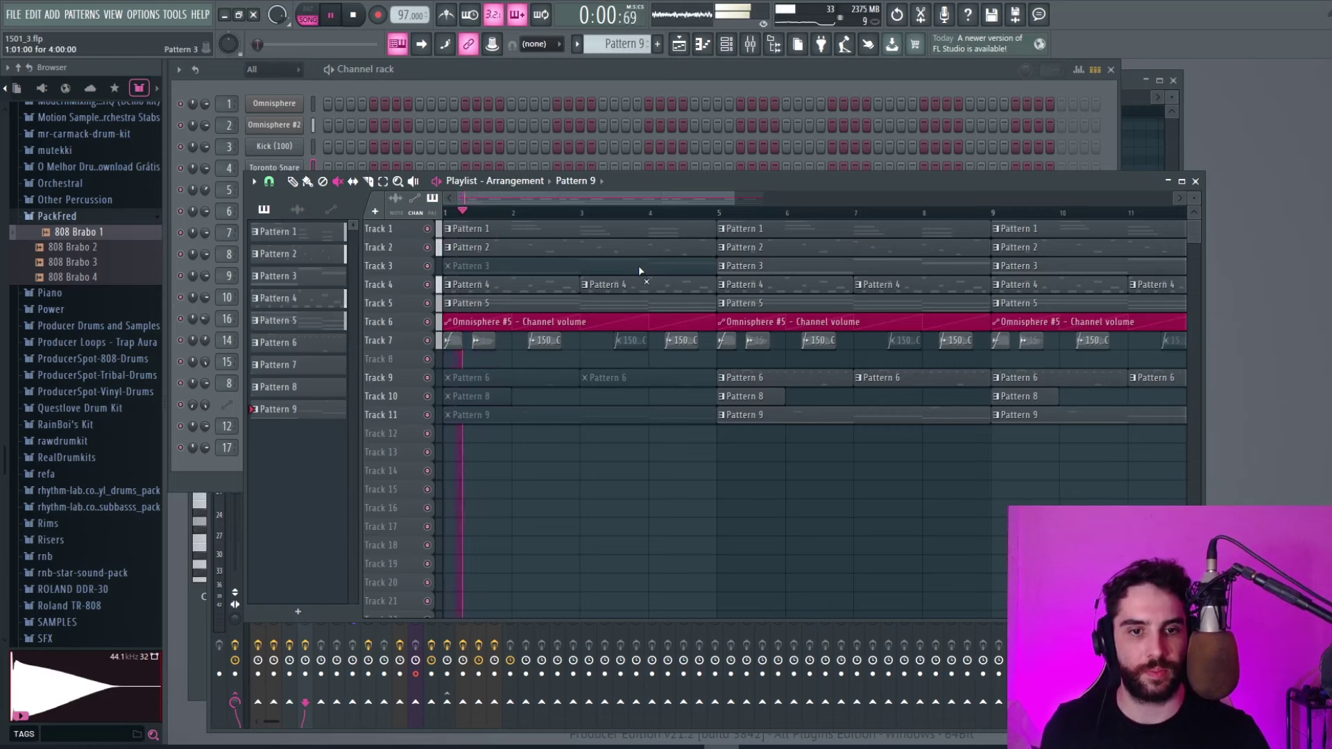
drag(564, 288, 592, 288)
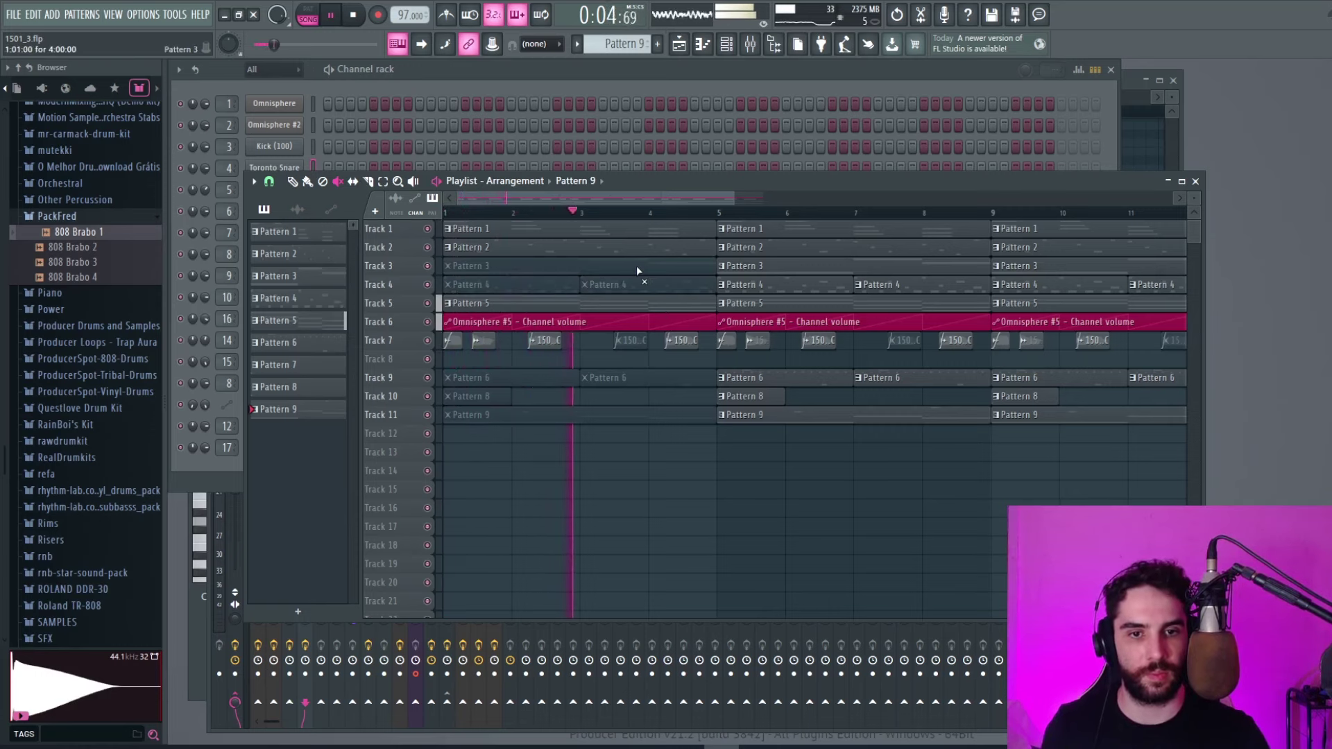
drag(730, 201, 955, 201)
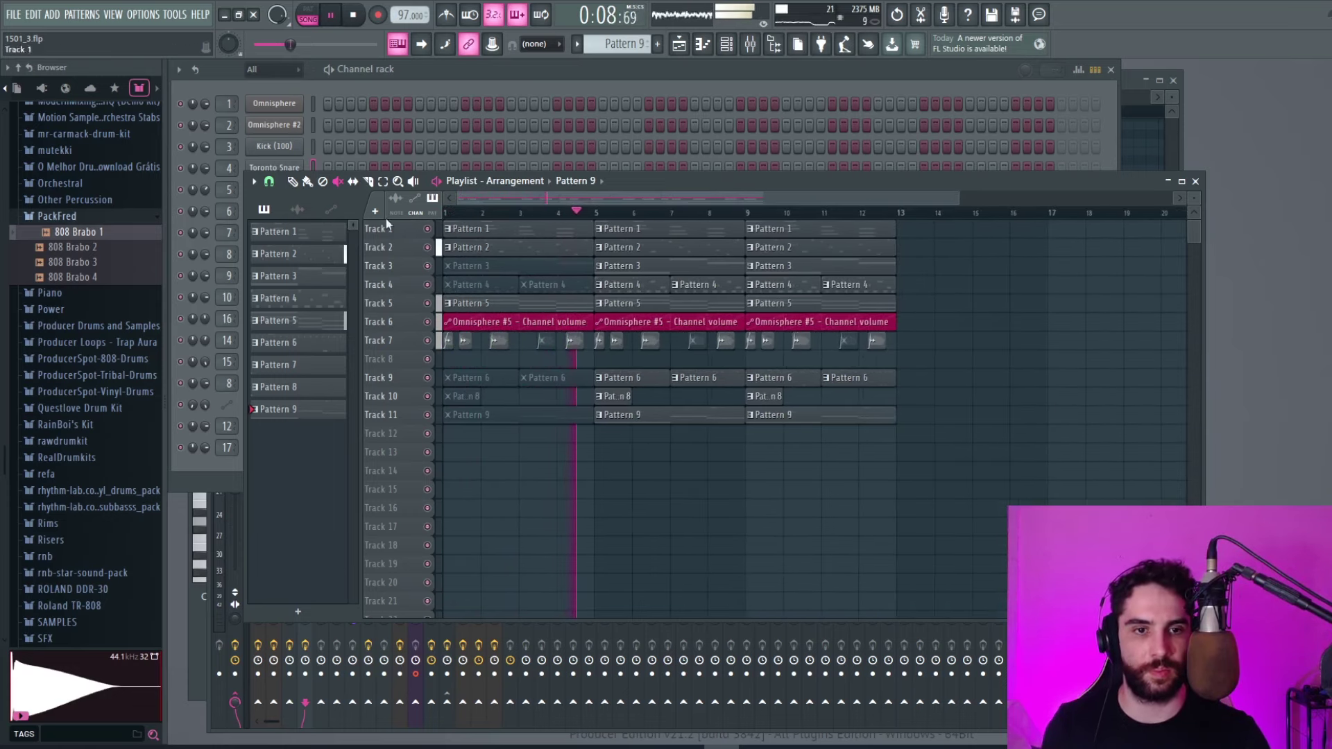
Stop playback and move all clips from bars 5 to 12 to start at bar 9, with snap set to Bar
key(space)
drag(949, 480, 601, 227)
click(276, 184)
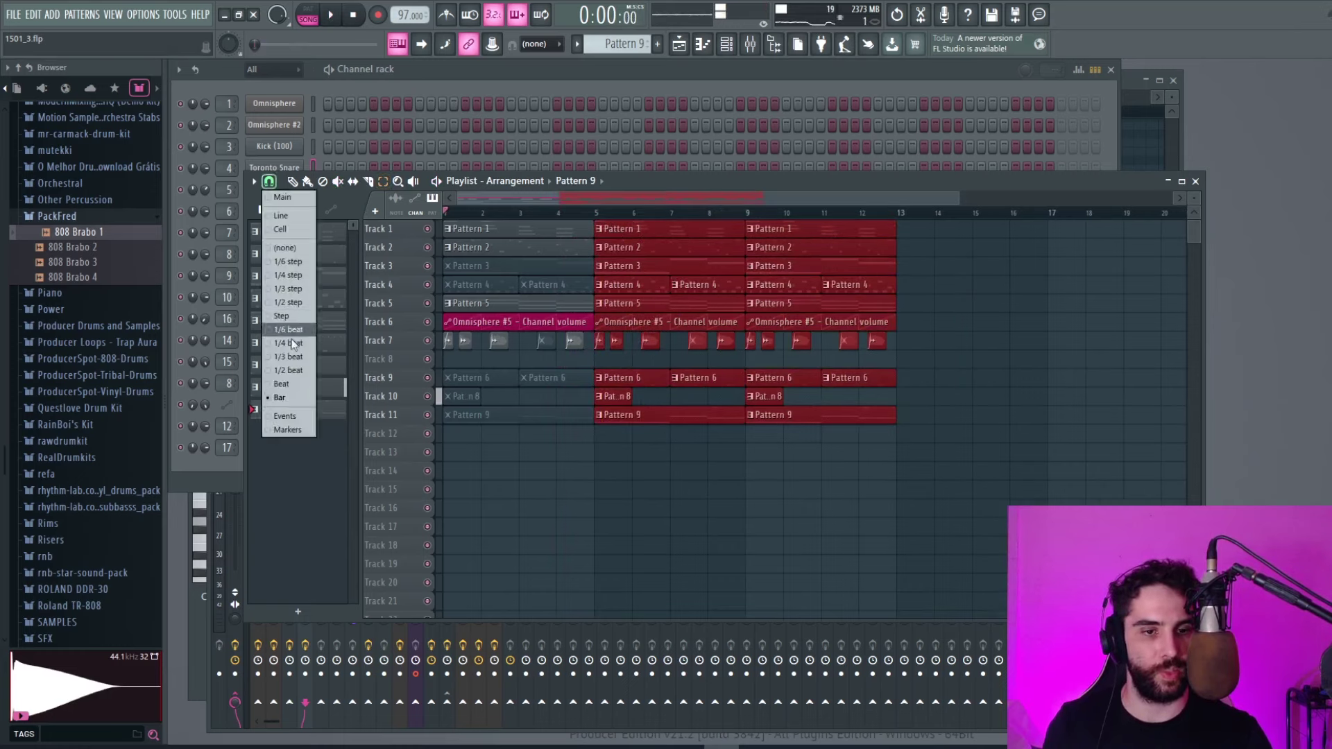
click(281, 397)
drag(663, 250, 814, 248)
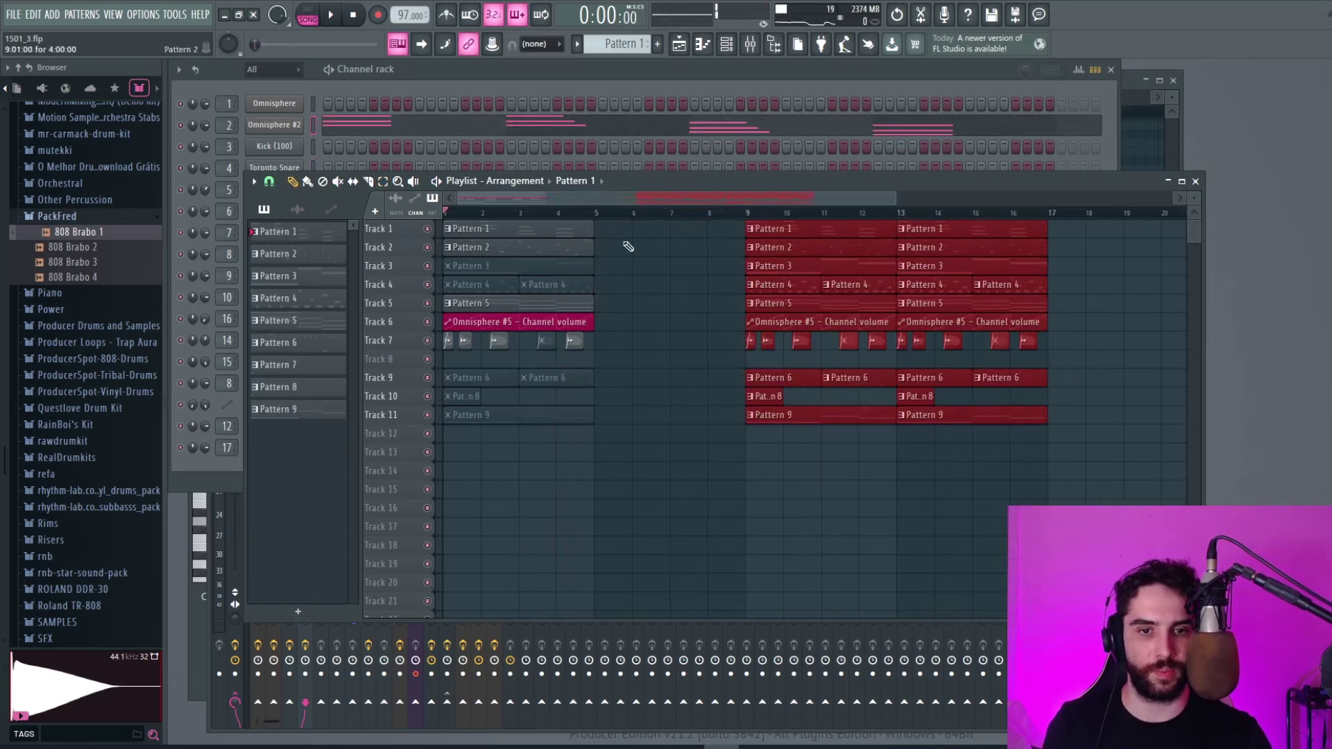
Duplicate the bars 1 to 4 intro clips, including the muted ones, into the empty bars 5 to 8
click(384, 185)
drag(623, 459, 618, 236)
click(651, 444)
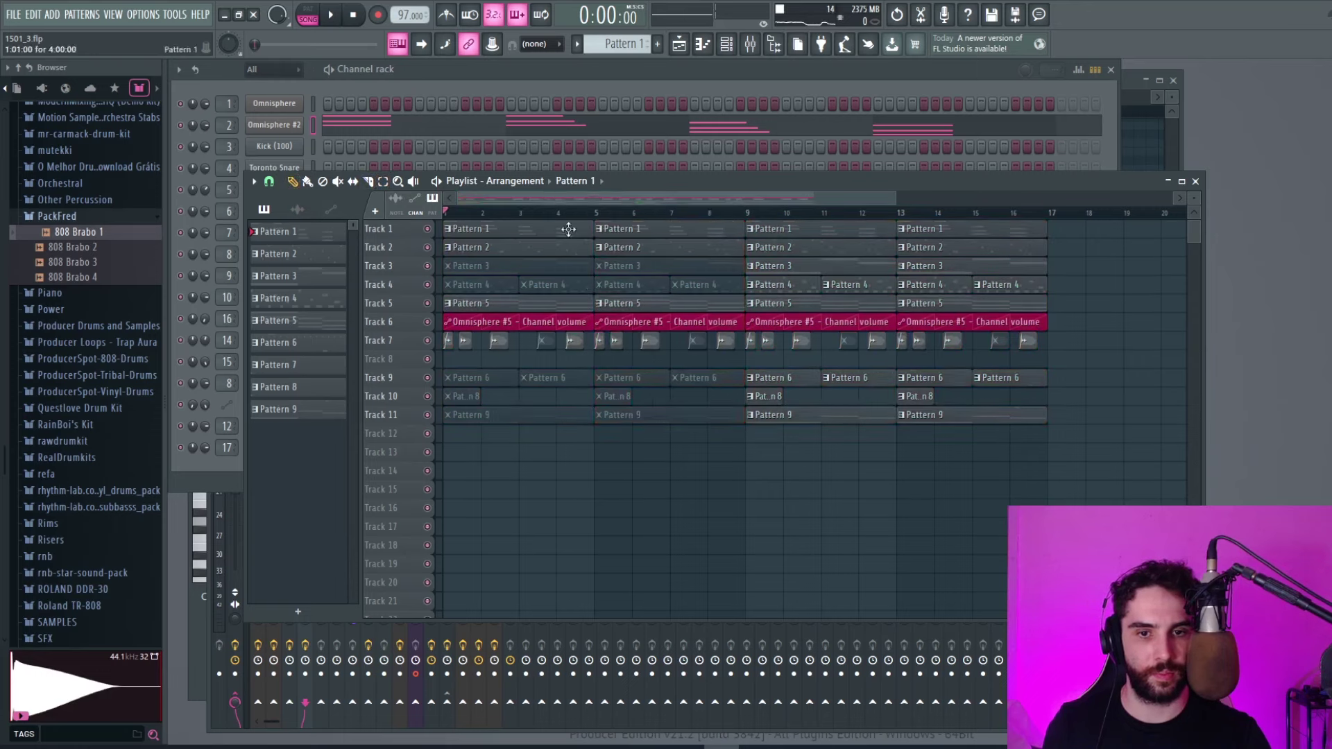
Unmute the Pattern 3 clip and both Pattern 4 clips in bars 5 to 8 while playing the arrangement
key(space)
click(337, 181)
click(642, 268)
click(646, 284)
click(694, 284)
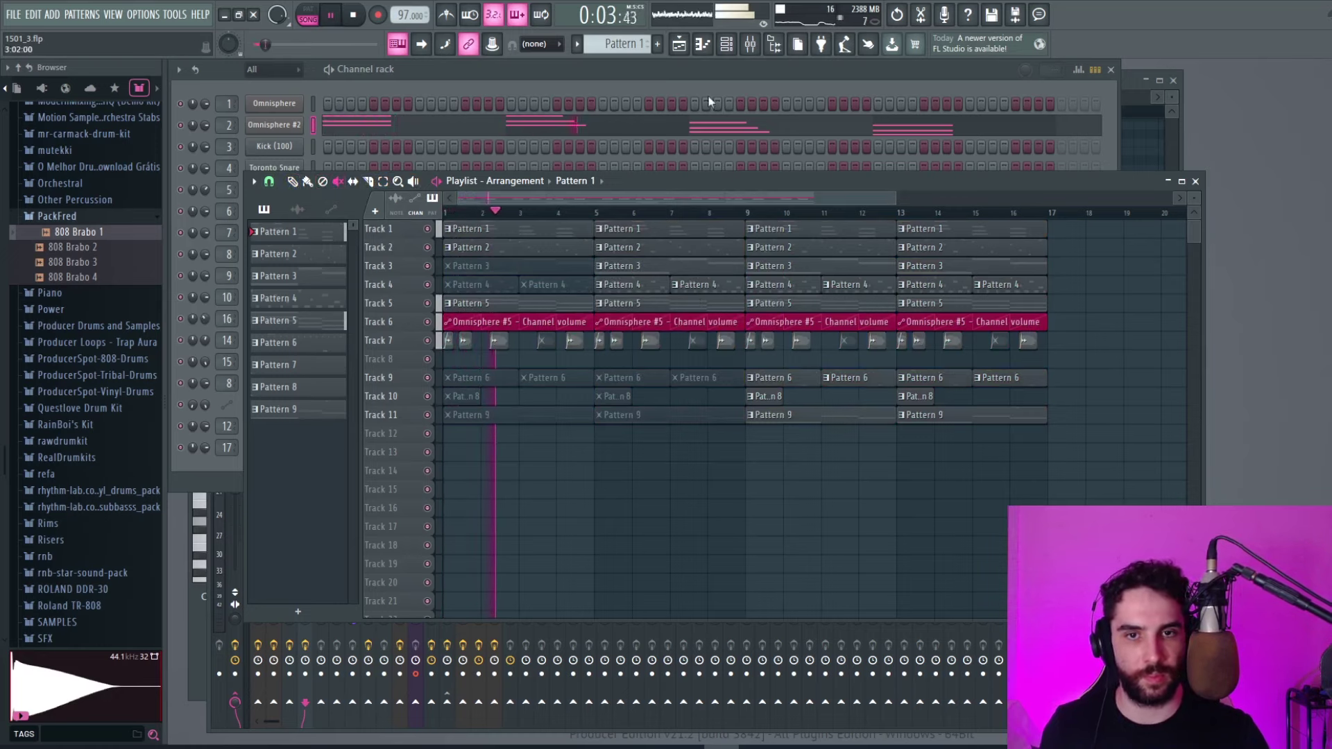
click(750, 45)
click(679, 44)
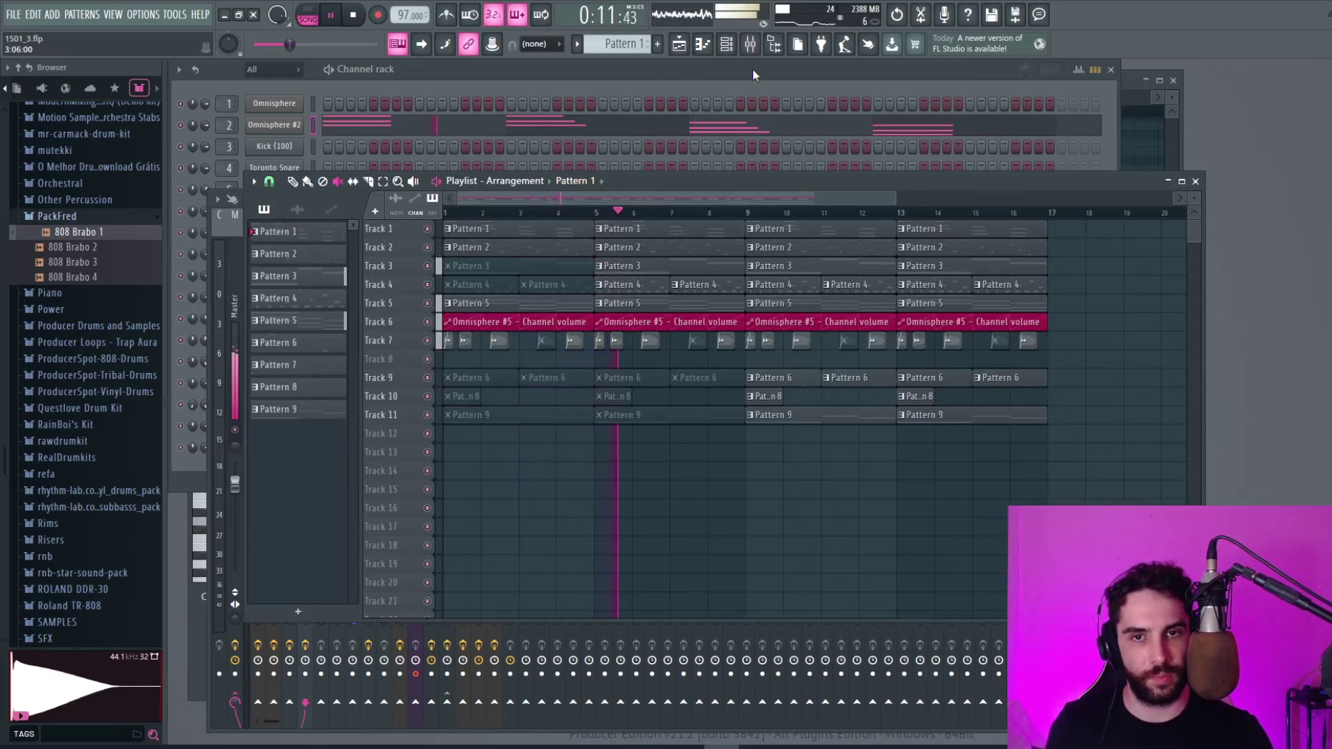
Delete the Pattern 8 clip at bar 13 on Track 10
drag(664, 199, 754, 199)
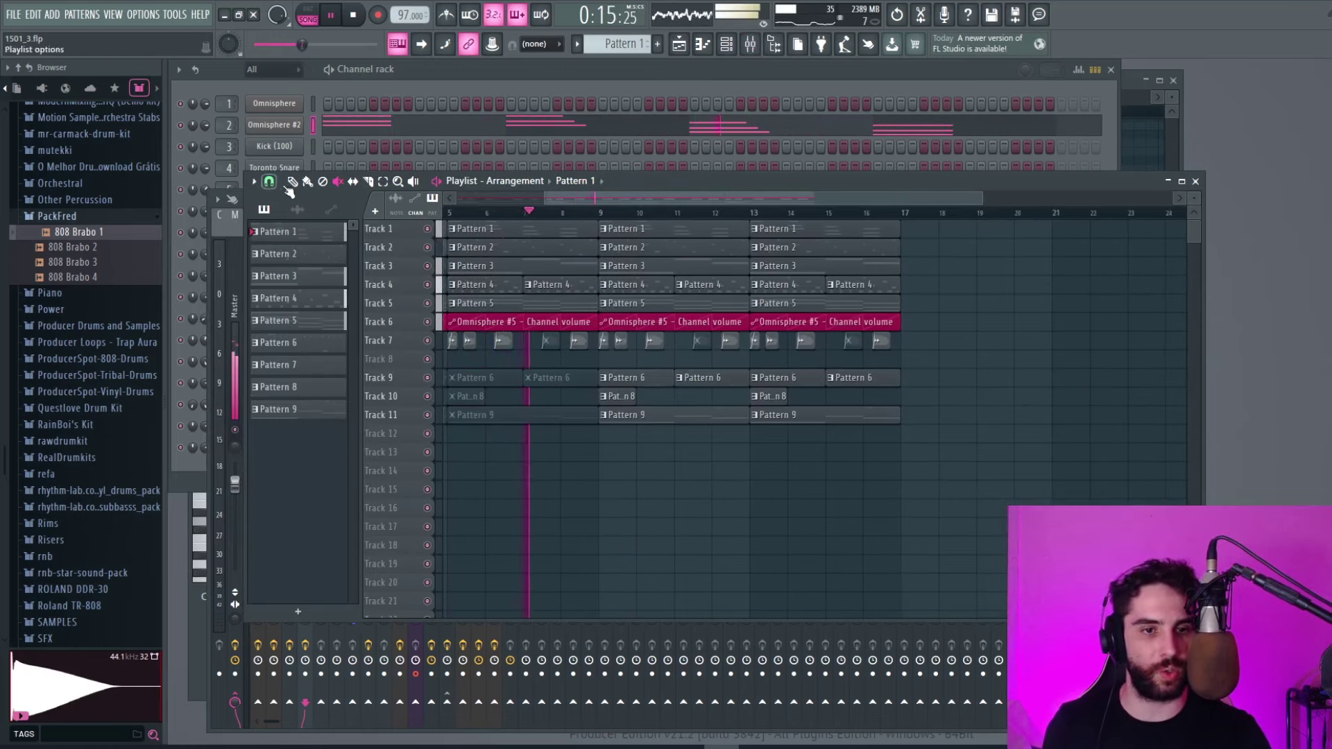
right_click(768, 396)
drag(688, 198, 721, 197)
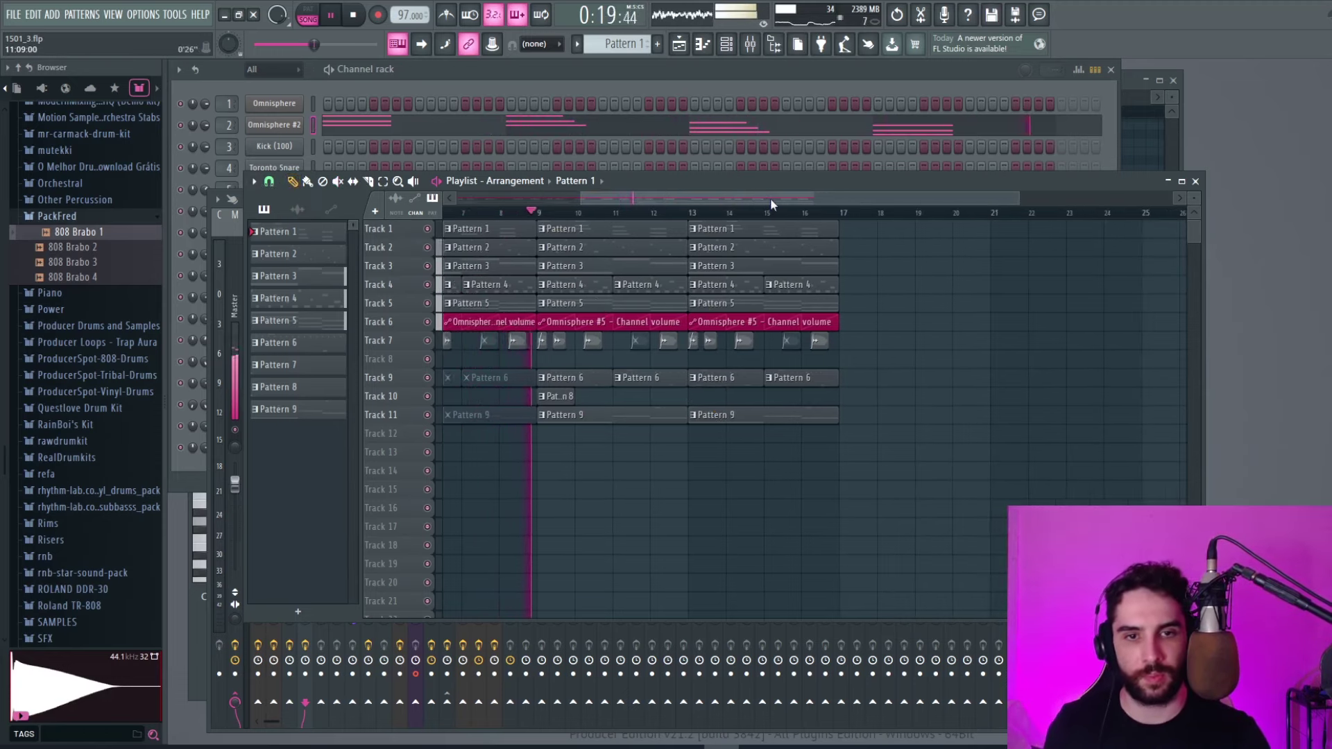
Check the channel rack and the mixer levels while the full section from bar 9 plays
key(F6)
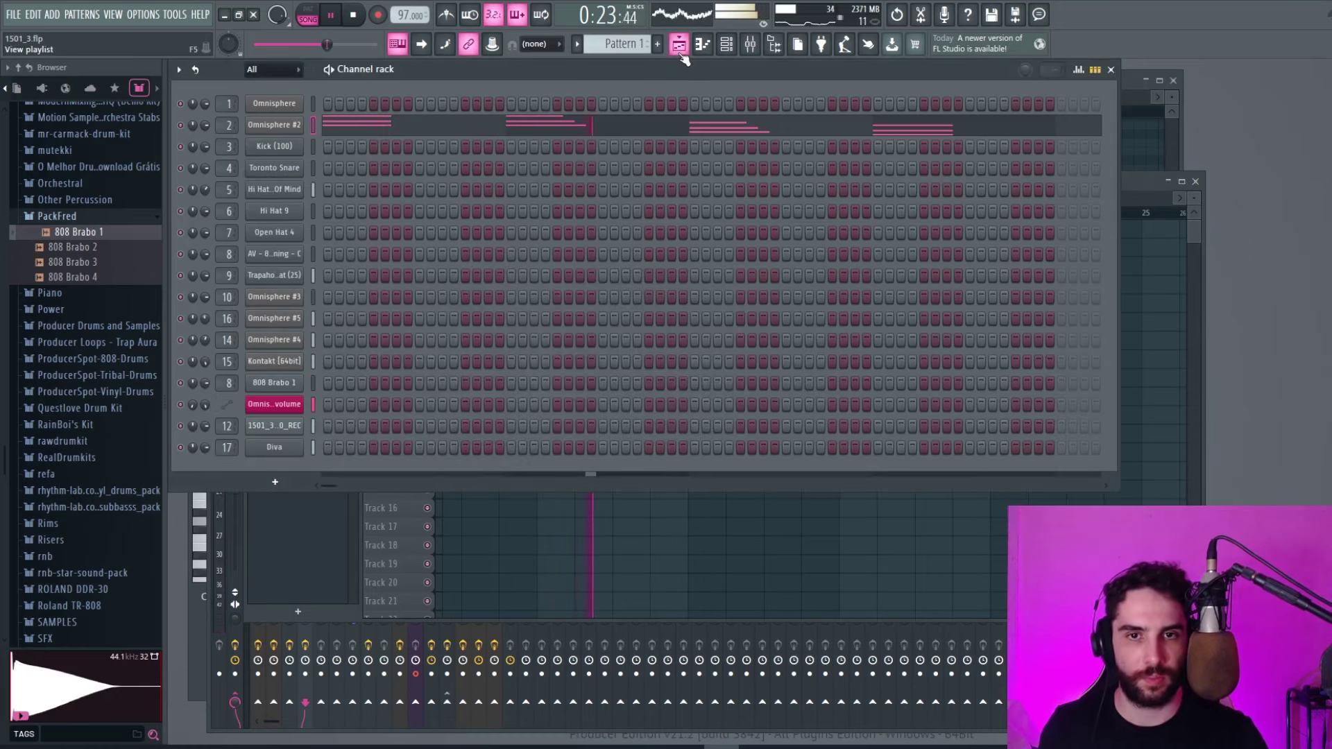
key(F5)
key(F9)
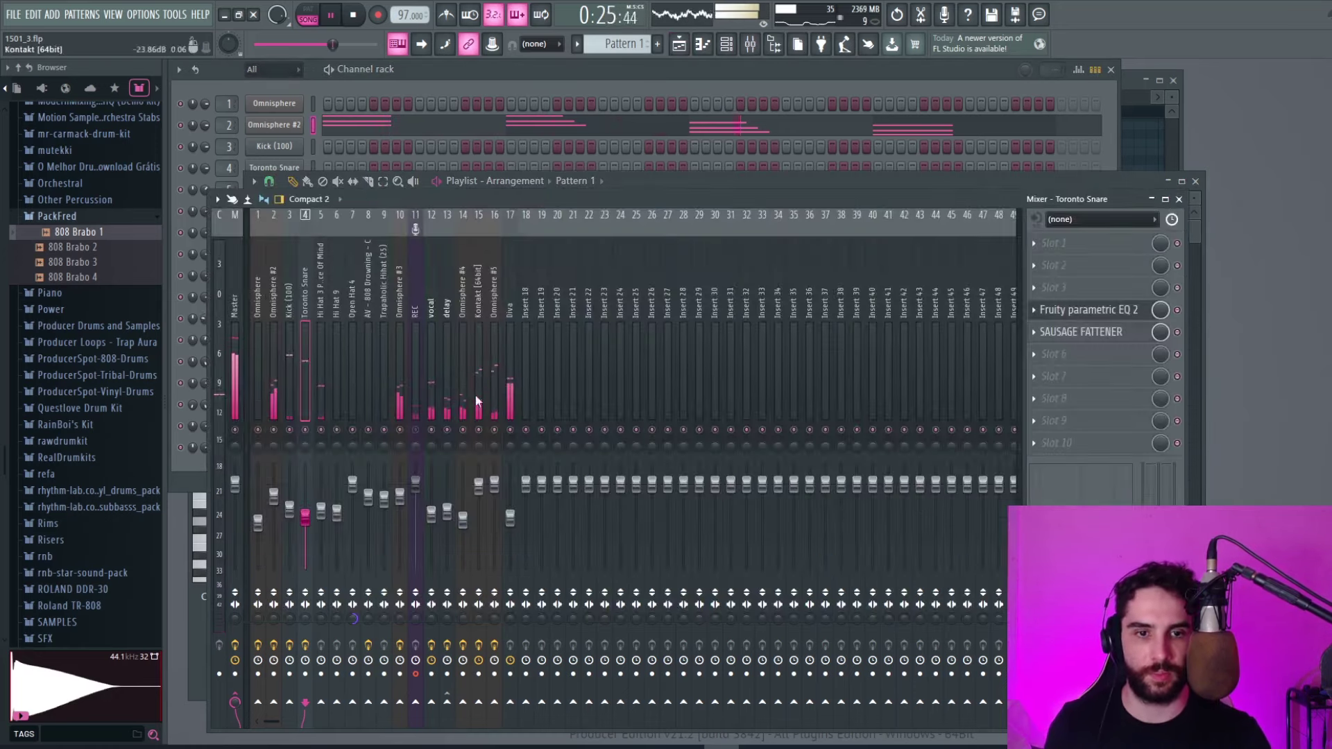
Duplicate the bars 9 to 16 clips into bars 17 to 24 and bars 25 to 32 of the playlist
click(680, 46)
key(space)
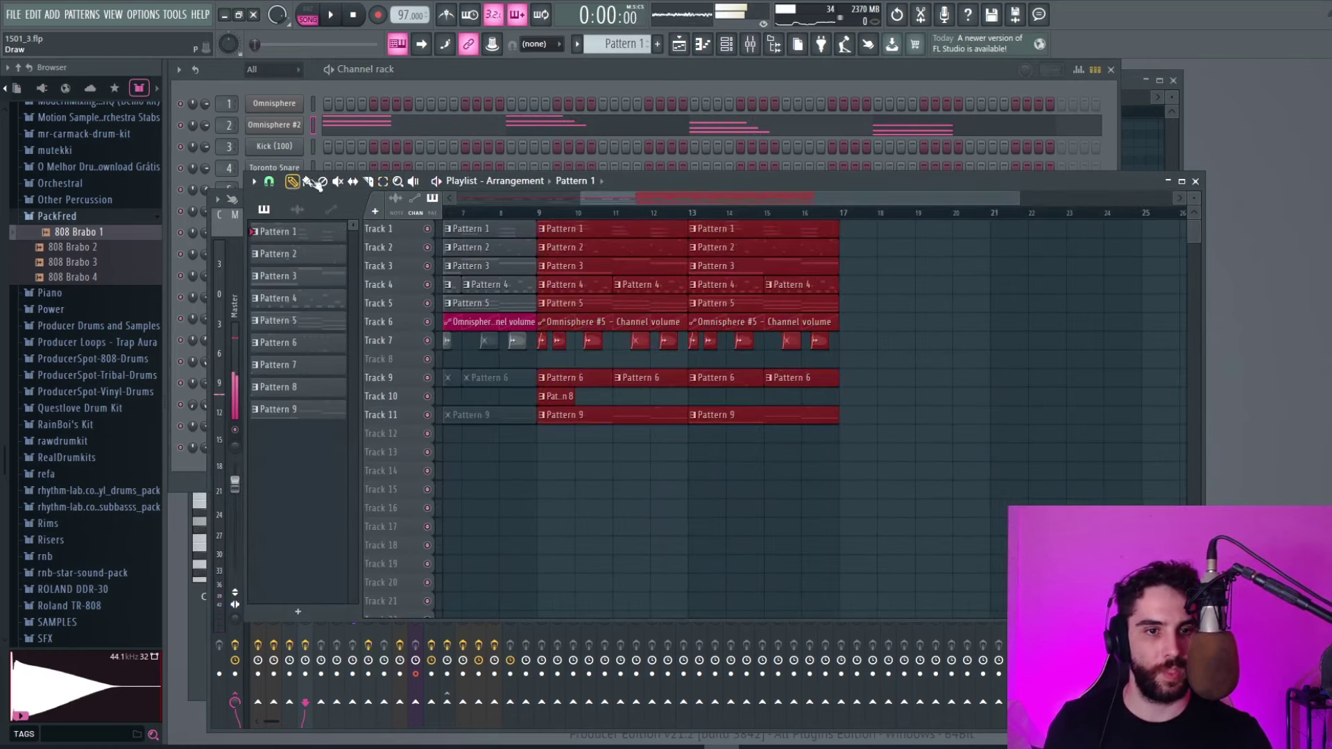
key(ctrl+b)
scroll(671, 231, right, 3)
drag(584, 229, 886, 232)
click(747, 510)
right_click(780, 510)
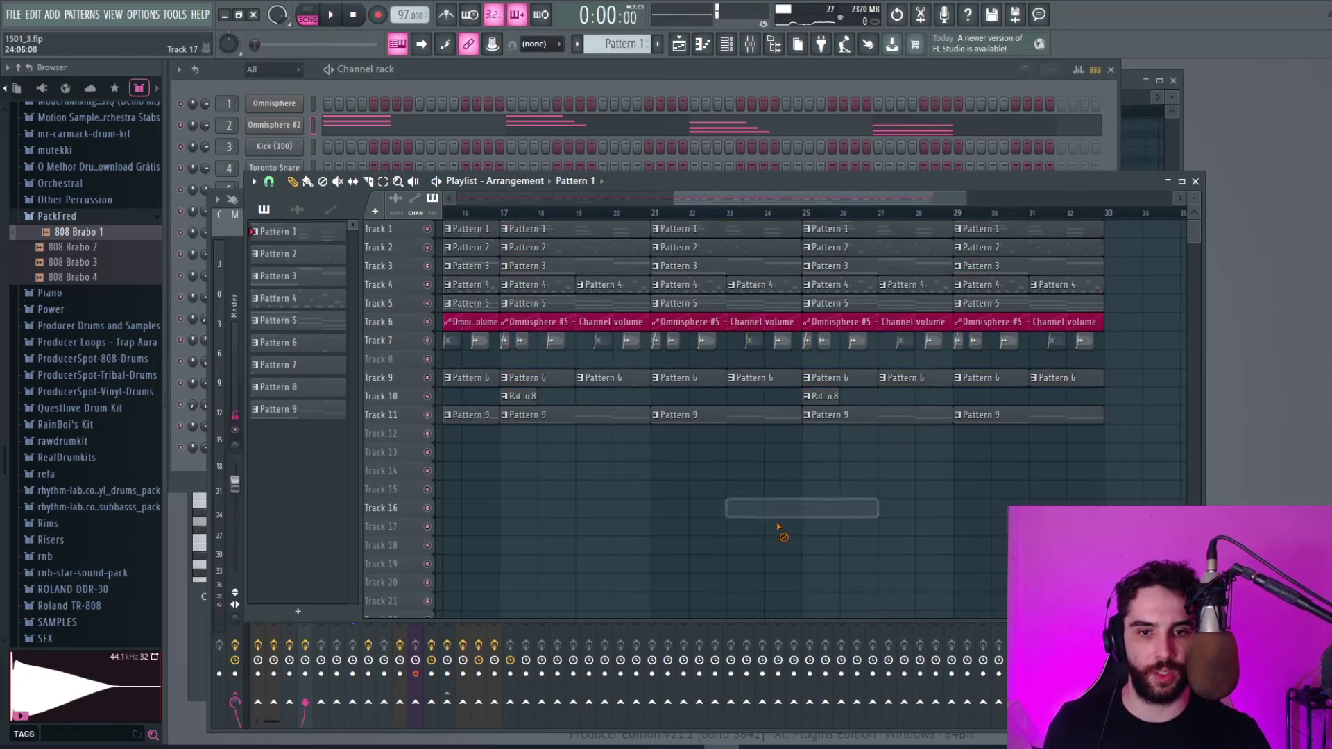
Mute the Pattern 3, Pattern 4 and Pattern 5 clips in bars 17 to 24 and the Track 7 vocal chops in bars 17 to 32
mouse_move(517, 303)
mouse_down()
mouse_move(645, 303)
mouse_move(610, 284)
mouse_move(702, 270)
mouse_move(711, 250)
mouse_up()
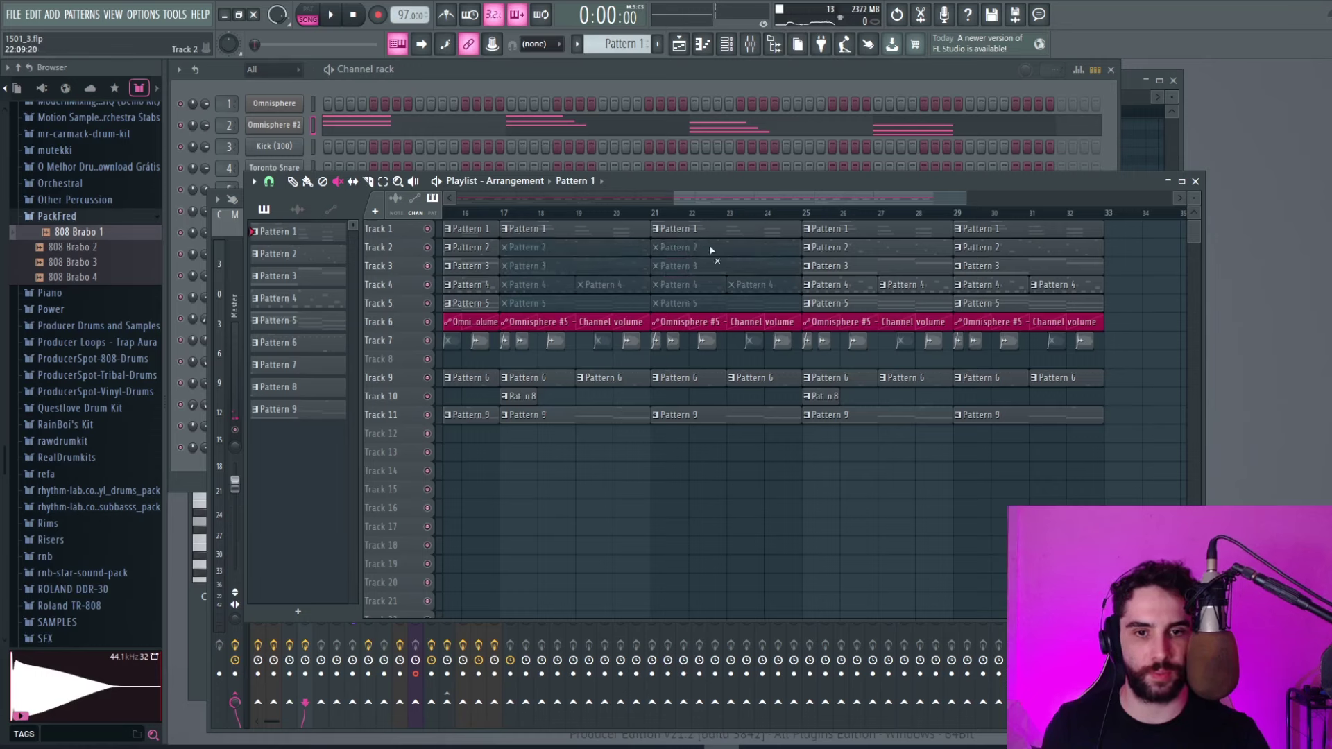
click(504, 215)
key(space)
key(space)
drag(505, 341, 556, 341)
key(space)
drag(722, 342, 628, 344)
drag(1124, 344, 776, 349)
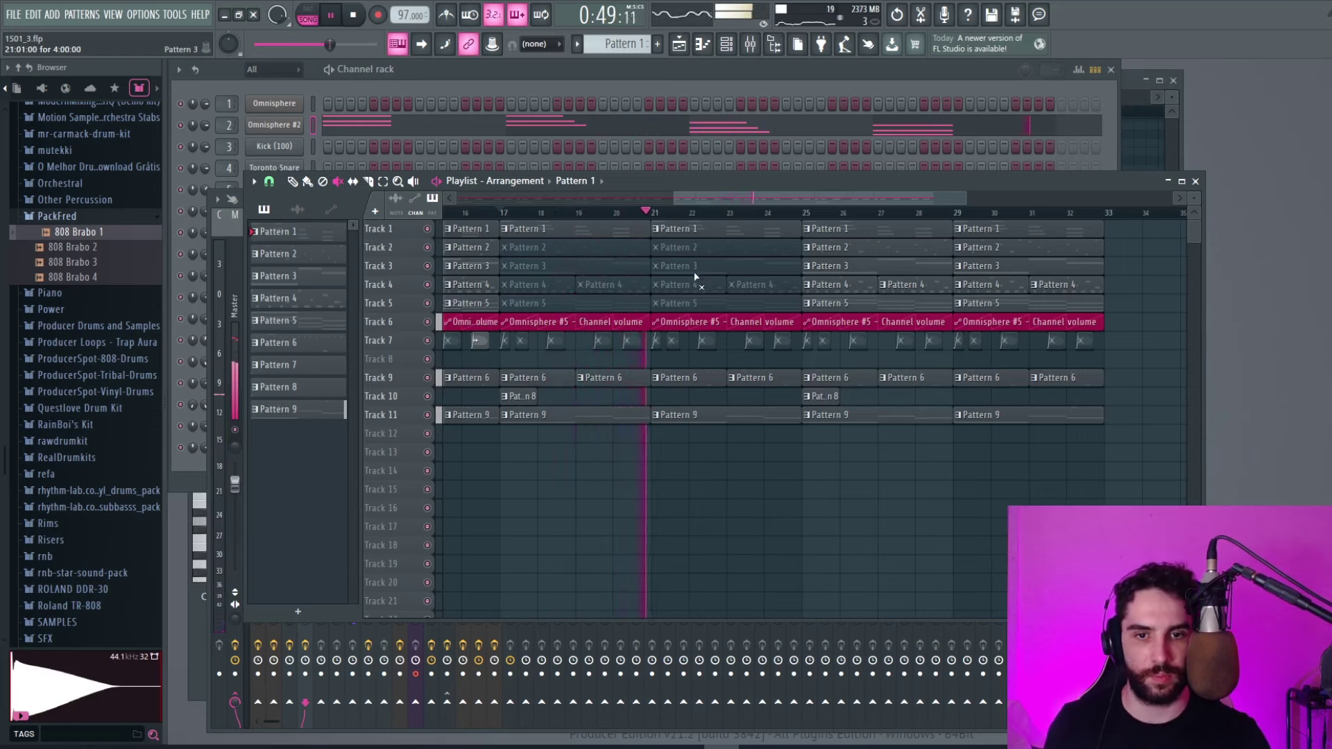
drag(671, 249, 640, 249)
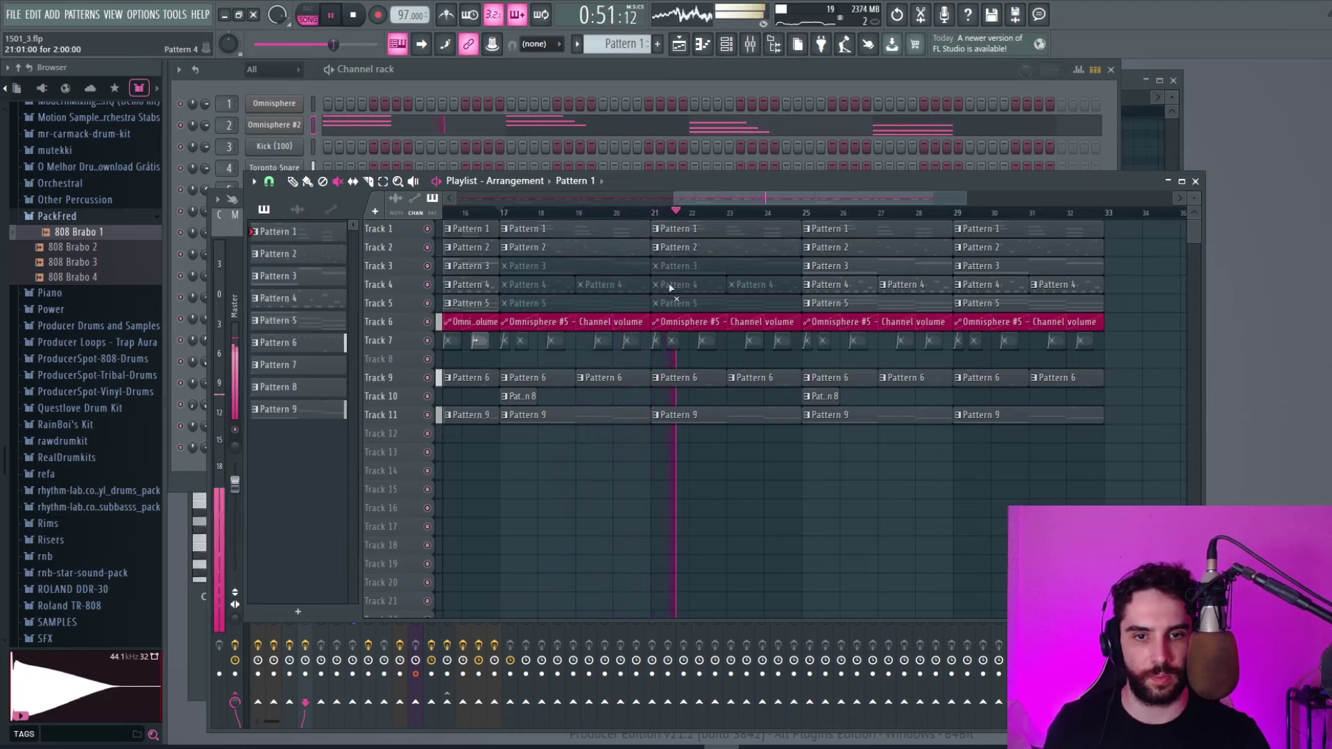
Mute the Pattern 1 and Pattern 2 clips in bars 25 to 32 while the arrangement plays
drag(707, 199, 748, 198)
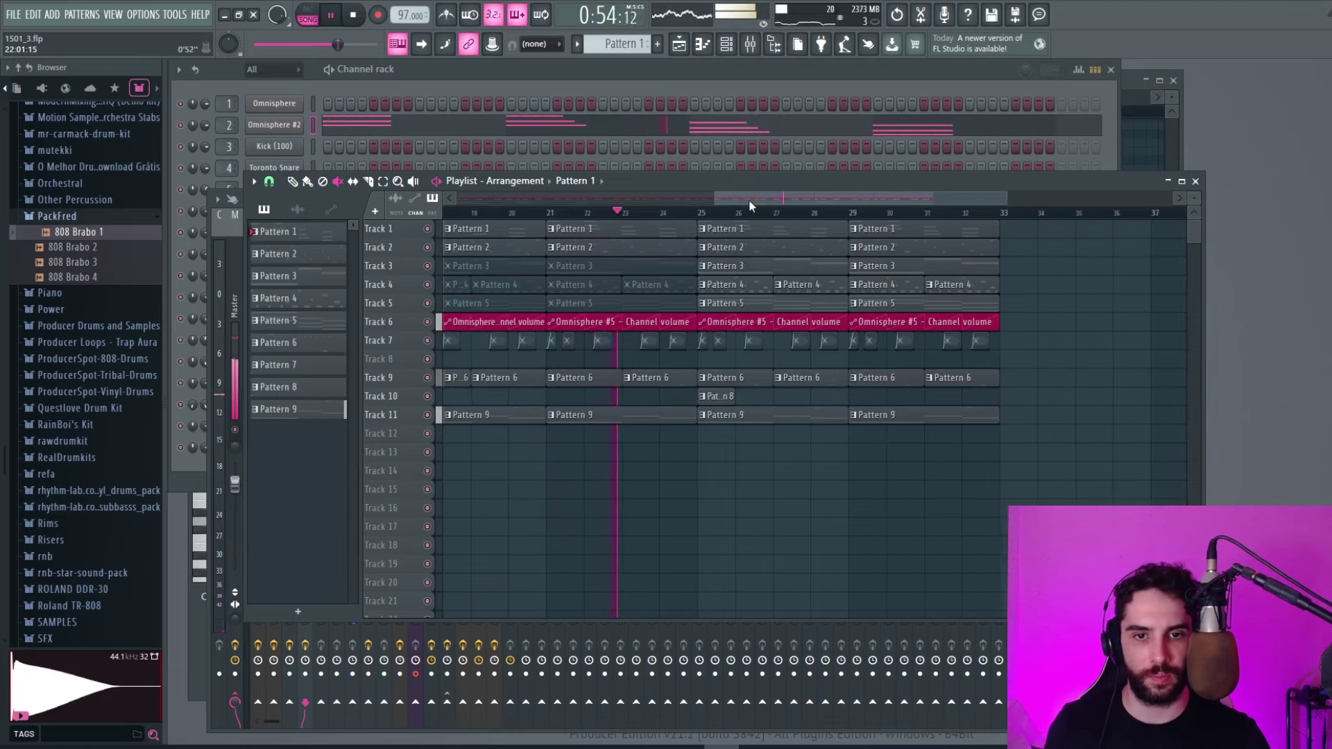
click(749, 44)
click(681, 45)
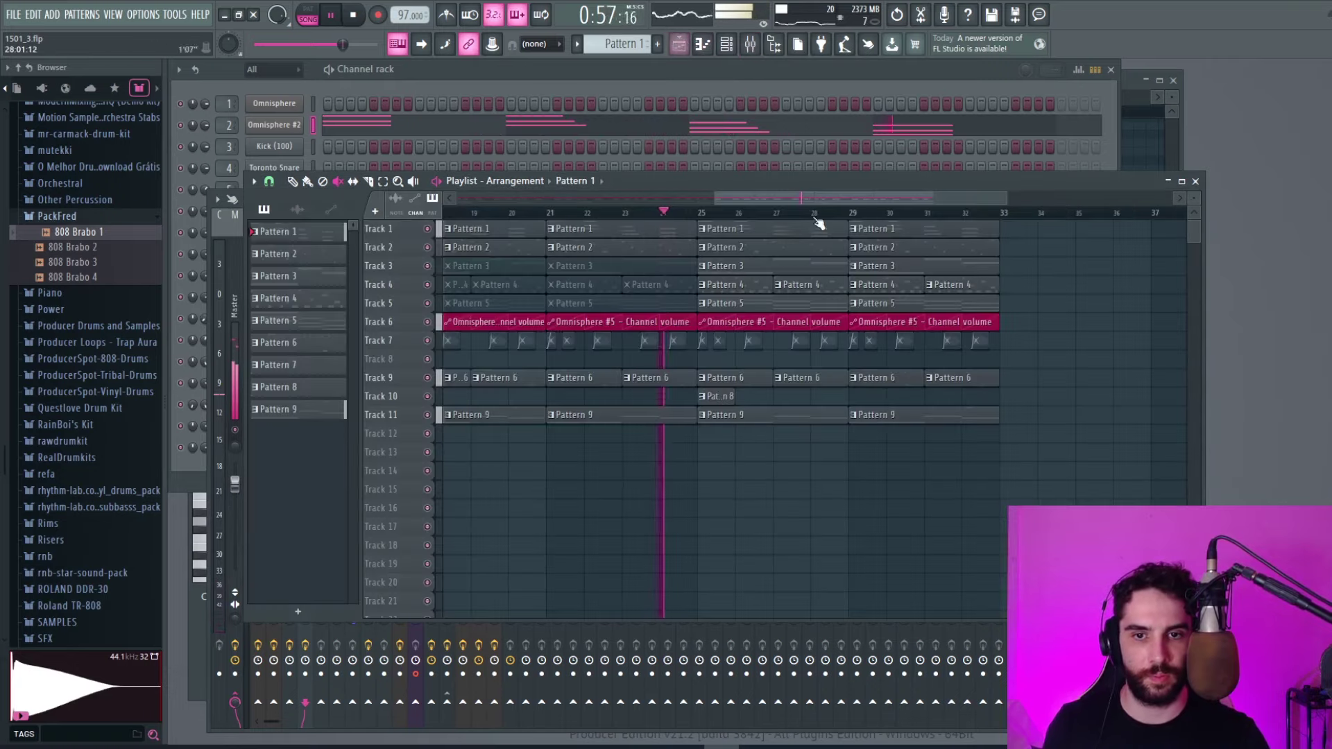
mouse_move(772, 231)
mouse_down()
mouse_move(863, 232)
mouse_move(870, 250)
mouse_up()
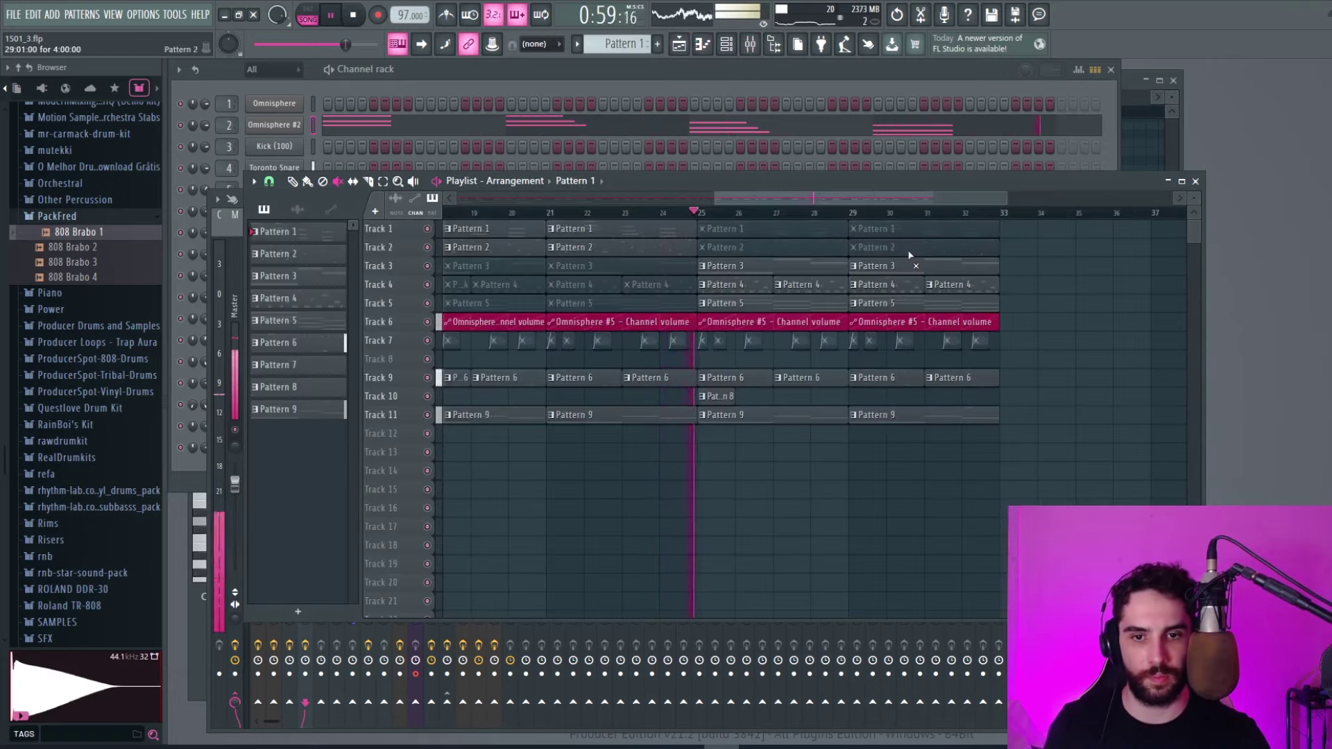
Shorten the last Pattern 6 clip on Track 9 at bar 31 to one bar
drag(715, 196, 547, 195)
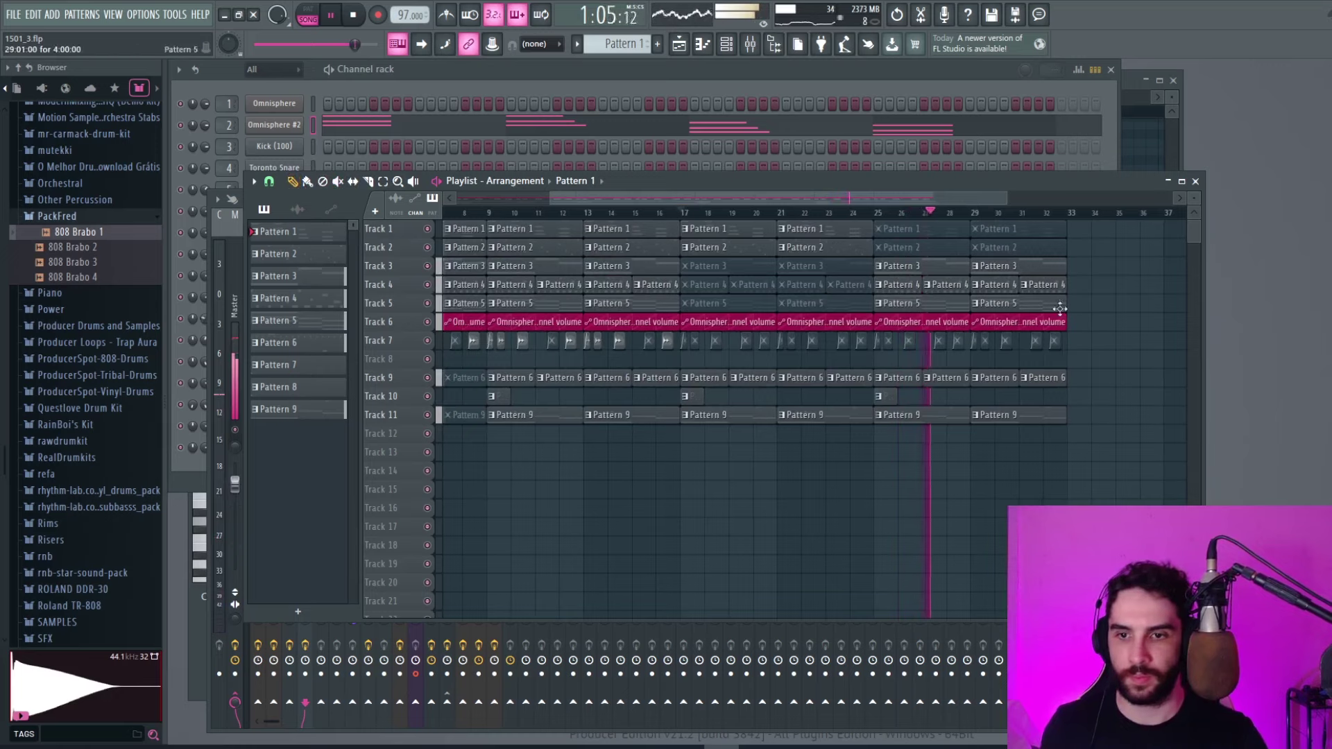
click(1058, 390)
right_click(1059, 392)
drag(1067, 378, 1045, 378)
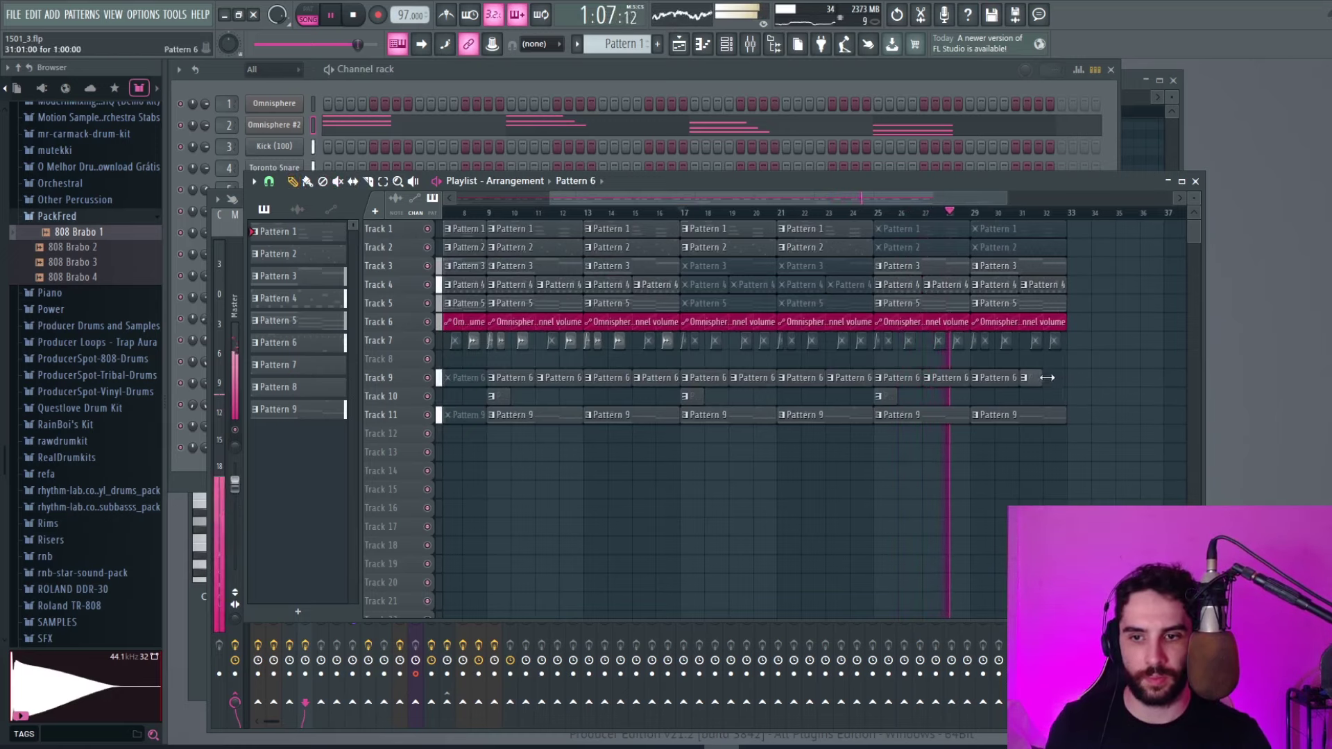
Duplicate all clips of bars 9 to 32 into bars 33 to 56, with snapping set to Bar
click(385, 182)
scroll(999, 458, left, 2)
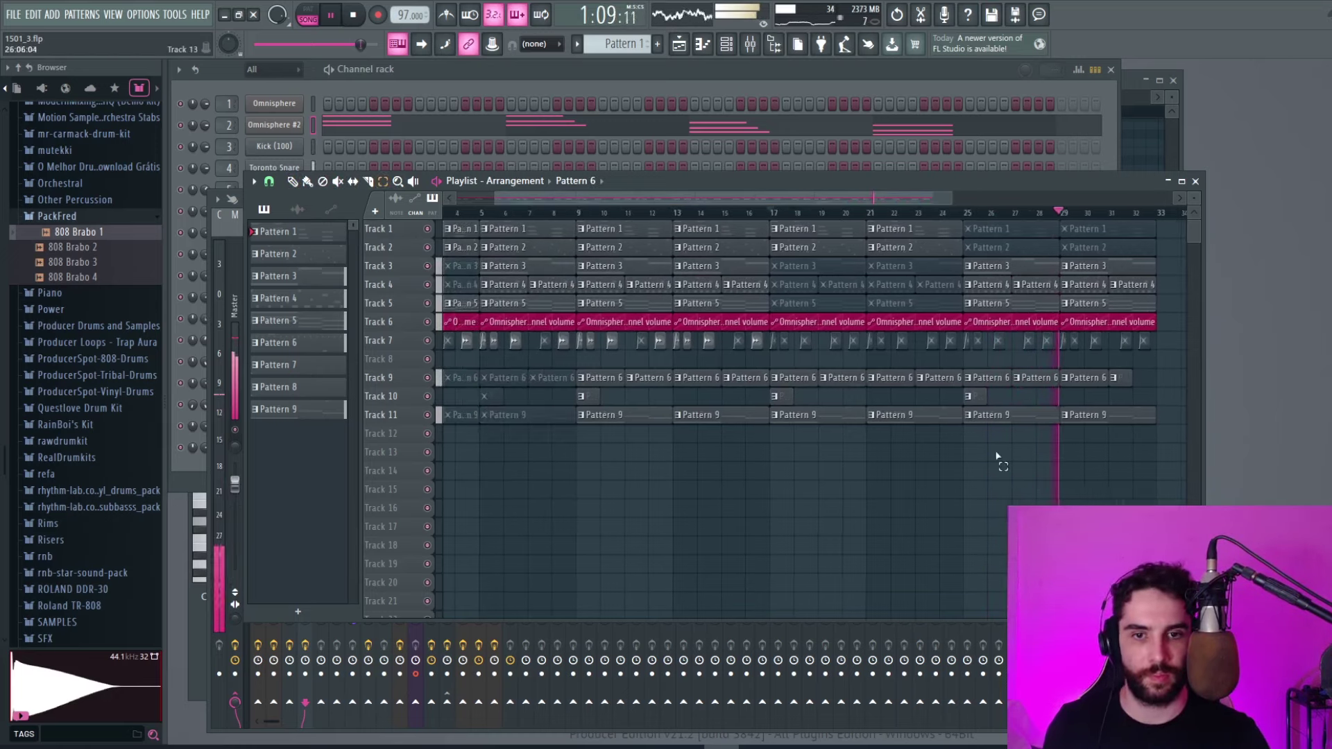
drag(1165, 460, 580, 224)
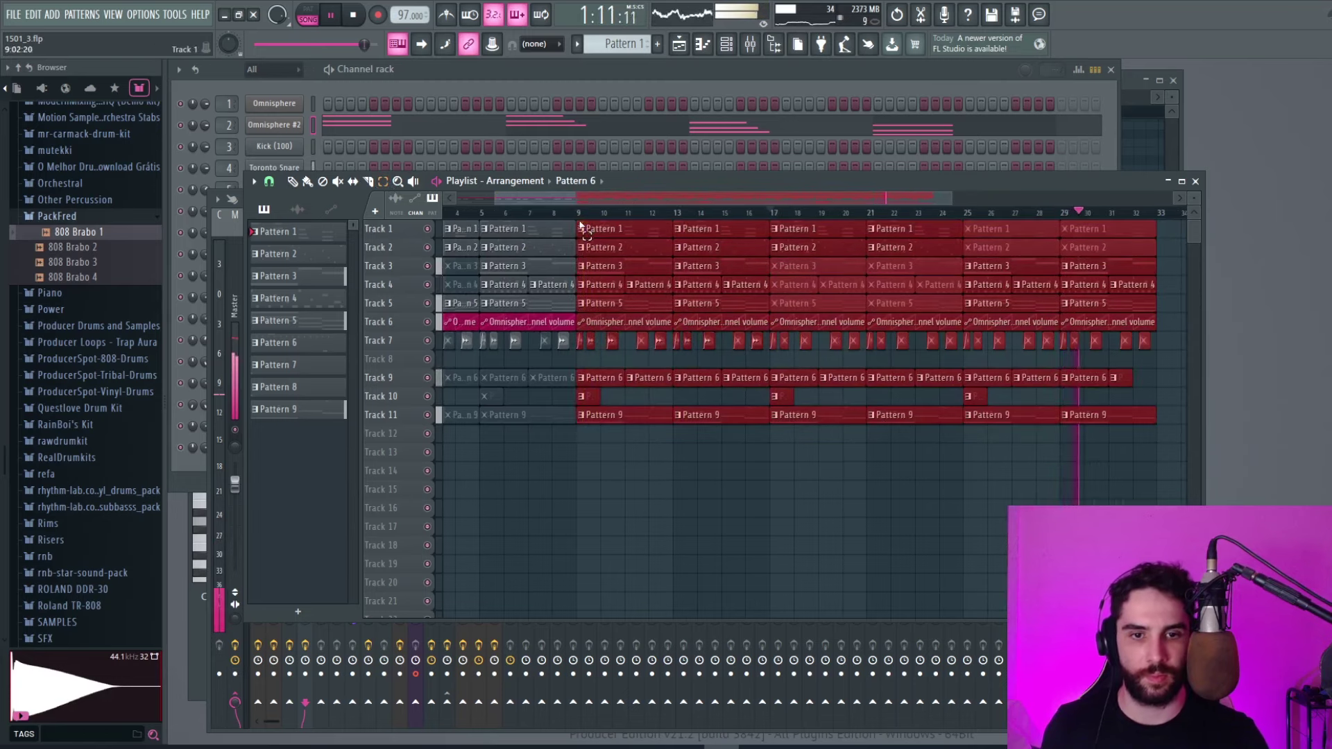
click(270, 183)
click(283, 396)
click(294, 183)
Mute the vocal chops on Track 7 in bars 33 to 40 and play from bar 33
drag(620, 230, 898, 220)
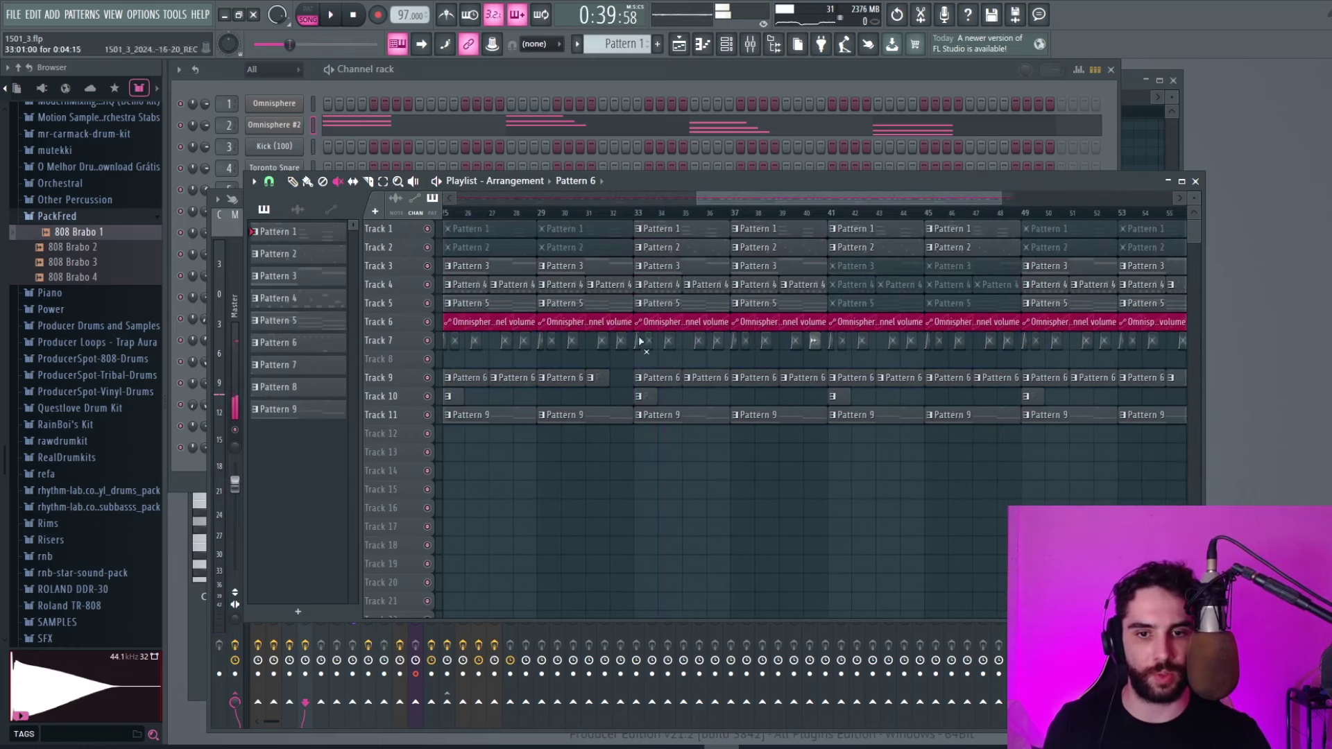
click(631, 211)
key(space)
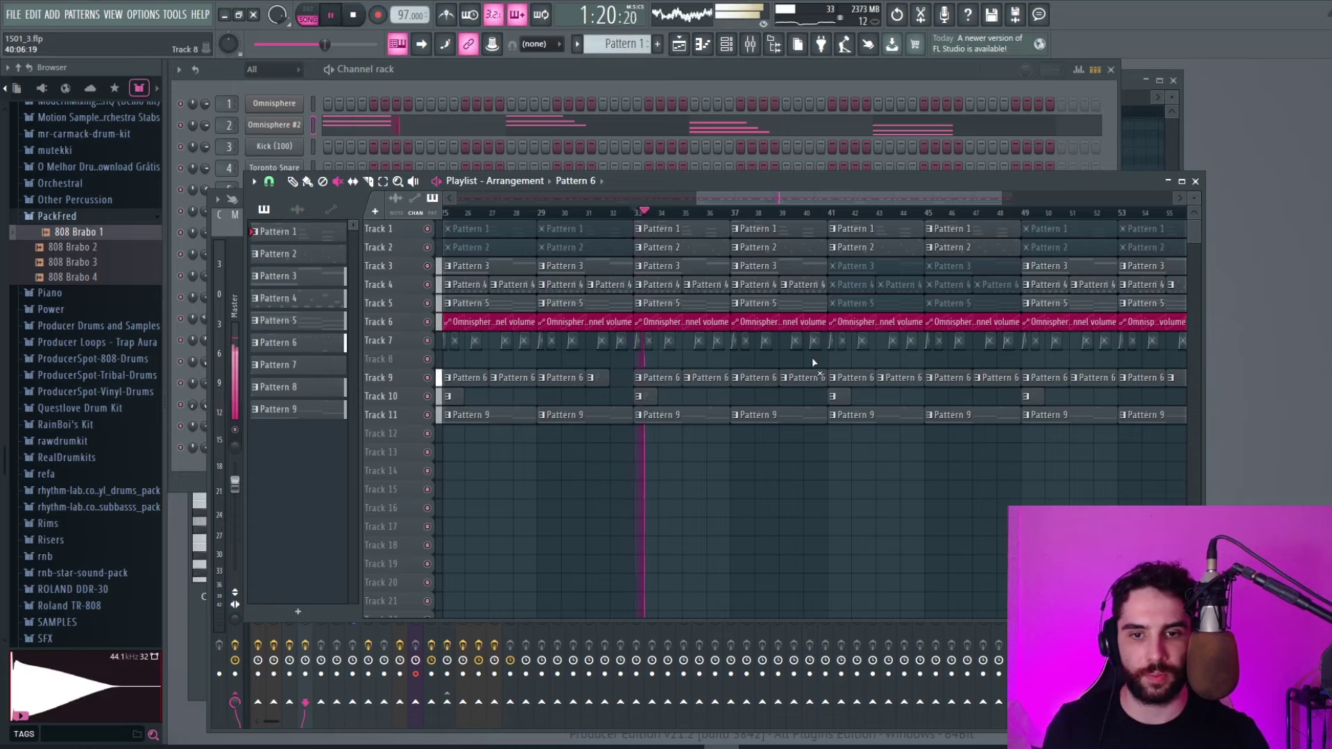
Move the vocal chops of bars 9 to 16 from Track 7 down to Track 8 while the intro plays
drag(734, 196, 485, 220)
click(569, 215)
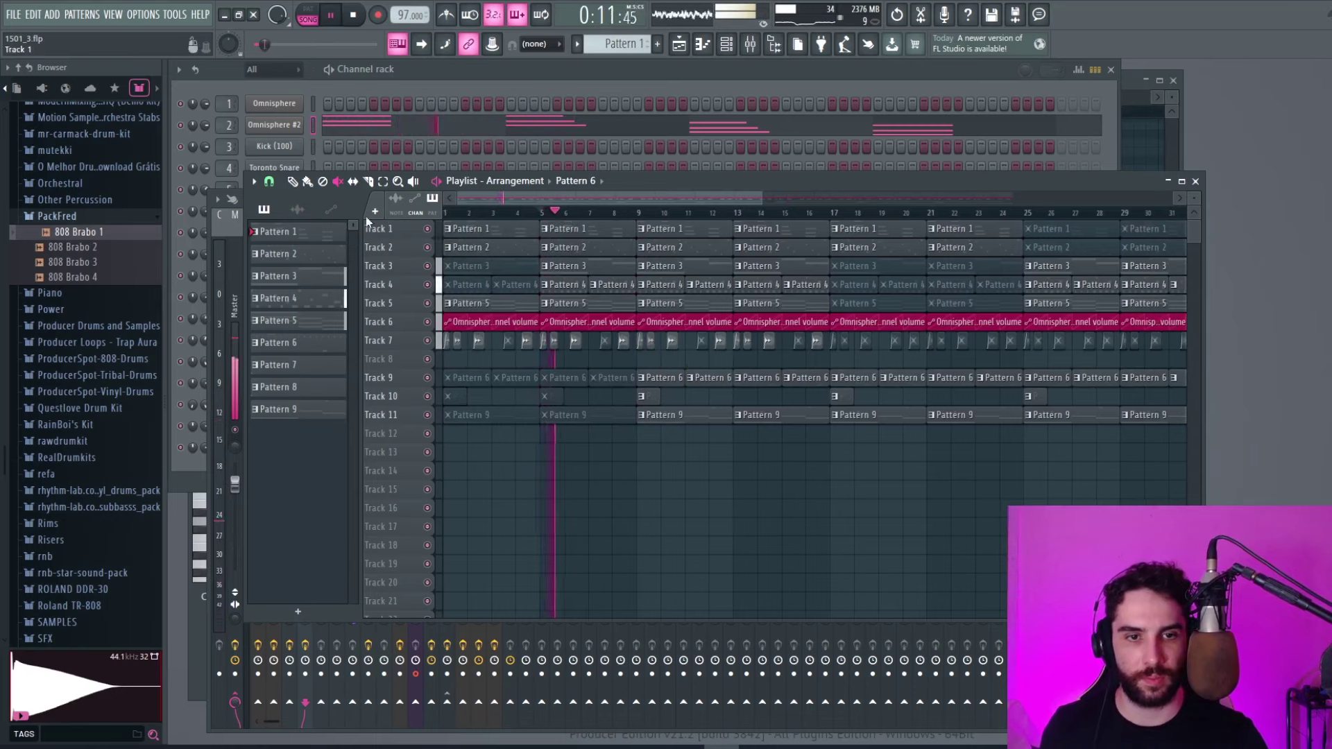
drag(819, 365, 637, 333)
click(268, 182)
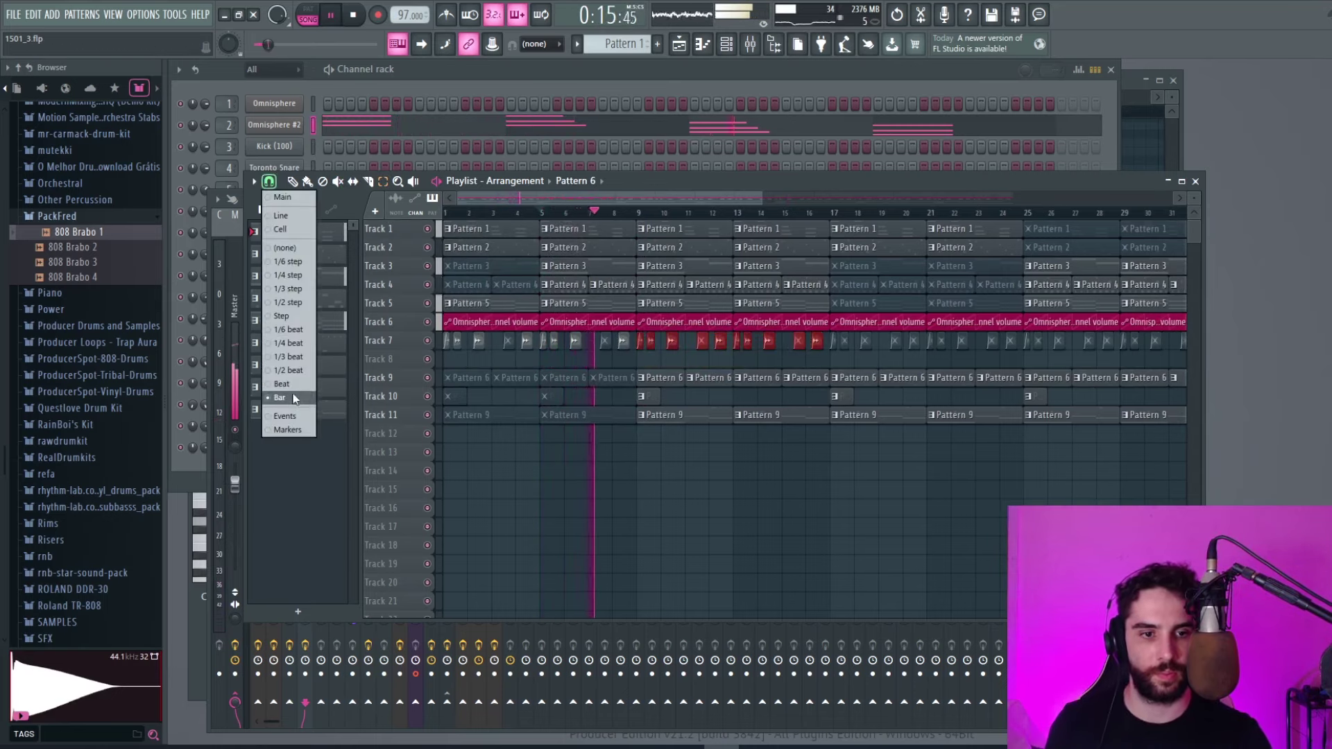
click(290, 396)
click(292, 182)
drag(676, 340, 672, 360)
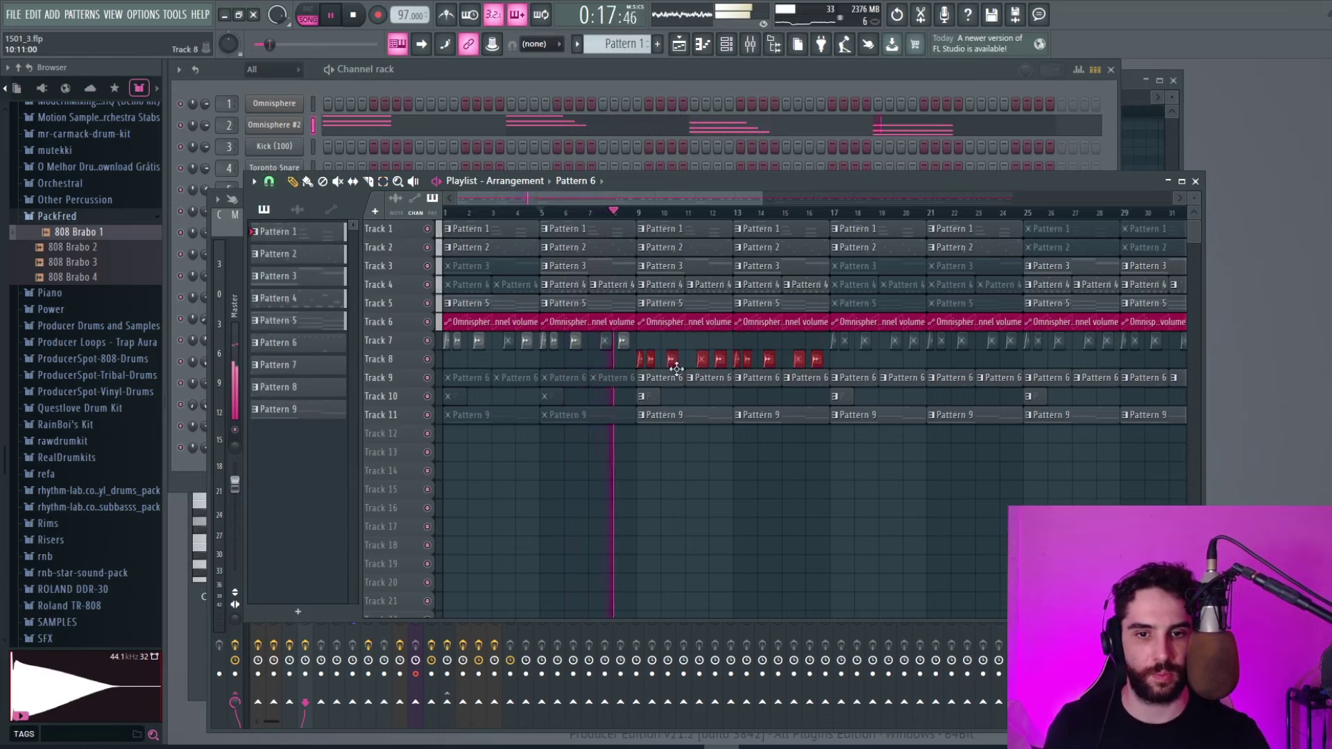
Mute the Track 8 vocal chops in bars 9 to 16, keeping the Pattern 6 clips below them active
click(337, 182)
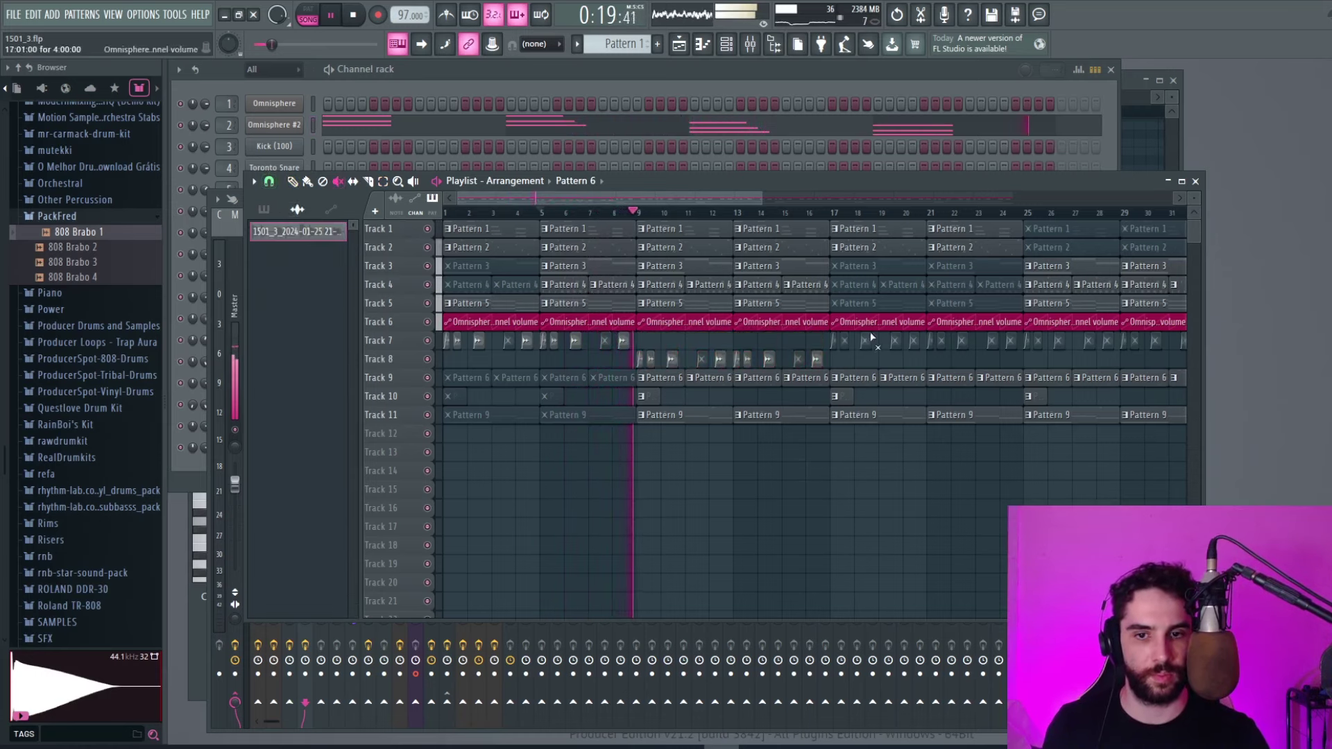
drag(825, 377, 639, 375)
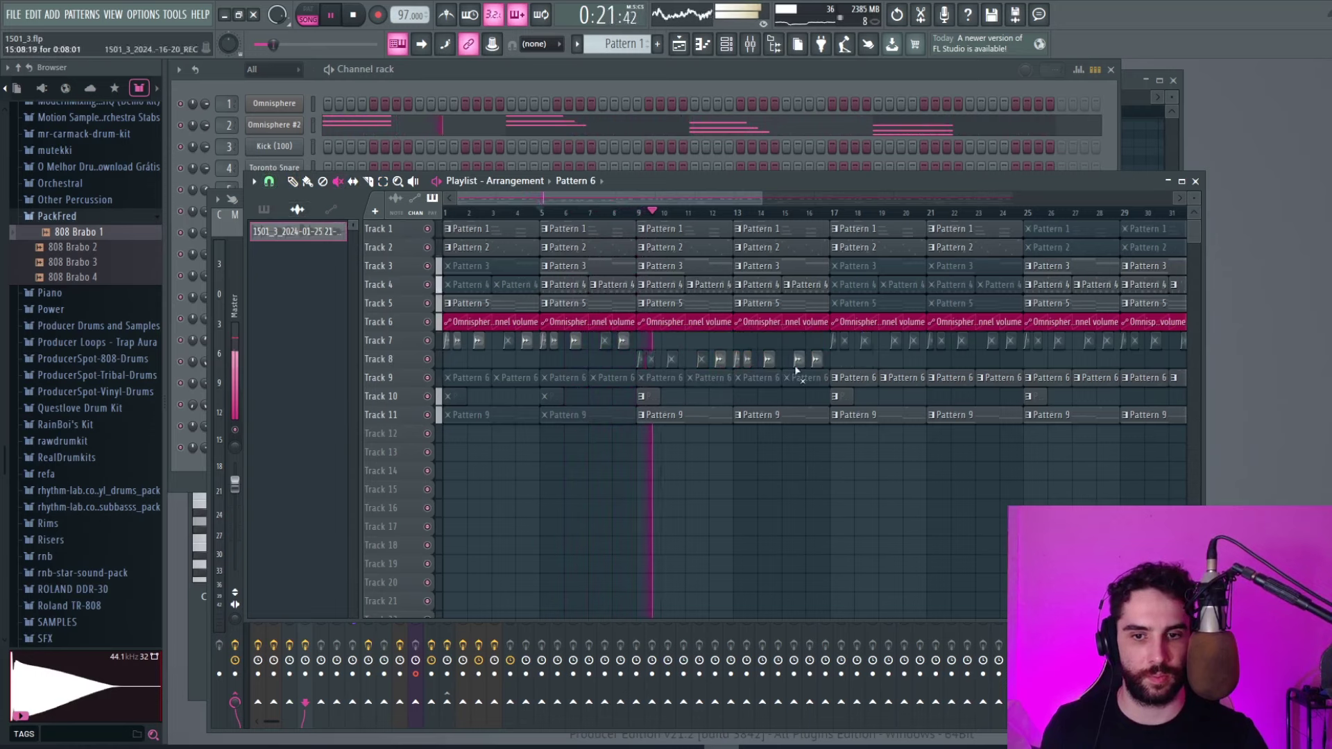
drag(676, 376, 796, 381)
Copy the bars 9 to 16 clips to bars 57 to 64 at the end of the arrangement, with Bar snapping
drag(761, 198, 993, 201)
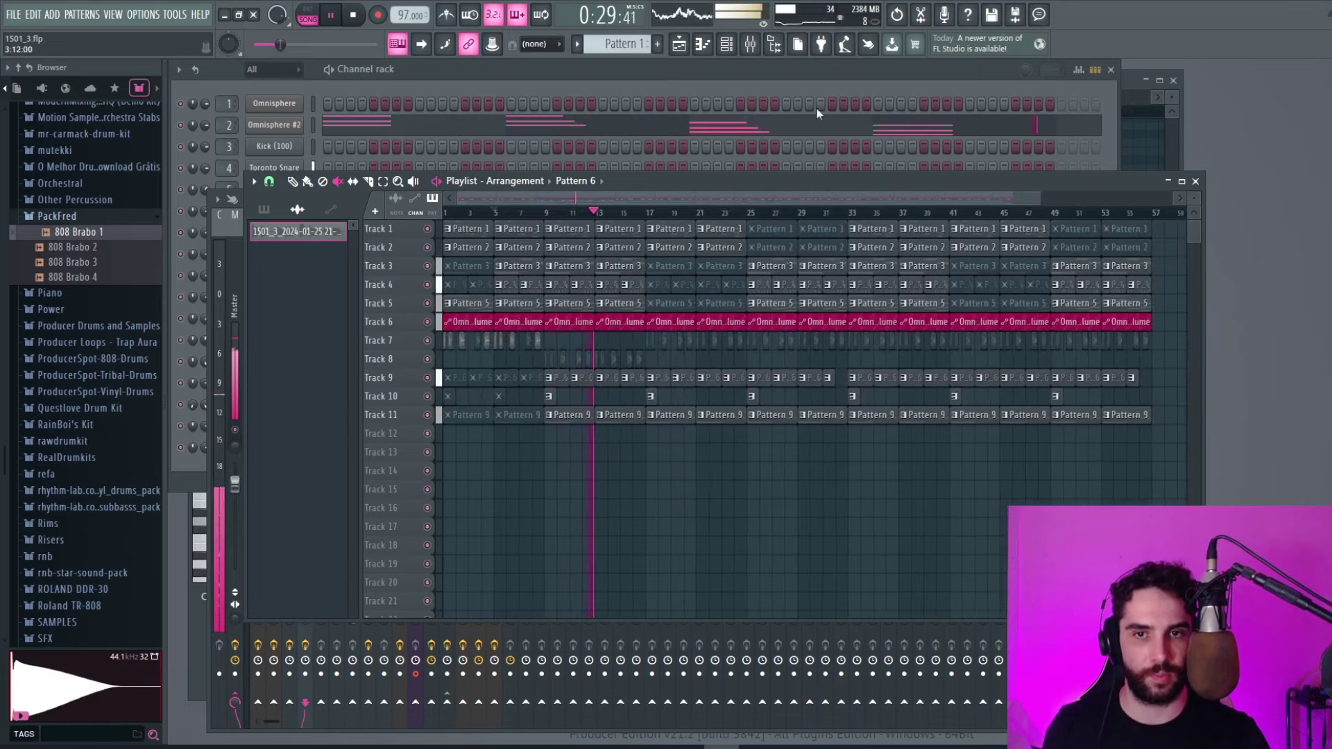
click(761, 45)
click(760, 45)
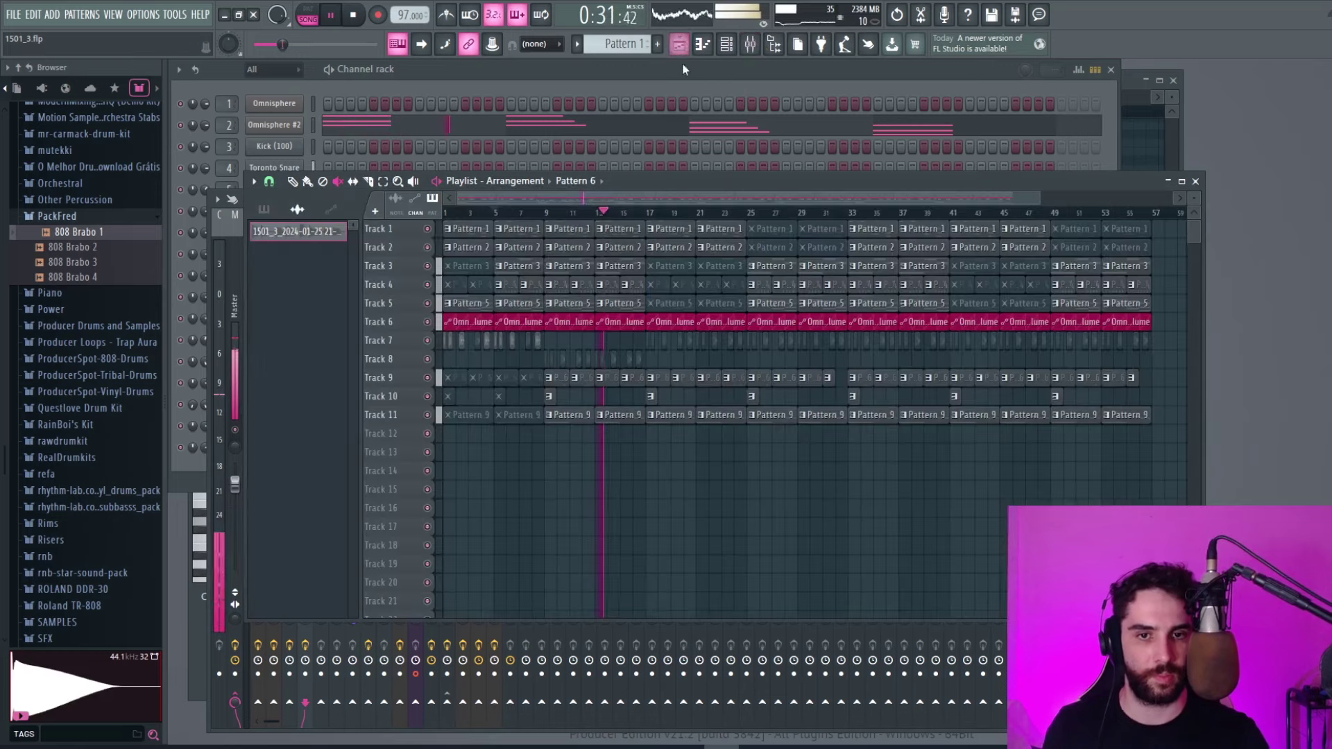
key(space)
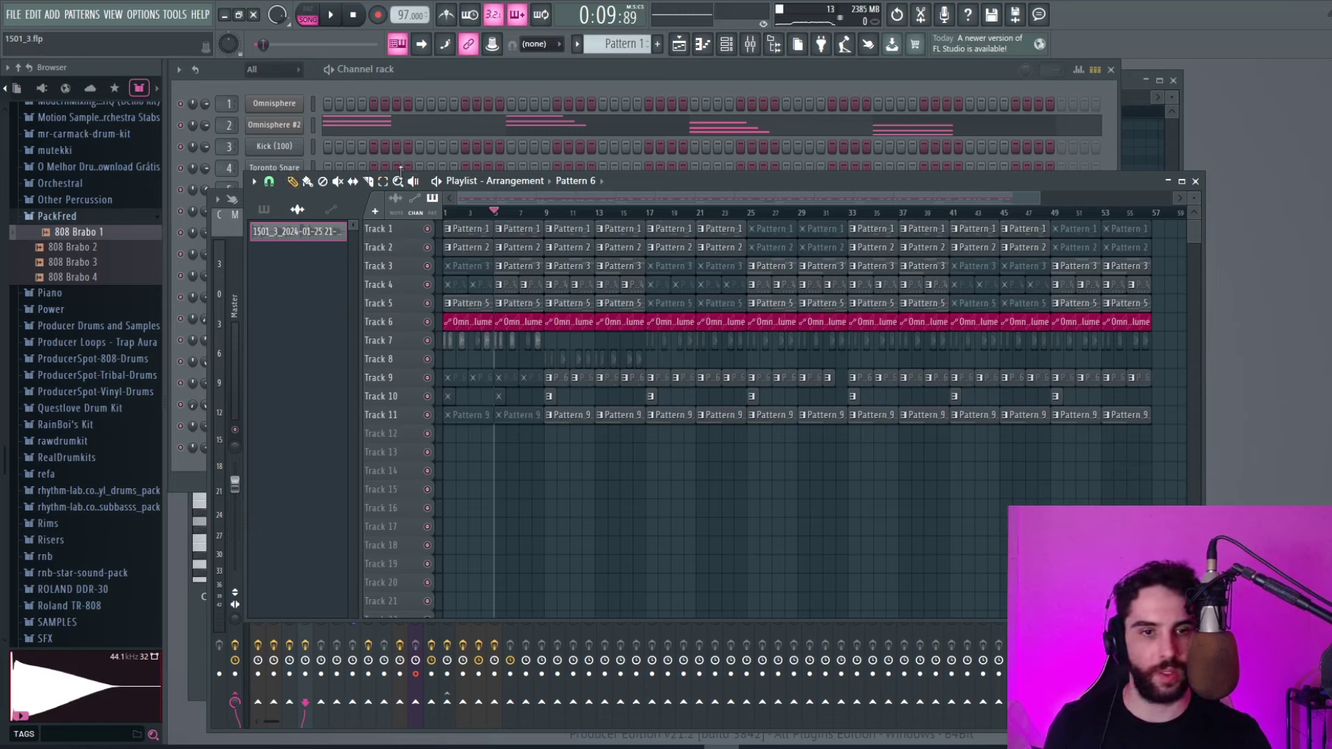
drag(636, 448, 547, 221)
click(270, 182)
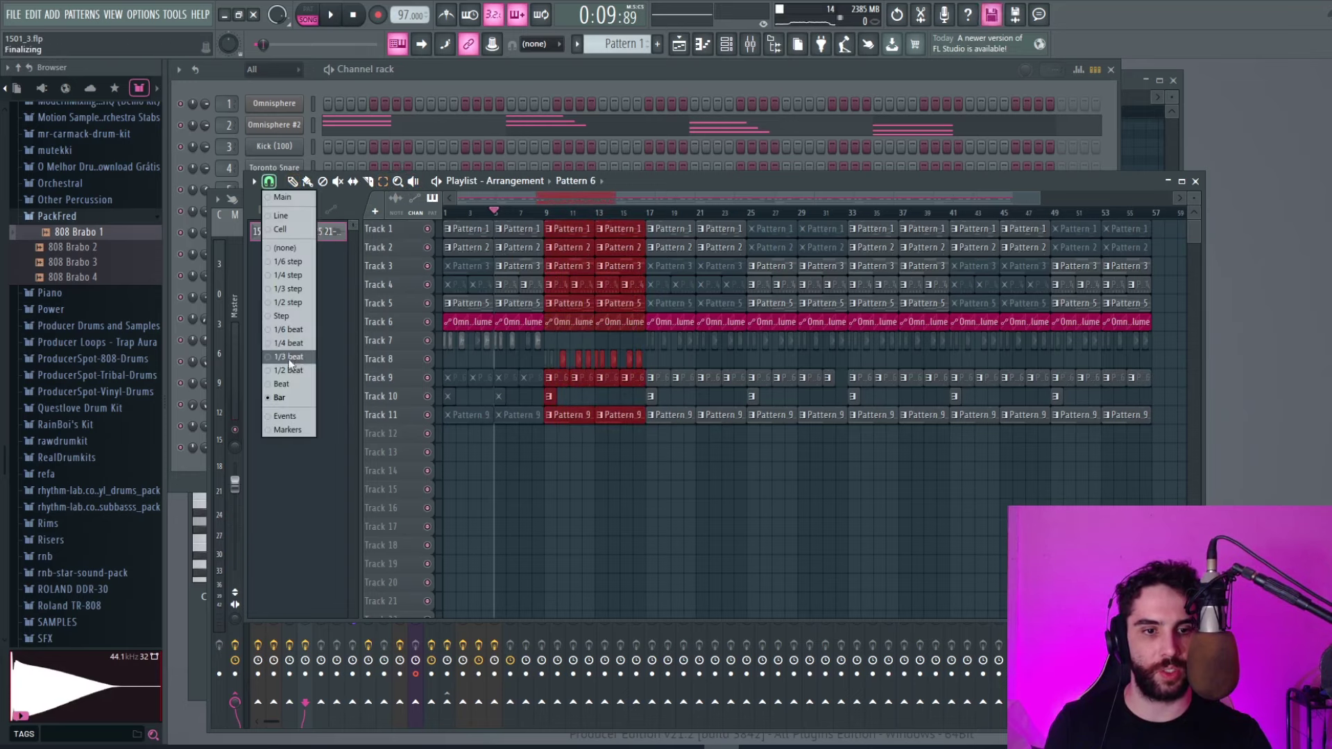
click(280, 398)
Duplicate the bars 57 to 64 clips into bars 65 to 72 without Pattern 6, and play from bar 57
drag(954, 458, 794, 221)
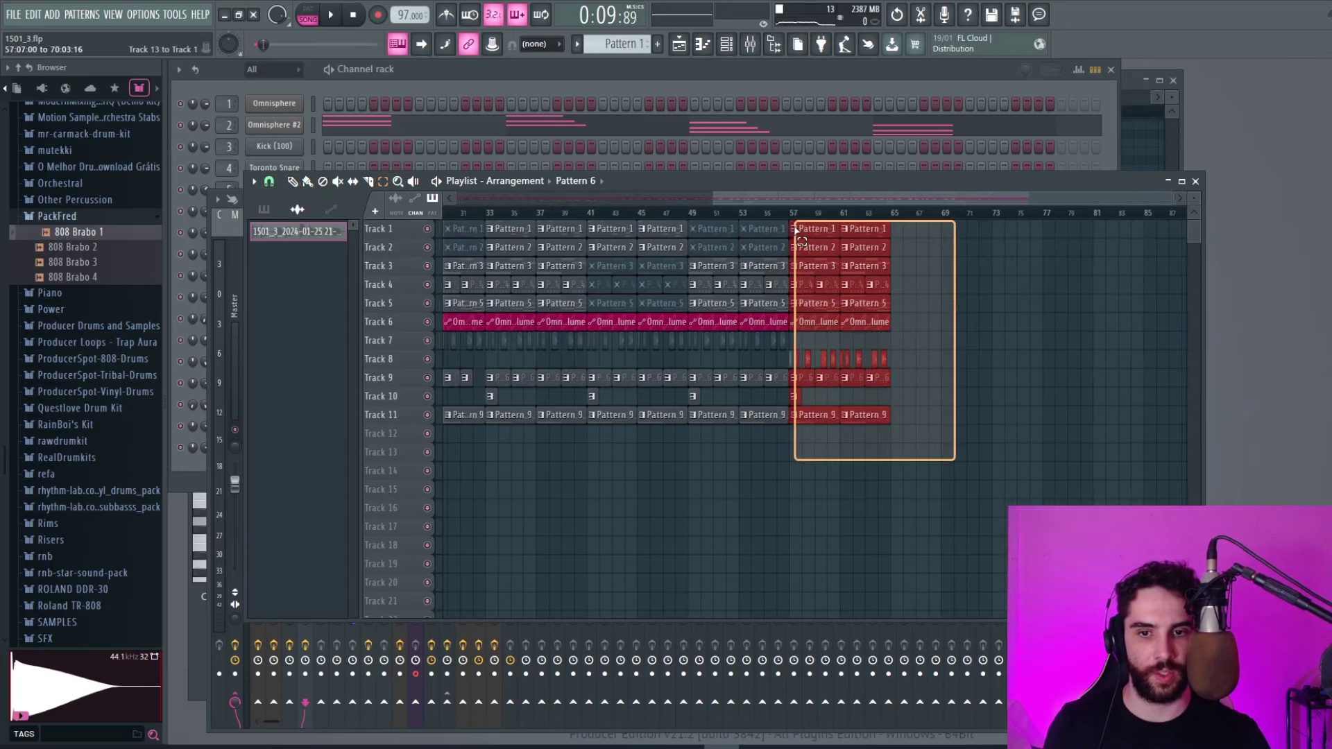
drag(794, 222, 791, 227)
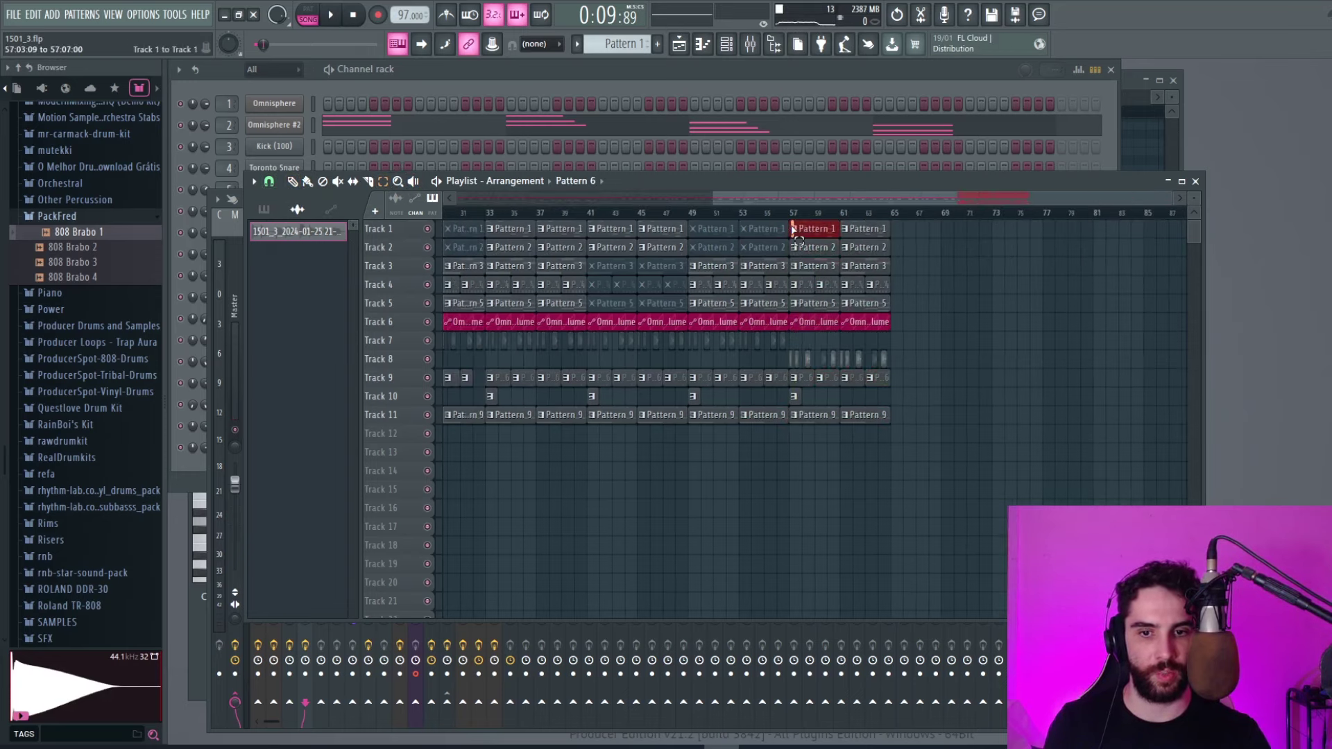
drag(921, 480, 819, 219)
key(space)
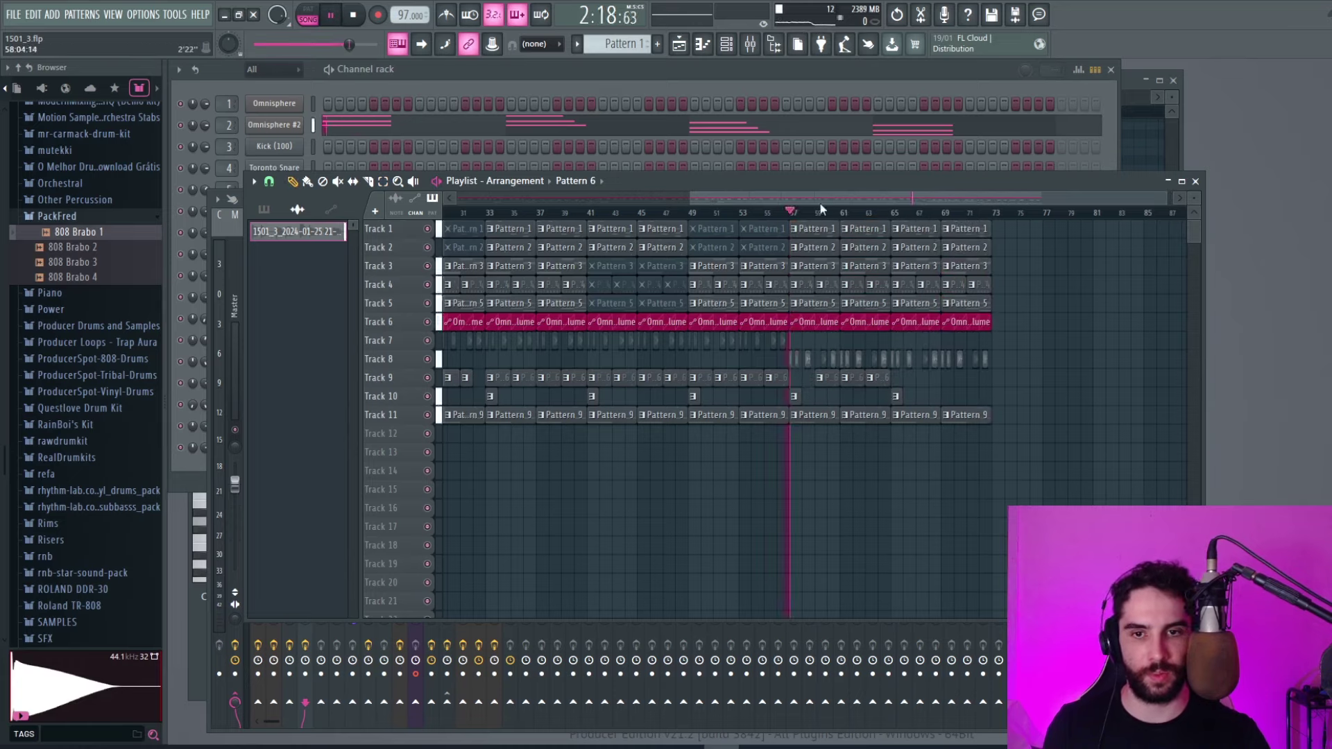
Extend the last Pattern 1 clip on Track 1 at bar 69 to five bars
drag(882, 200, 1080, 210)
drag(1172, 196, 996, 210)
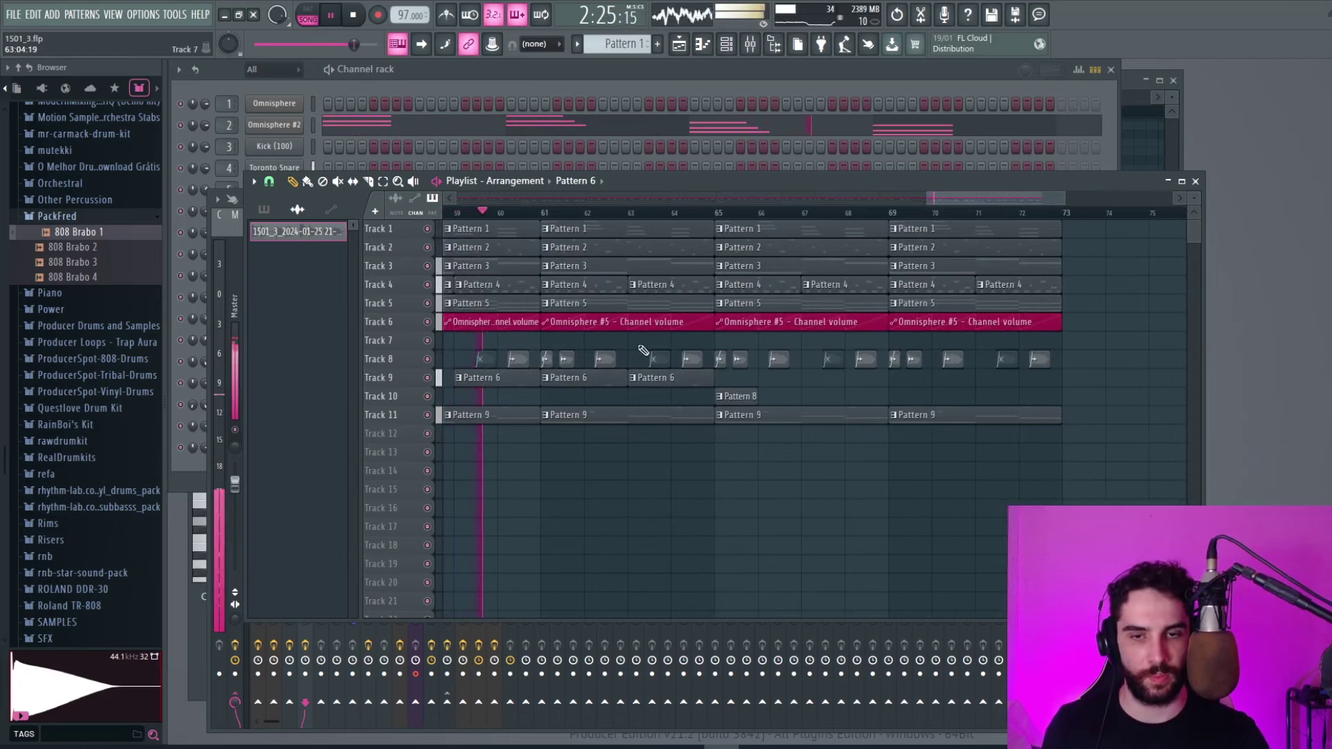
drag(1058, 228, 1093, 227)
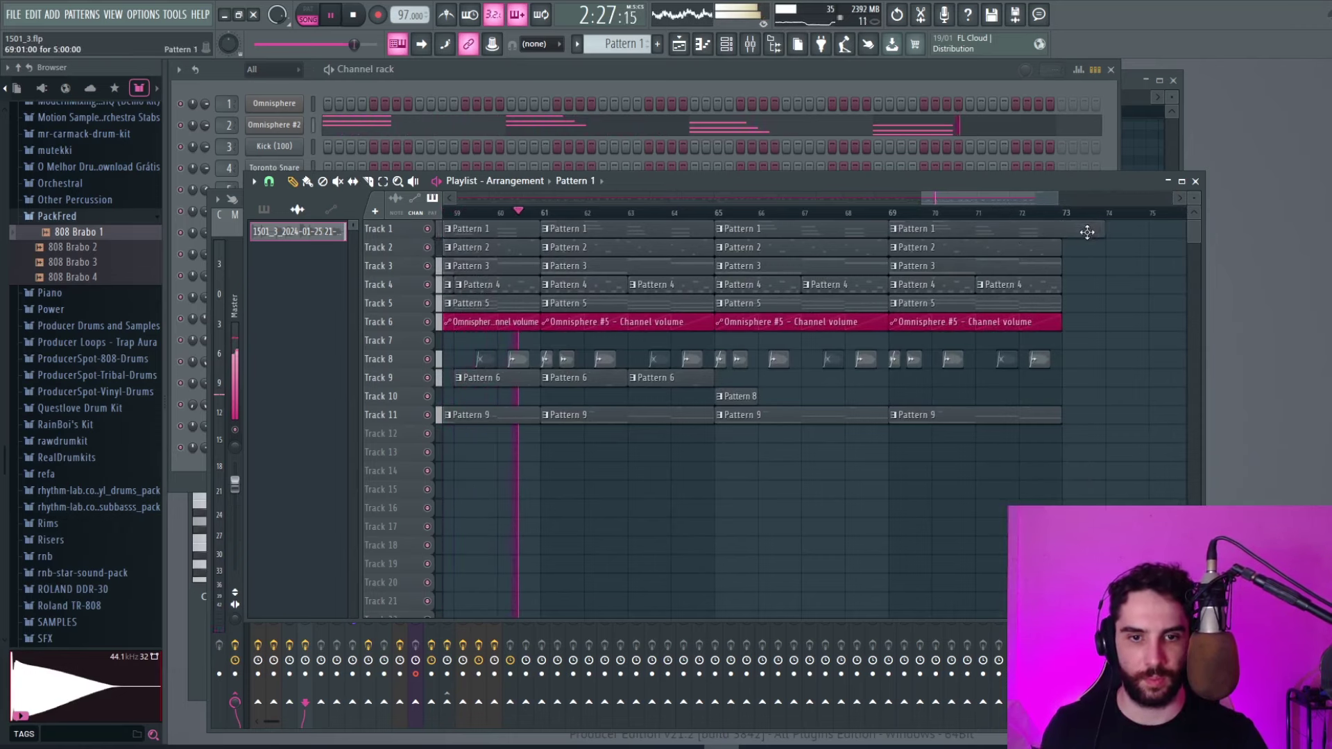
drag(925, 194, 599, 197)
Save the project and play the end of the arrangement
click(17, 13)
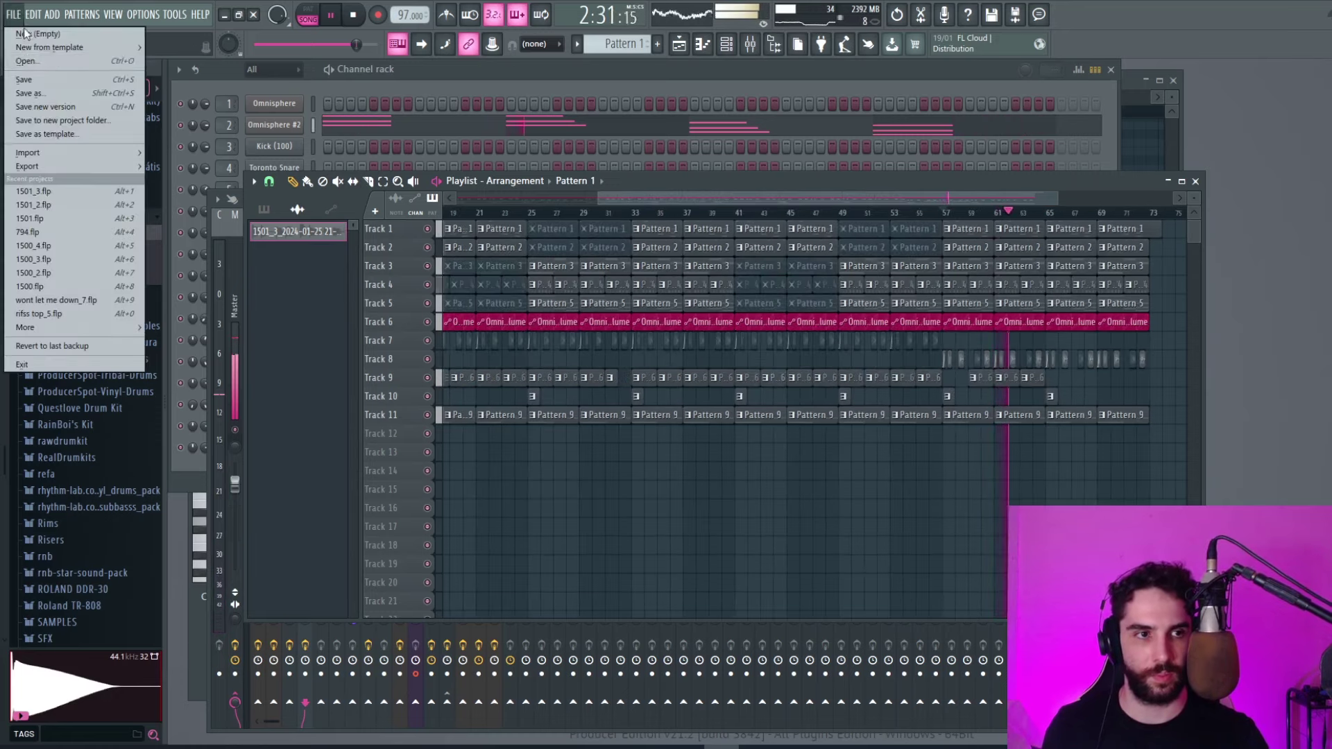
click(43, 79)
key(space)
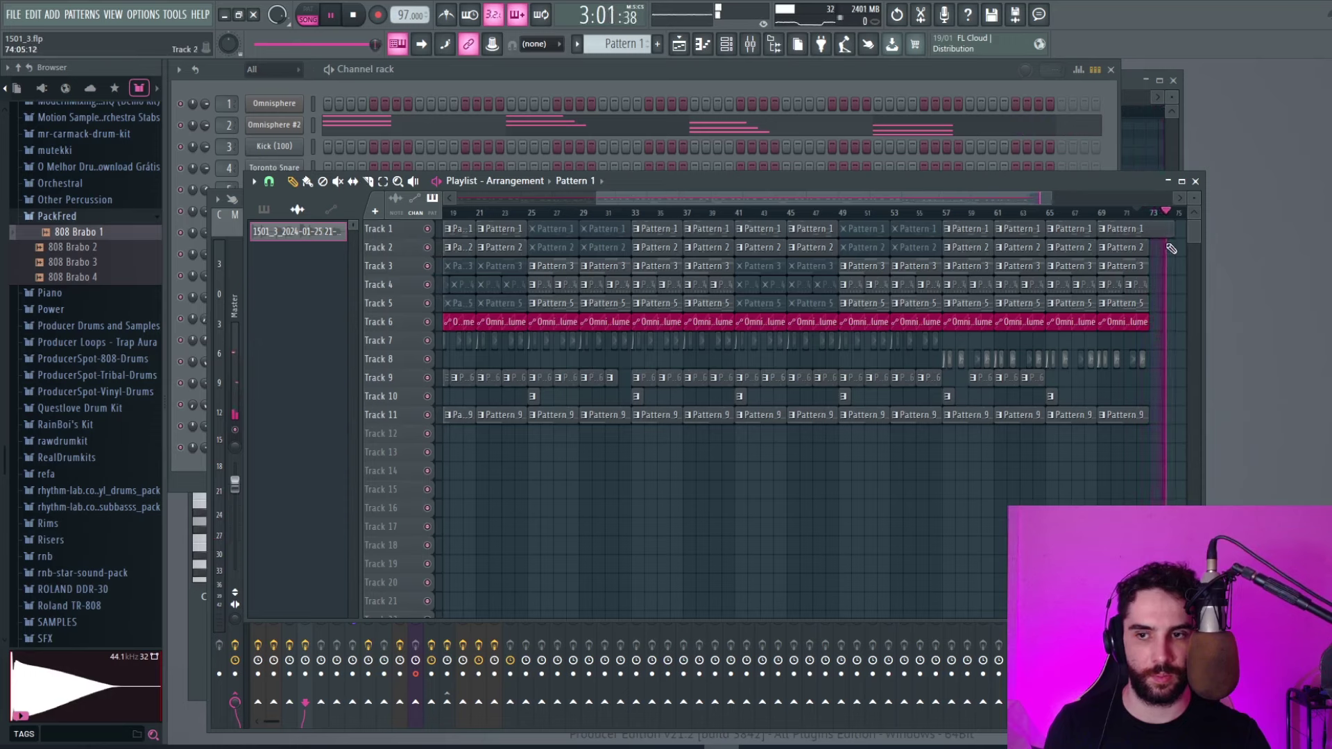
key(space)
key(ctrl+s)
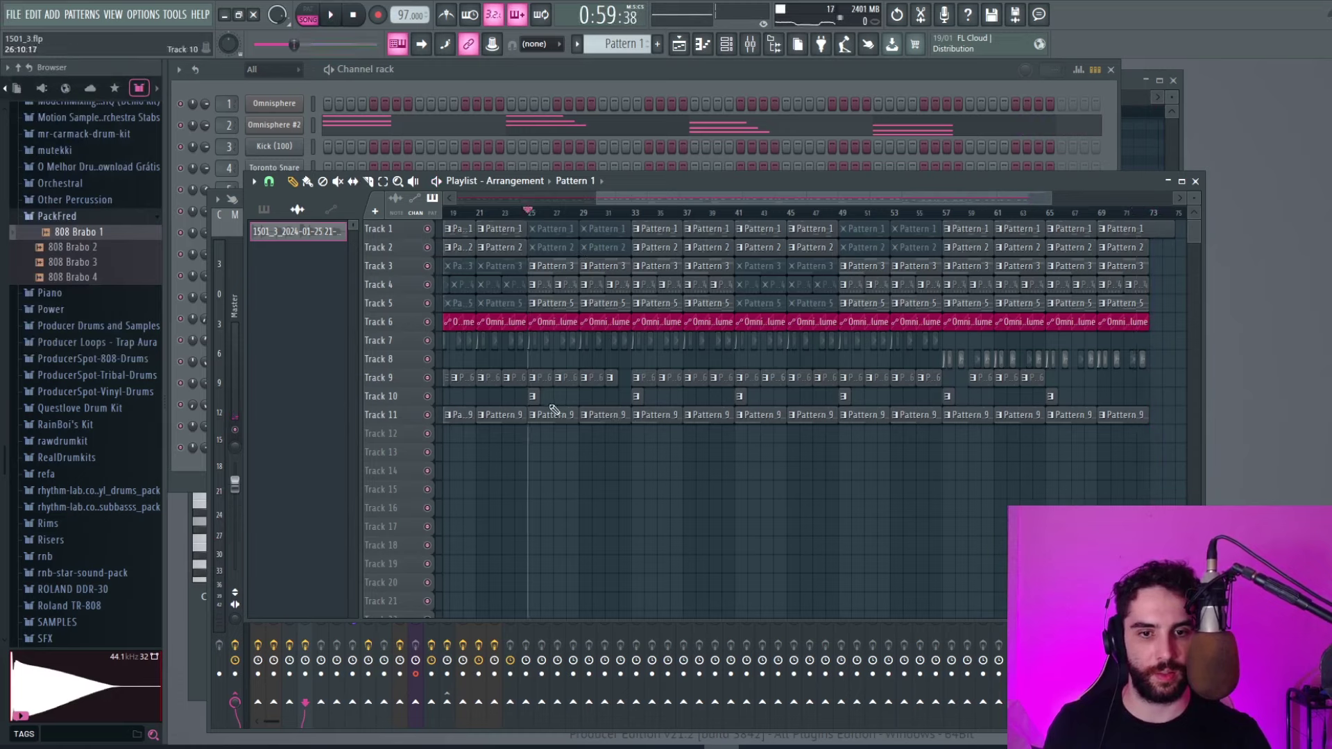
Copy the Diva bass notes from Pattern 9 into a new pattern, Pattern 10, and return to the playlist
click(553, 409)
key(F6)
key(space)
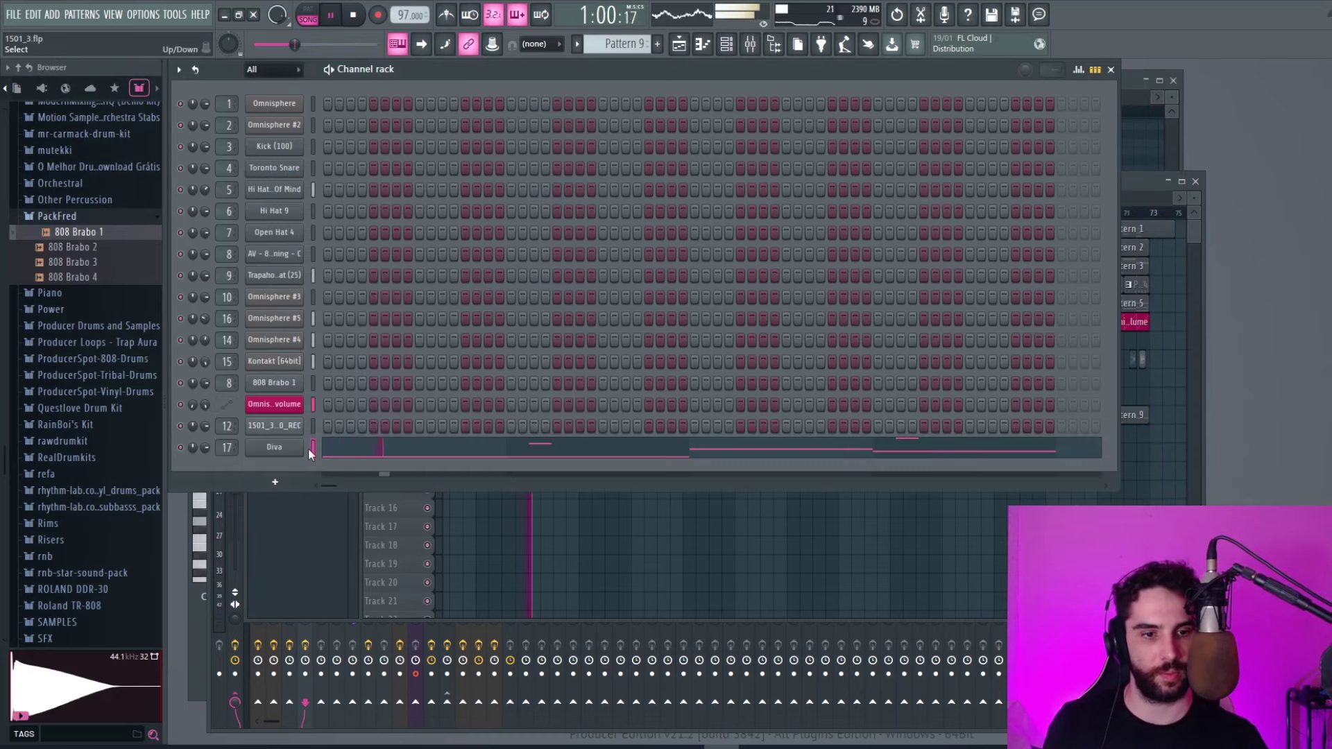
click(657, 45)
key(Return)
key(ctrl+v)
click(679, 45)
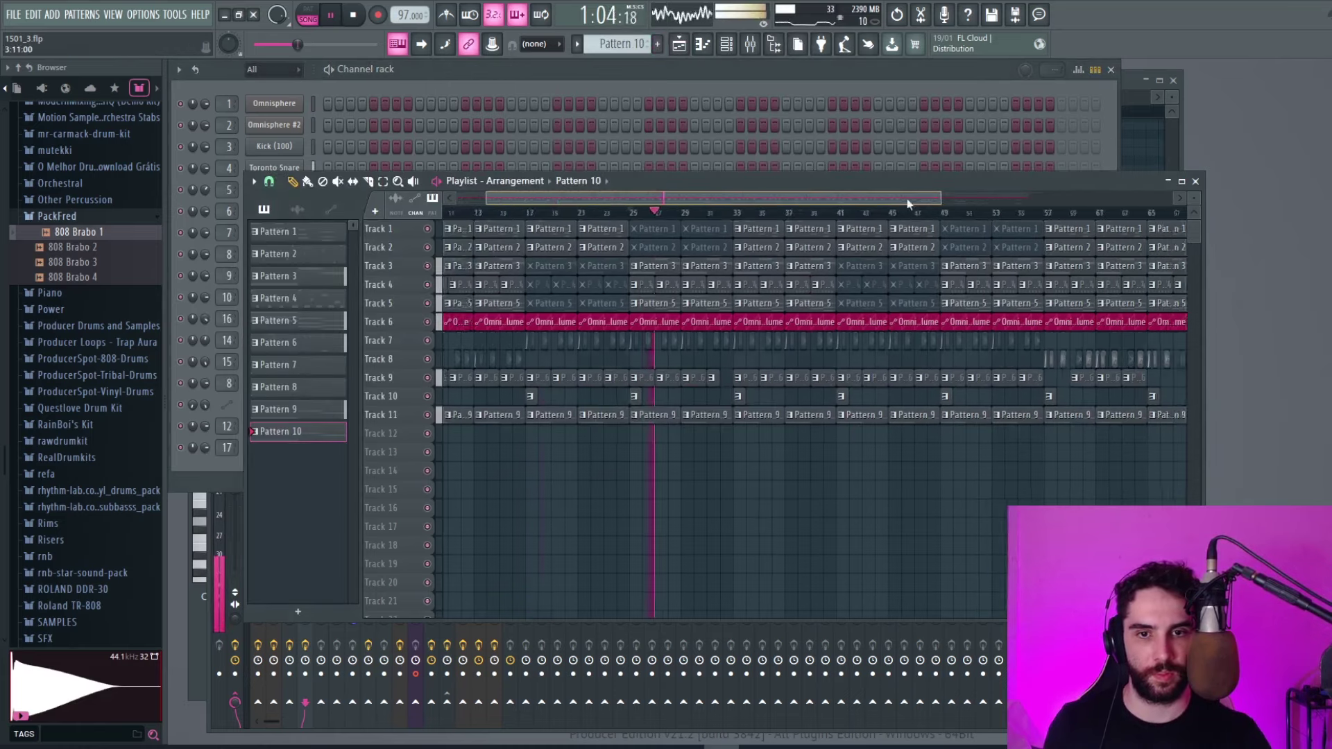
Place Pattern 10 clips on Track 13 at bars 17 and 21, and mute the Pattern 9 clips in bars 17 to 24
drag(914, 197, 729, 202)
click(685, 212)
drag(685, 452, 787, 452)
key(space)
drag(690, 432, 841, 416)
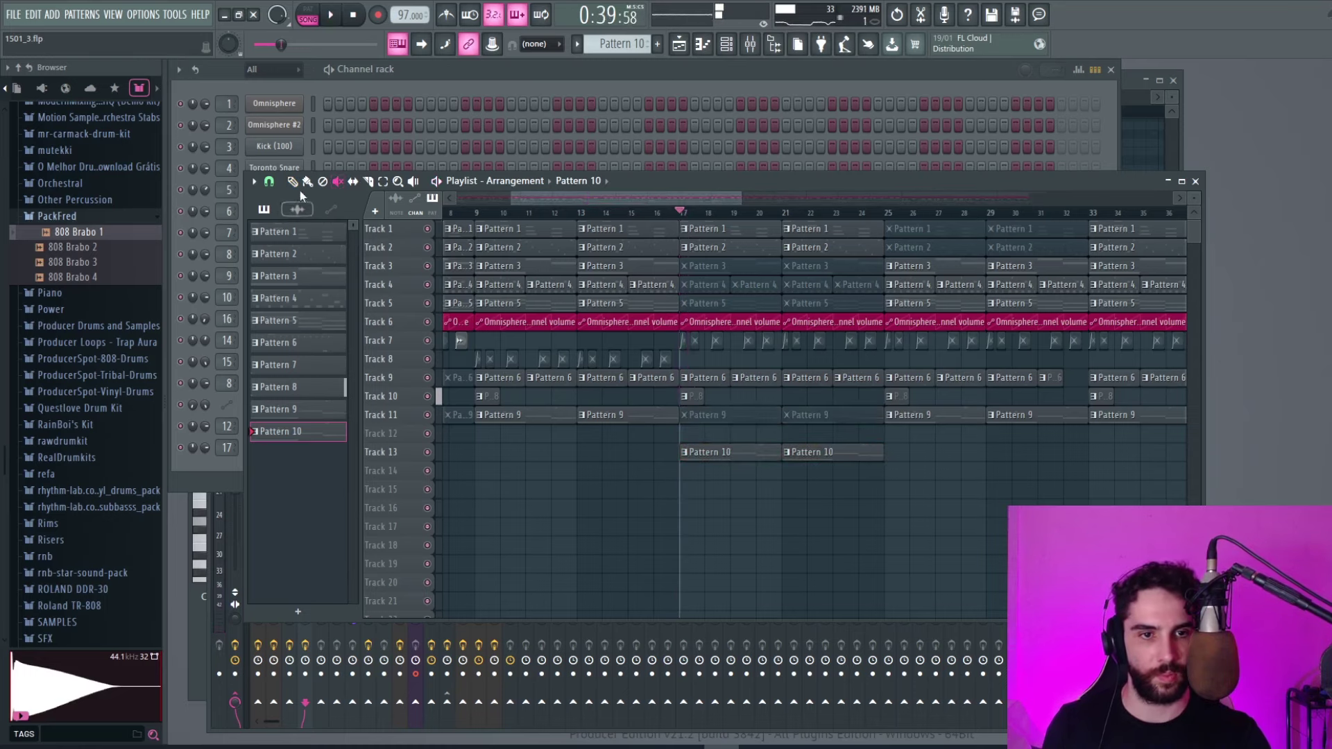
Shorten the first D3 note of the Diva bass in Pattern 10 to about half a bar and play it
double_click(722, 445)
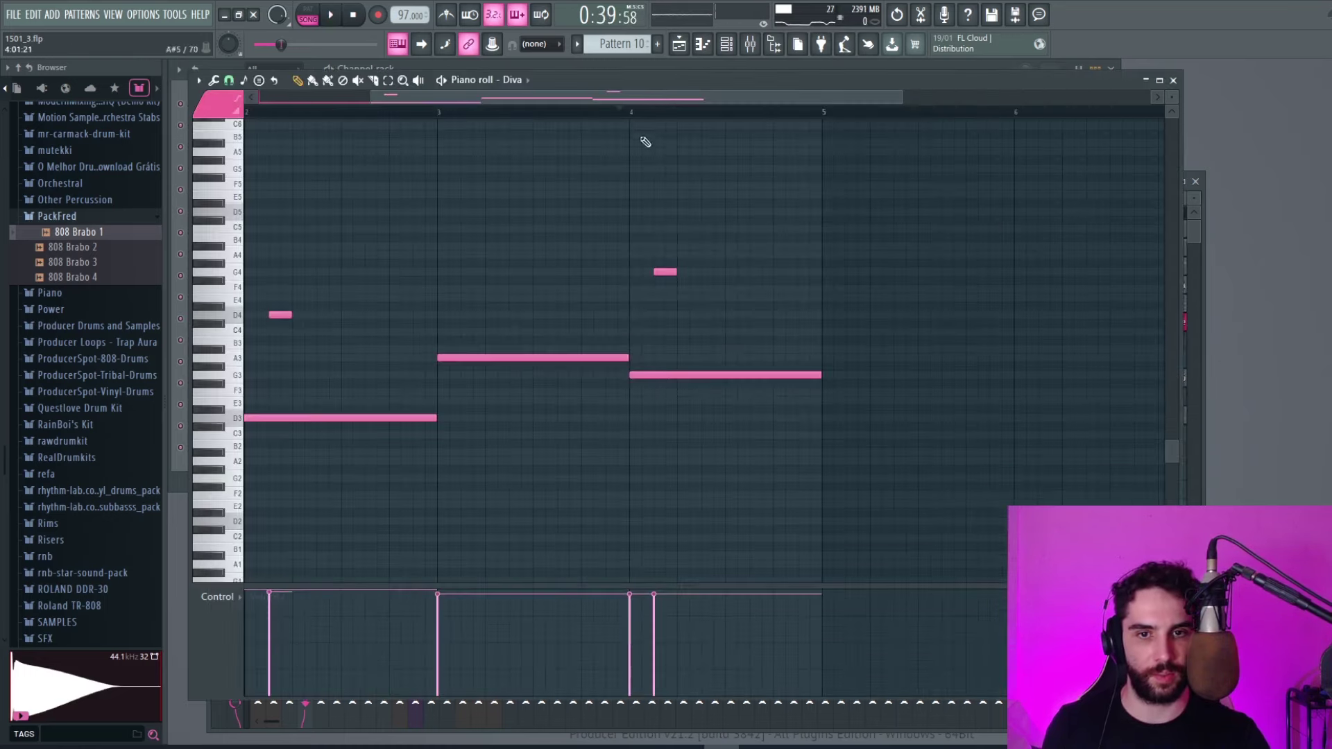
drag(624, 421, 371, 421)
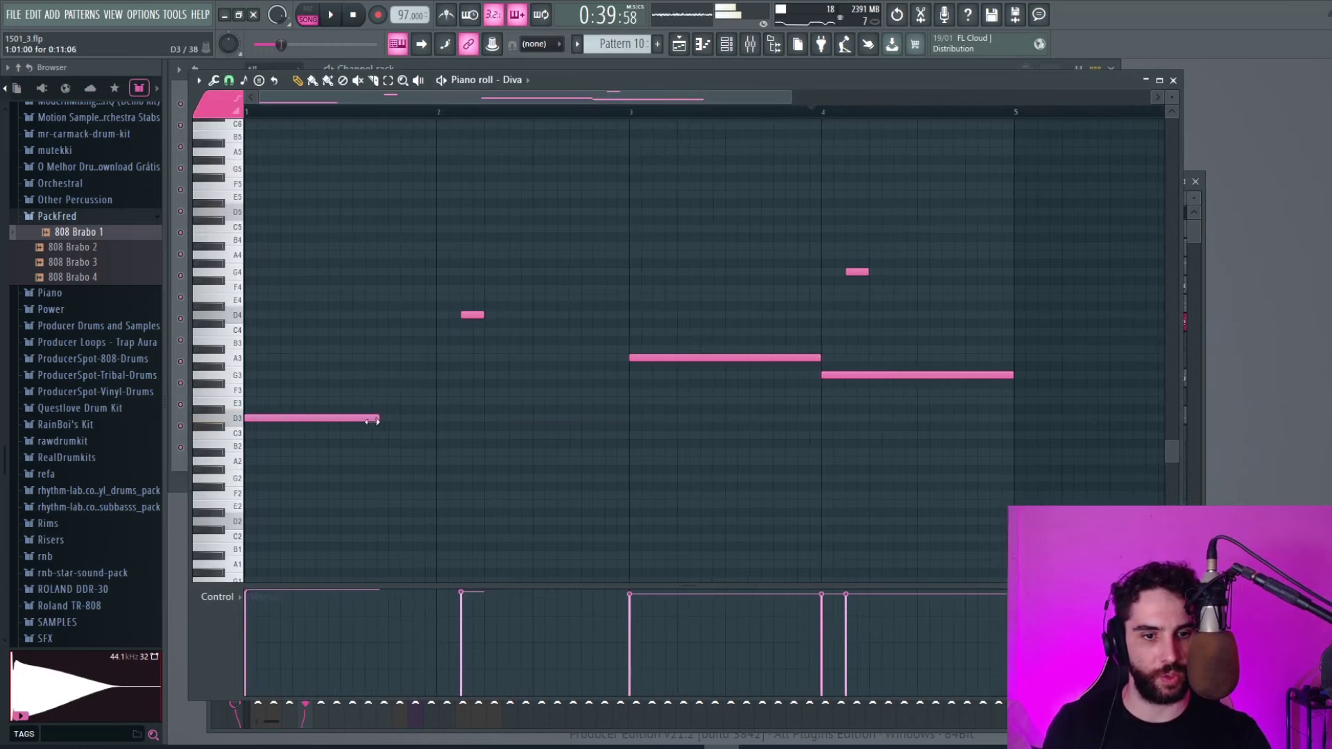
key(space)
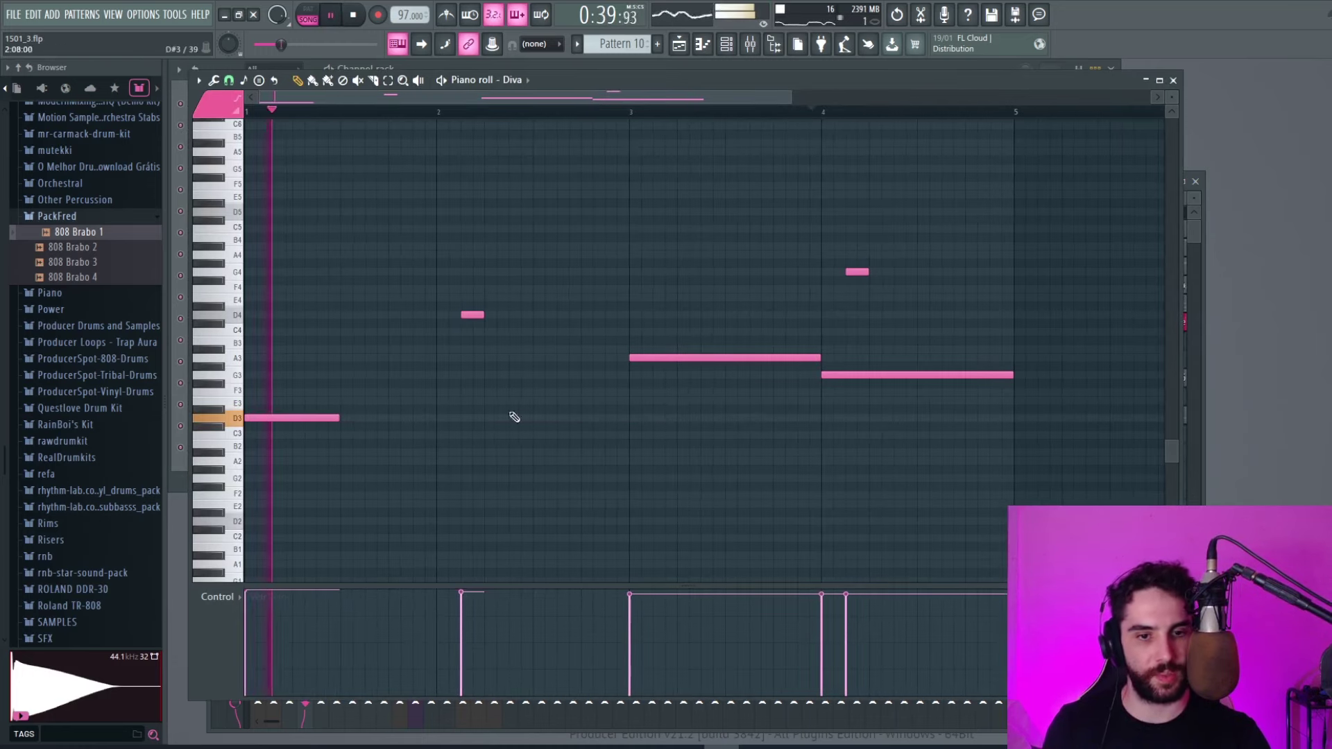
Add a short D3 note in bar 2 of the Diva bass and shorten the A3 and G3 notes to about half a bar each
click(485, 418)
drag(576, 419, 537, 419)
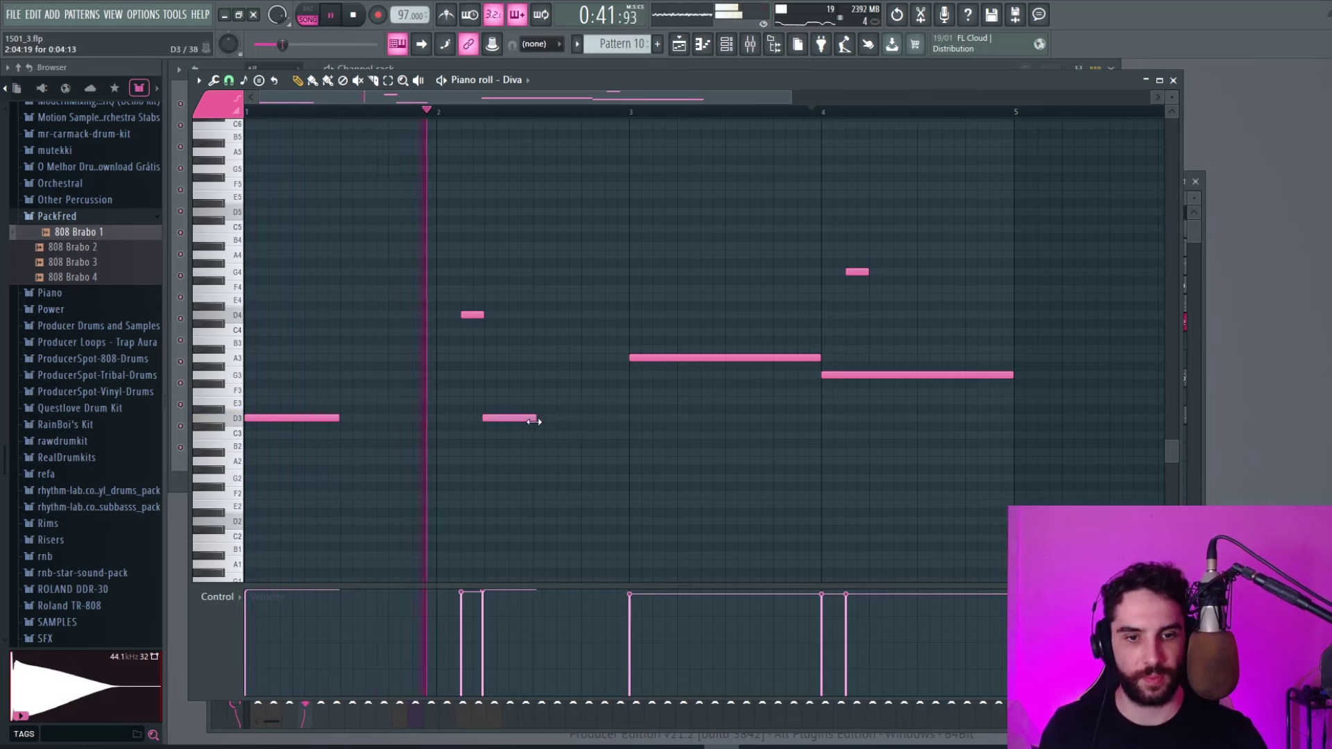
drag(819, 357, 718, 358)
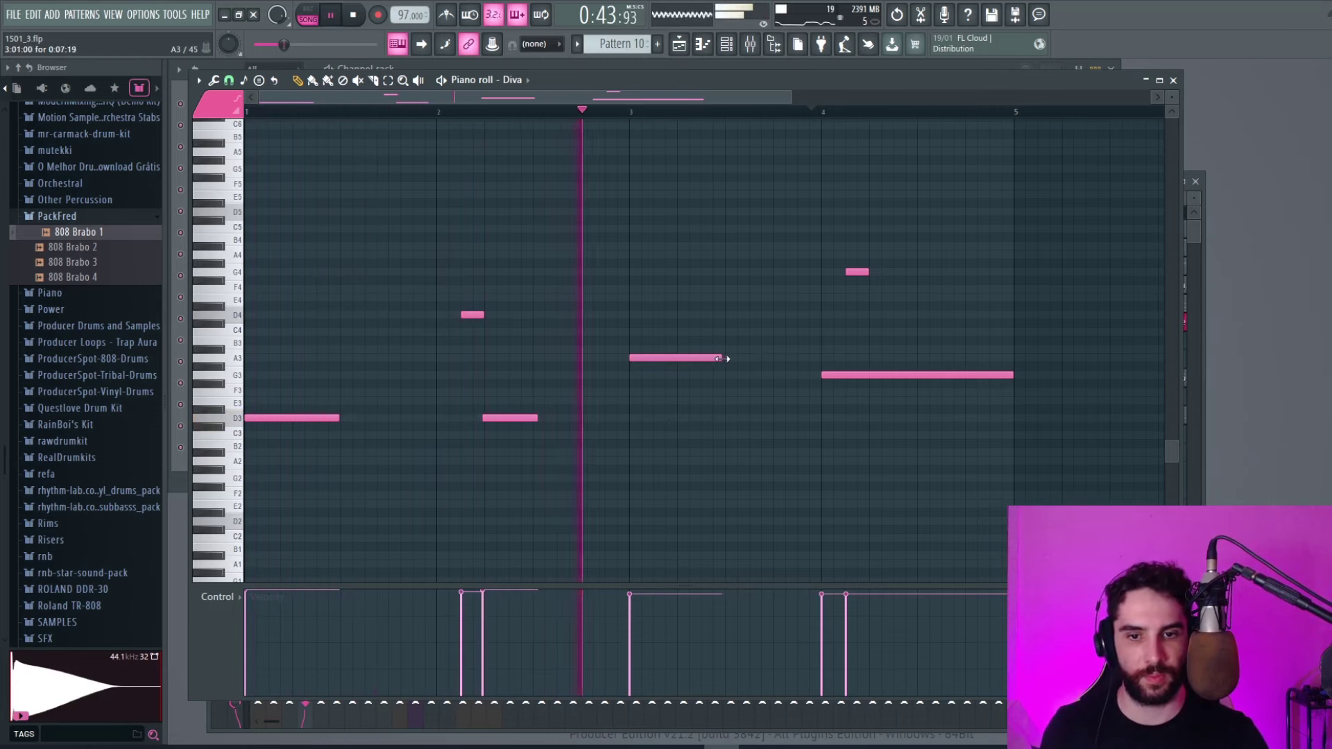
drag(1012, 374, 916, 375)
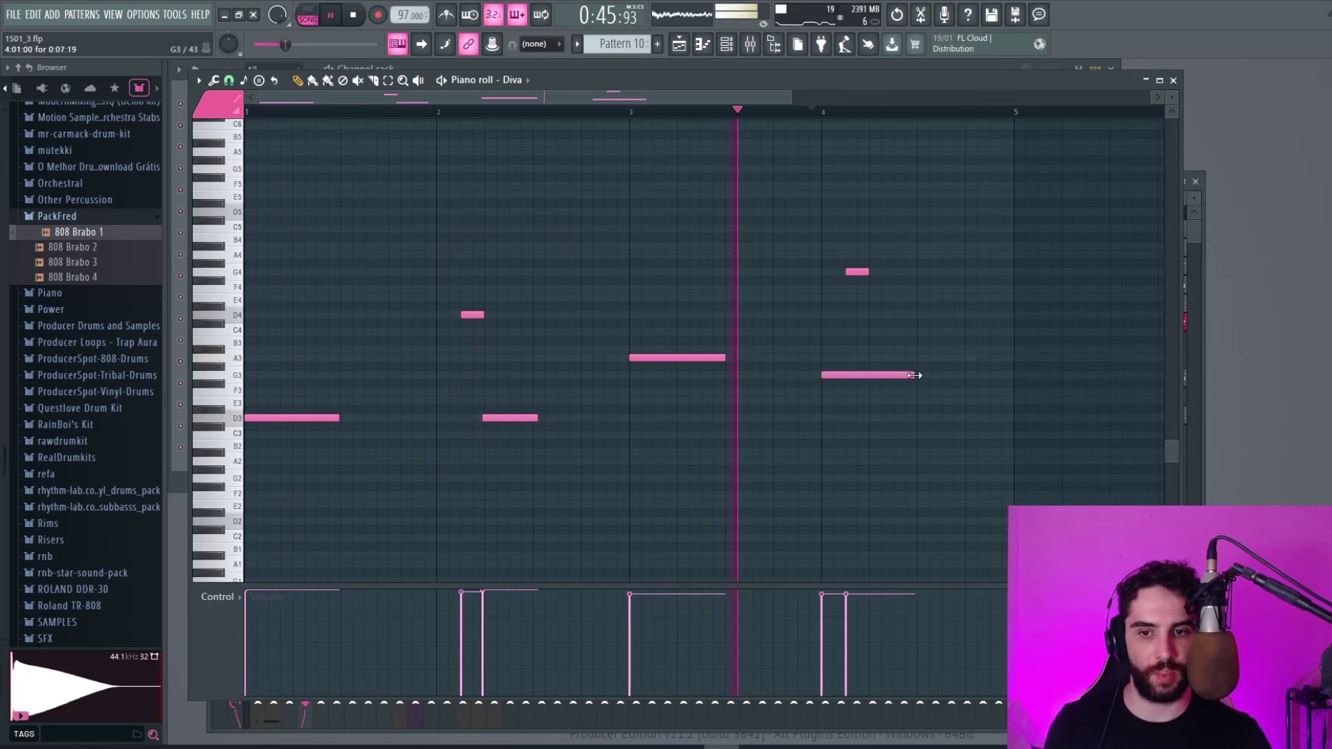
Quantize the start and end times of the Diva bass notes in Pattern 10 with the Default template
click(213, 80)
click(260, 187)
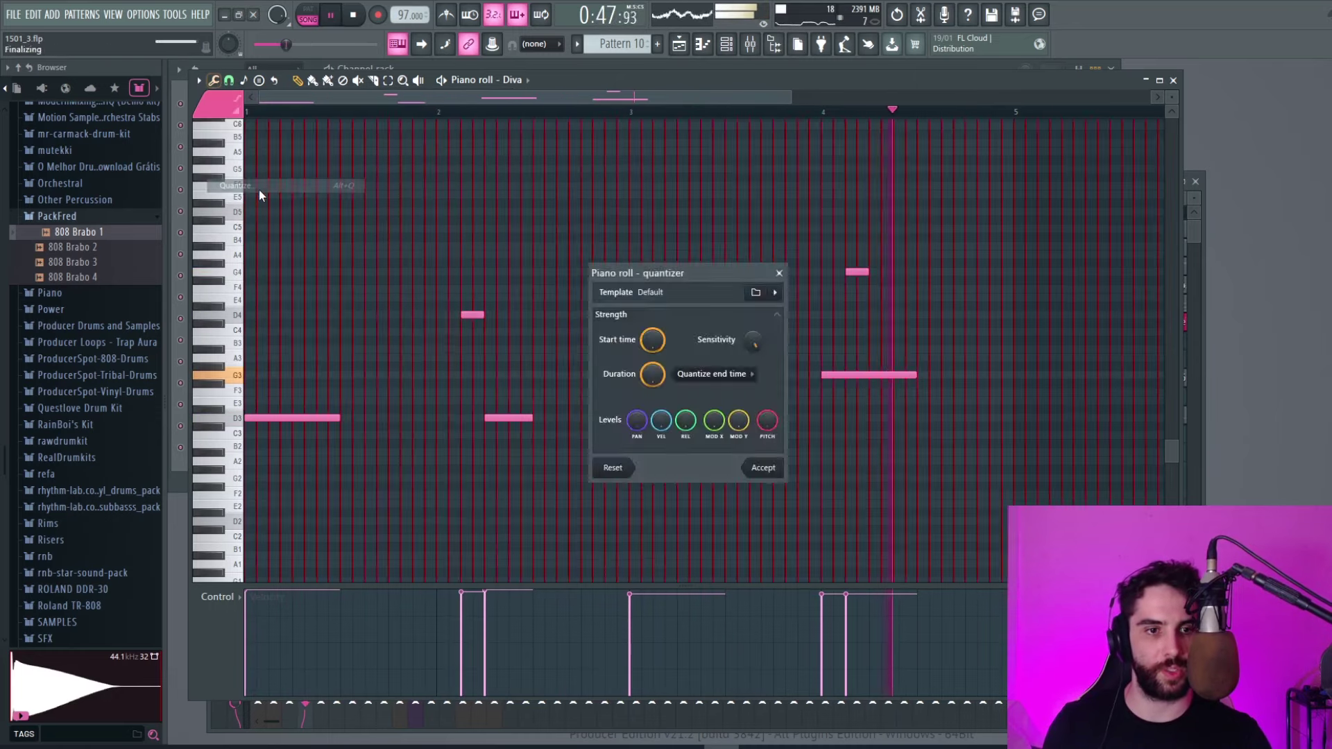
key(Return)
Place Pattern 10 clips on Track 13 at bars 25 and 29 in the playlist, and mute the Pattern 9 clips there
click(680, 44)
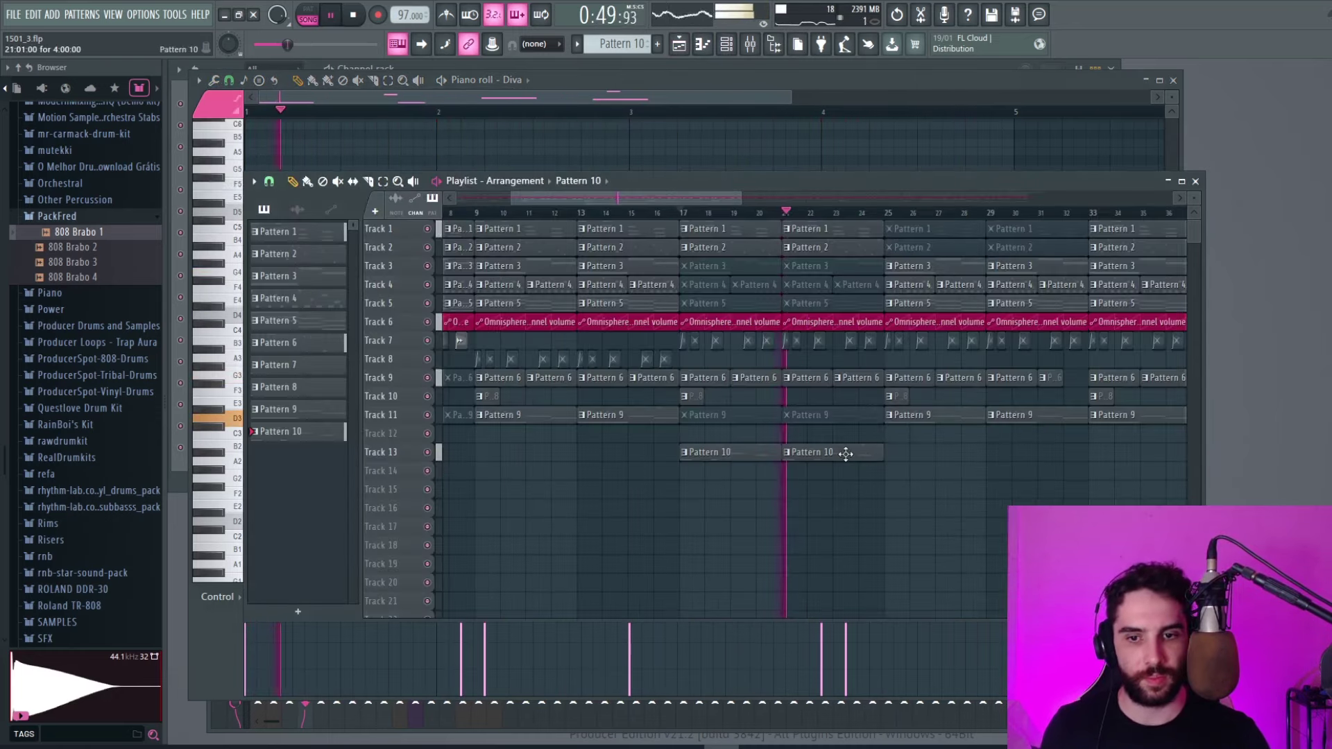
drag(693, 199, 780, 240)
drag(562, 452, 743, 456)
click(338, 182)
drag(685, 417, 736, 416)
Place Pattern 10 clips on Track 13 at bars 41, 45, 49 and 53
drag(676, 200, 737, 199)
click(292, 182)
drag(604, 448, 914, 450)
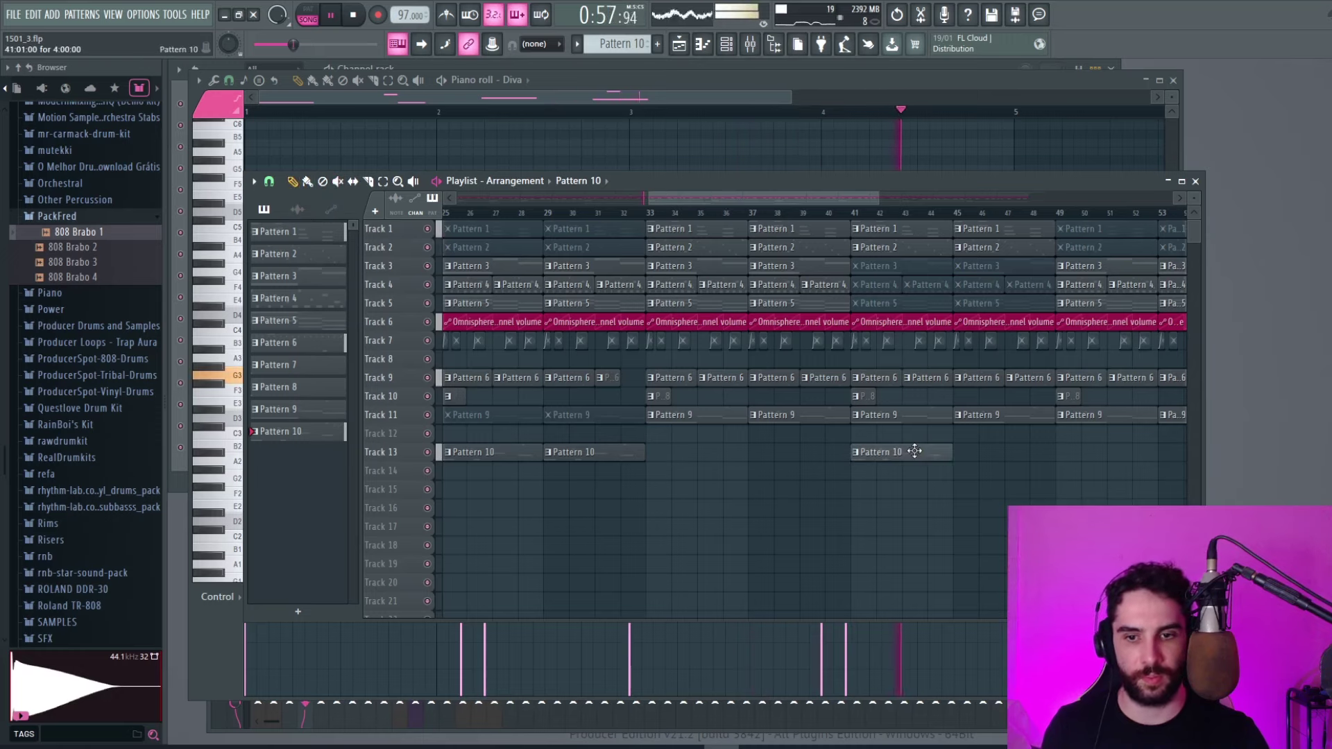
drag(718, 199, 837, 200)
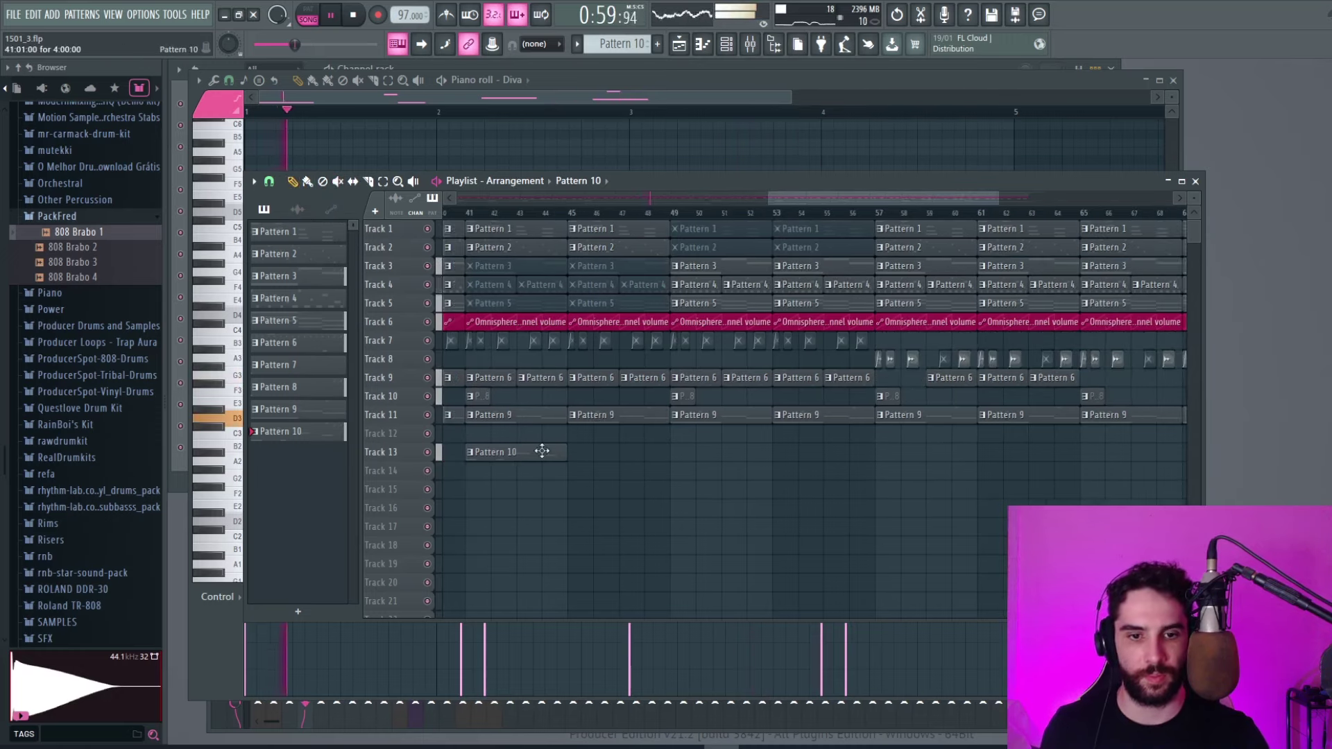
click(589, 452)
click(733, 451)
drag(733, 452, 824, 457)
Mute the Pattern 9 clips on Track 11 from bar 41 to bar 56 and stop playback
click(338, 182)
drag(471, 415, 794, 415)
mouse_move(823, 207)
mouse_down()
mouse_move(901, 212)
mouse_move(458, 199)
mouse_up()
key(space)
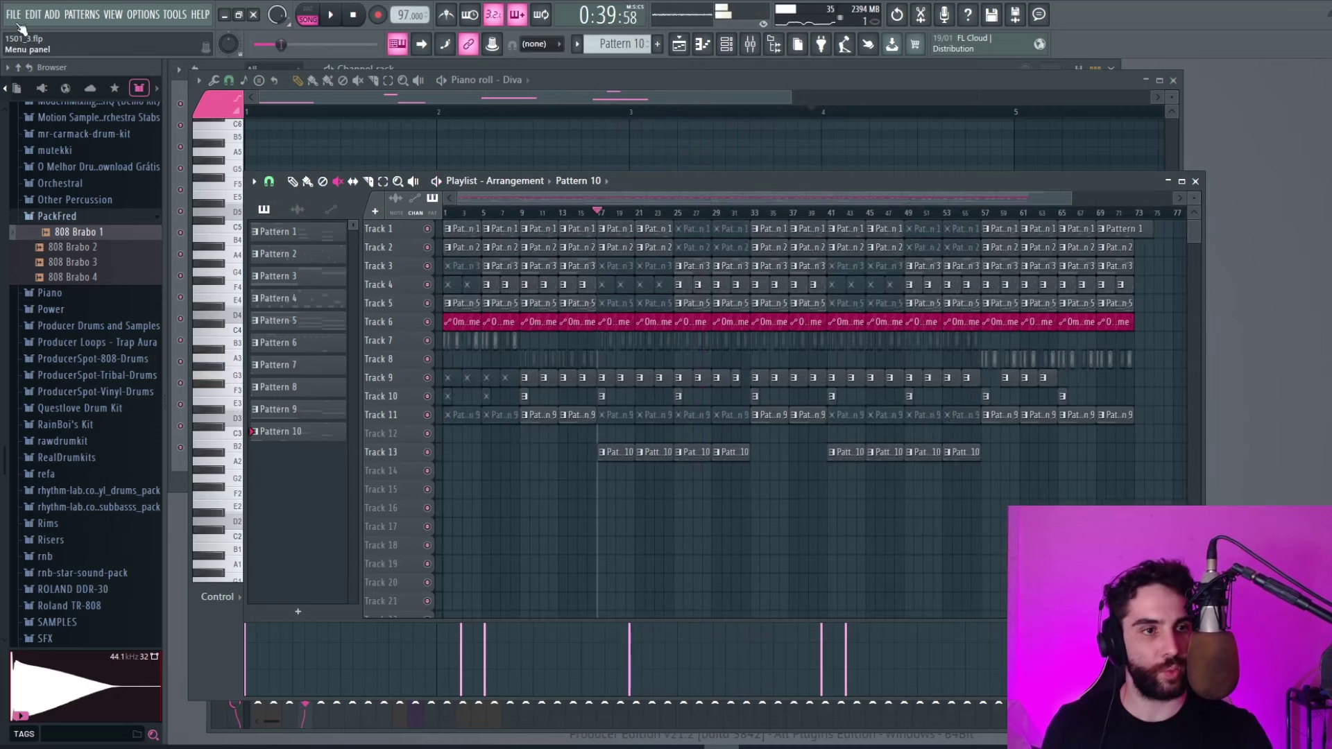
Save the project and reduce the playlist track height to see the whole arrangement
click(14, 14)
click(28, 81)
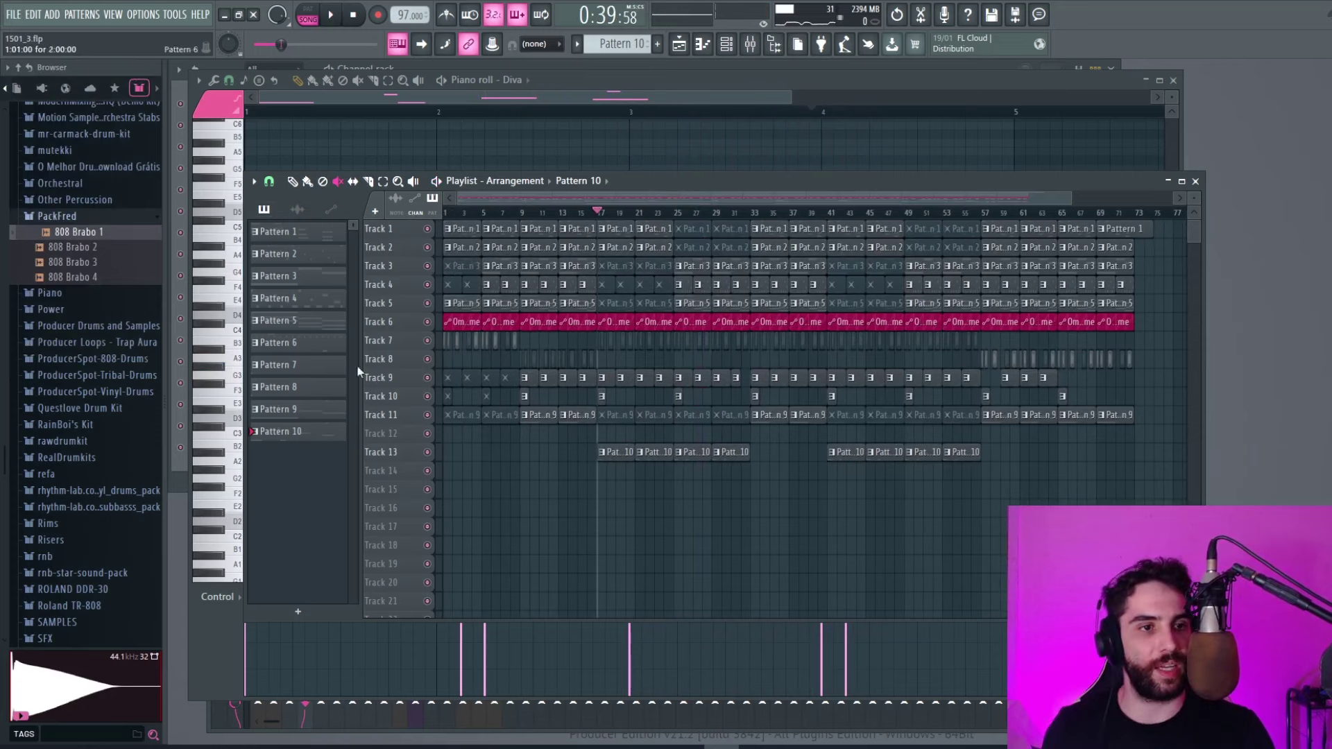
click(13, 15)
click(37, 78)
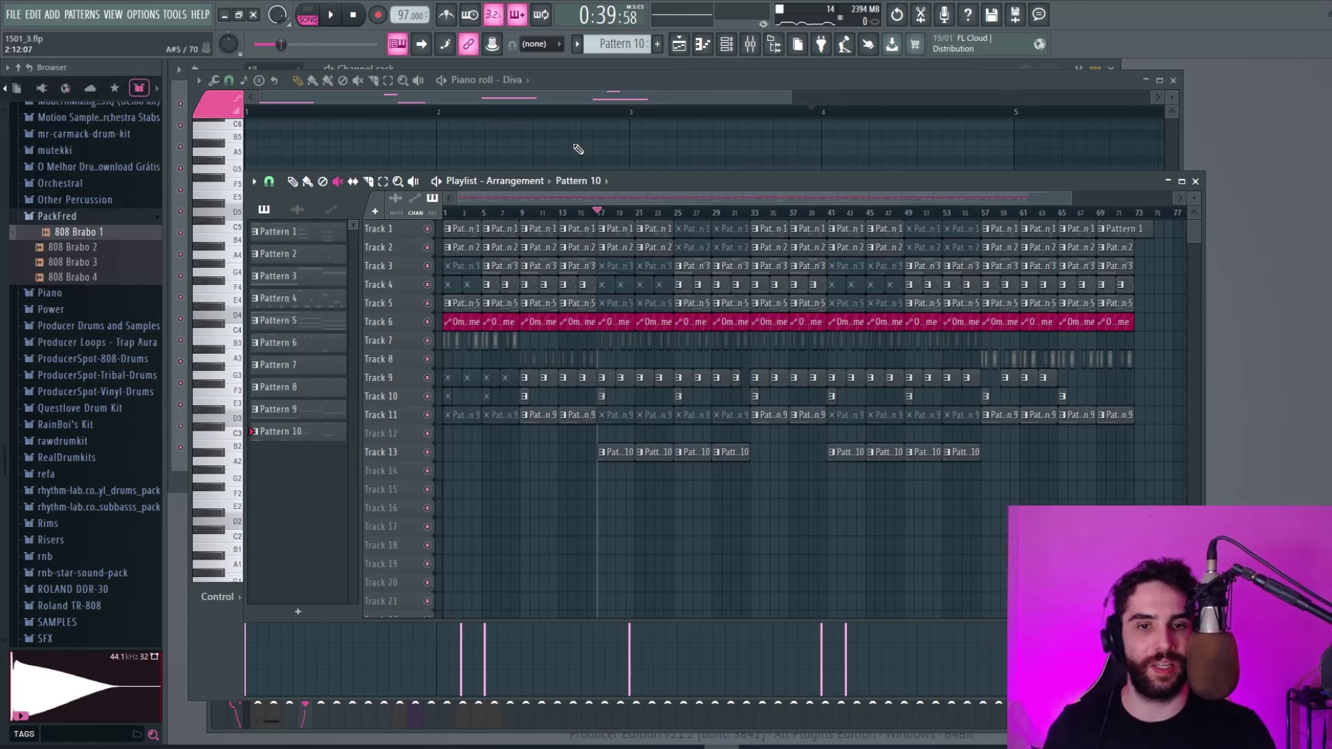
click(13, 16)
click(38, 79)
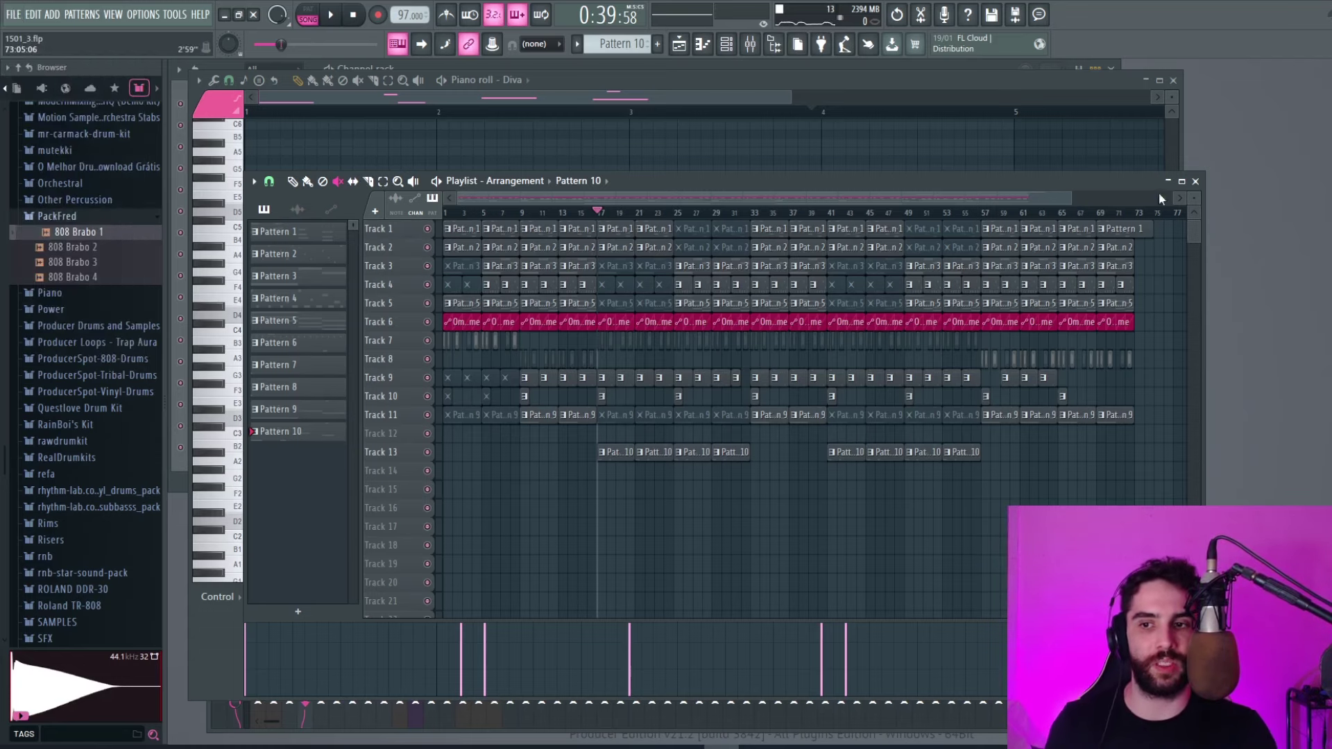
scroll(1191, 197, down, 2)
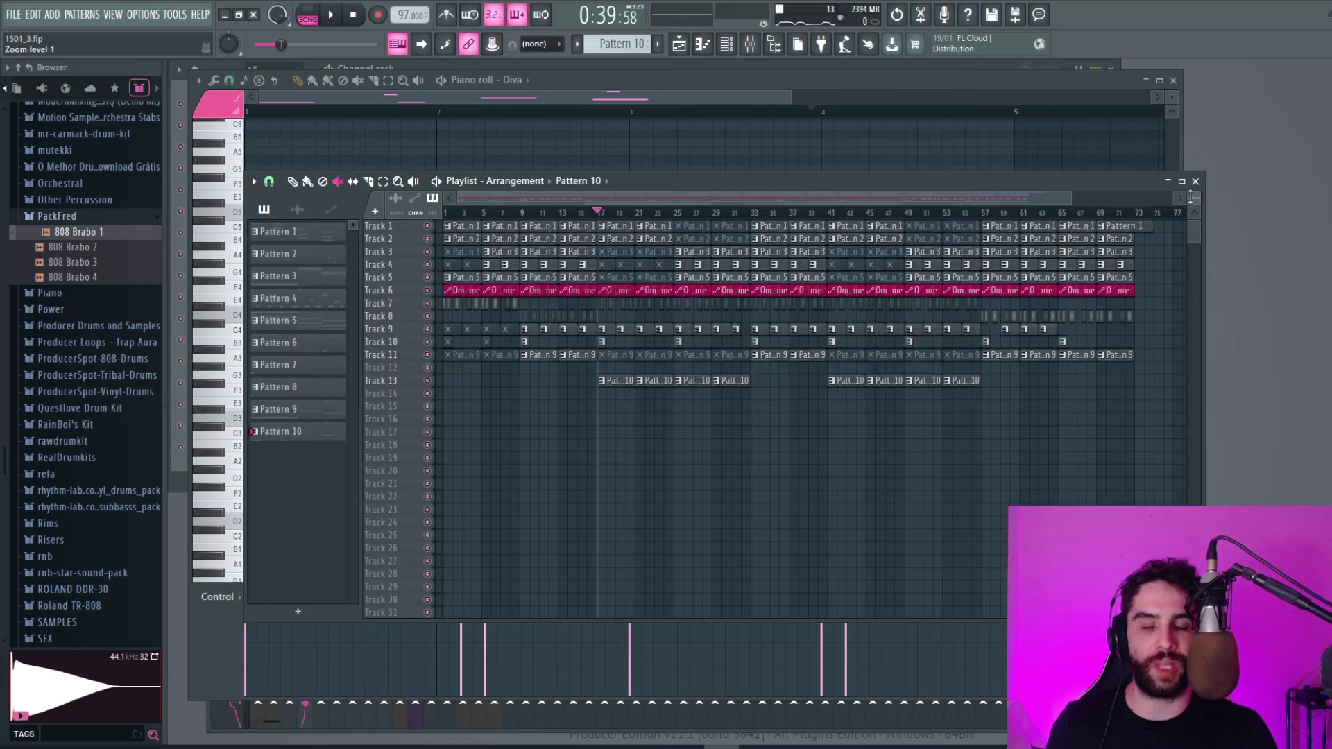
click(14, 16)
click(37, 79)
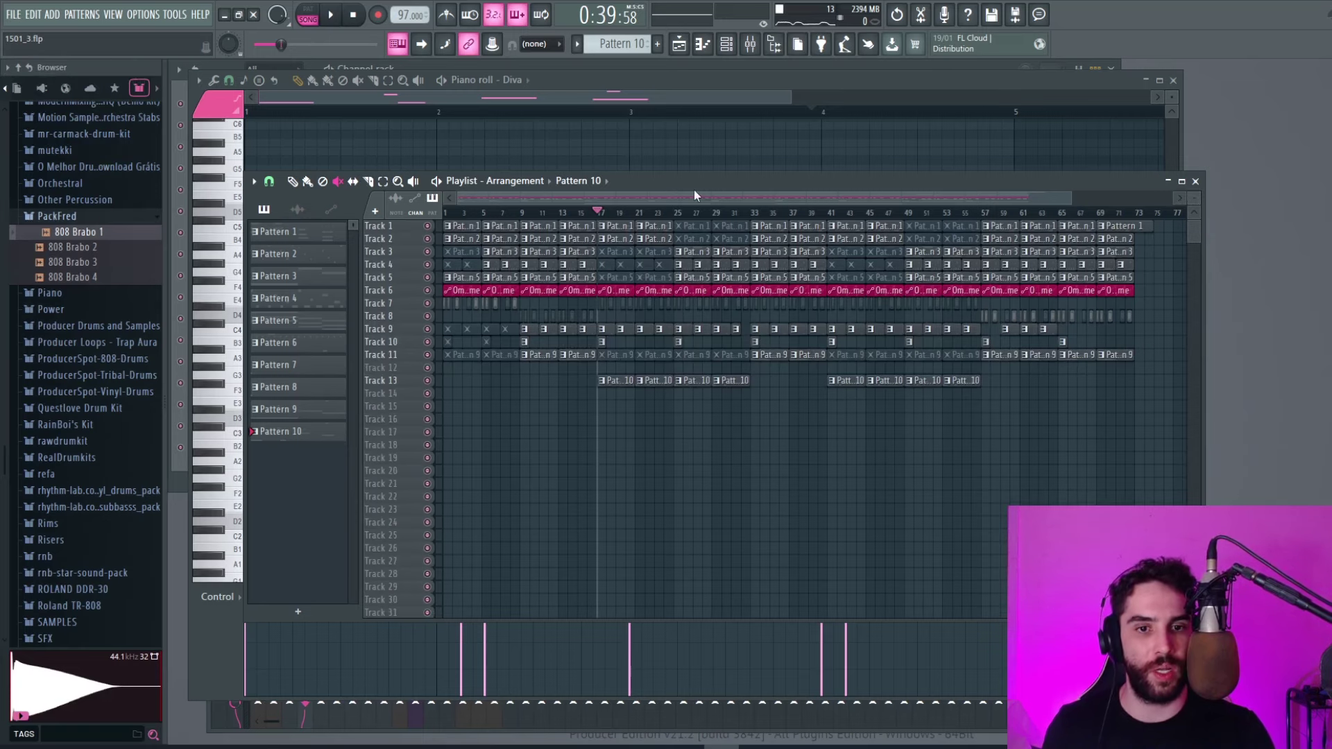
drag(695, 196, 686, 187)
double_click(757, 256)
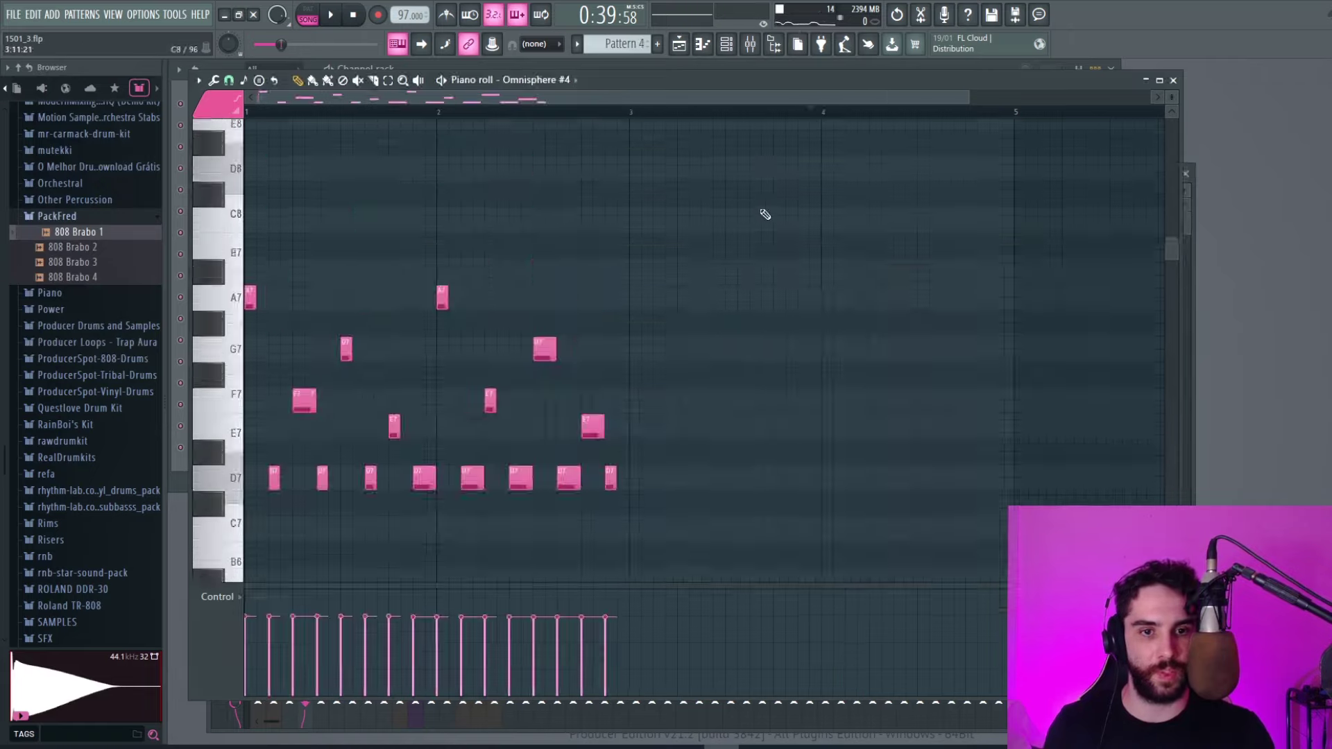
scroll(756, 216, down, 2)
click(680, 44)
Play the full arrangement from bar 1 to its end and switch to OBS
key(space)
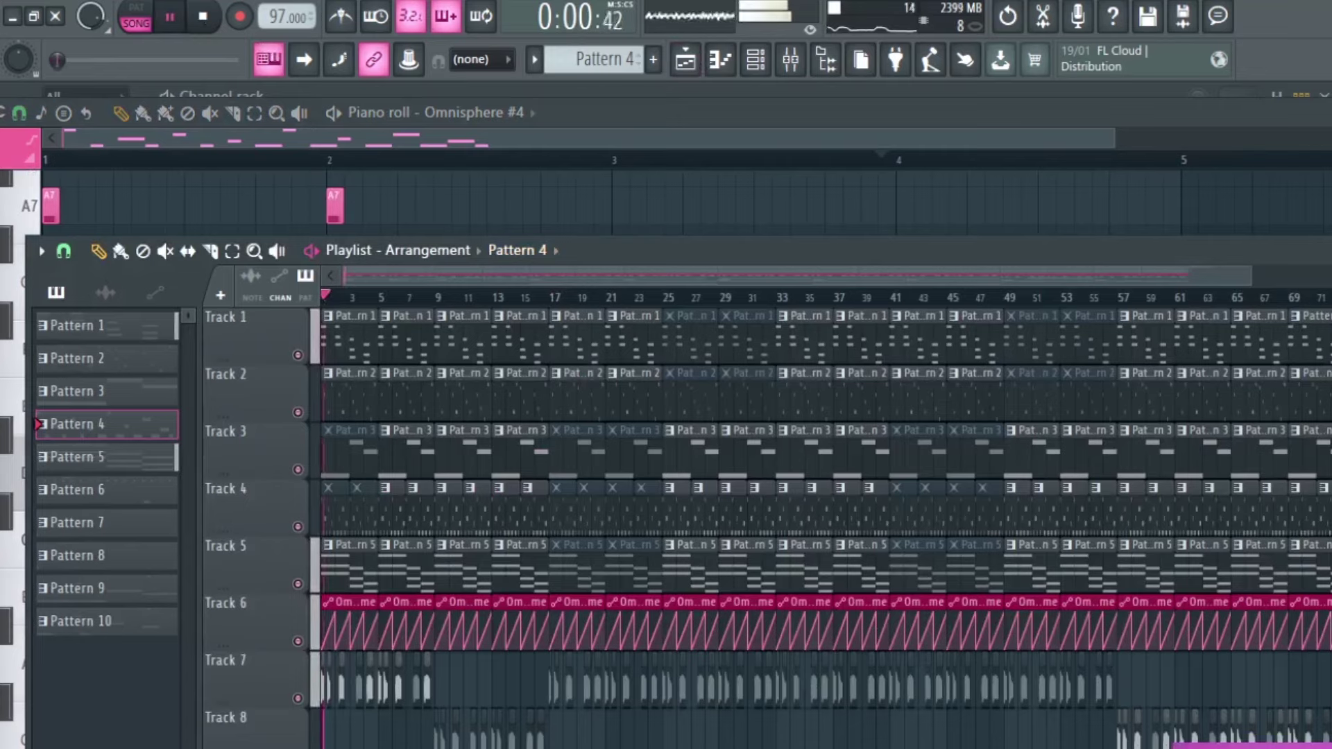
scroll(826, 527, down, 3)
drag(1058, 270, 913, 132)
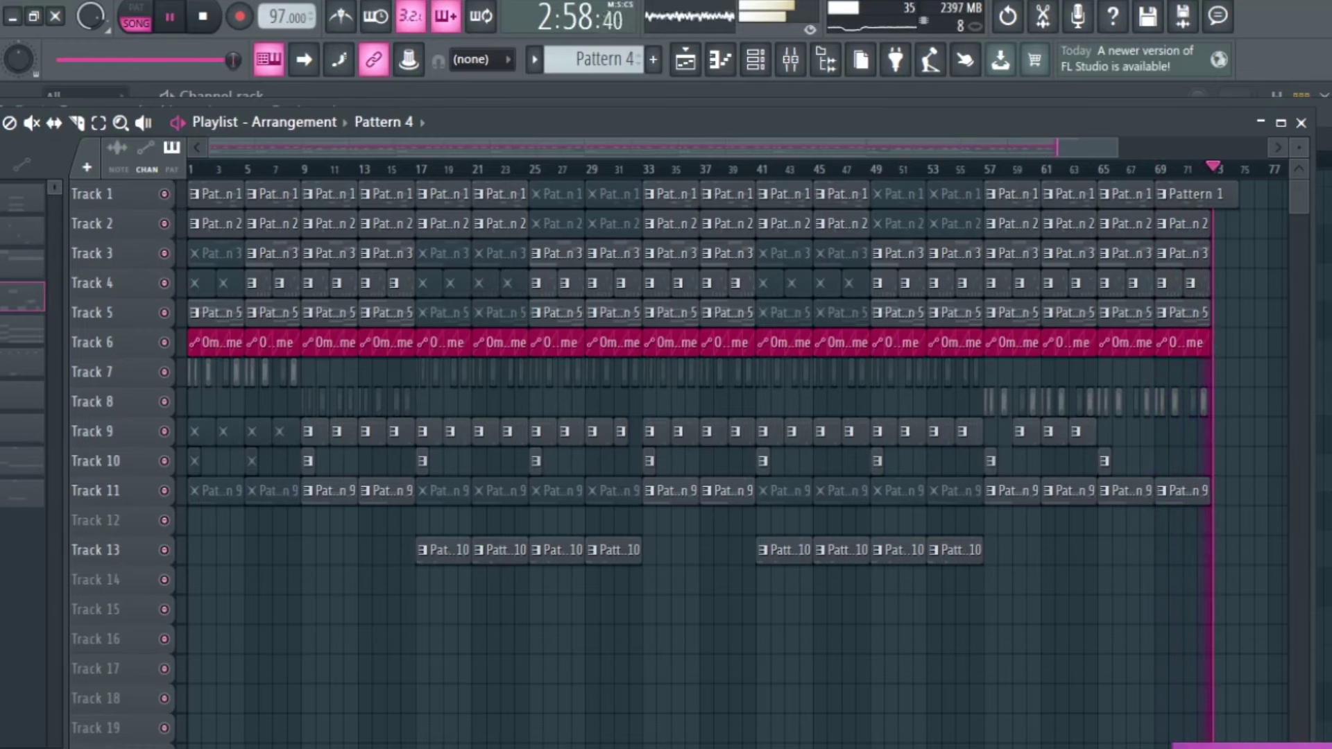
key(alt+Tab)
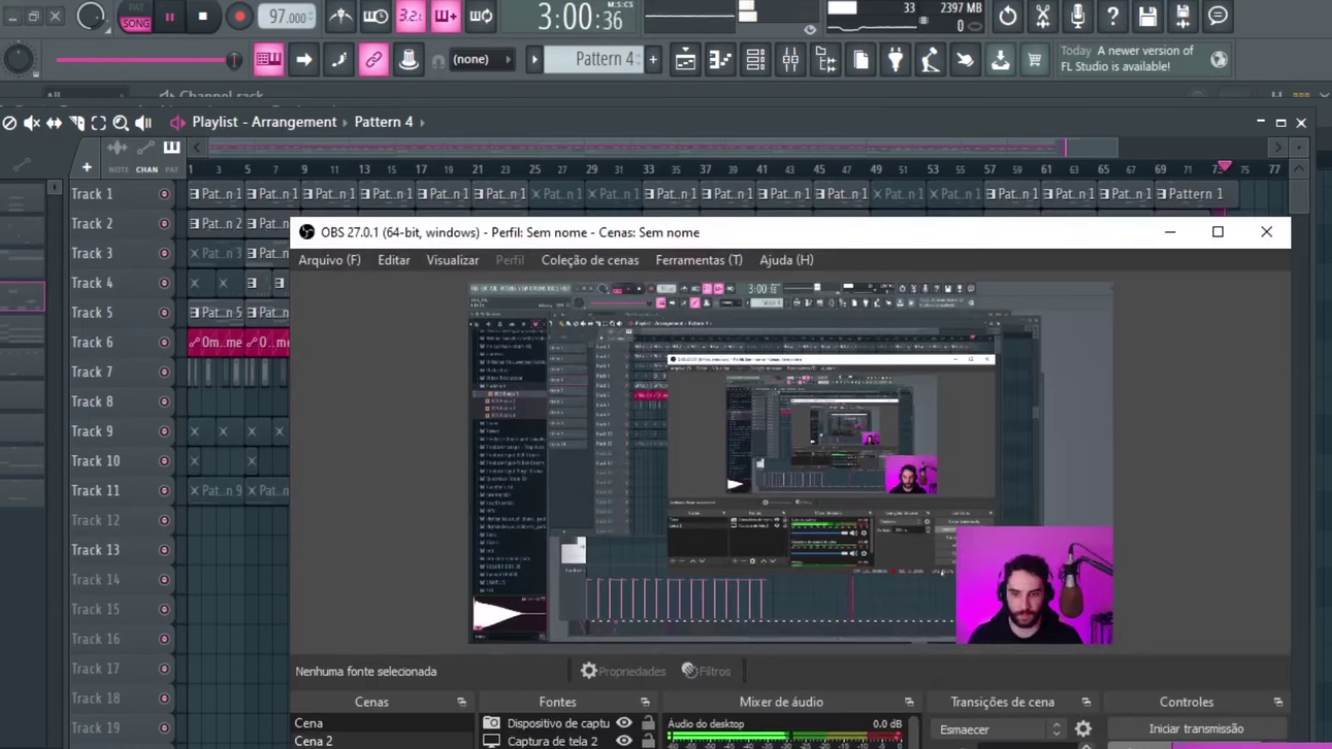